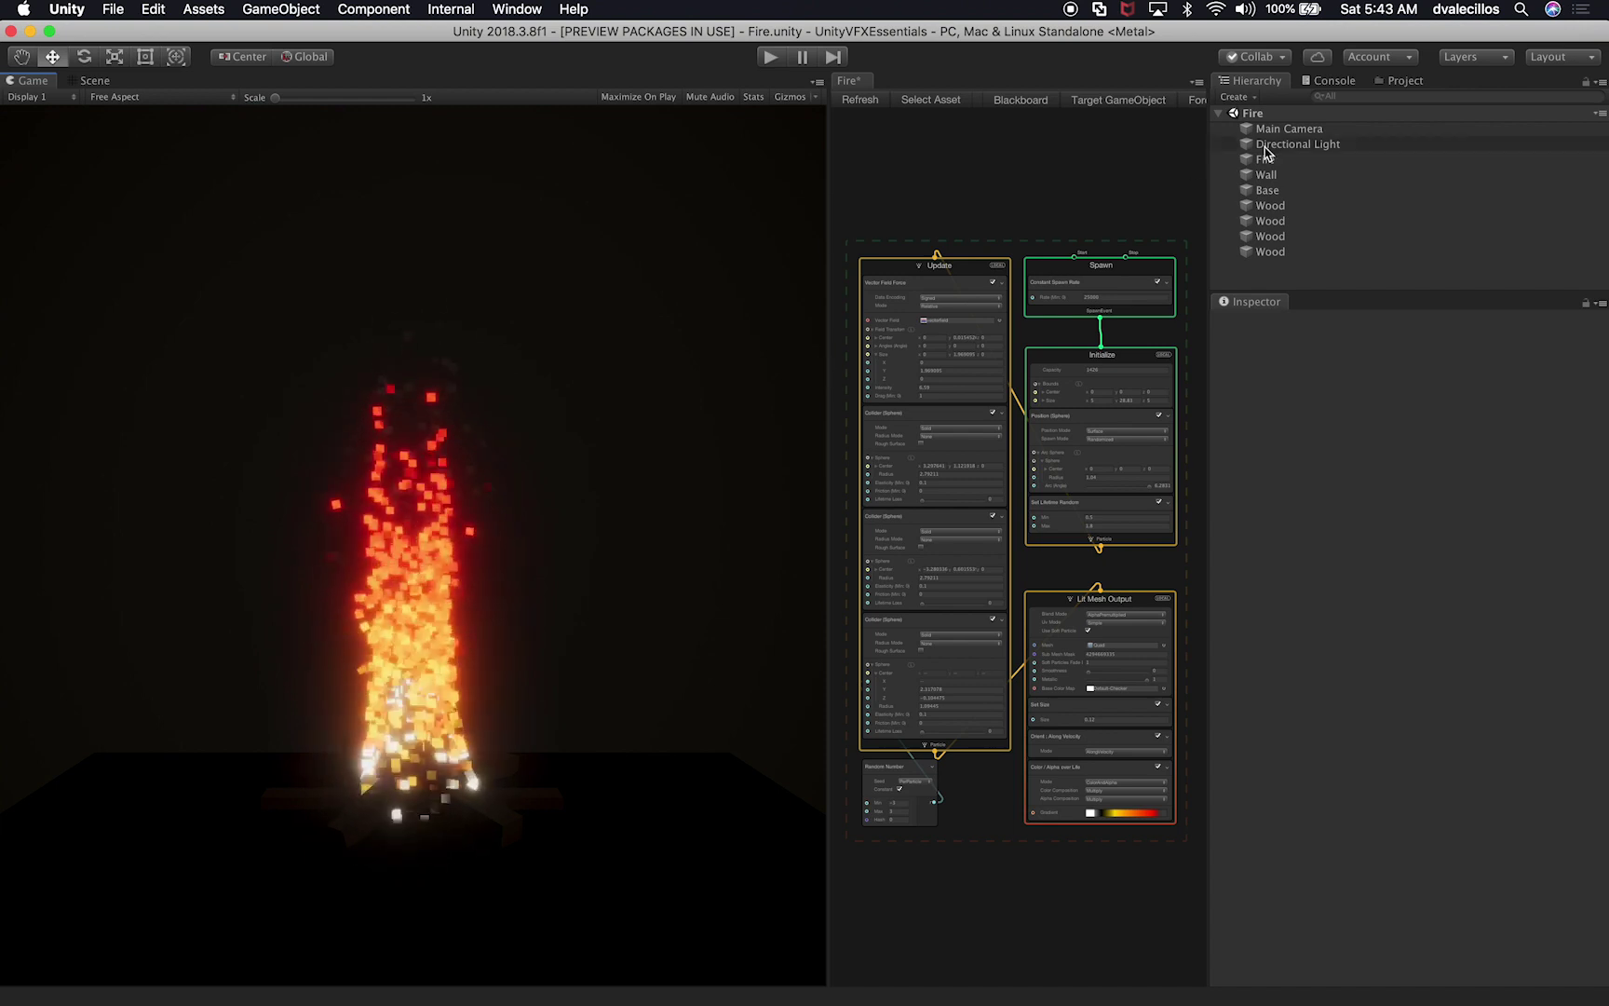
Step: Enlarge the project asset area and open the Space scene from the Scenes folder to view its effects
{"action": "left_click", "coordinate": [1404, 82]}
{"action": "scroll", "coordinate": [1322, 231], "scroll_direction": "down", "scroll_amount": 1}
{"action": "left_click", "coordinate": [1305, 234]}
{"action": "left_click", "coordinate": [1309, 219]}
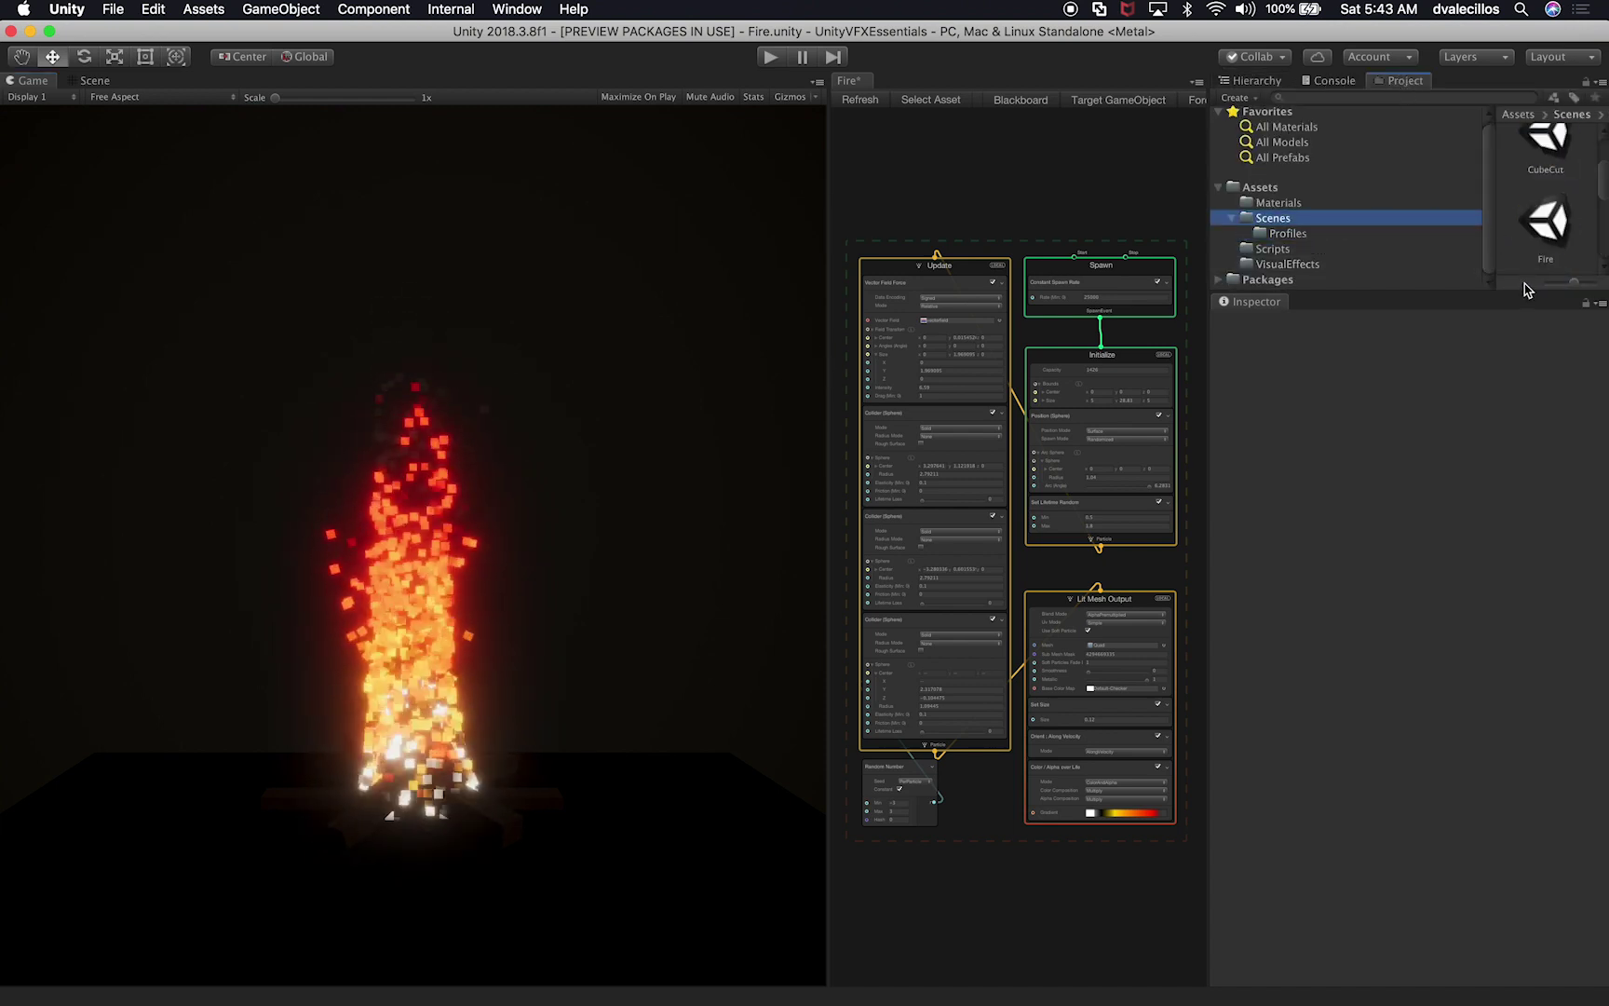
{"action": "left_click_drag", "start_coordinate": [1511, 295], "coordinate": [1456, 745]}
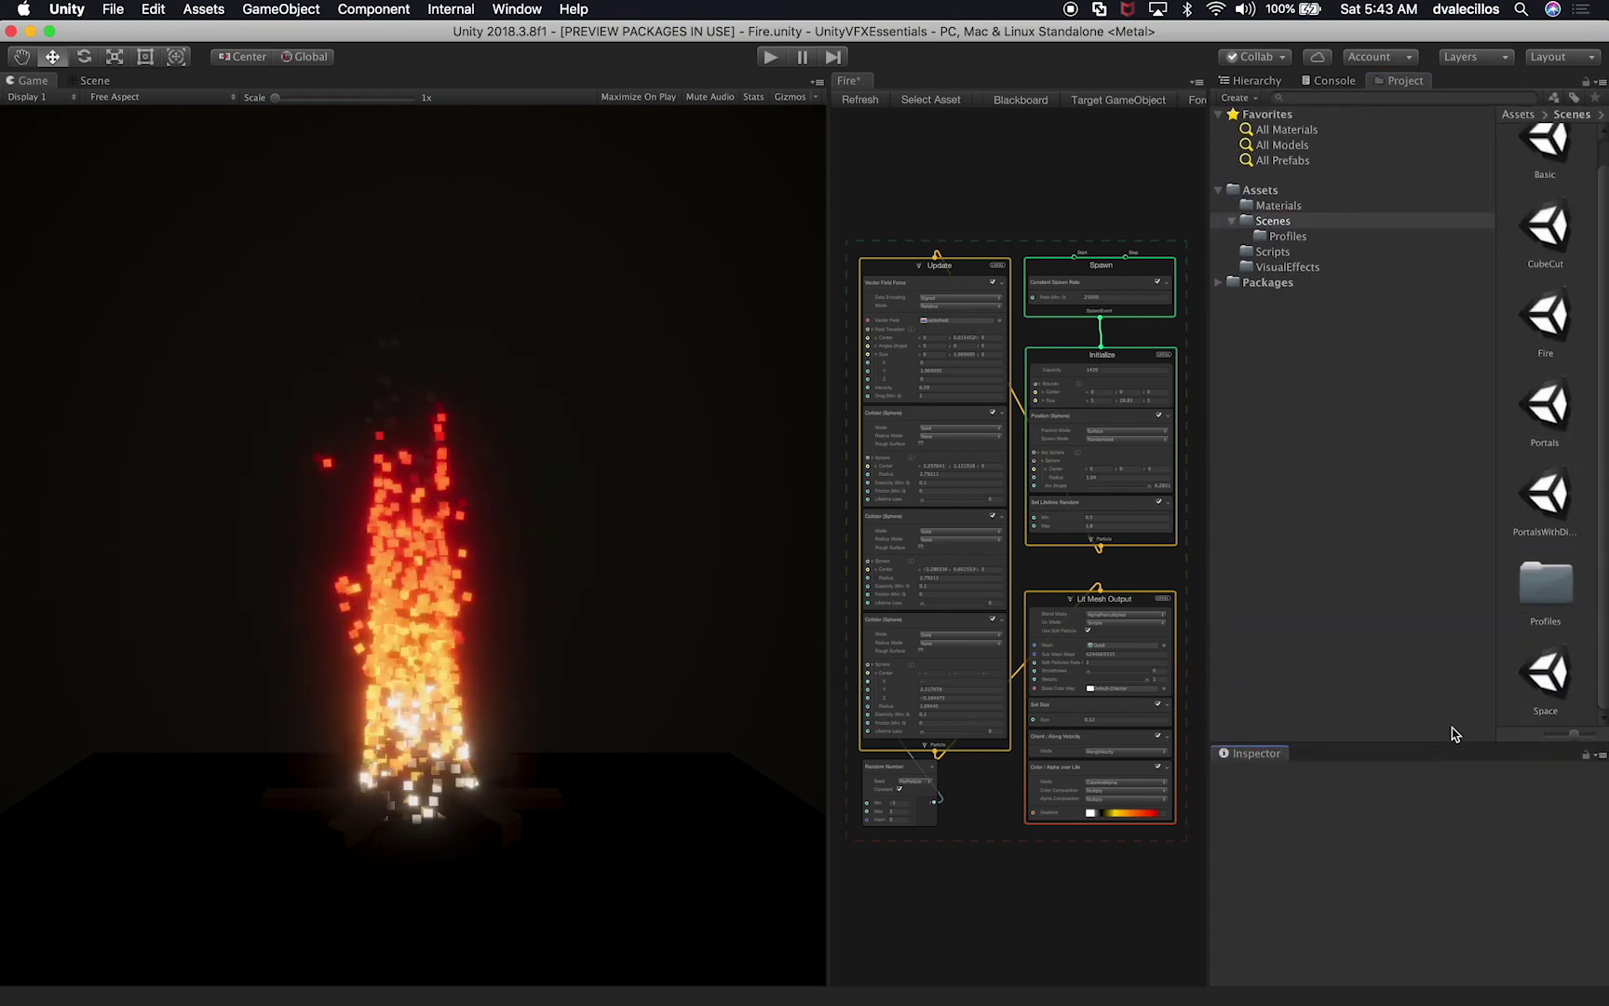
{"action": "double_click", "coordinate": [1561, 689]}
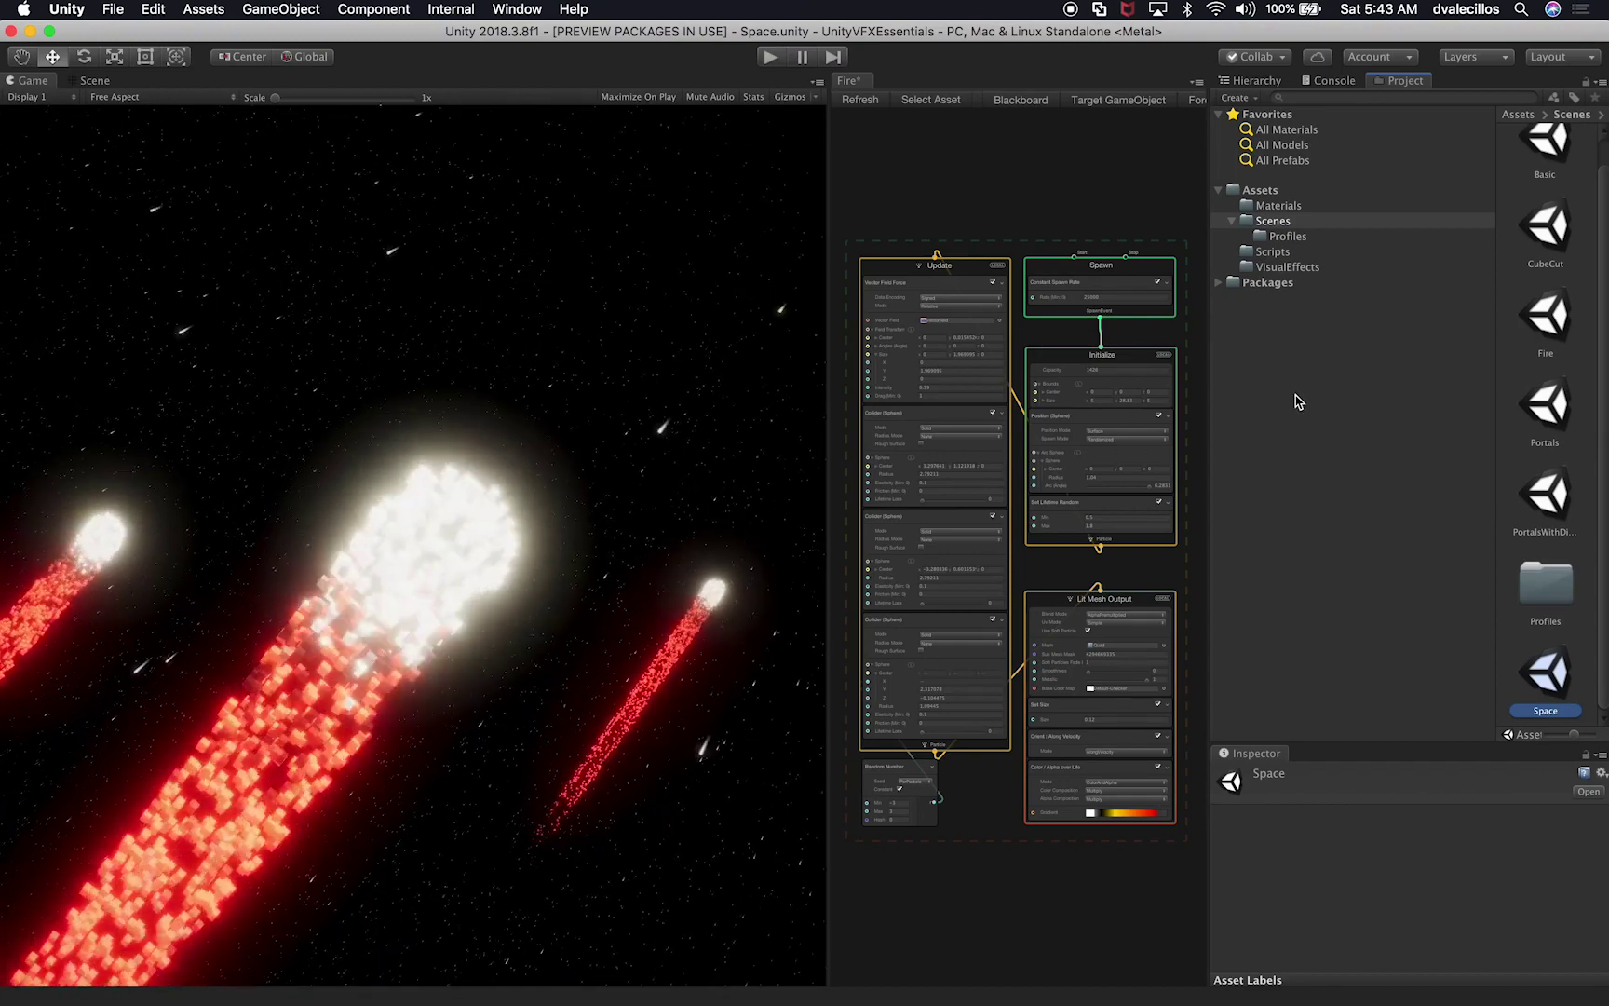
Step: Reopen the Fire scene, then duplicate it in the Scenes folder and name the copy Meteors
{"action": "double_click", "coordinate": [1528, 346]}
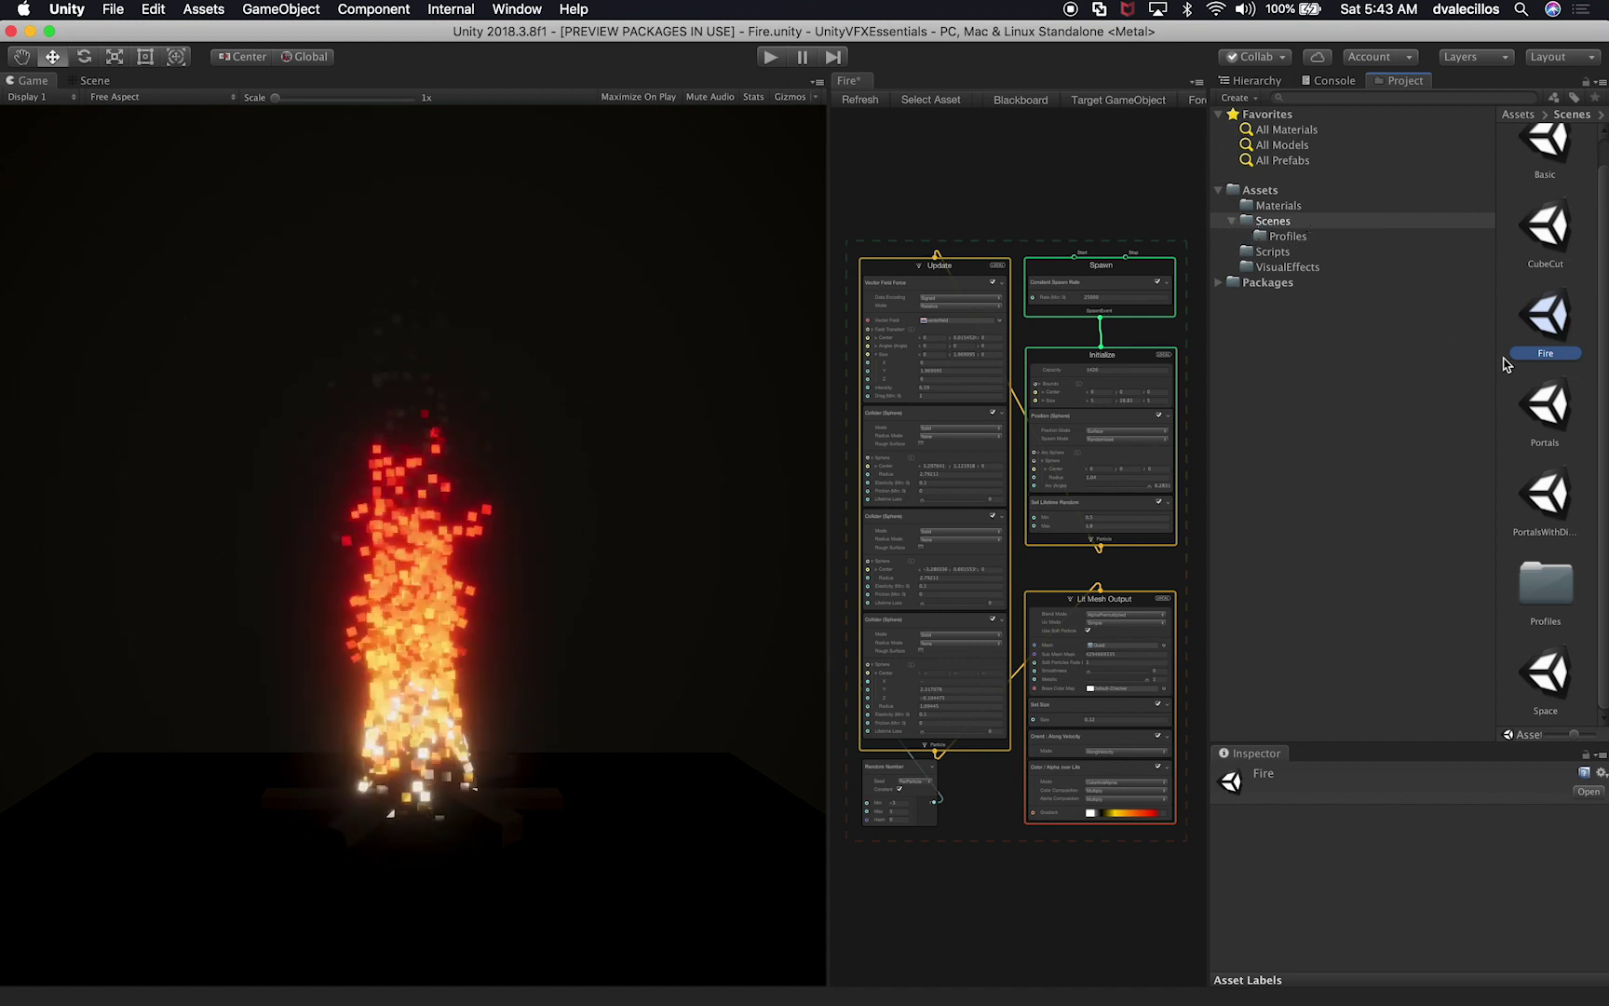
{"action": "left_click", "coordinate": [1539, 384]}
{"action": "left_click", "coordinate": [1545, 321]}
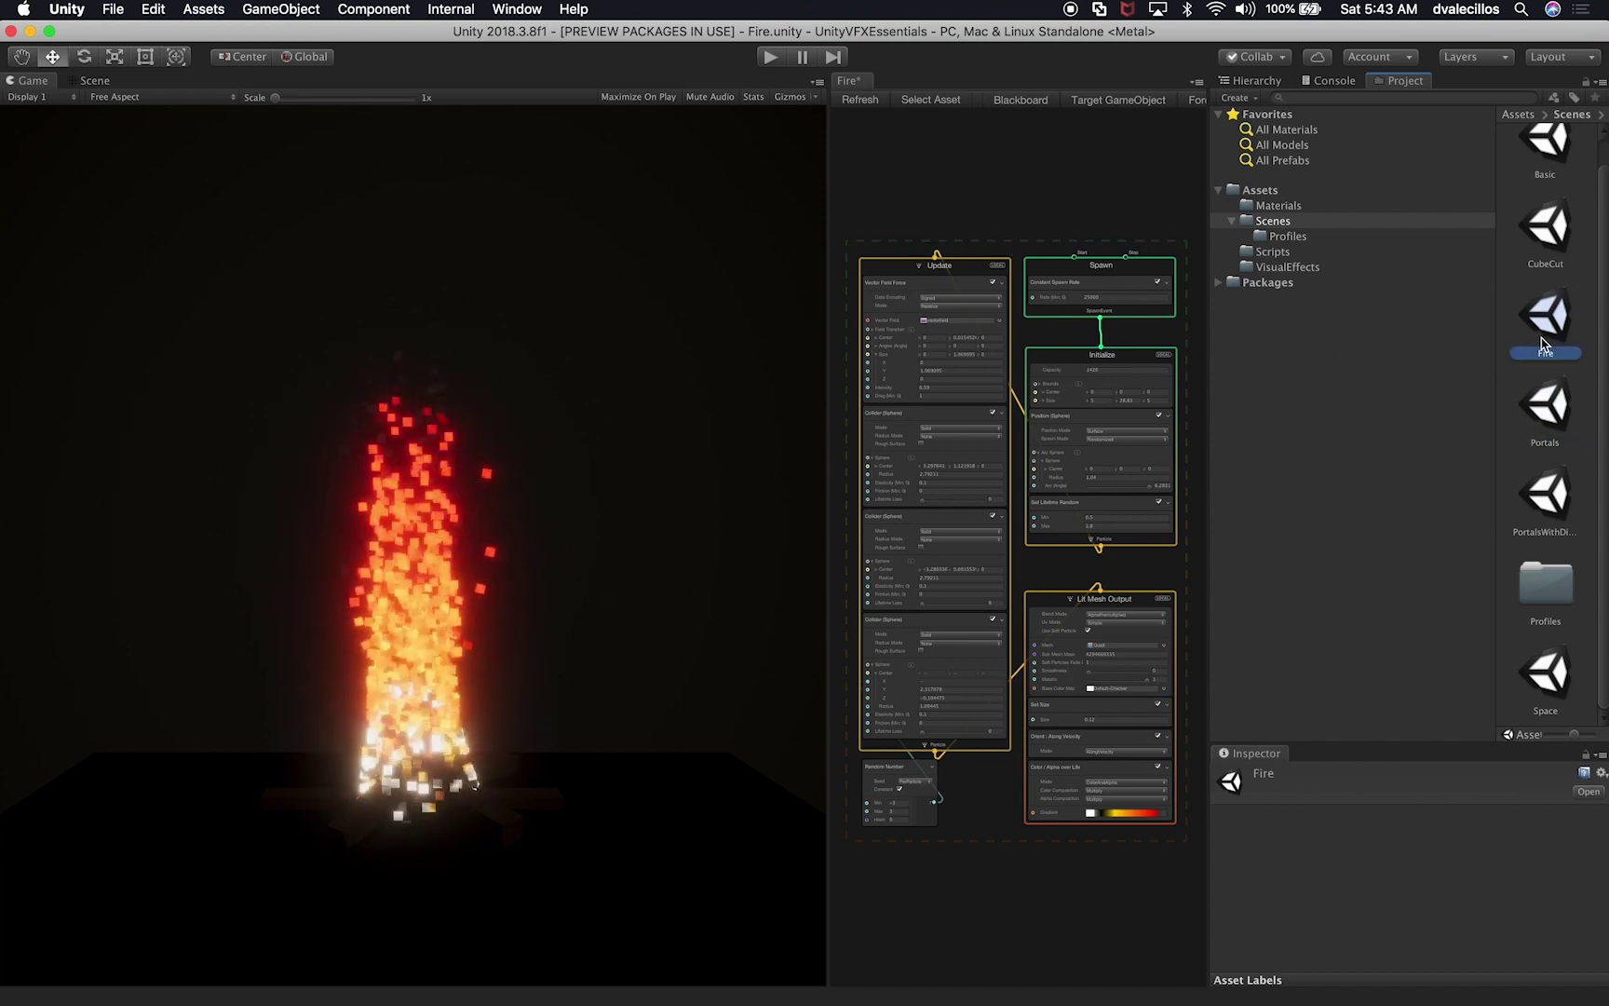
{"action": "key", "text": "super+d"}
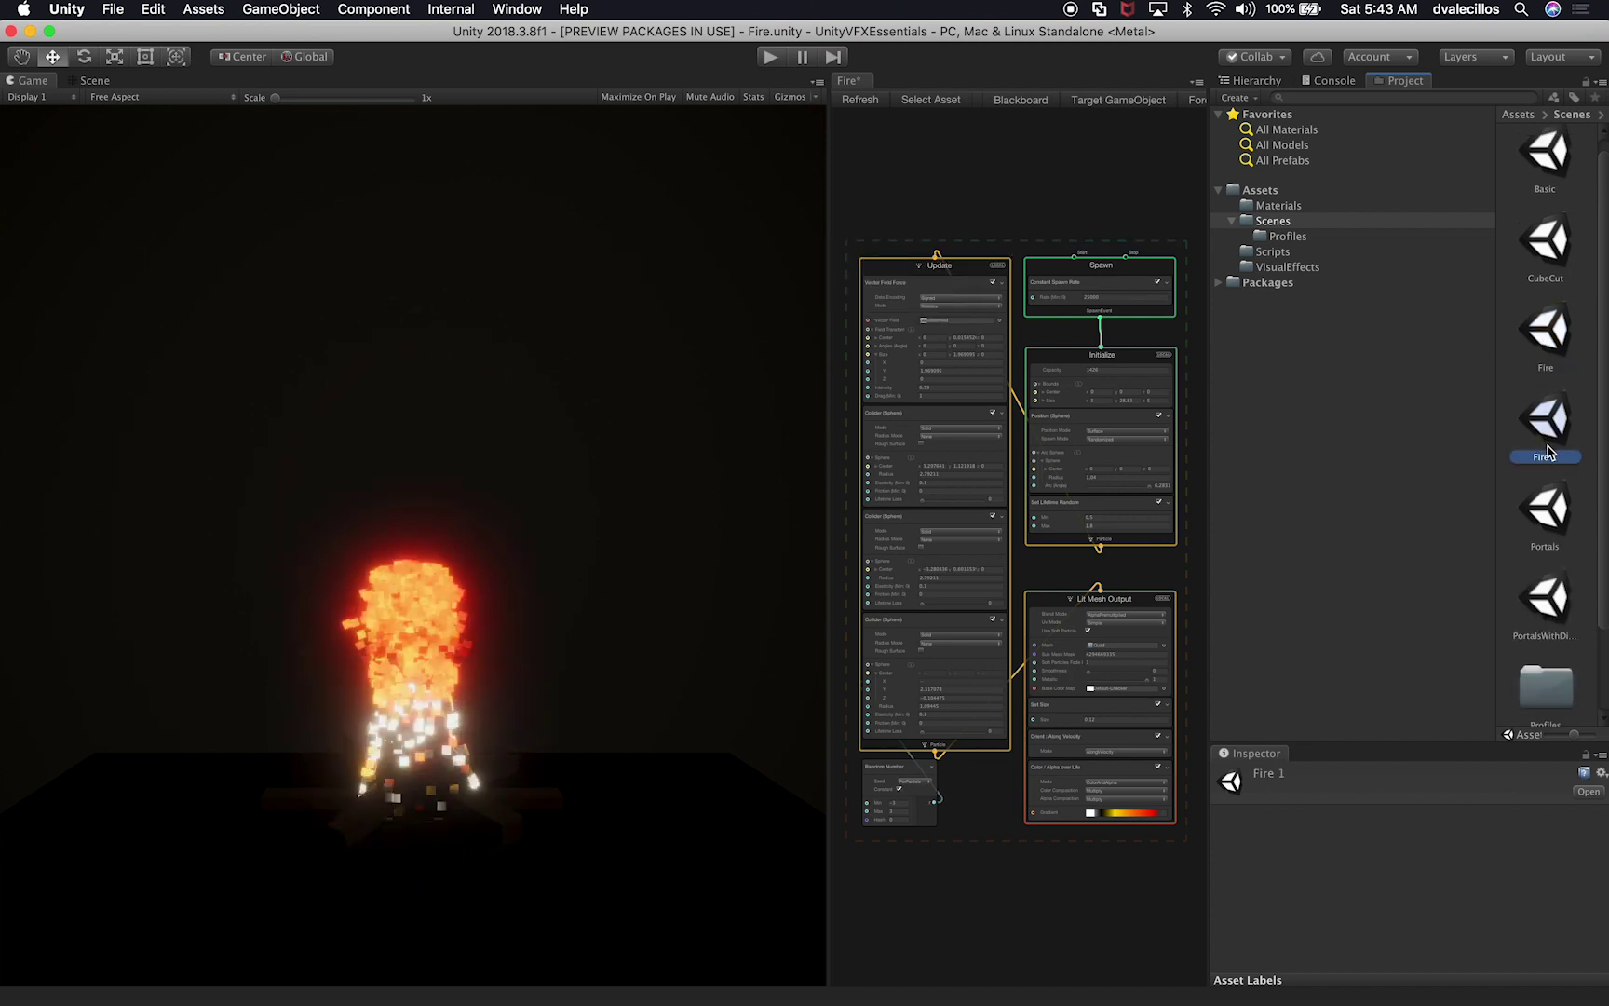
{"action": "left_click", "coordinate": [1546, 457]}
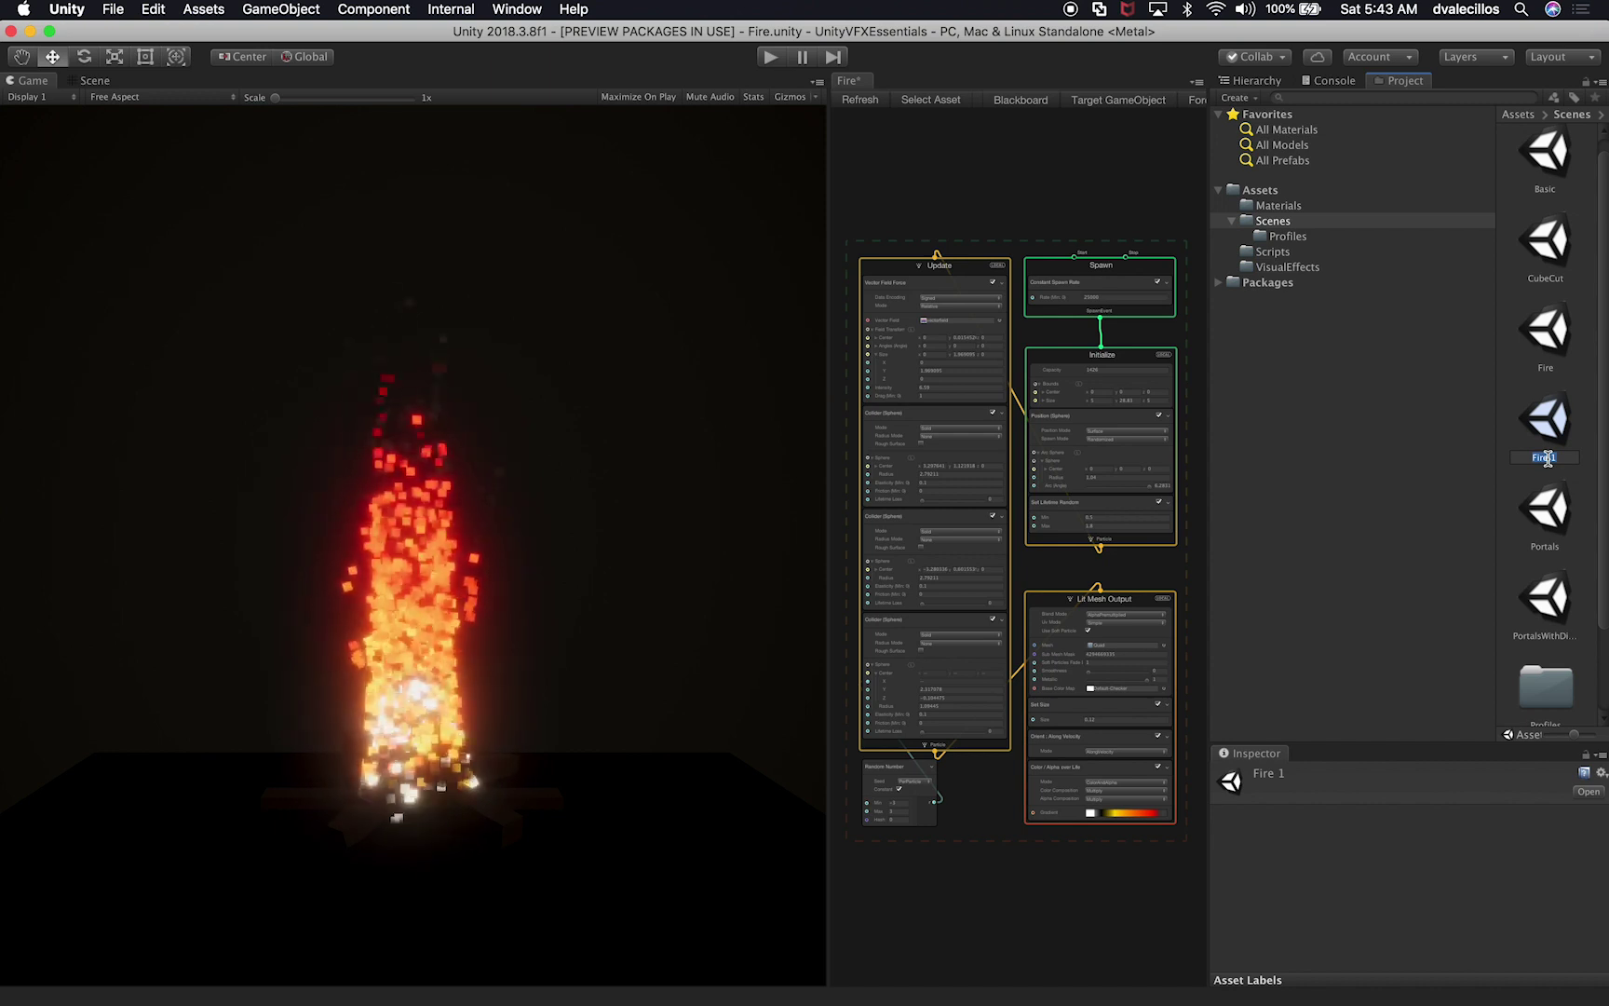
{"action": "type", "text": "Mteo"}
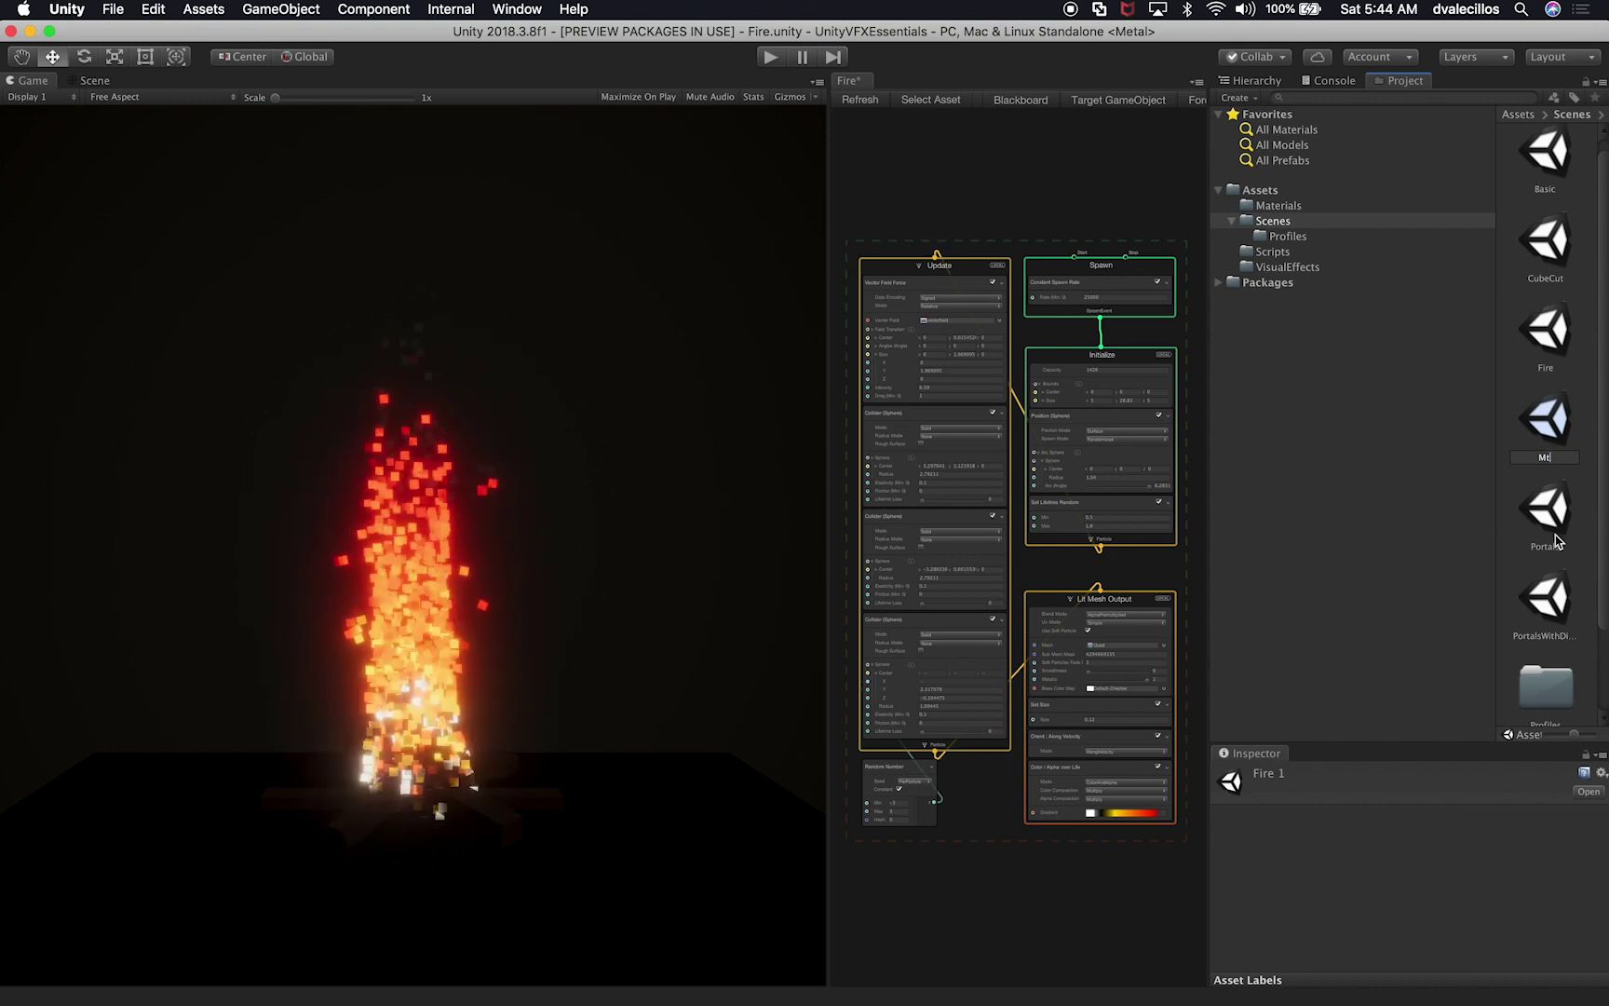
{"action": "key", "text": "Return"}
Step: Open the Meteors scene and delete its four Wood objects
{"action": "double_click", "coordinate": [1553, 426]}
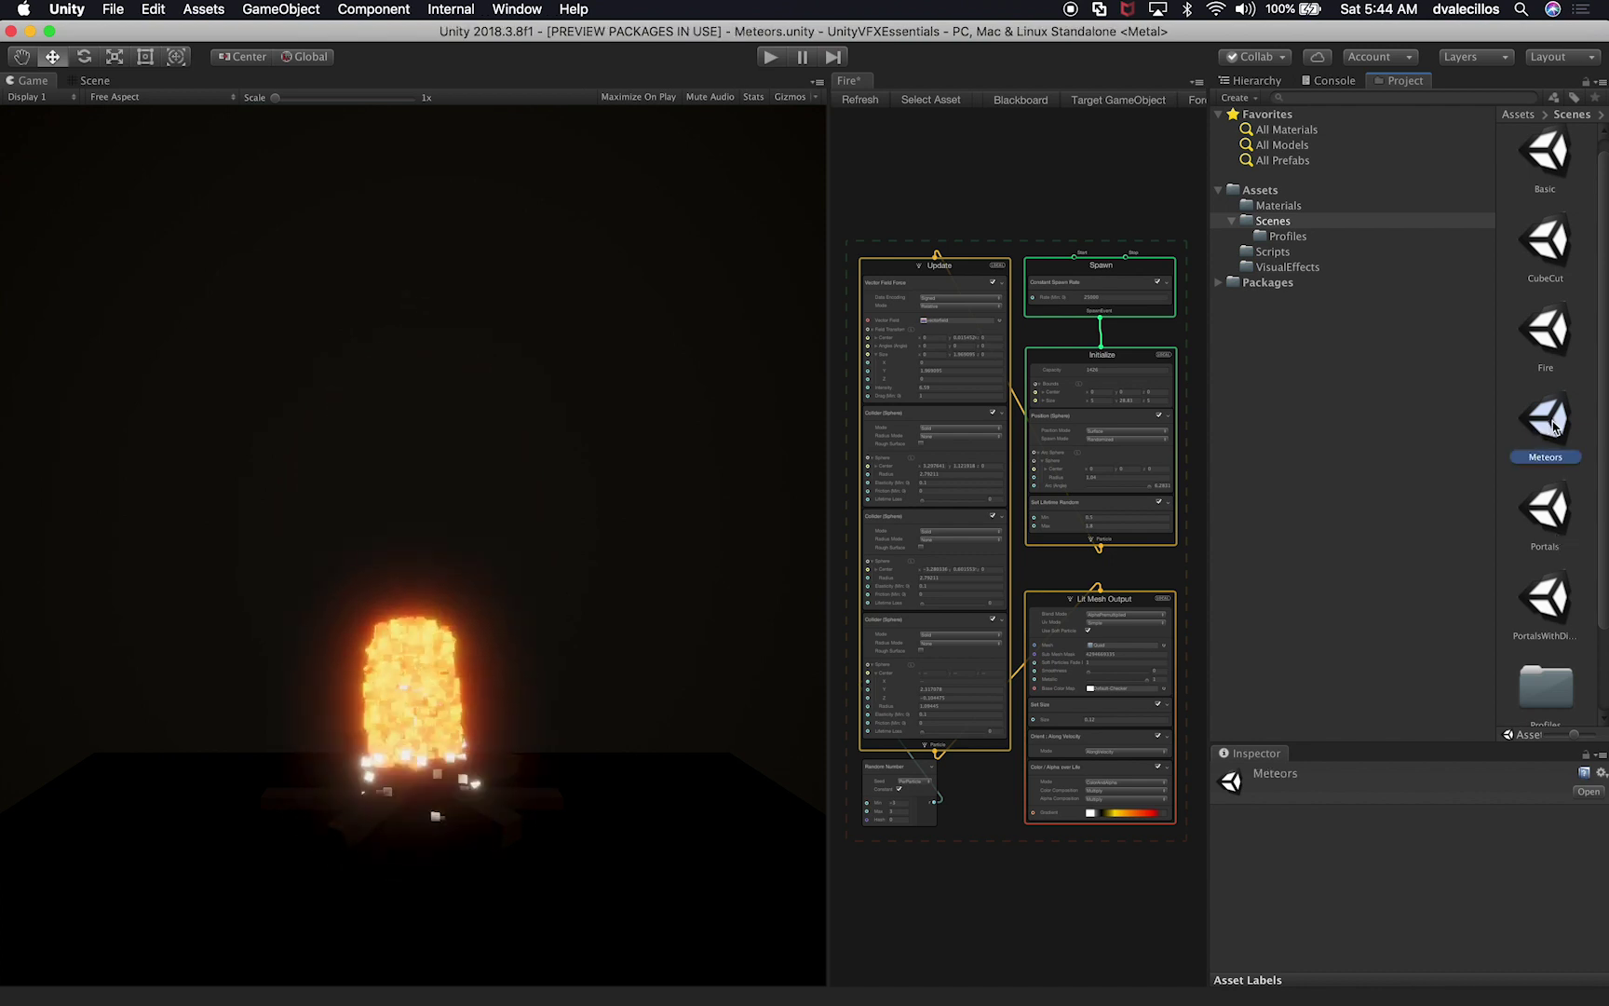
{"action": "left_click", "coordinate": [1268, 83]}
{"action": "left_click", "coordinate": [1272, 206]}
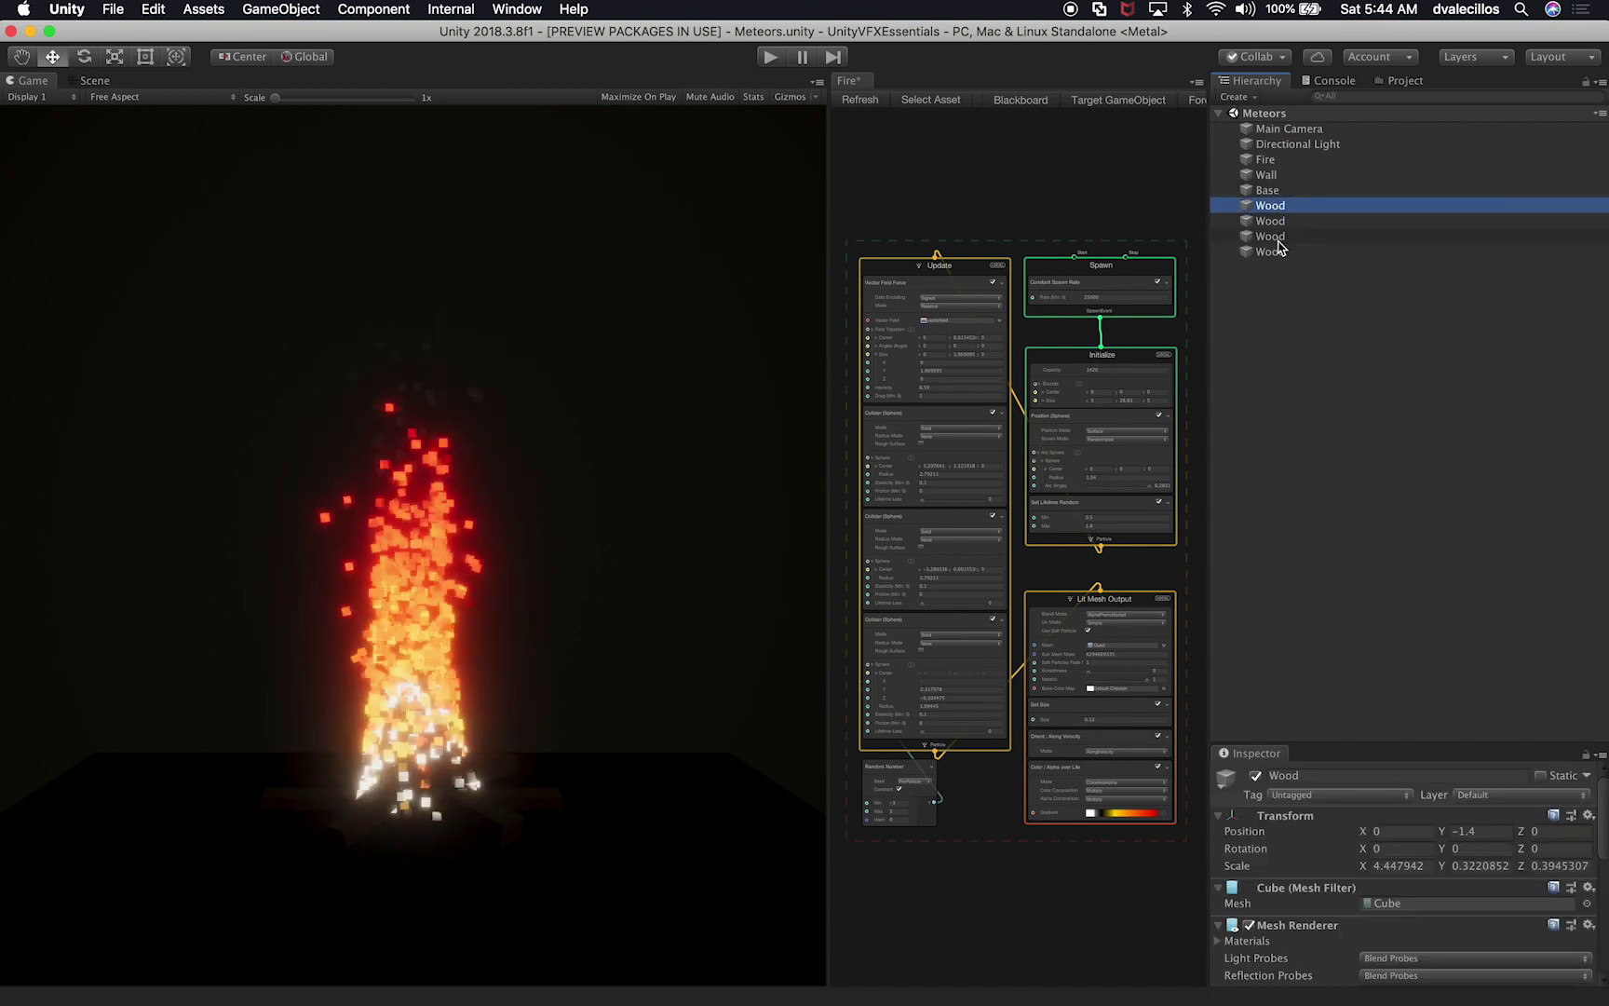
{"action": "left_click", "coordinate": [1272, 237], "text": "shift"}
{"action": "left_click", "coordinate": [1272, 252], "text": "shift"}
{"action": "key", "text": "super+BackSpace"}
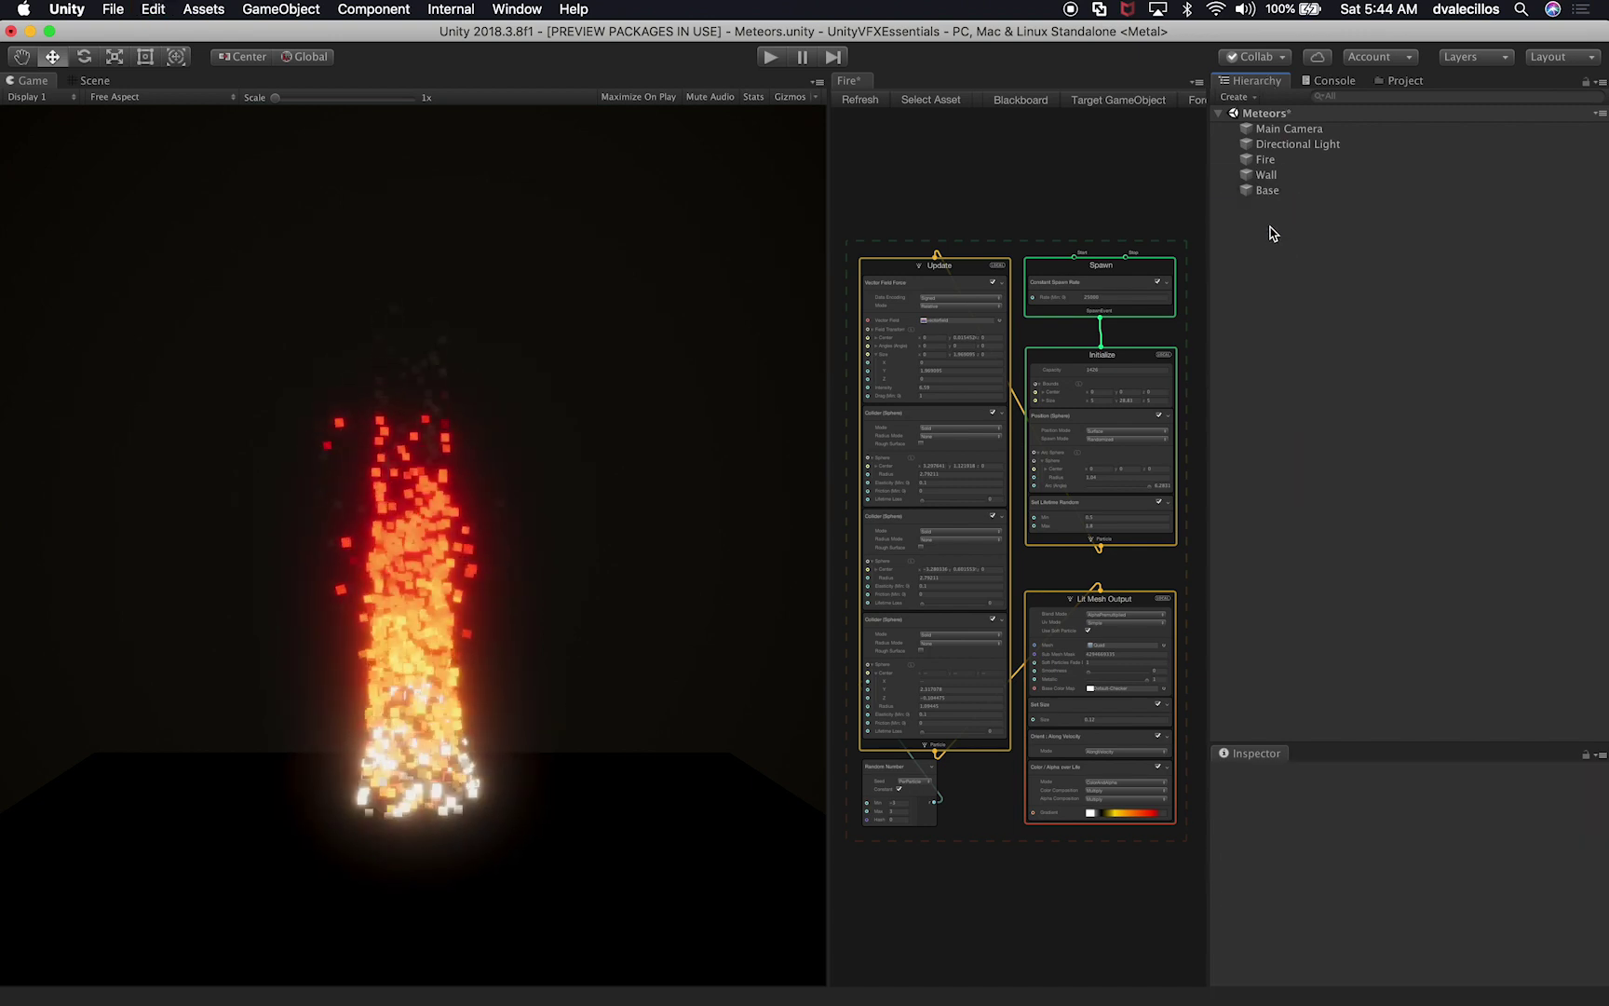
Step: Delete the Base and Wall objects from the Meteors scene
{"action": "left_click", "coordinate": [1267, 191]}
{"action": "key", "text": "super+BackSpace"}
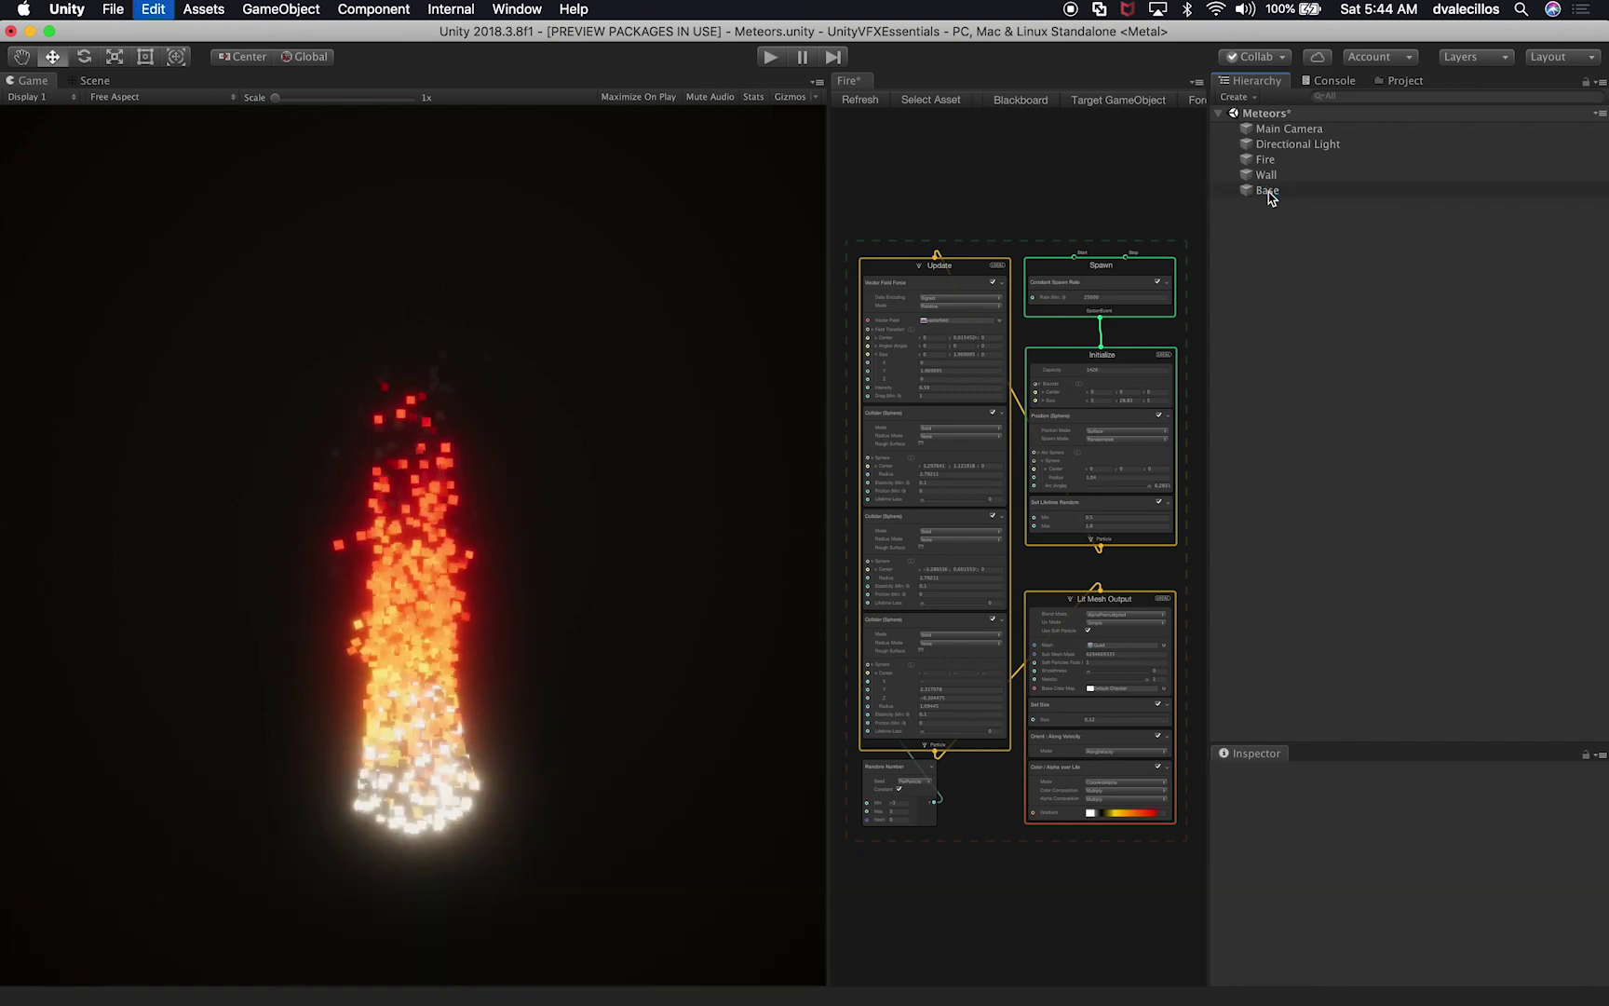
{"action": "left_click", "coordinate": [1277, 175]}
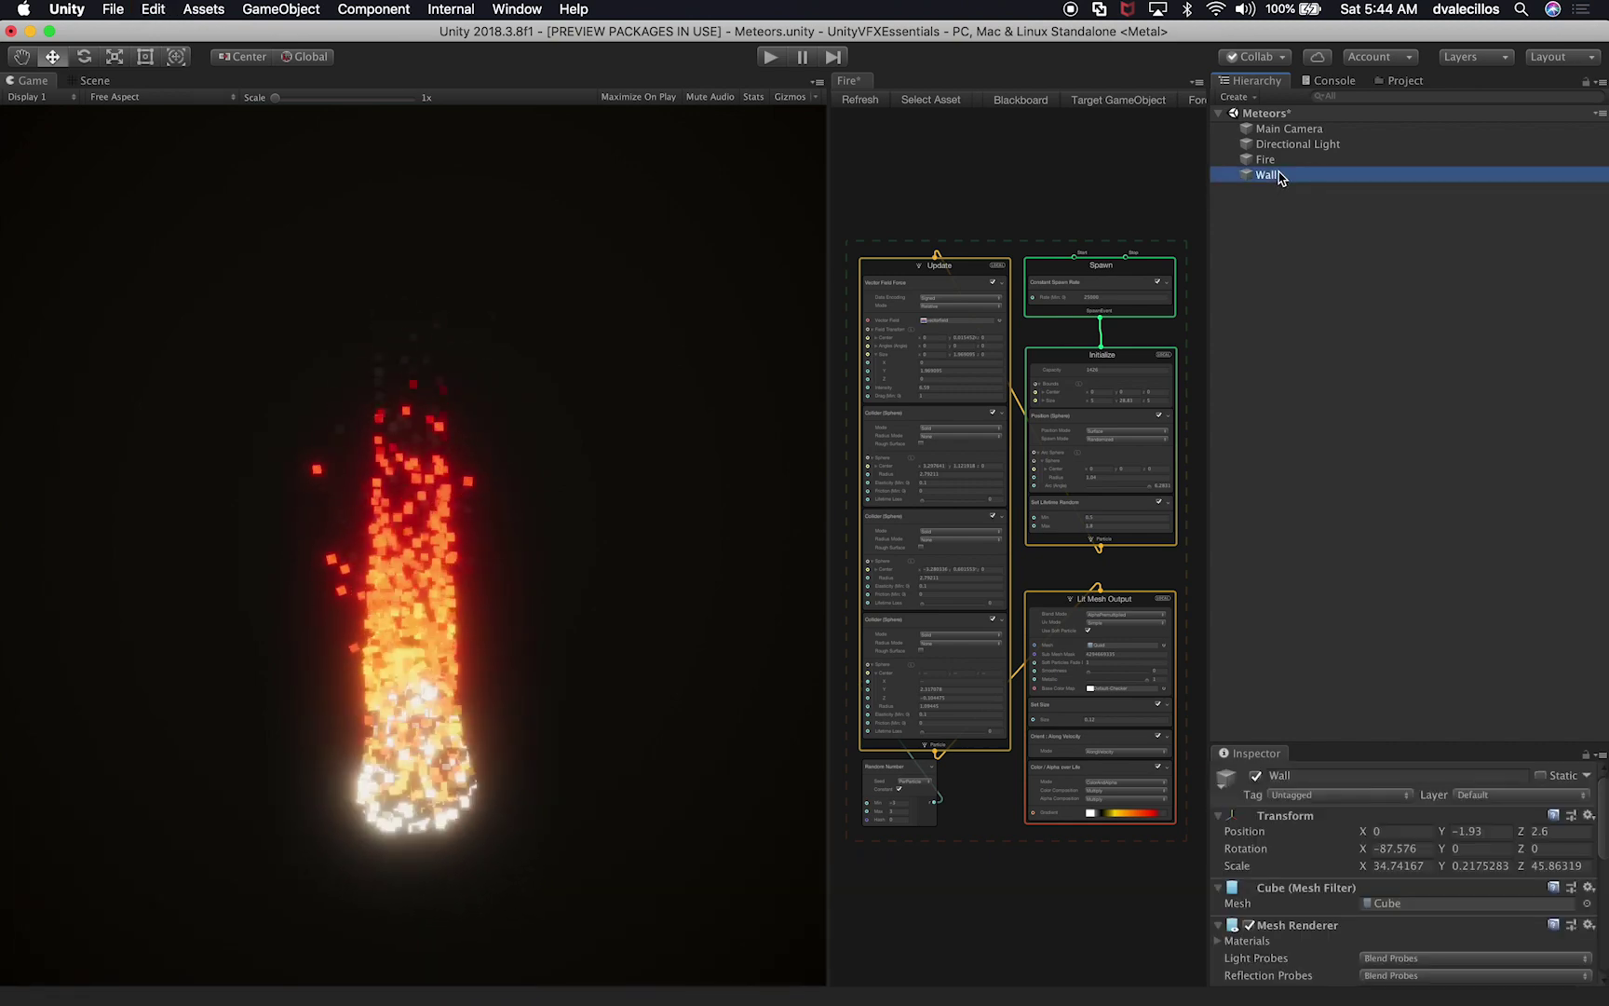
{"action": "key", "text": "super+BackSpace"}
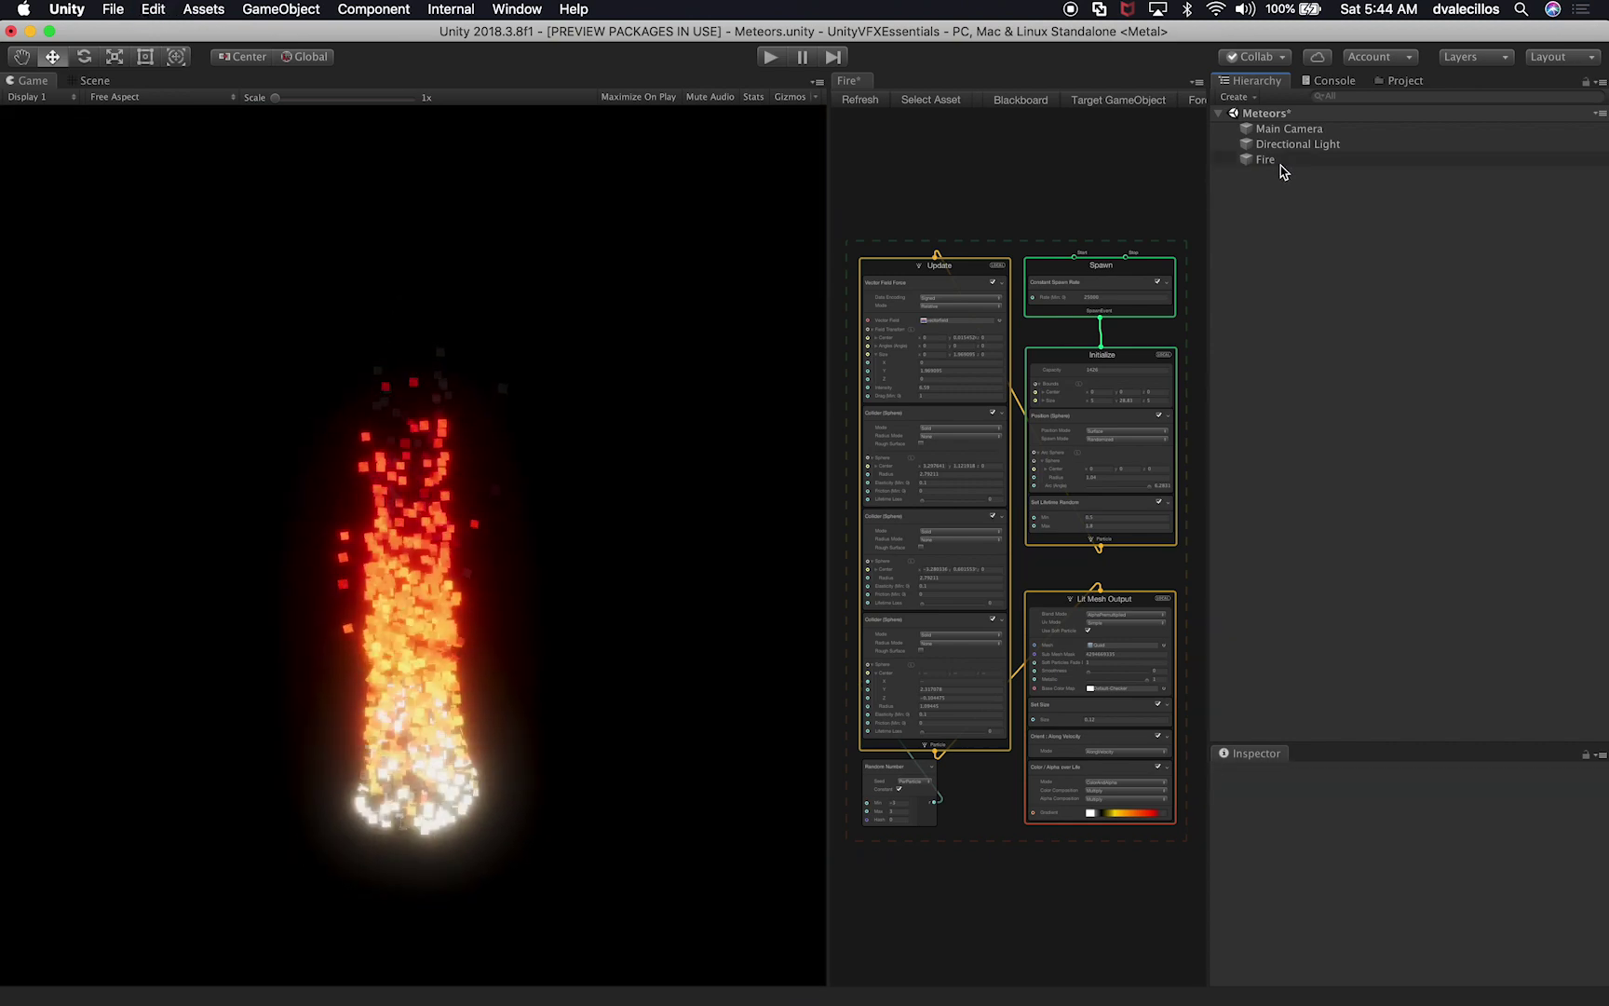
Step: Rename the Fire object in the scene as Meteor
{"action": "left_click", "coordinate": [1265, 160]}
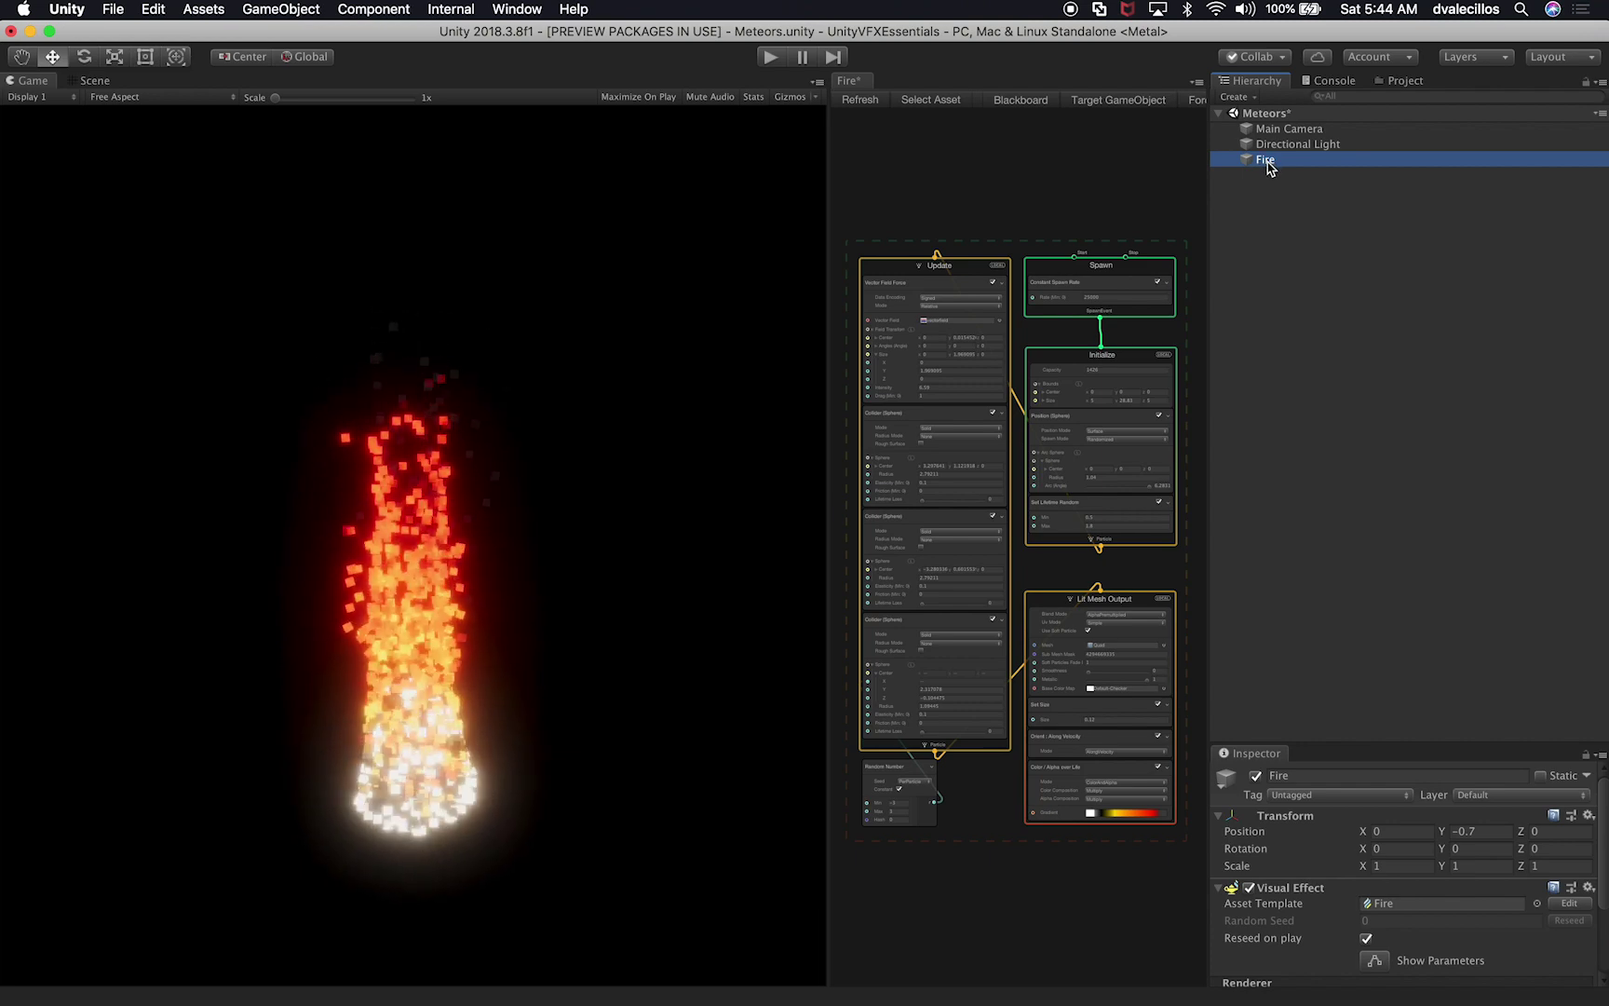
{"action": "left_click", "coordinate": [1265, 160]}
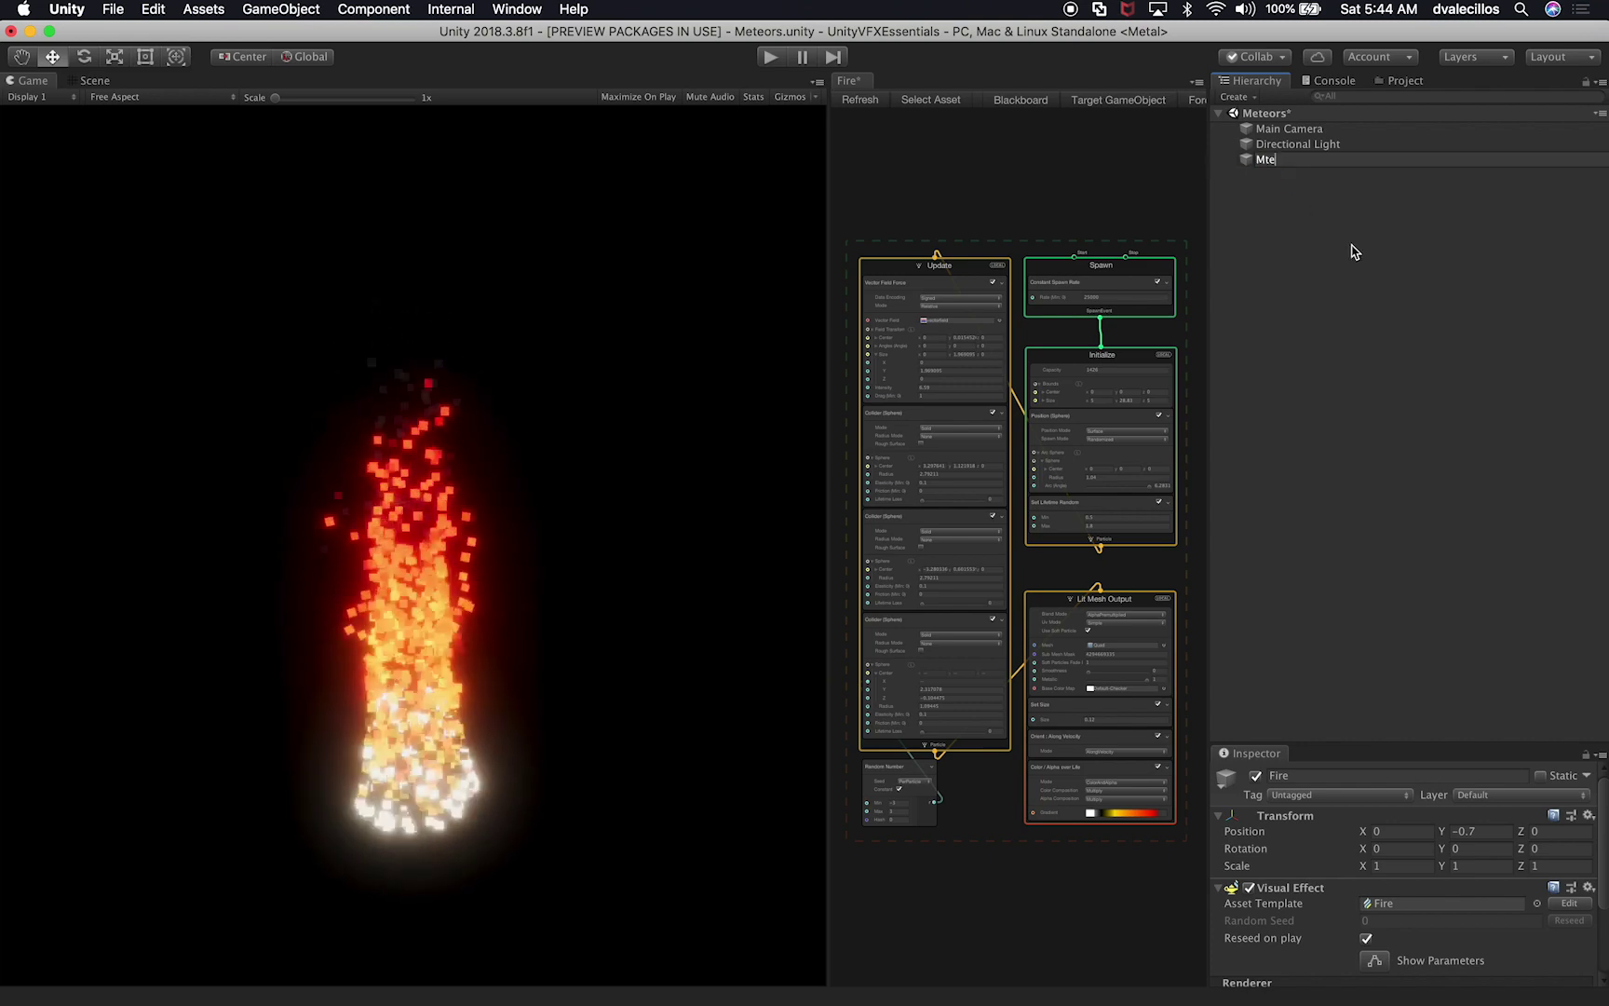
{"action": "key", "text": "Return"}
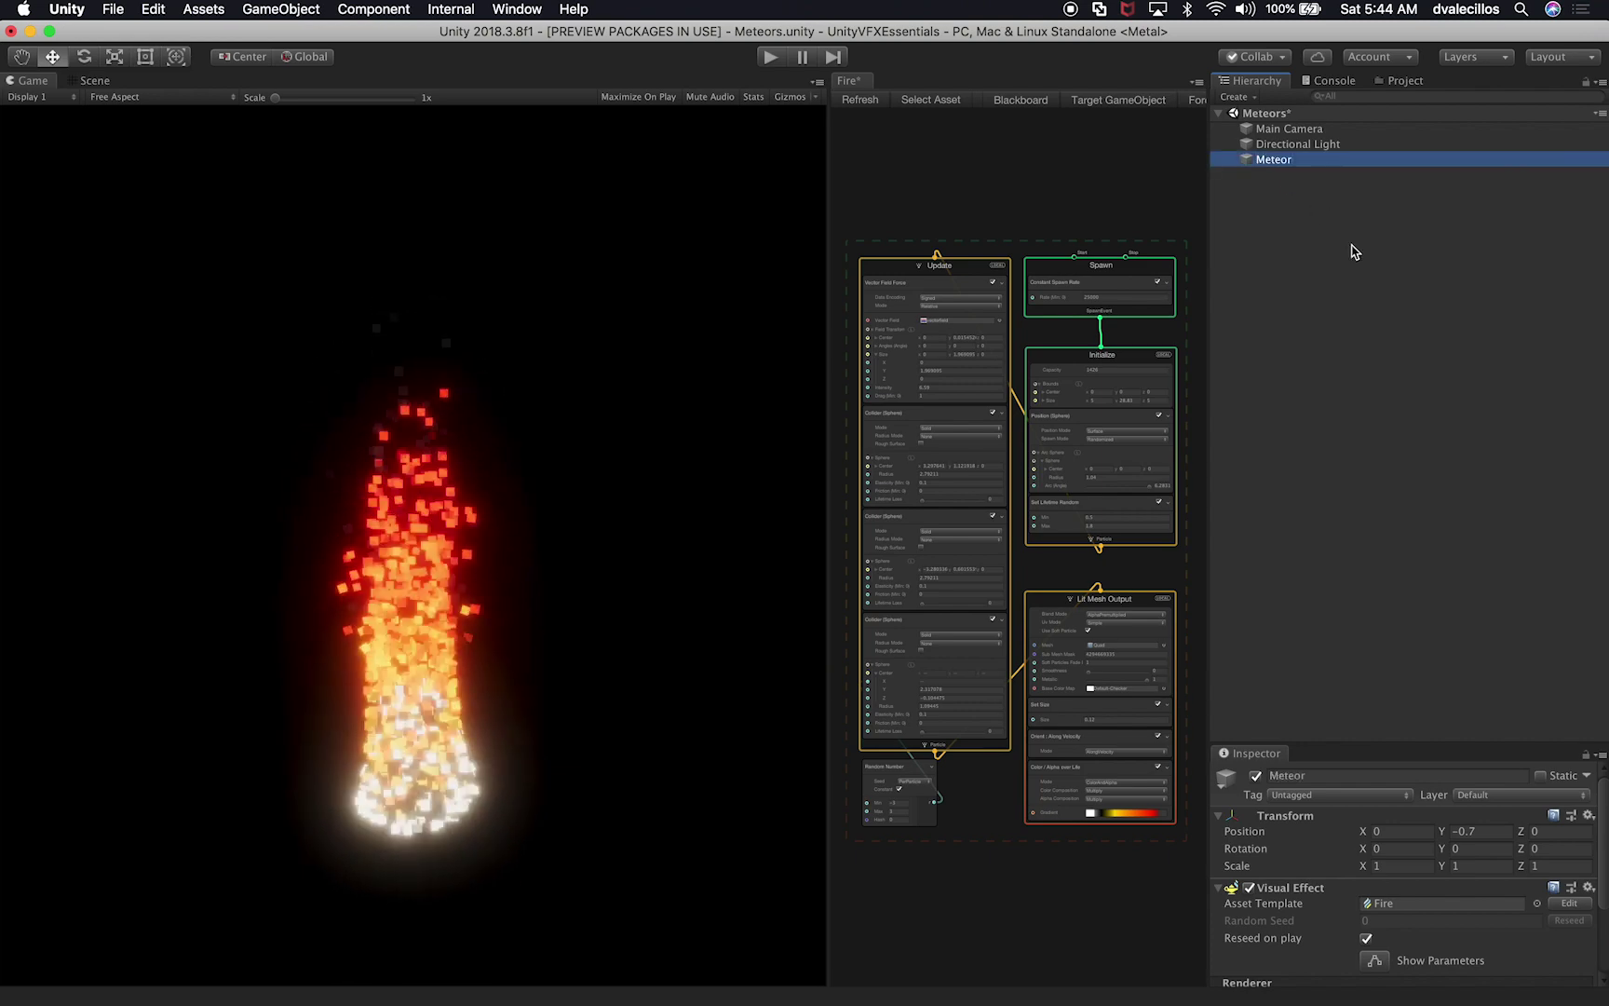
Step: Enlarge the inspector area and clear the asset template of the Meteor object's Visual Effect component
{"action": "left_click_drag", "start_coordinate": [1413, 743], "coordinate": [1432, 339]}
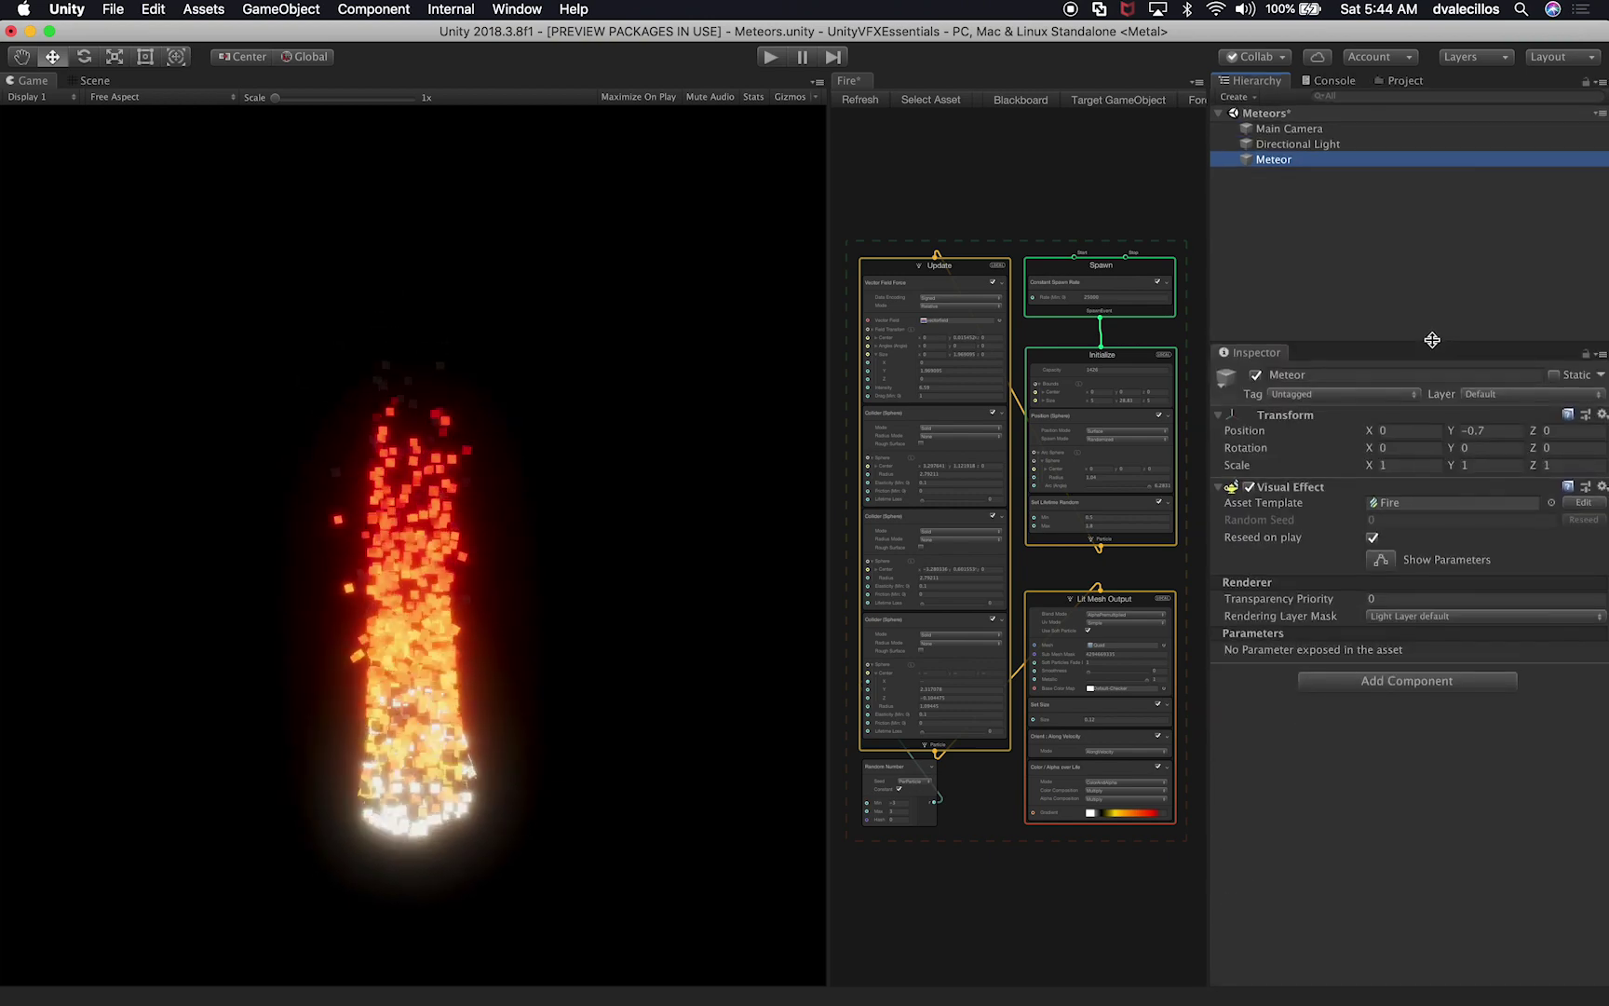
{"action": "left_click", "coordinate": [1409, 512]}
{"action": "key", "text": "BackSpace"}
Step: Switch to Finder and open a new window showing the Desktop folder, placed clear of Unity's project area
{"action": "key", "text": "super+Tab"}
{"action": "key", "text": "super+Tab"}
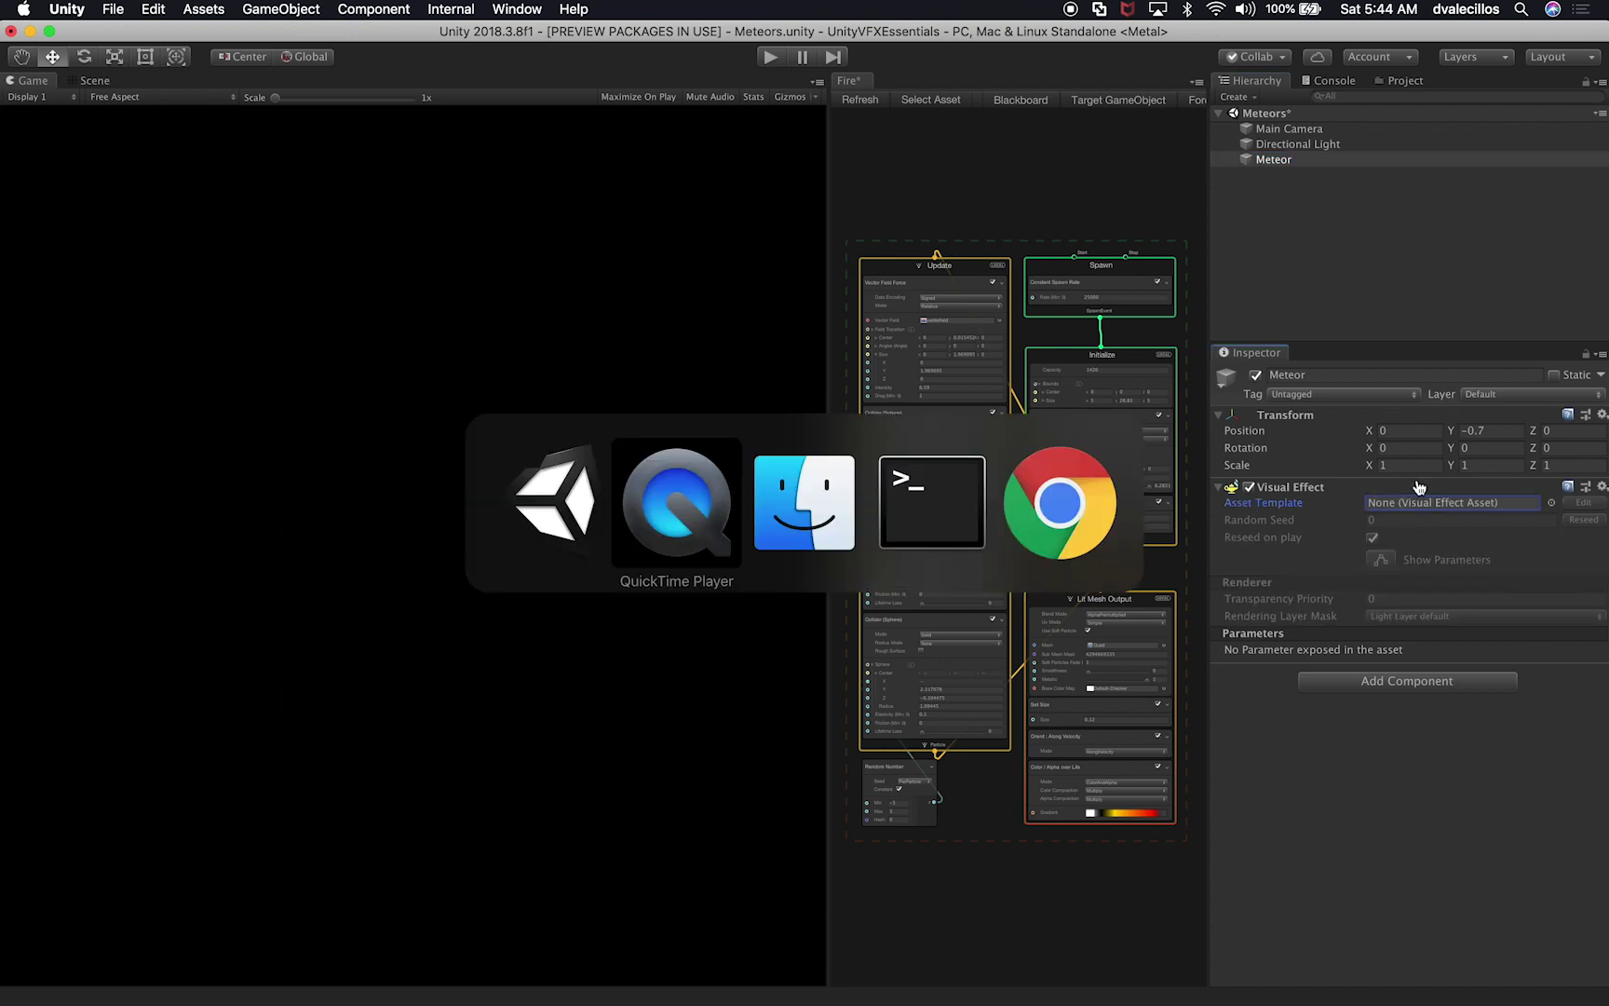
{"action": "key", "text": "super+n"}
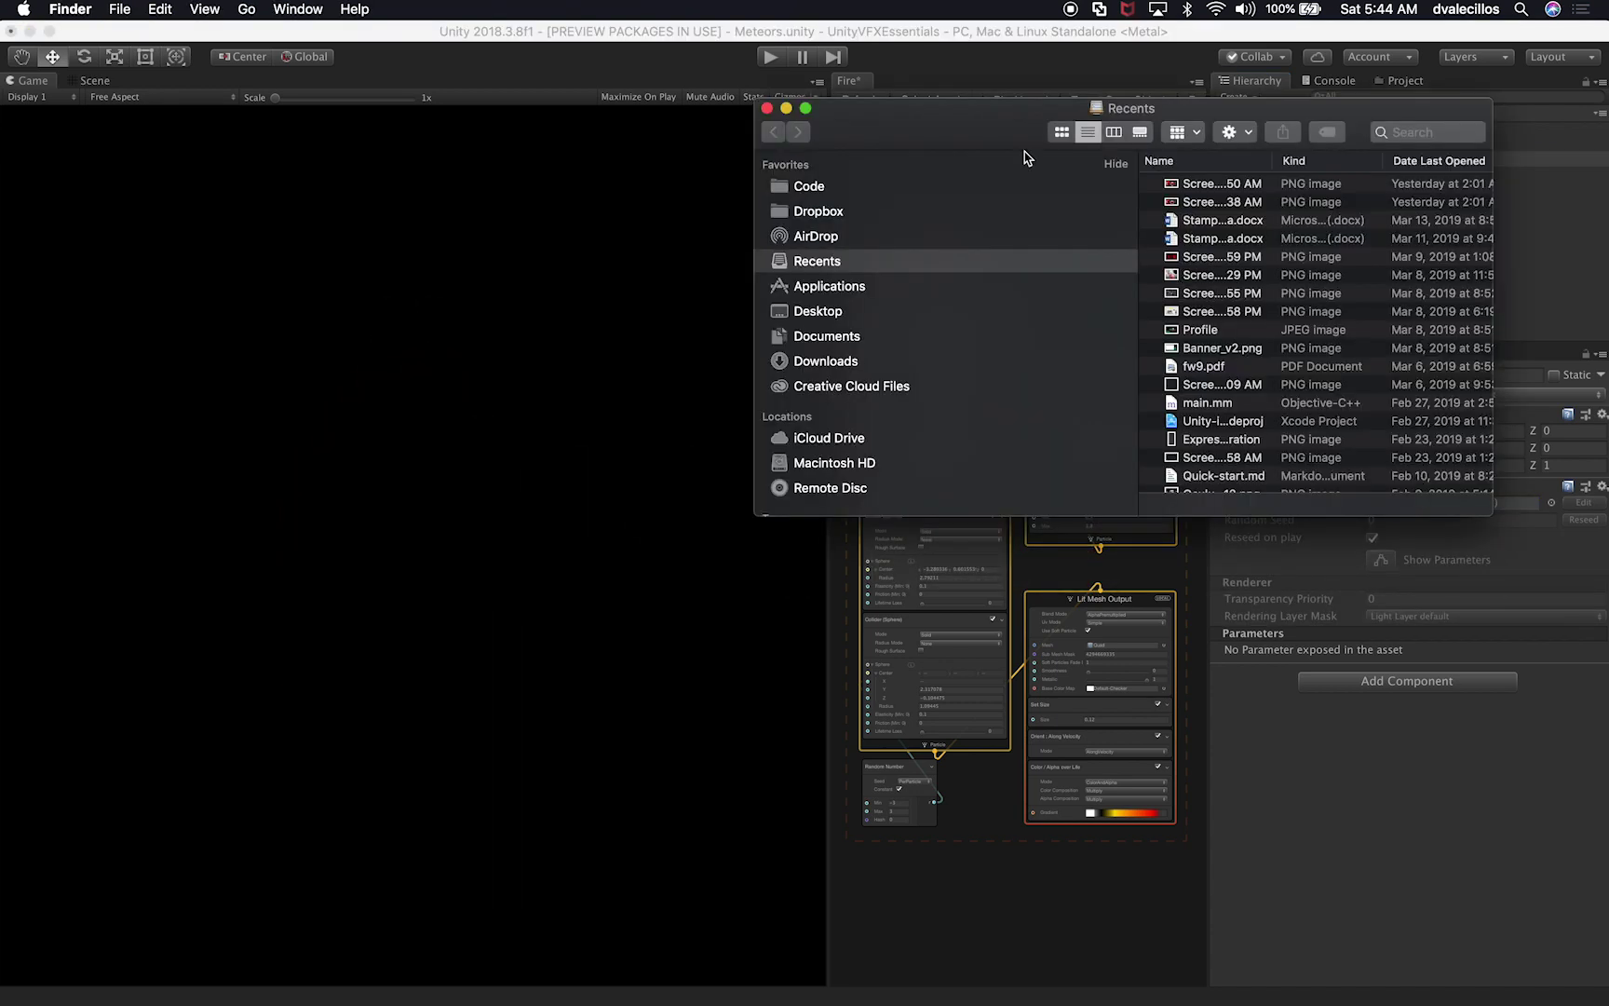
{"action": "left_click", "coordinate": [849, 316]}
{"action": "left_click_drag", "start_coordinate": [982, 138], "coordinate": [723, 216]}
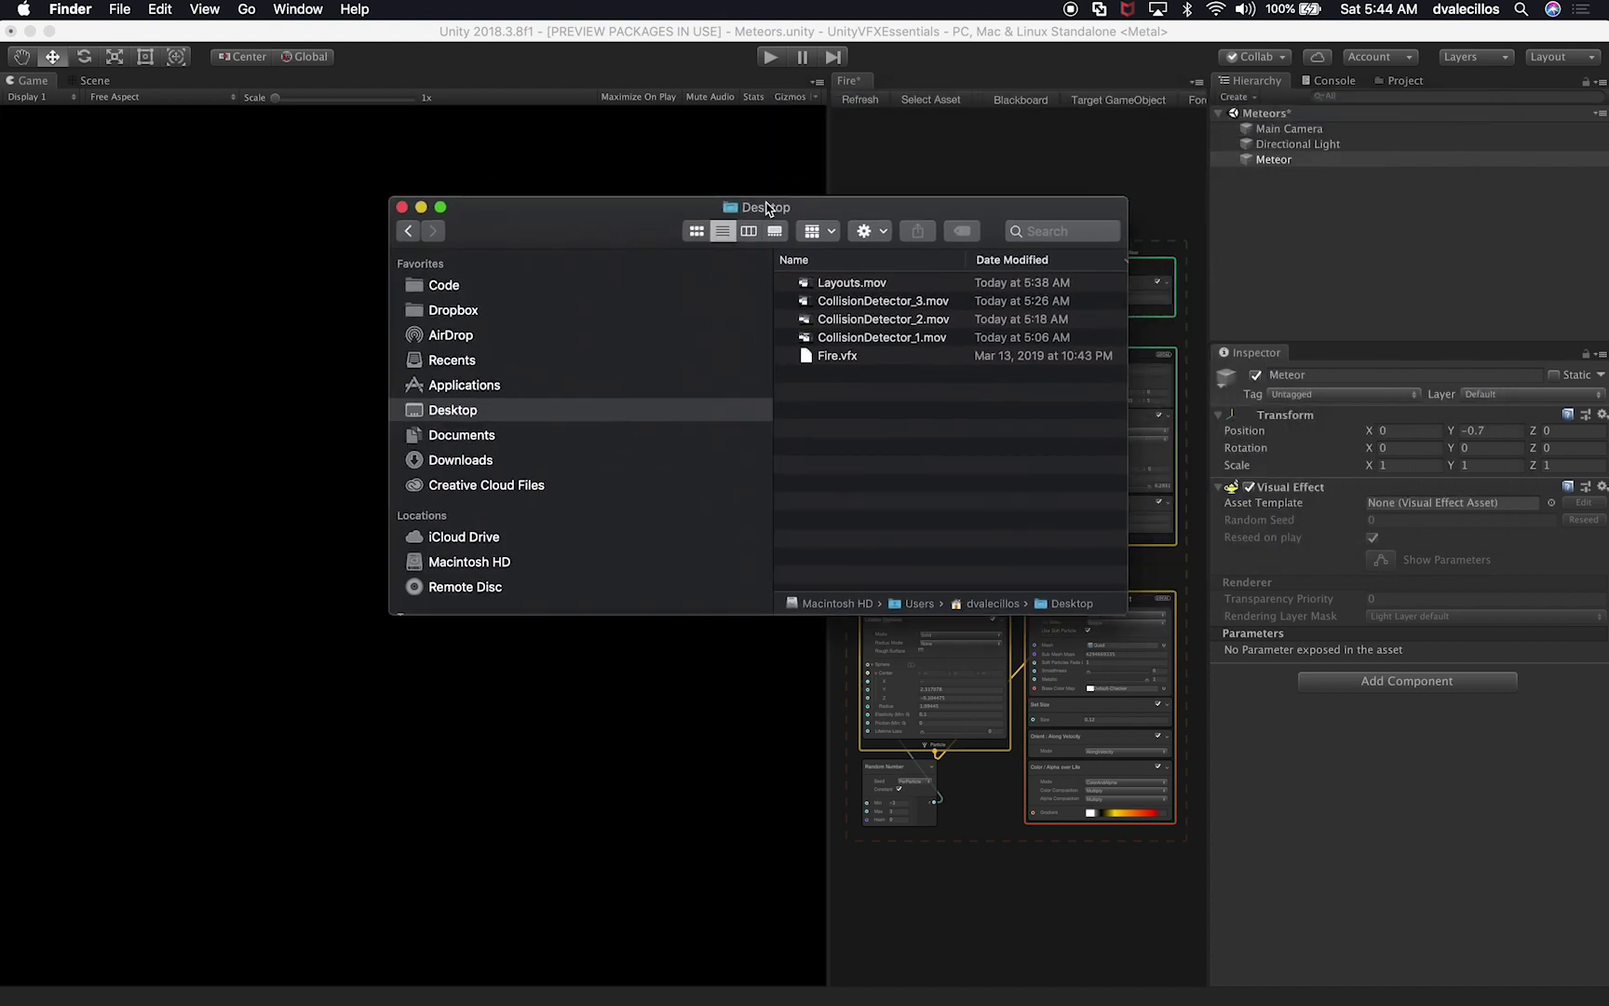
Step: Display the project's asset folders in Unity, then return to Finder and rename the desktop file Fire.vfx as Meteor.vfx
{"action": "left_click", "coordinate": [1403, 82]}
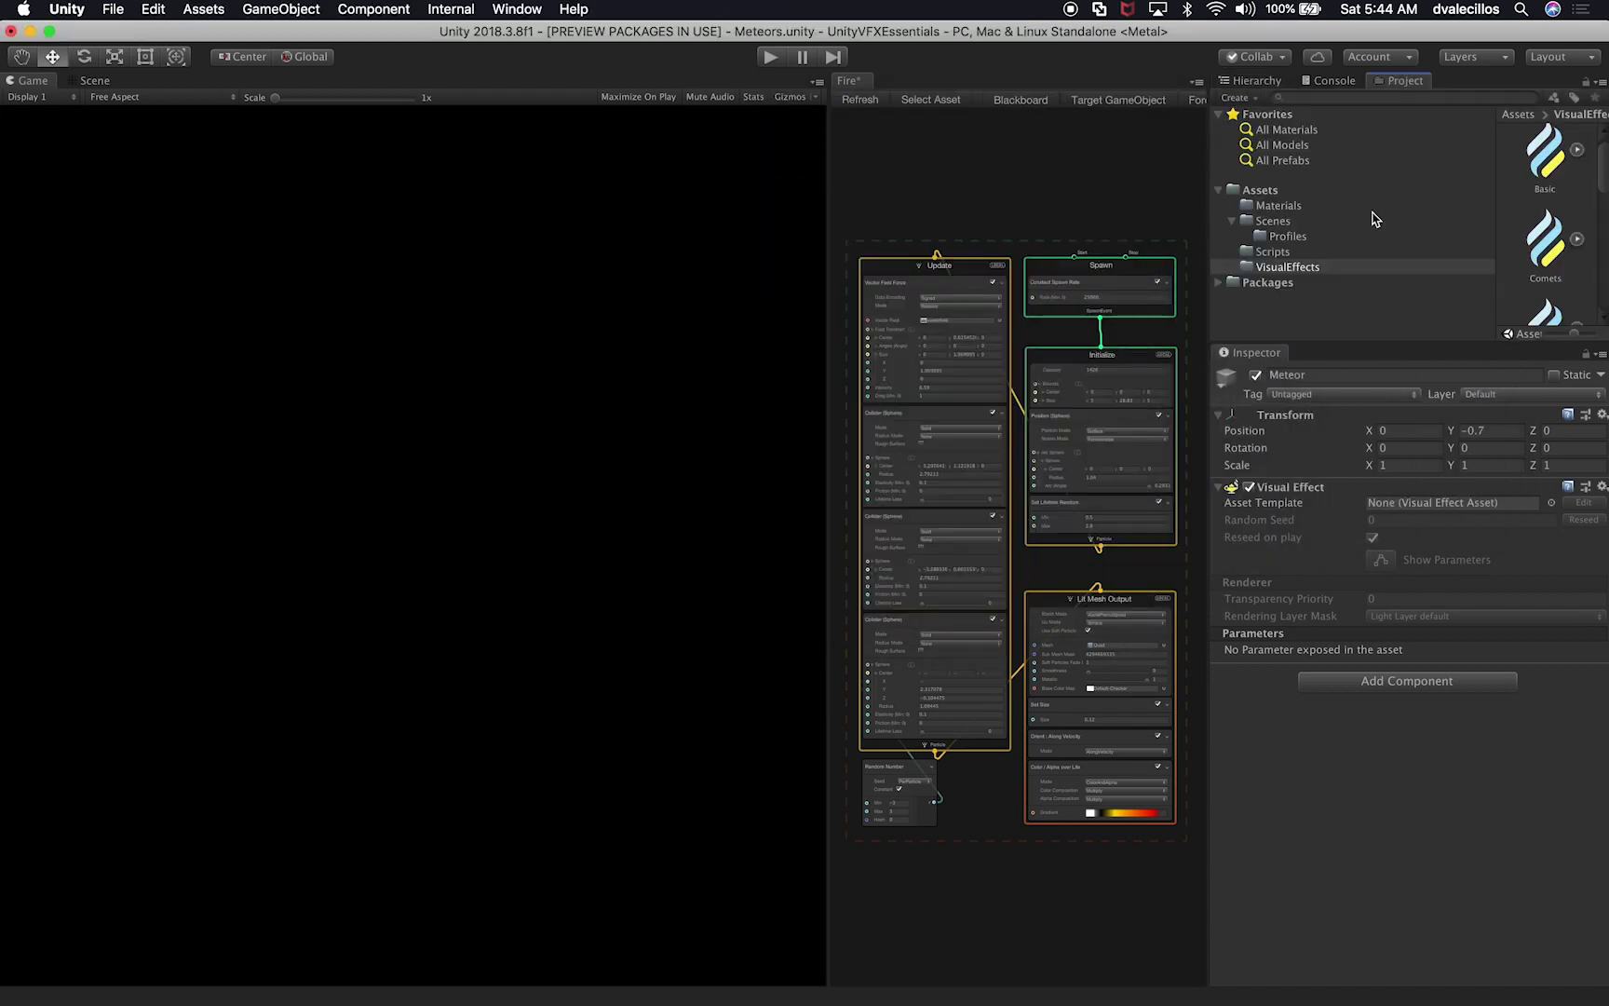
{"action": "key", "text": "super+Tab"}
{"action": "left_click", "coordinate": [829, 361]}
{"action": "left_click_drag", "start_coordinate": [833, 362], "coordinate": [833, 357]}
{"action": "type", "text": "M"}
{"action": "key", "text": "super+z"}
{"action": "key", "text": "Left"}
{"action": "key", "text": "Left"}
{"action": "key", "text": "Left"}
{"action": "type", "text": "Meteor"}
{"action": "key", "text": "Return"}
Step: Import Meteor.vfx from the desktop into the project's VisualEffects folder and minimize the Finder window
{"action": "left_click_drag", "start_coordinate": [849, 361], "coordinate": [1345, 271]}
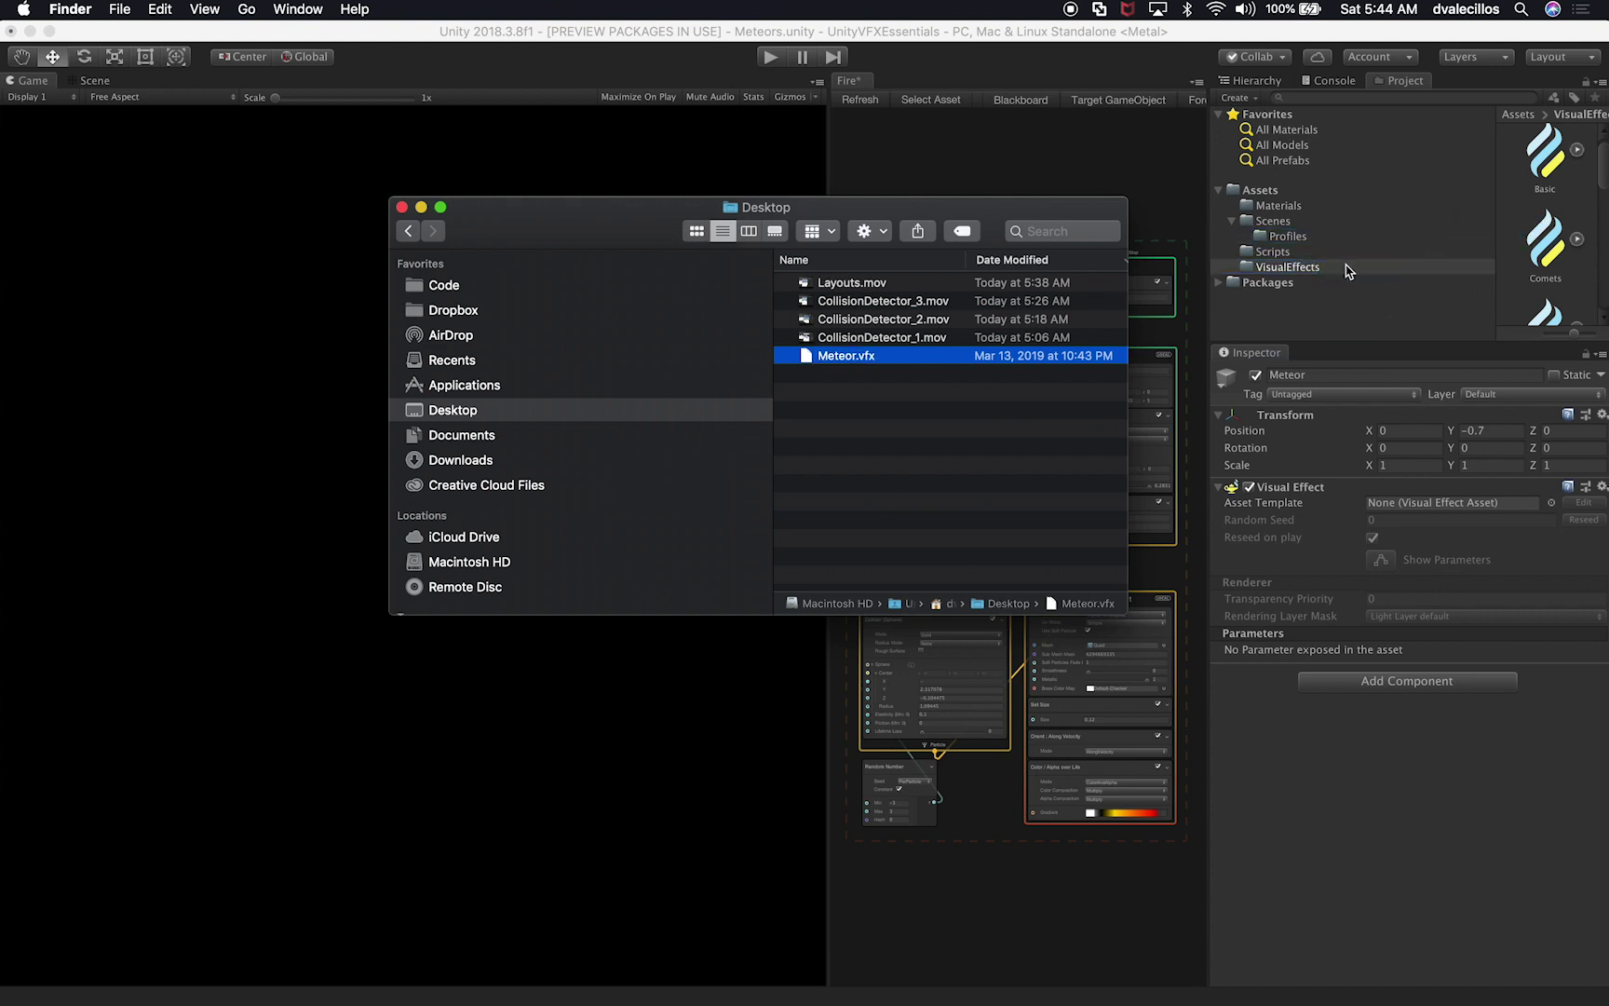
{"action": "left_click", "coordinate": [420, 207]}
{"action": "left_click", "coordinate": [931, 88]}
Step: Assign the Meteor visual effect asset as the asset template of the Meteor object
{"action": "left_click", "coordinate": [1400, 503]}
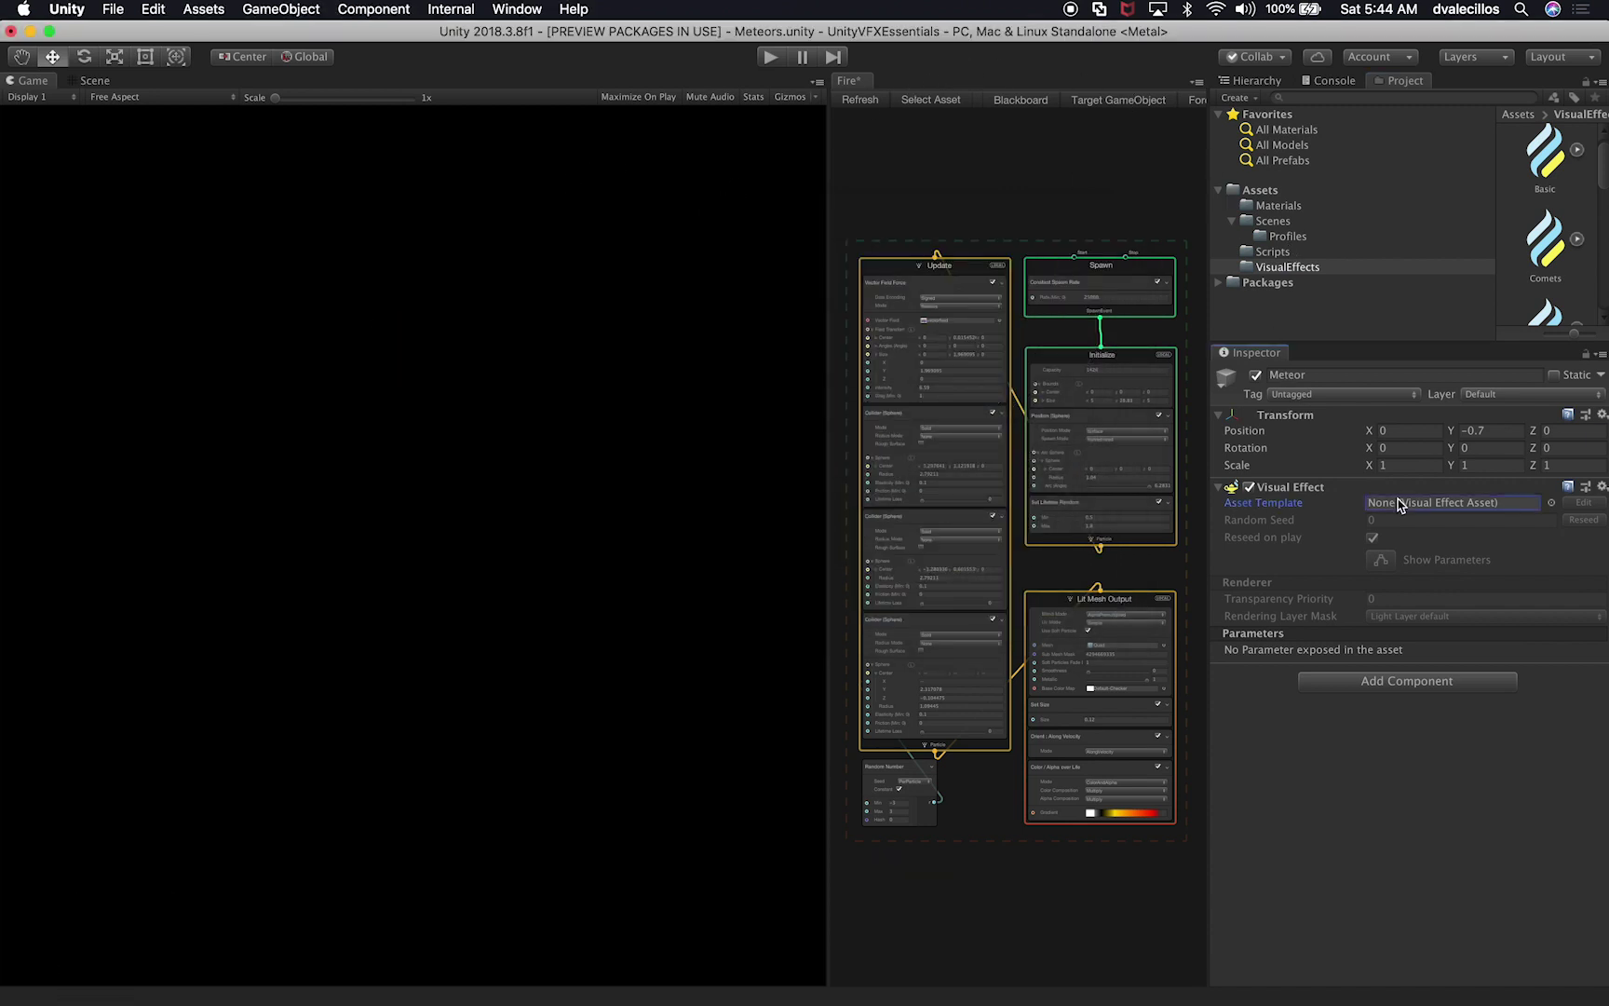
{"action": "left_click", "coordinate": [1552, 503]}
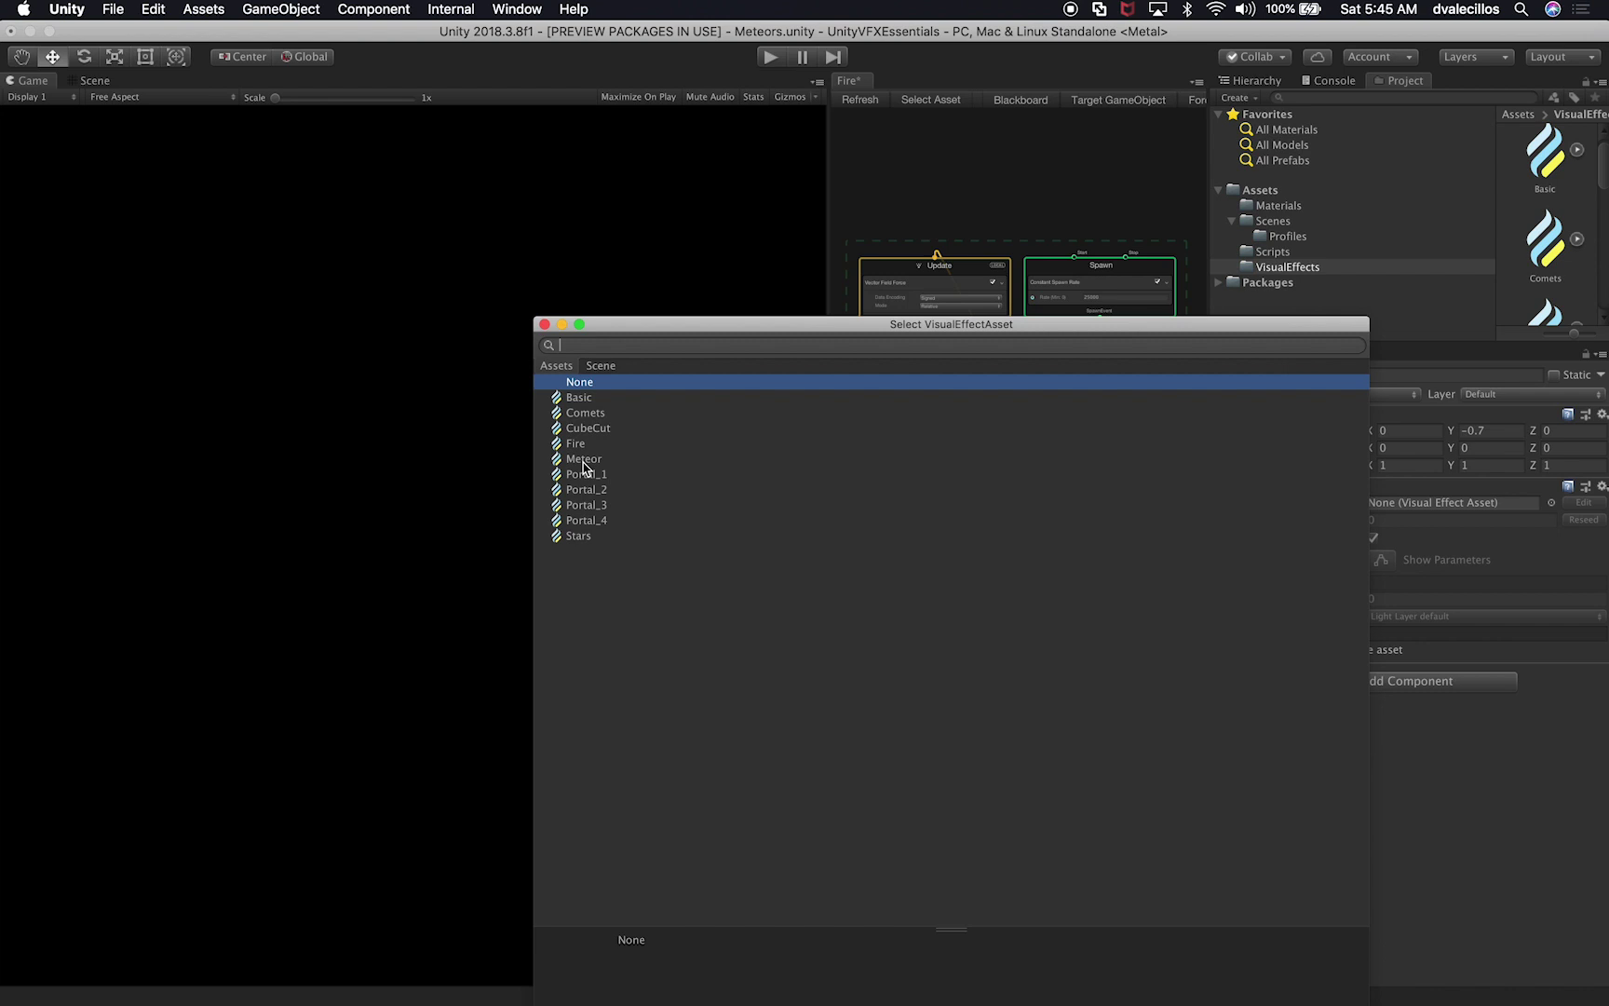
{"action": "left_click", "coordinate": [584, 460]}
{"action": "double_click", "coordinate": [585, 460]}
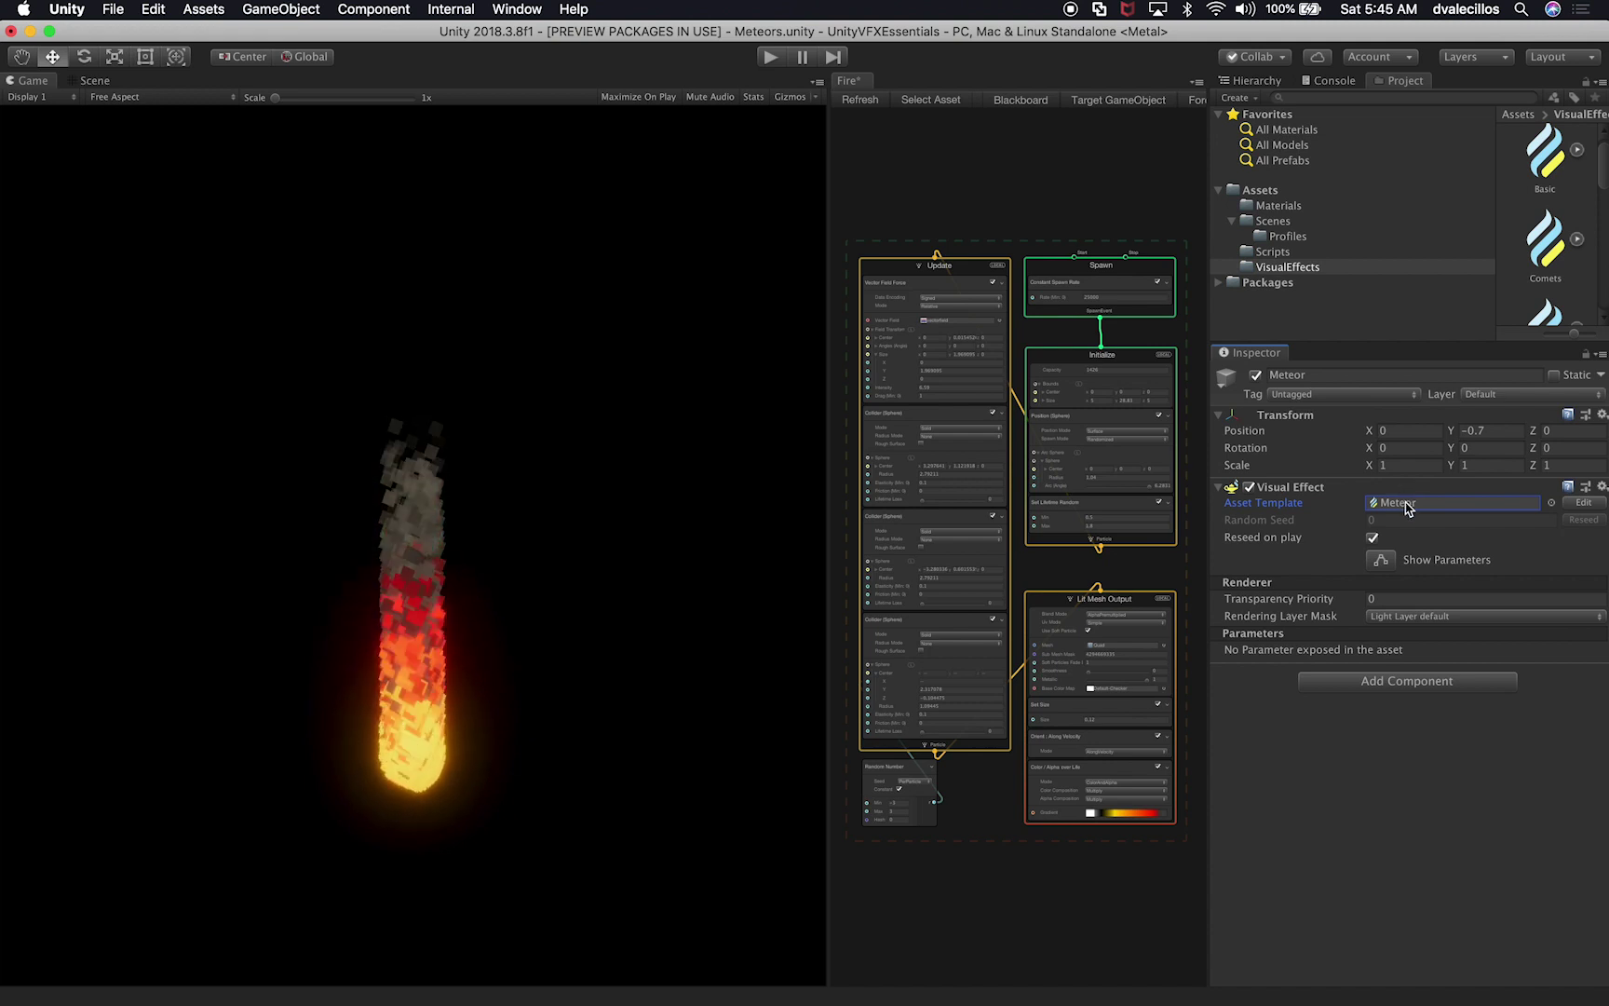
Step: Open the Meteor effect's graph for editing and arrange it with a wider graph area and a smaller, relocated target GameObject panel
{"action": "key", "text": "super+4"}
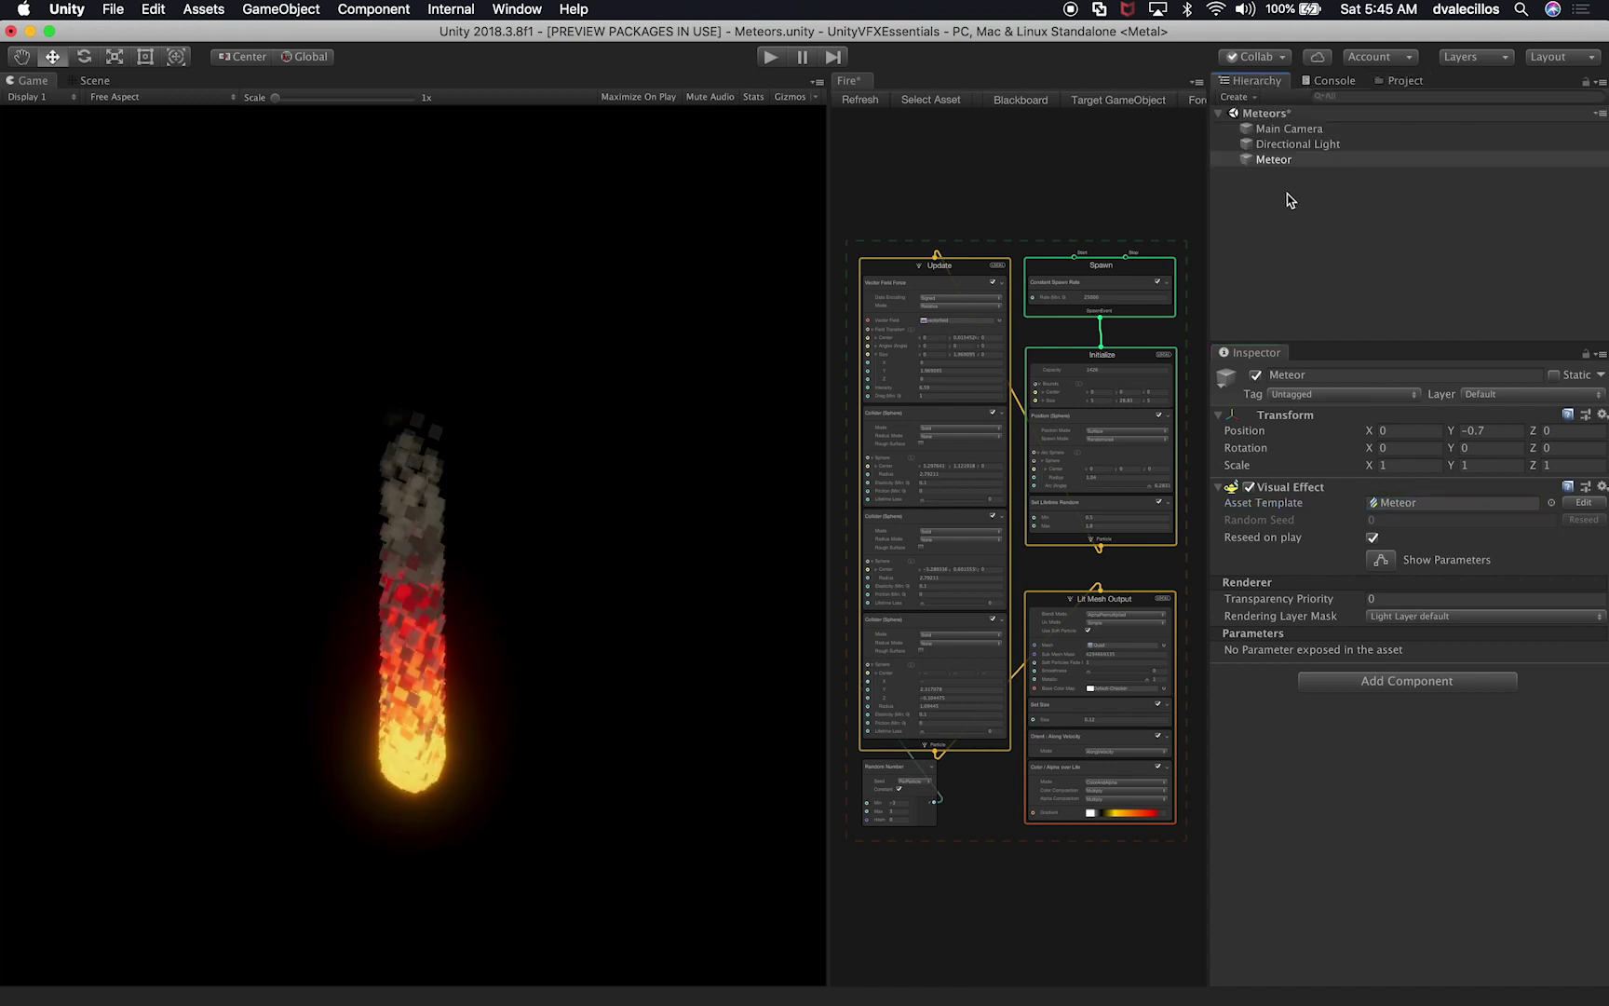
{"action": "left_click", "coordinate": [1578, 504]}
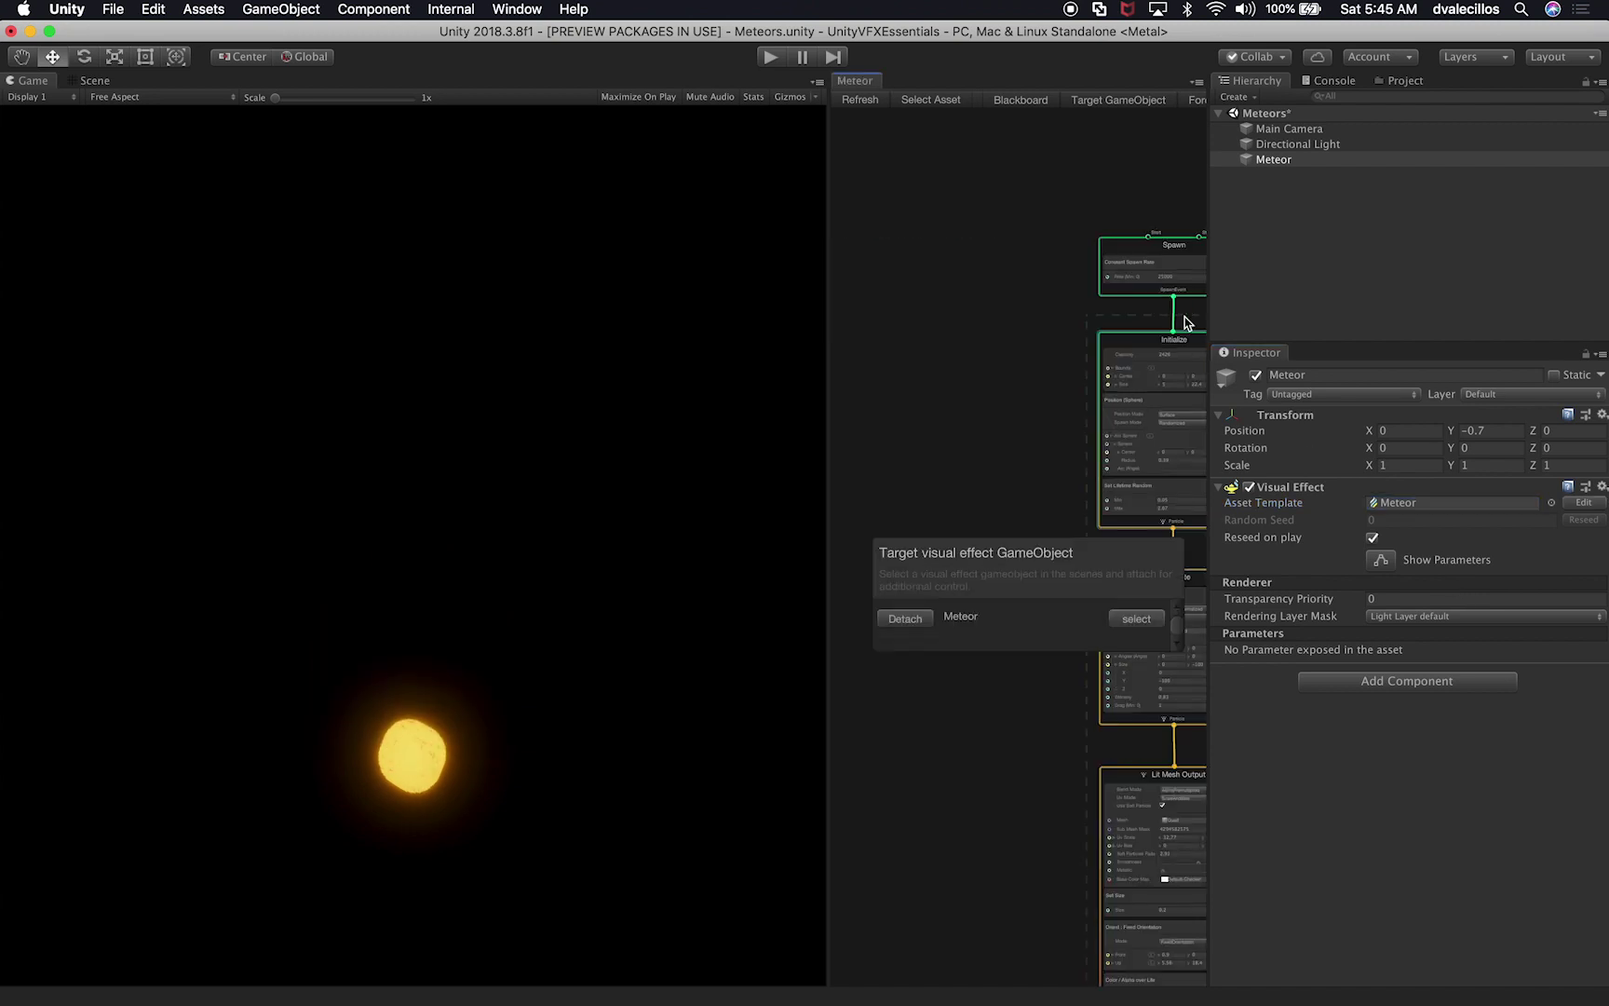
{"action": "left_click_drag", "start_coordinate": [830, 162], "coordinate": [607, 195]}
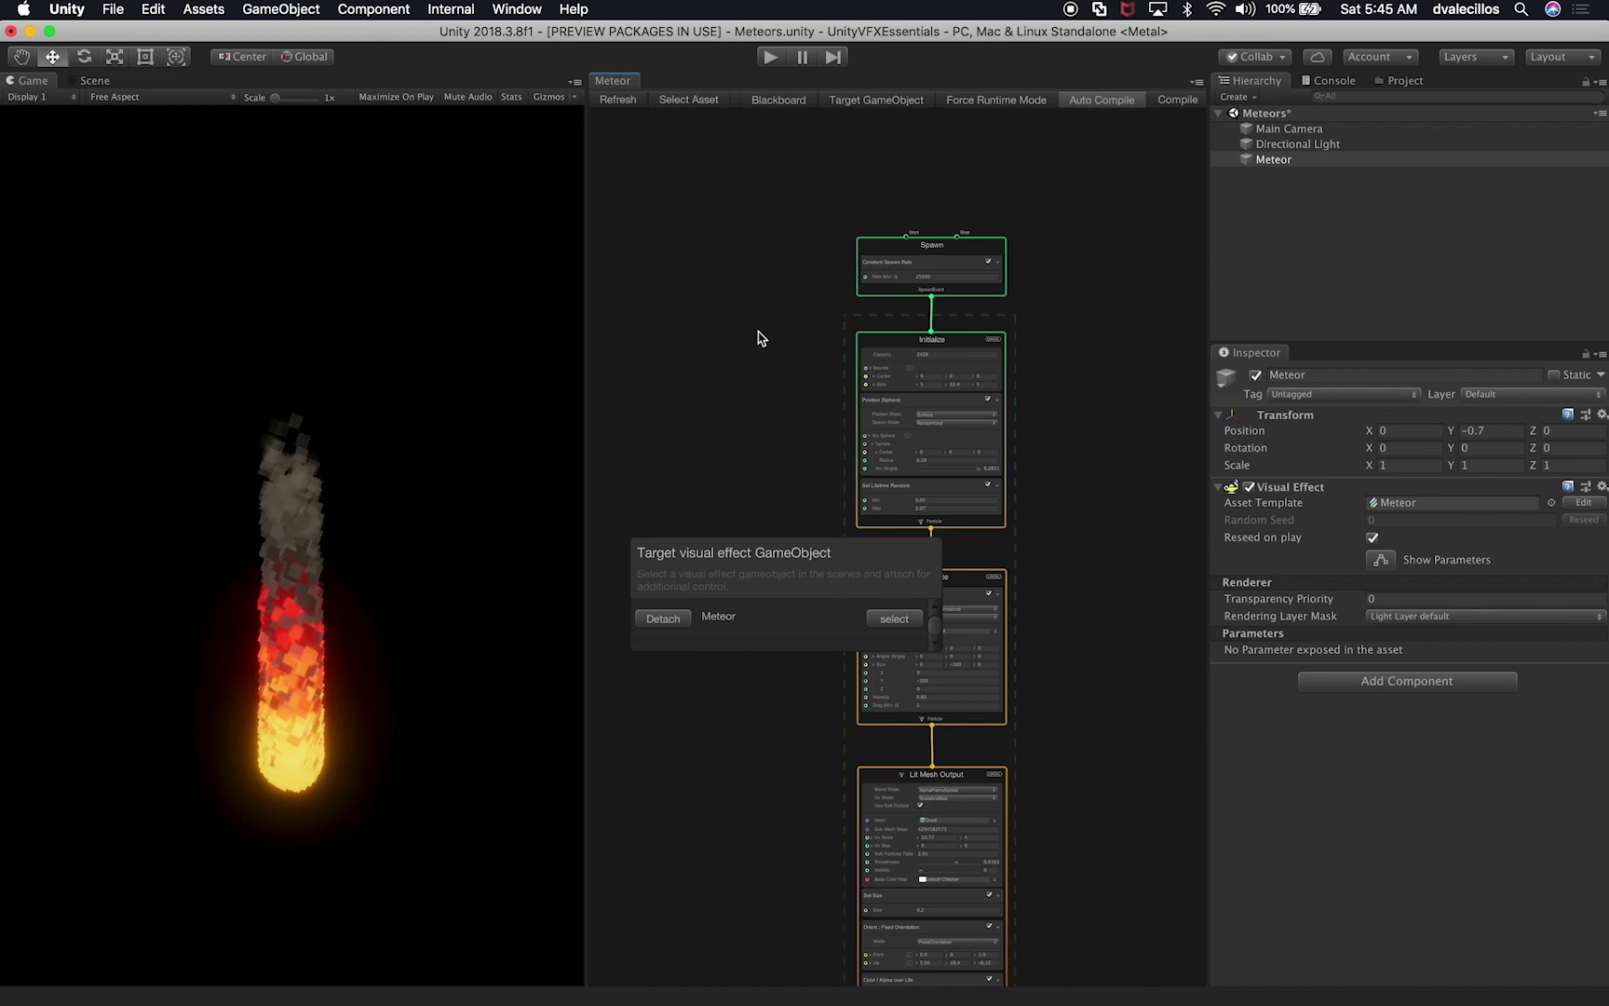
{"action": "middle_click_drag", "start_coordinate": [750, 360], "coordinate": [829, 334]}
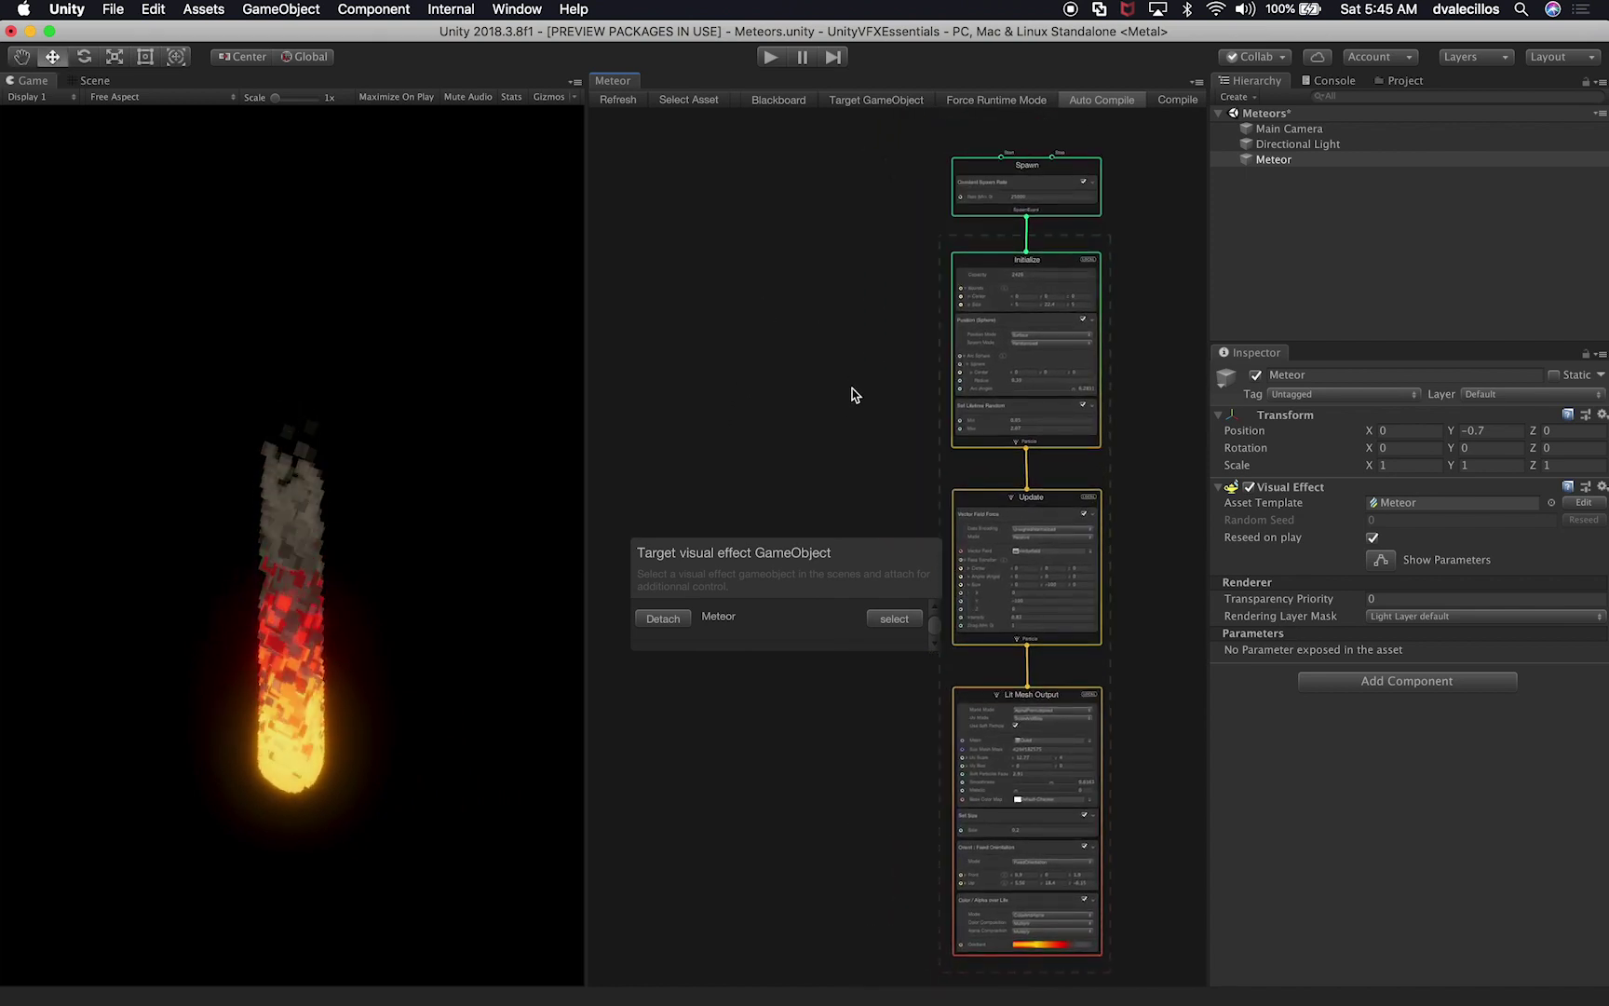
{"action": "left_click_drag", "start_coordinate": [821, 545], "coordinate": [795, 218]}
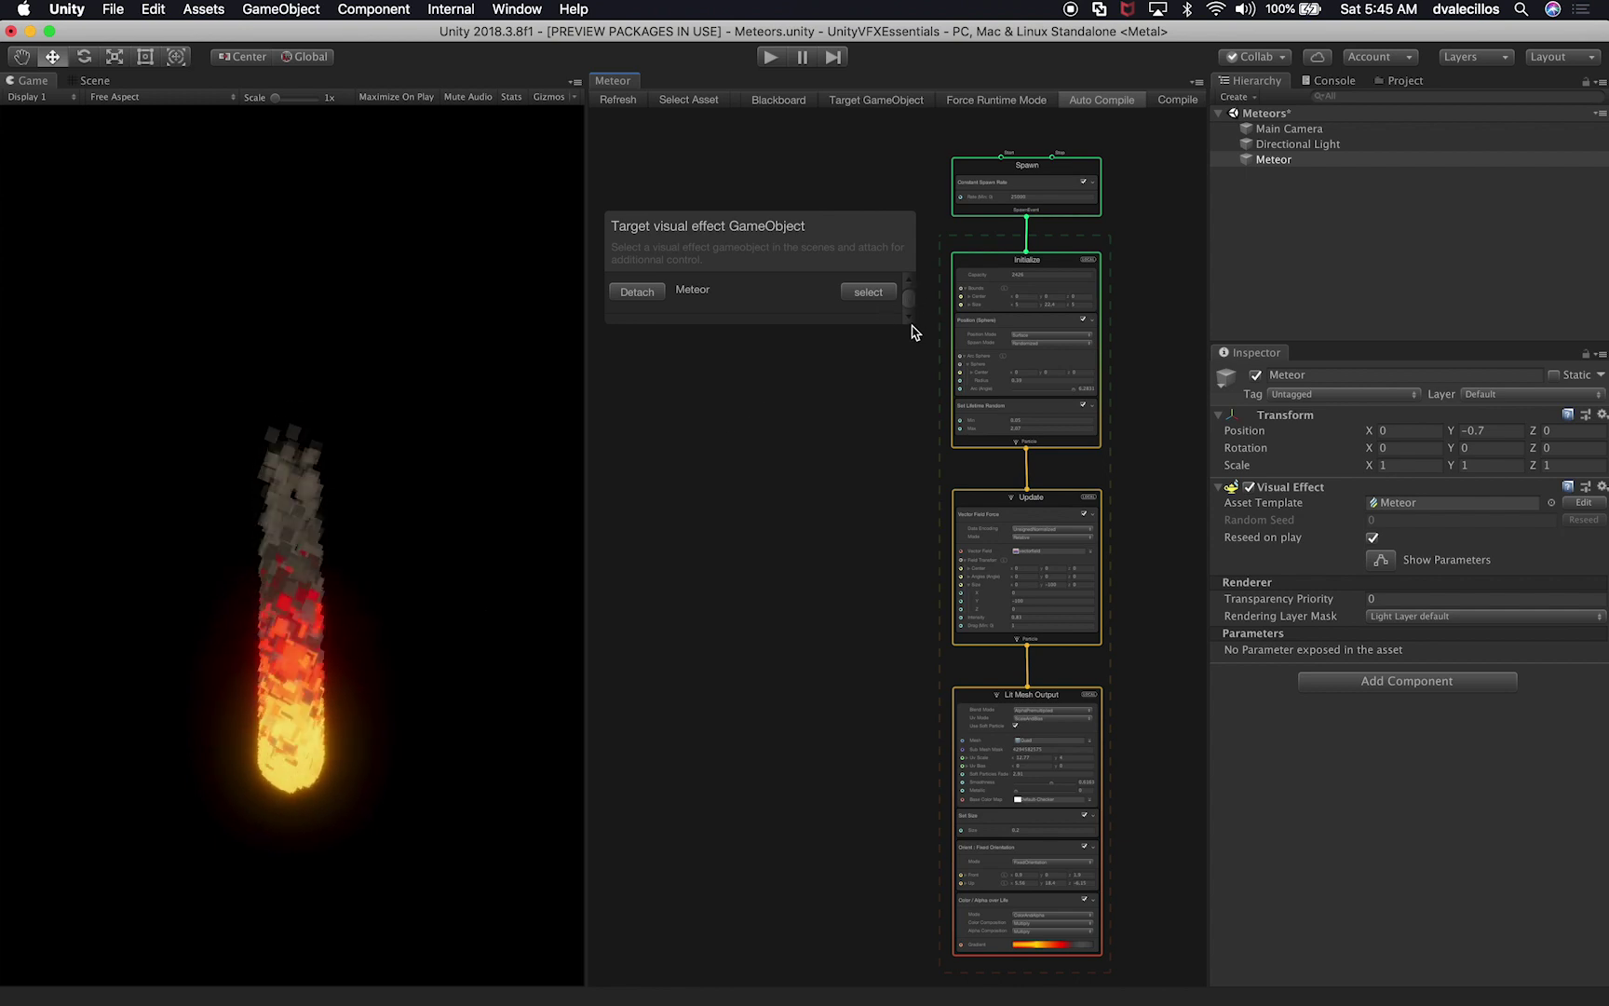
{"action": "left_click_drag", "start_coordinate": [912, 323], "coordinate": [767, 365]}
Step: Review the Meteor graph's Spawn, Initialize, Update and Lit Mesh Output contexts and their settings
{"action": "scroll", "coordinate": [812, 456], "scroll_direction": "up", "scroll_amount": 3}
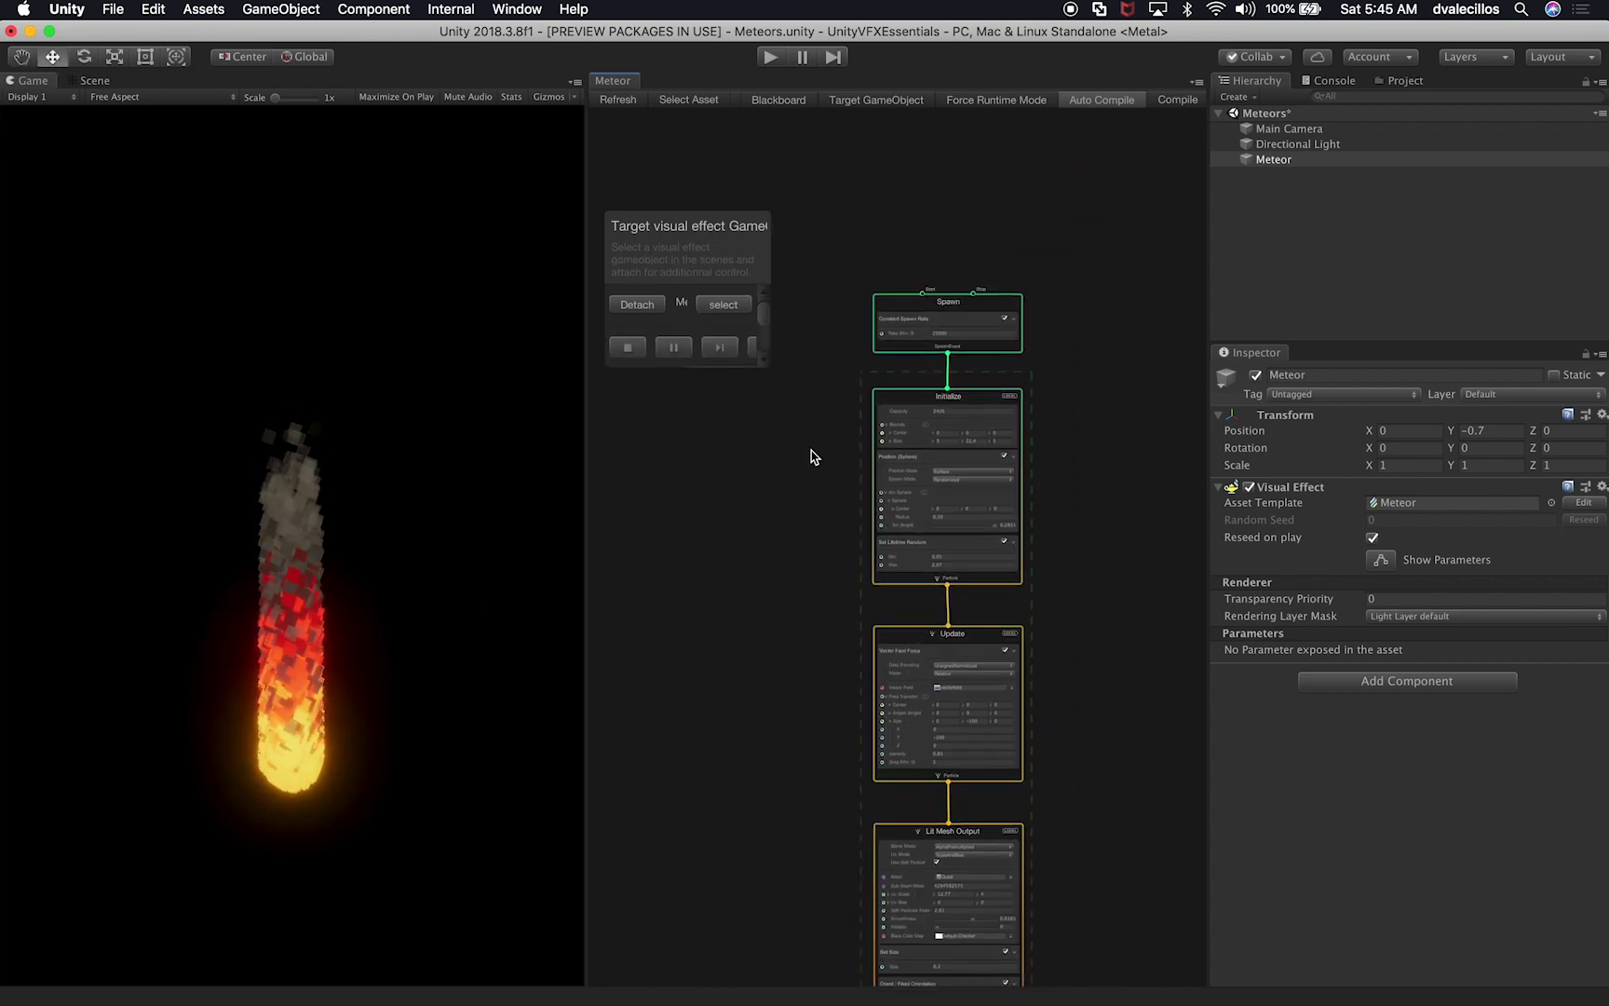
{"action": "scroll", "coordinate": [812, 456], "scroll_direction": "up", "scroll_amount": 2}
{"action": "scroll", "coordinate": [776, 492], "scroll_direction": "right", "scroll_amount": 3}
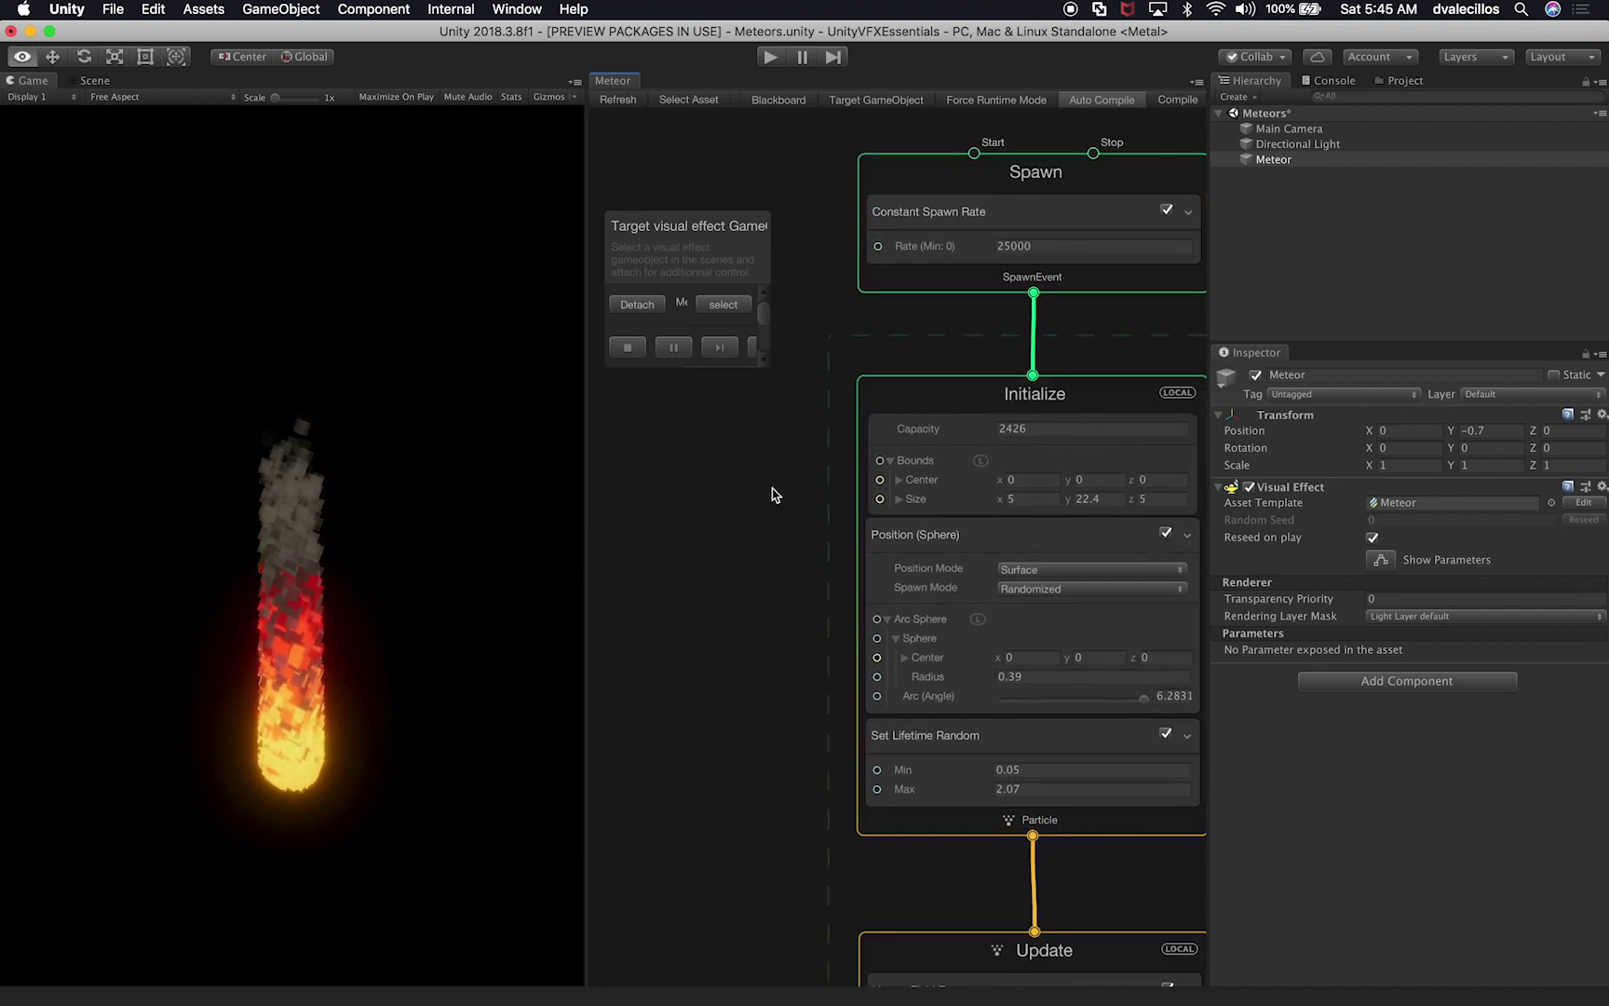
{"action": "scroll", "coordinate": [787, 727], "scroll_direction": "down", "scroll_amount": 5}
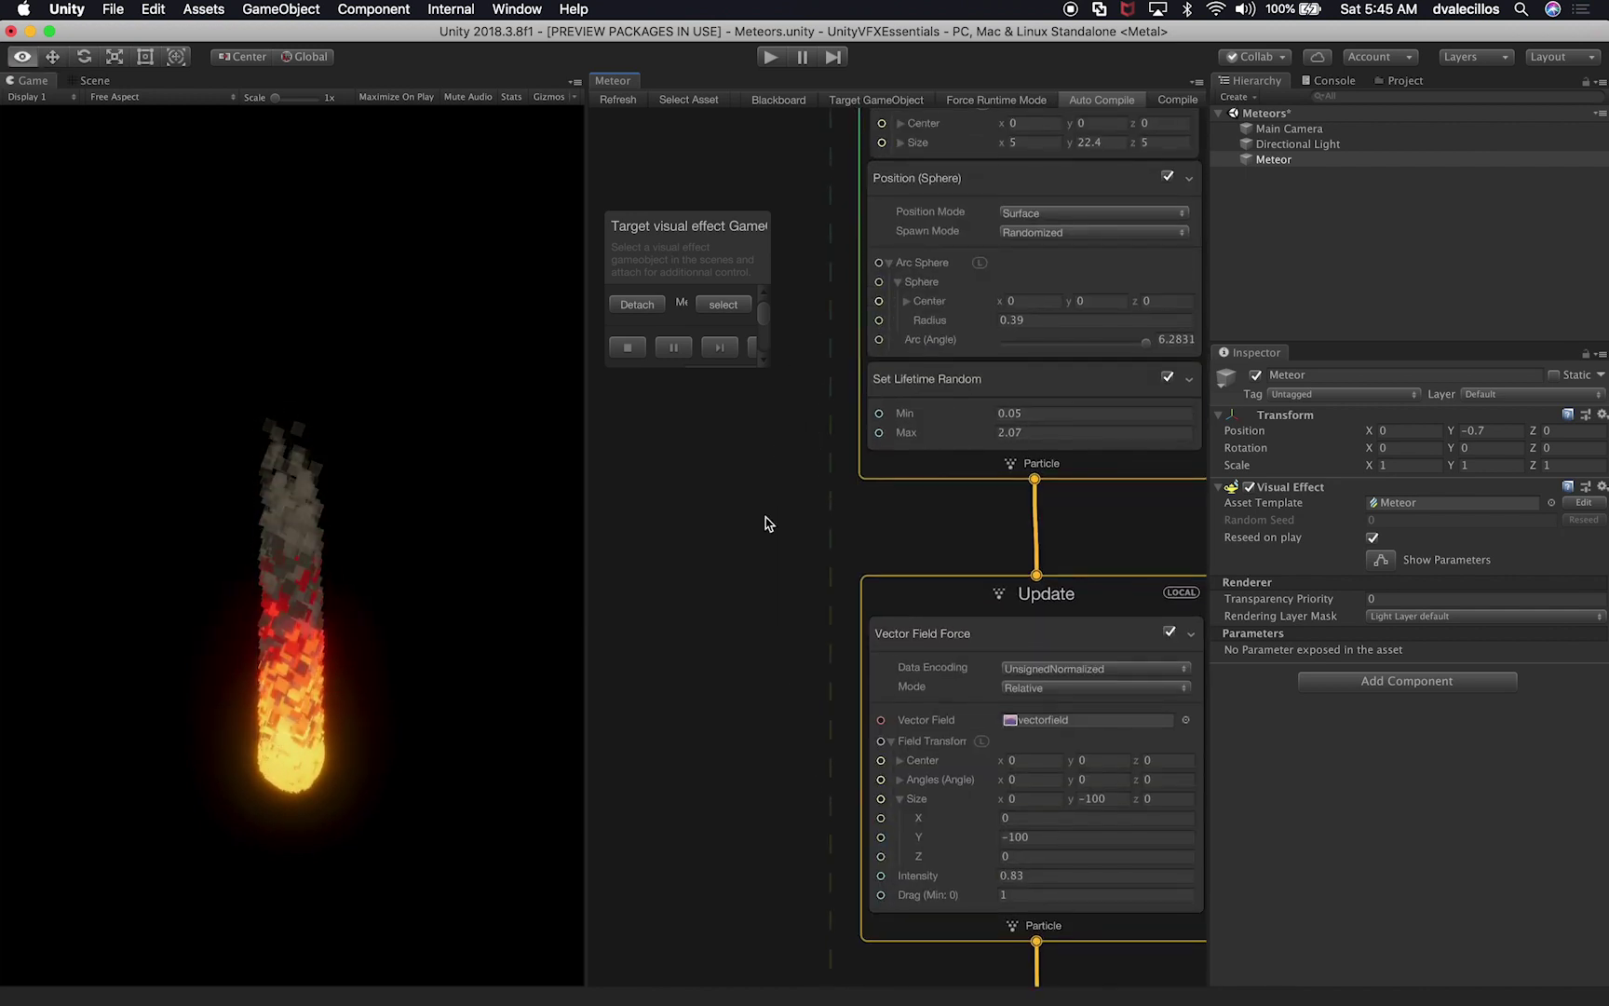
{"action": "scroll", "coordinate": [810, 549], "scroll_direction": "down", "scroll_amount": 6}
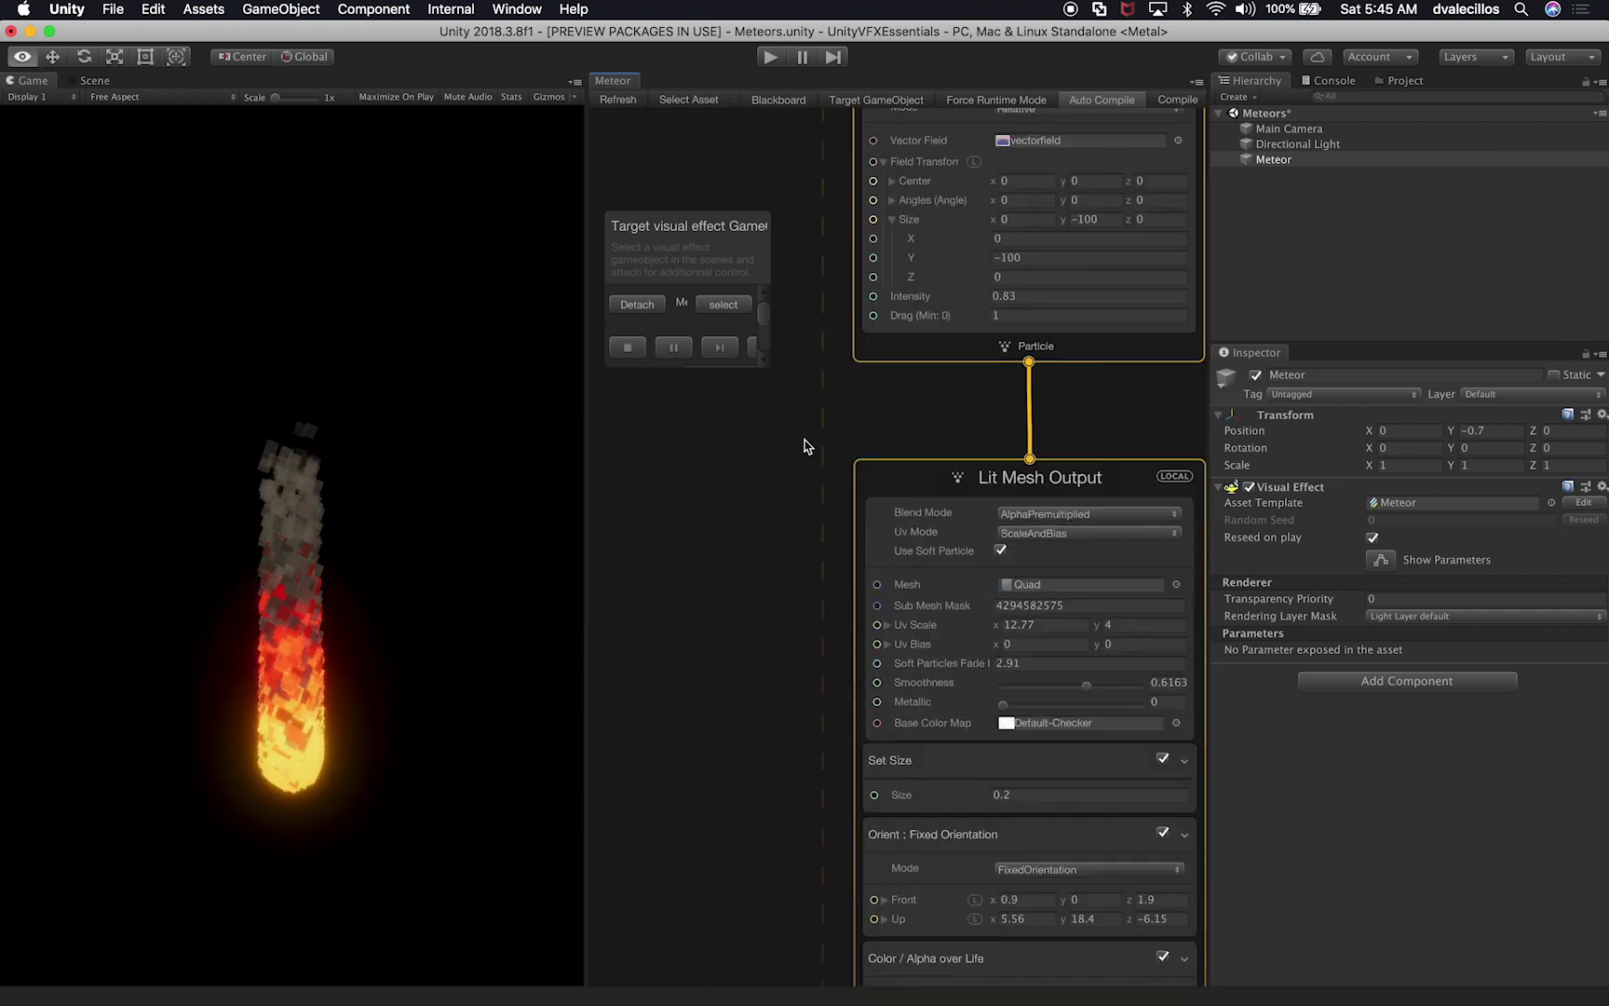
{"action": "scroll", "coordinate": [783, 791], "scroll_direction": "up", "scroll_amount": 4}
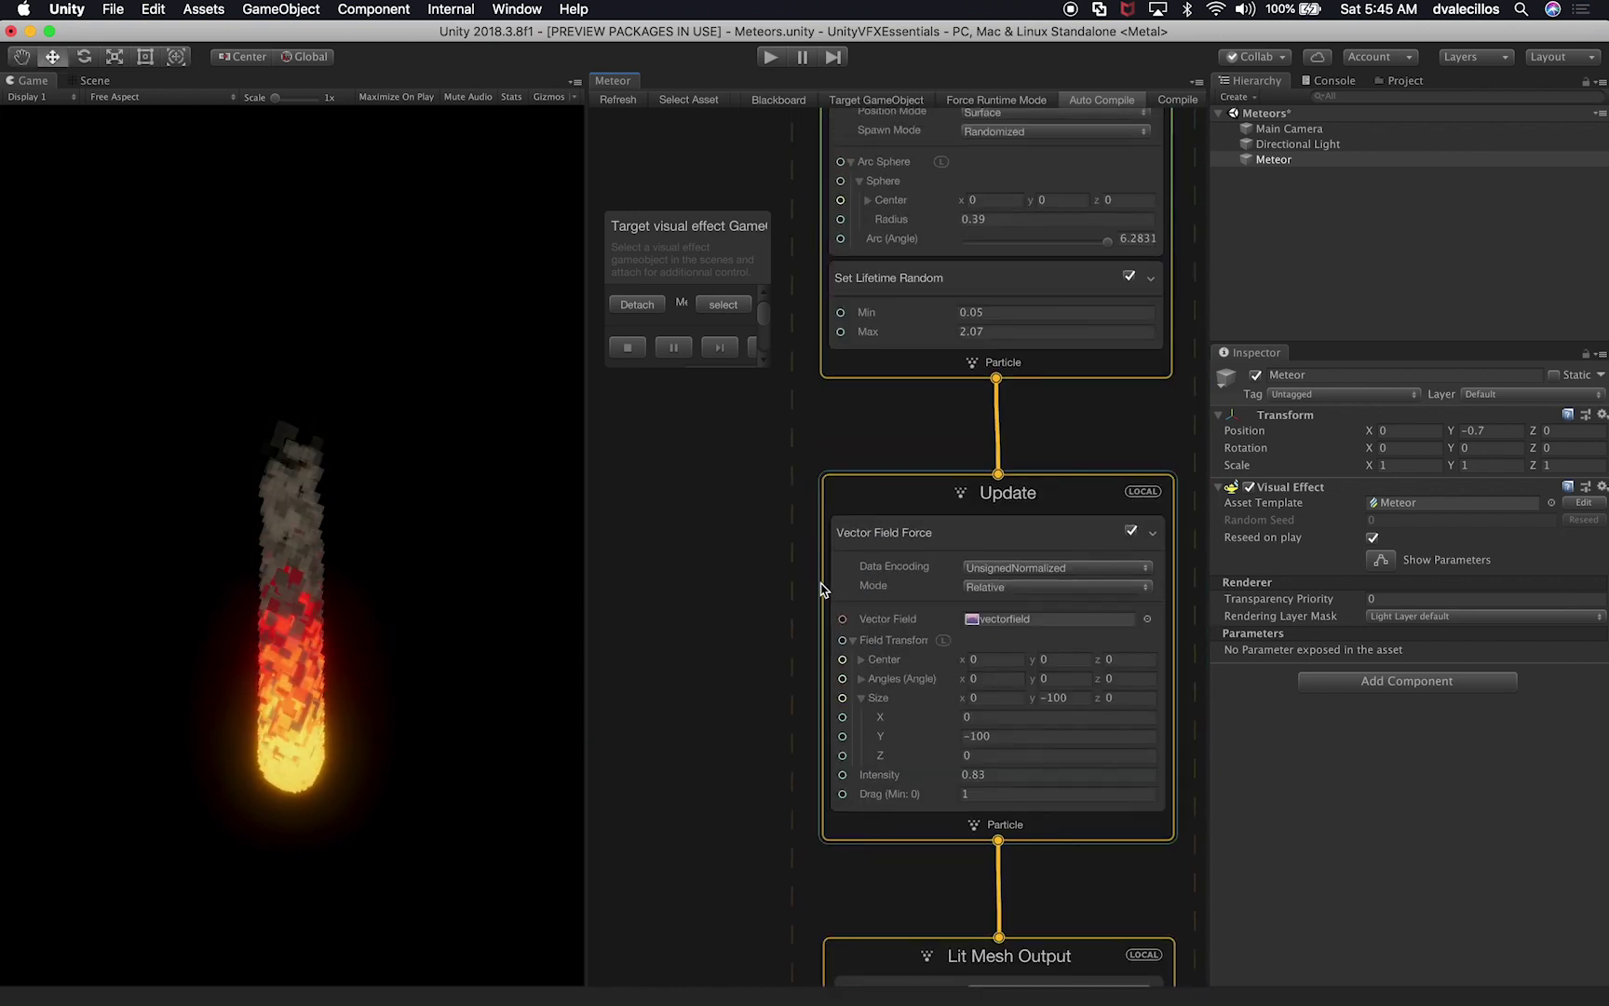
{"action": "left_click_drag", "start_coordinate": [787, 483], "coordinate": [754, 903], "text": "alt"}
{"action": "left_click_drag", "start_coordinate": [714, 733], "coordinate": [729, 713], "text": "alt"}
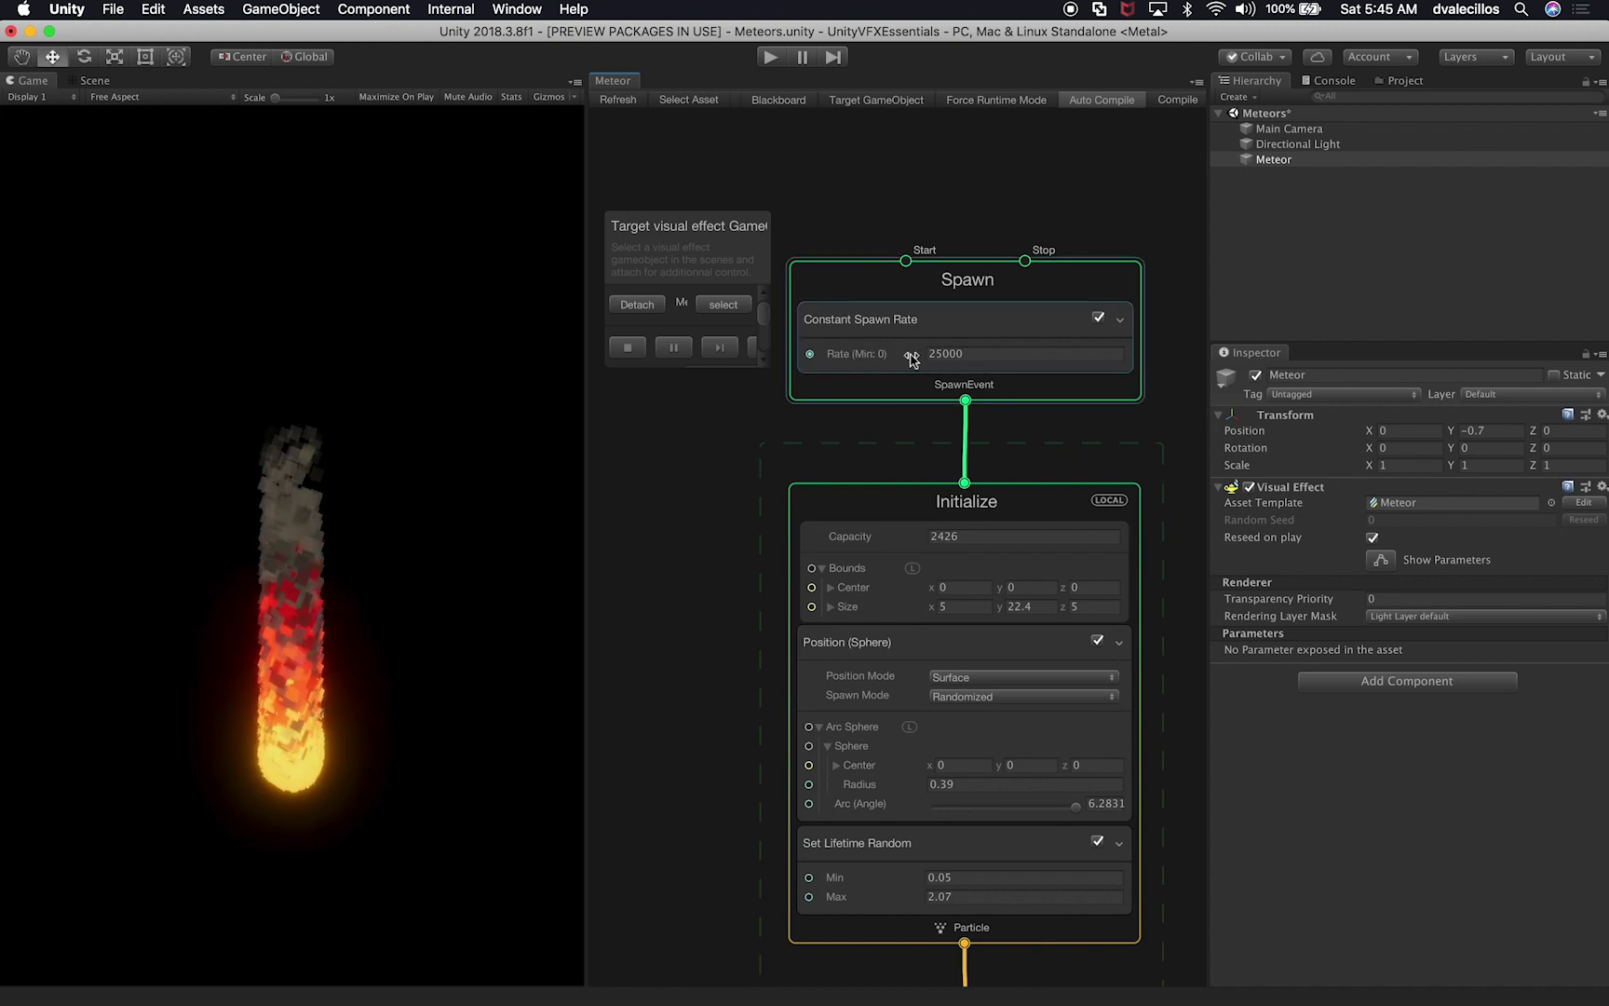
Step: Try a particle capacity of 12426 in the Initialize context, and restore it to 2426
{"action": "left_click_drag", "start_coordinate": [1193, 586], "coordinate": [1189, 391], "text": "alt"}
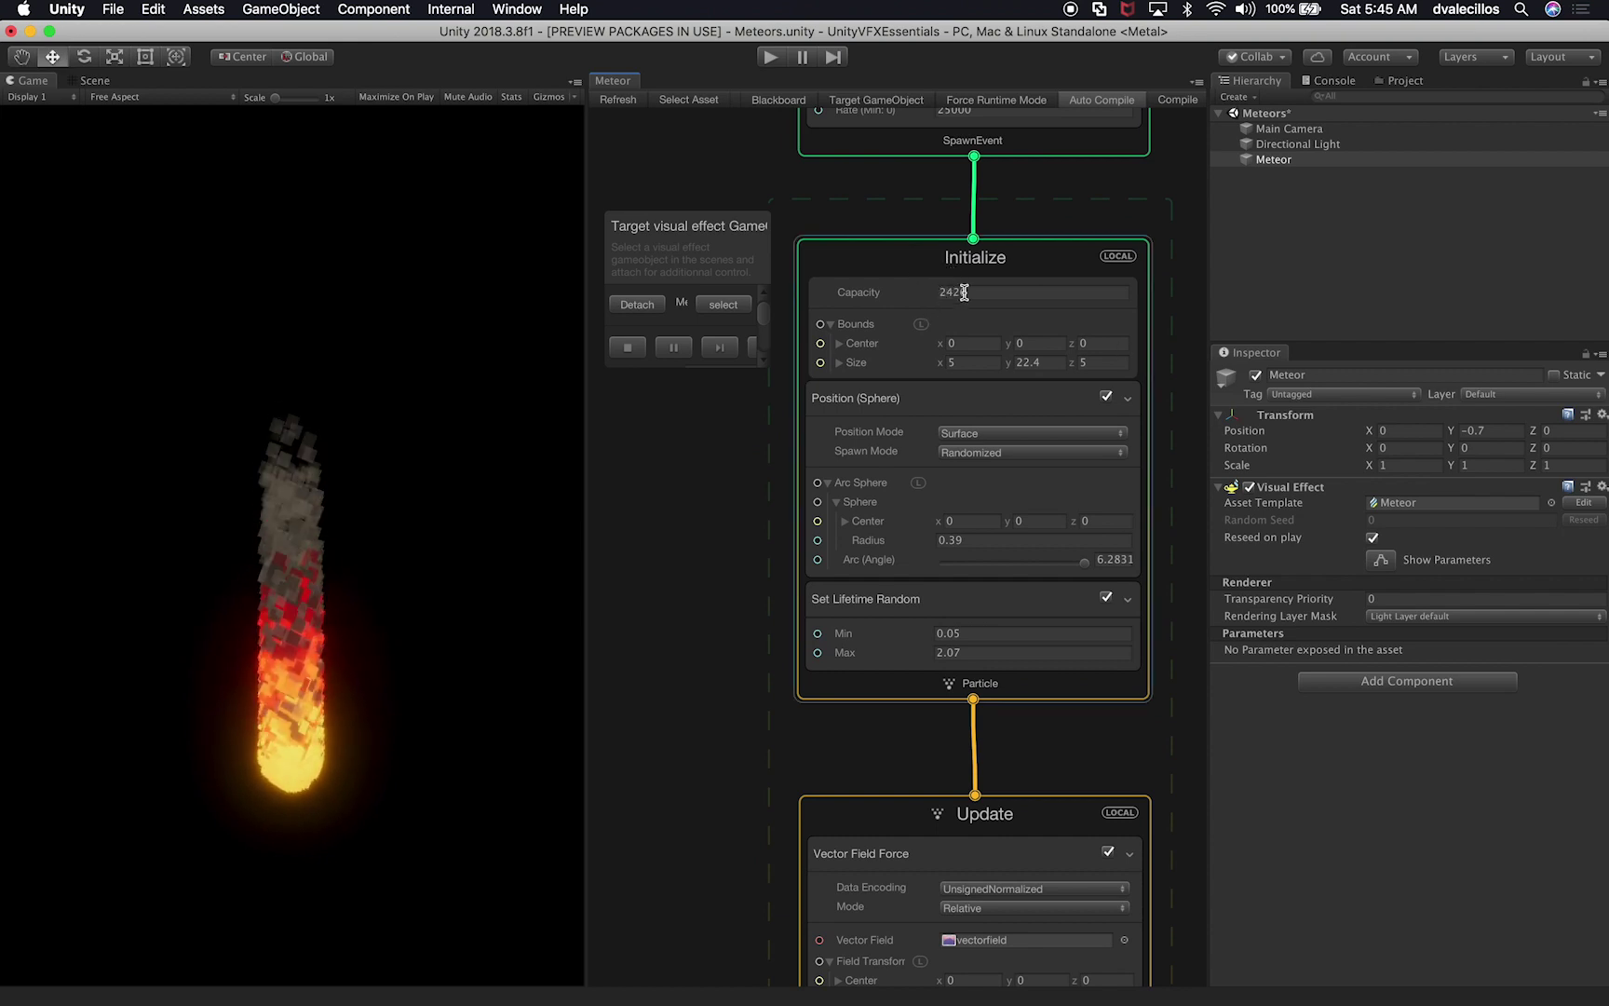
{"action": "left_click", "coordinate": [929, 292]}
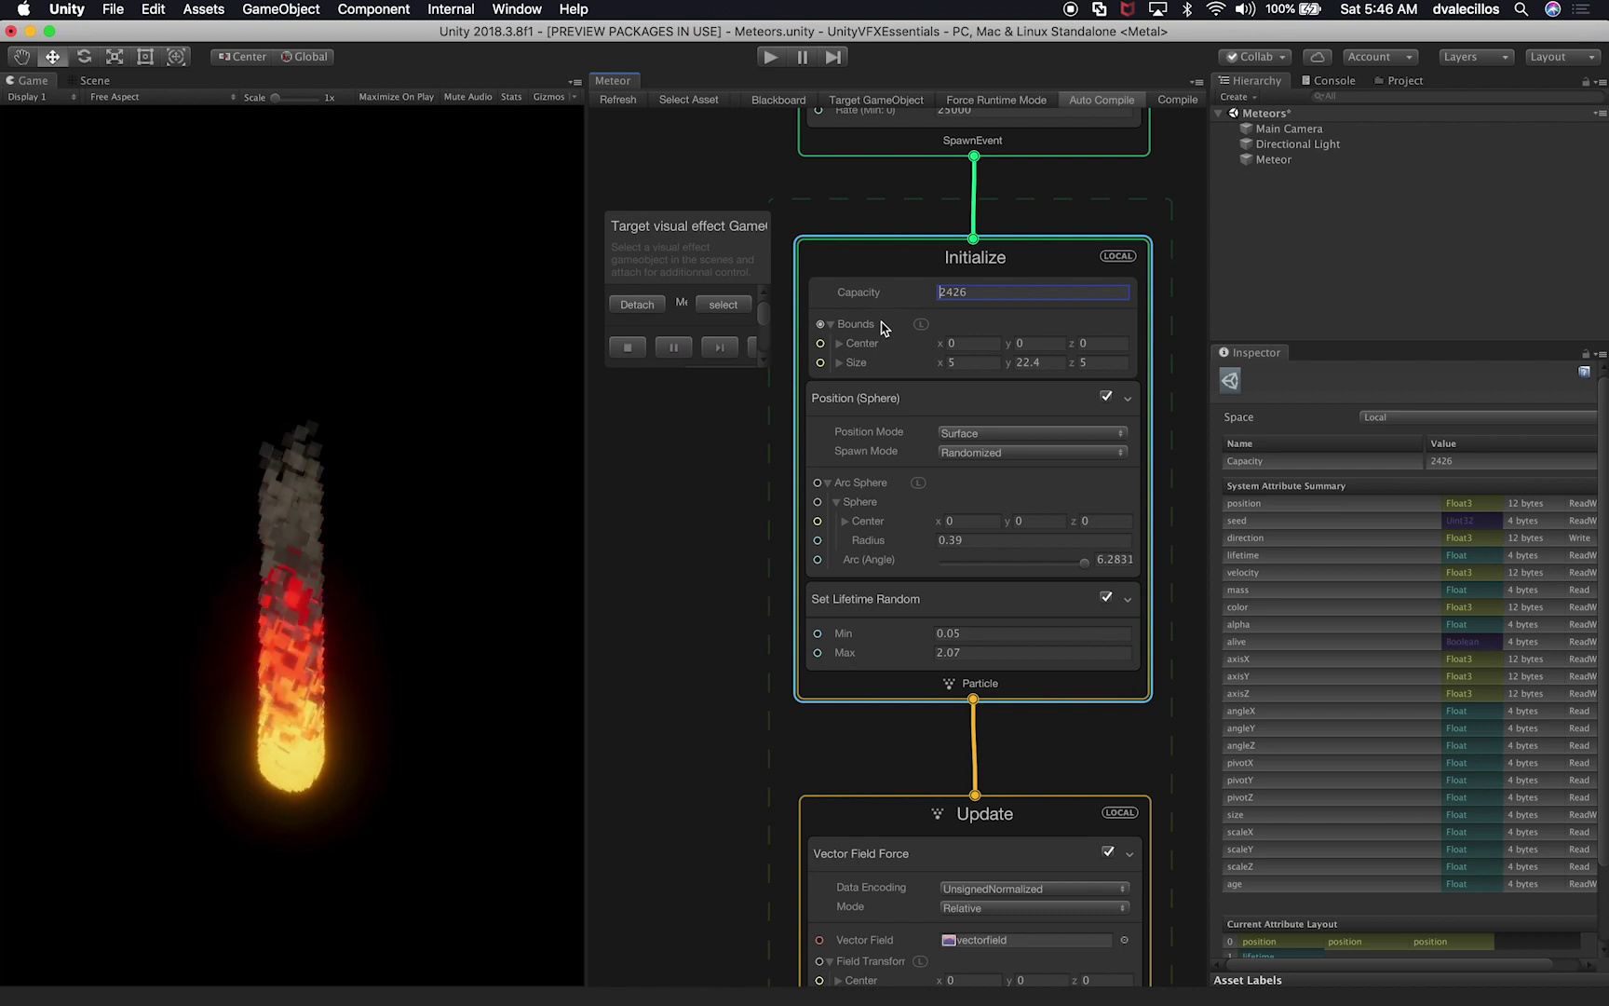
{"action": "type", "text": "1"}
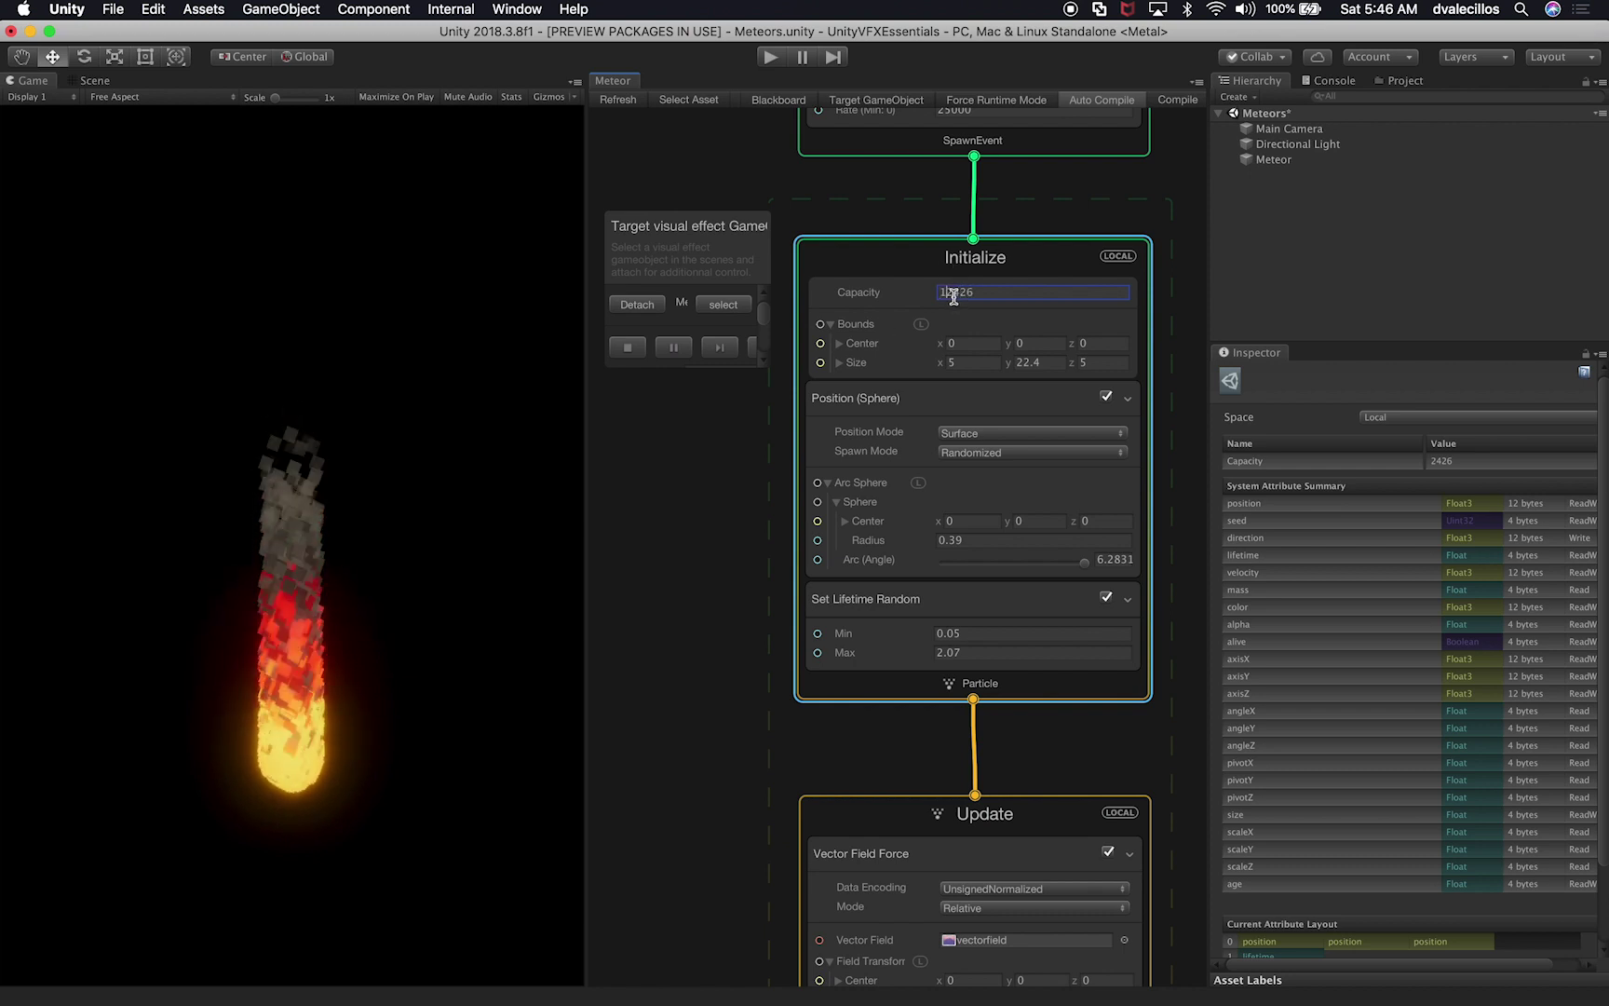
{"action": "key", "text": "Return"}
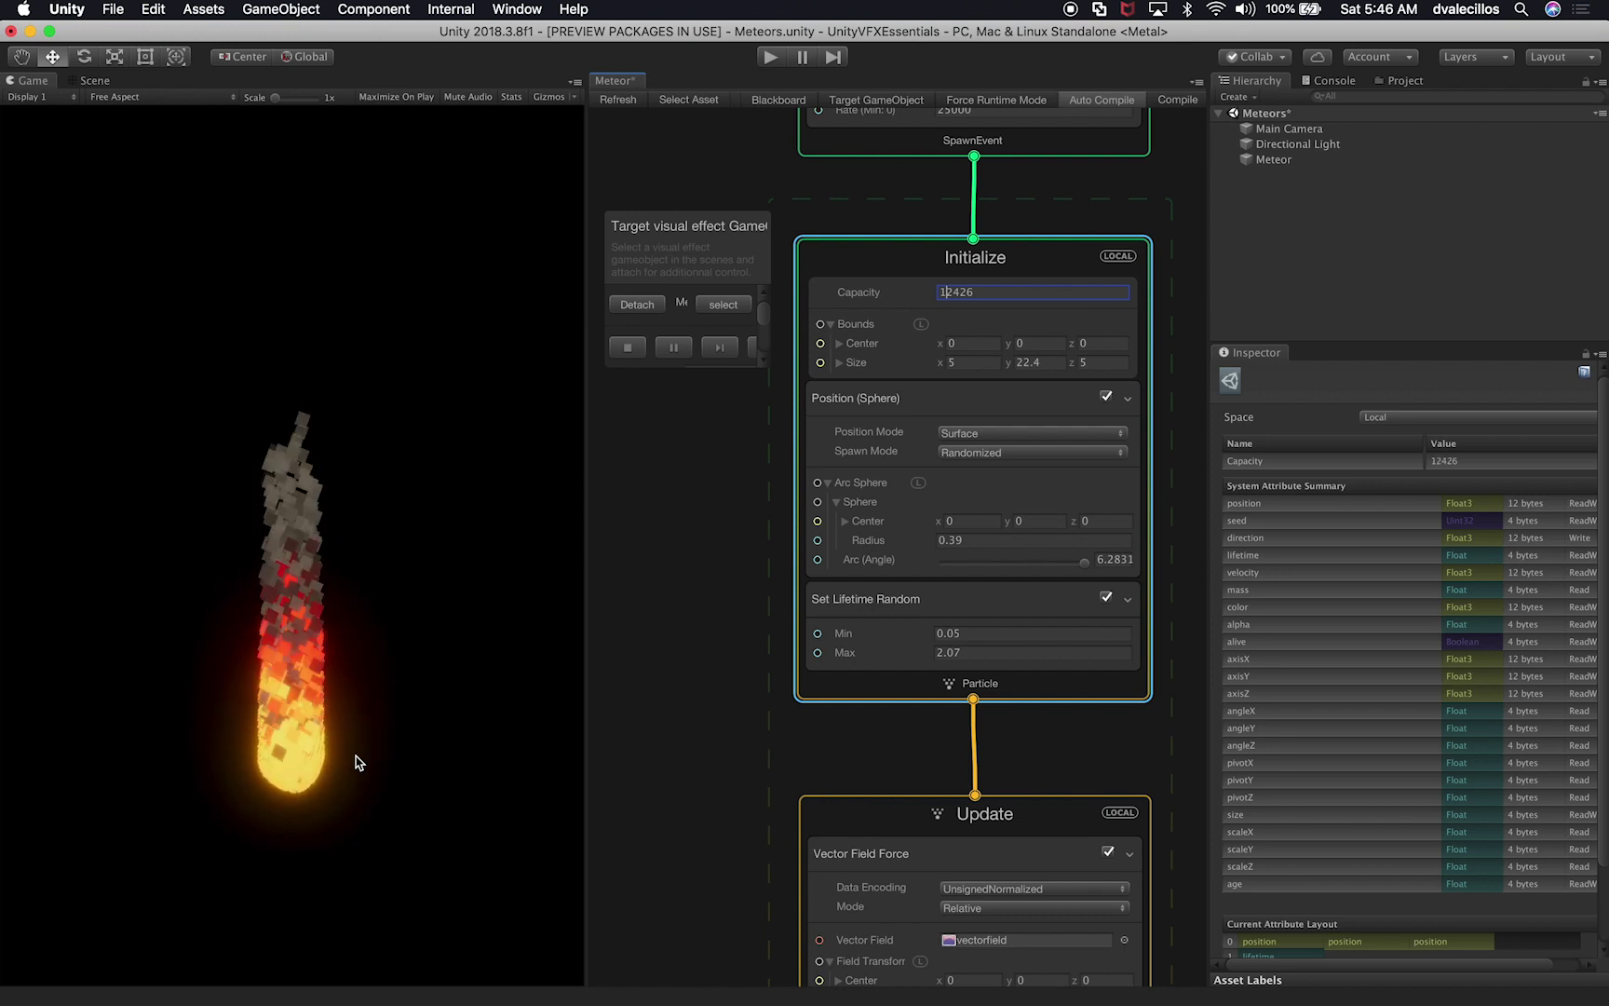
{"action": "key", "text": "BackSpace"}
Step: Try a maximum of 10 in the Set Lifetime Random block, and set it back to 2.07
{"action": "scroll", "coordinate": [949, 313], "scroll_direction": "down", "scroll_amount": 5}
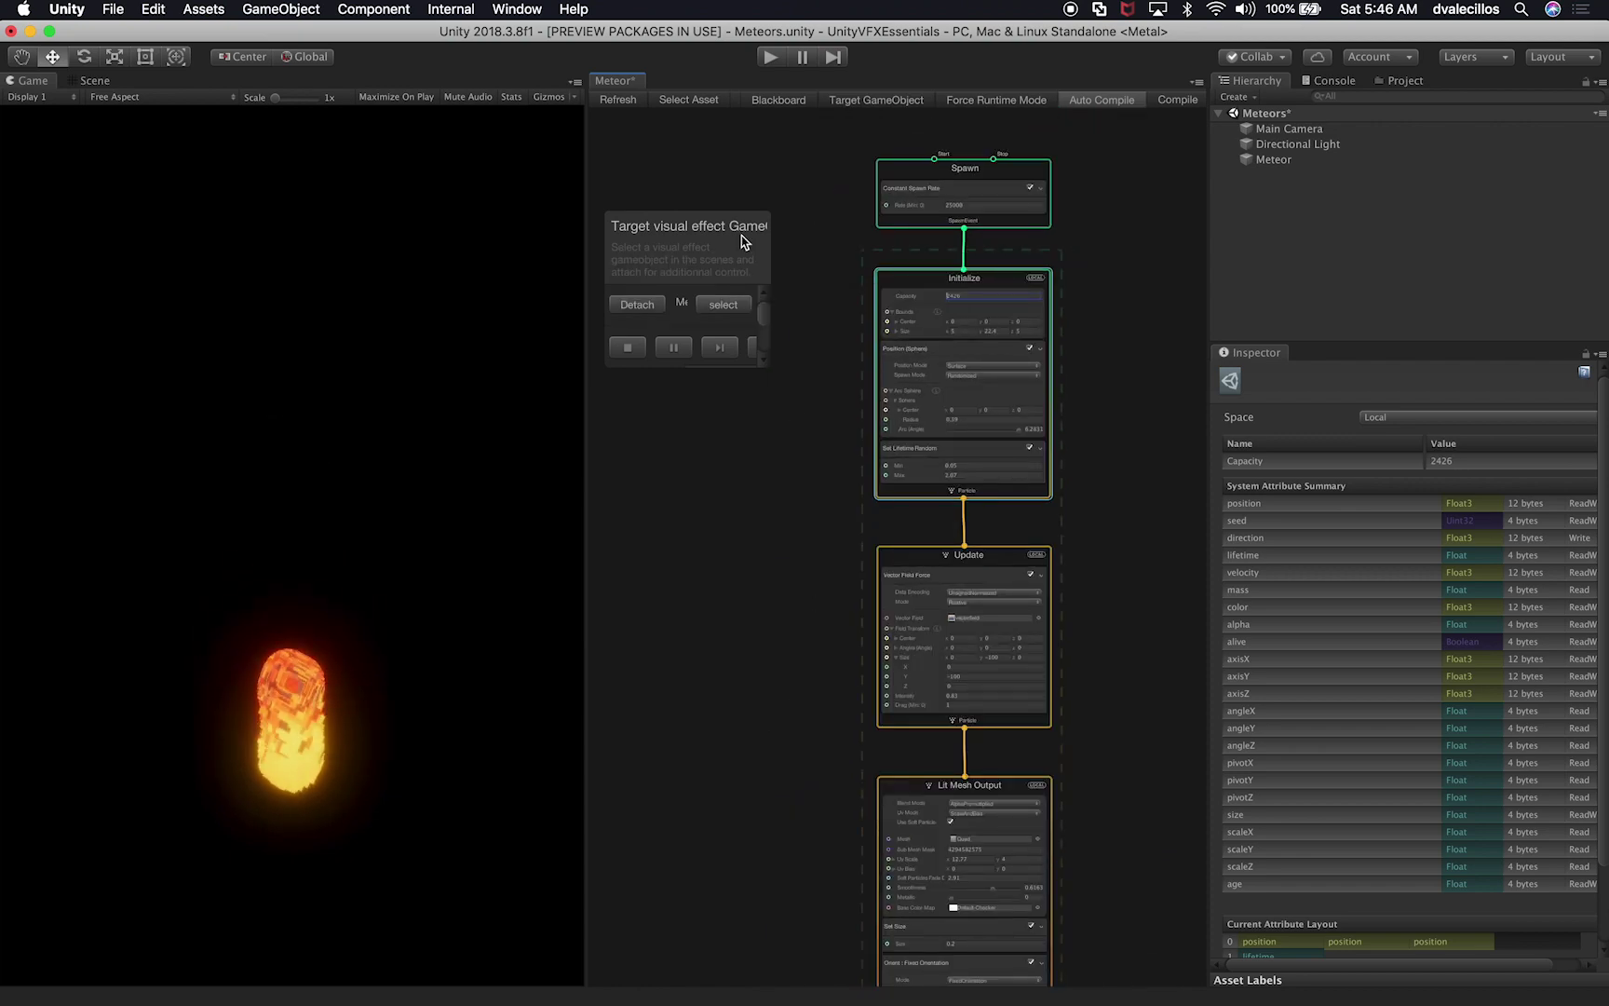
{"action": "scroll", "coordinate": [797, 344], "scroll_direction": "up", "scroll_amount": 3}
{"action": "middle_click_drag", "start_coordinate": [902, 372], "coordinate": [751, 448]}
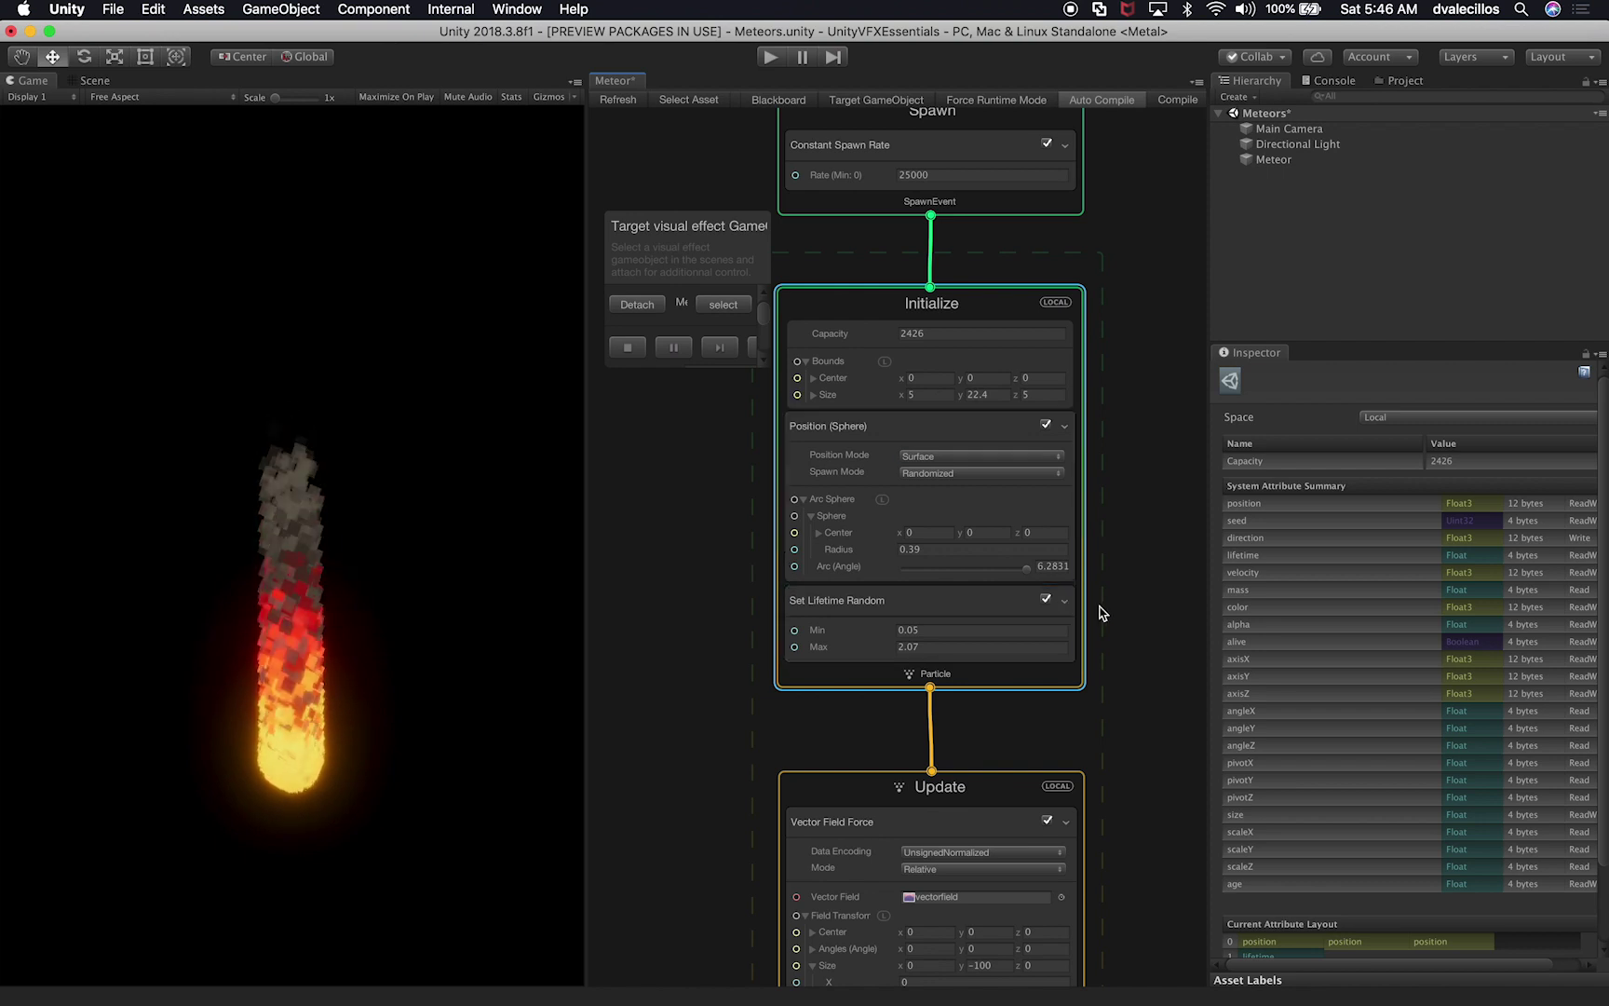
{"action": "scroll", "coordinate": [1101, 612], "scroll_direction": "up", "scroll_amount": 3}
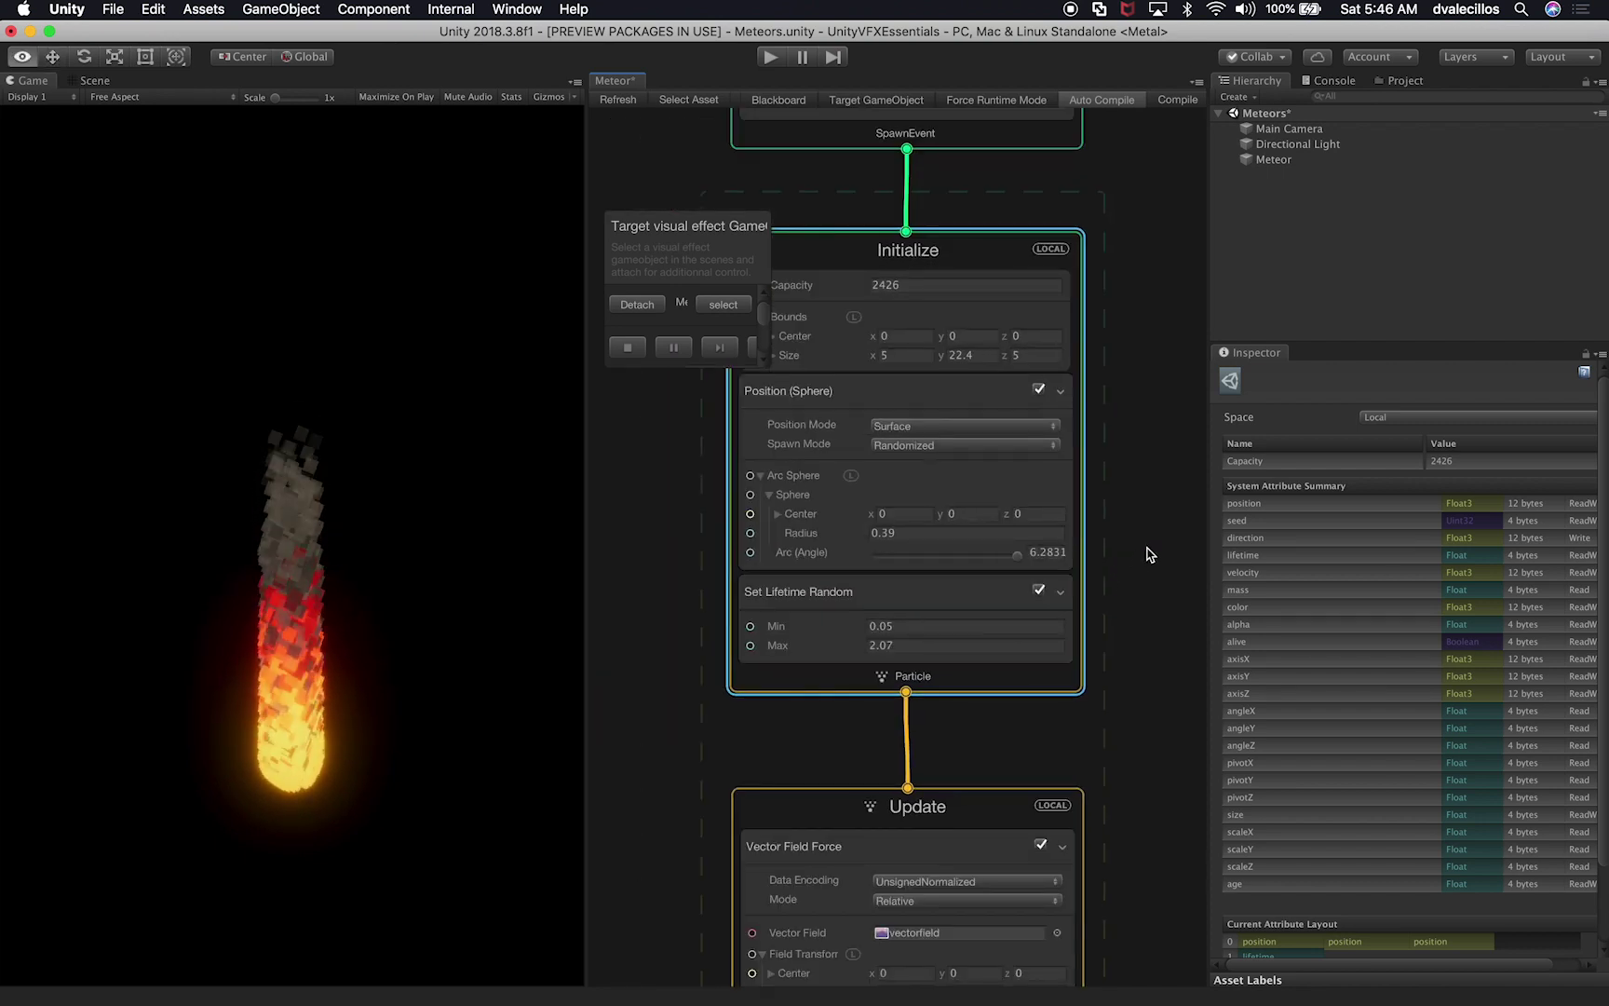
{"action": "scroll", "coordinate": [1153, 551], "scroll_direction": "left", "scroll_amount": 2}
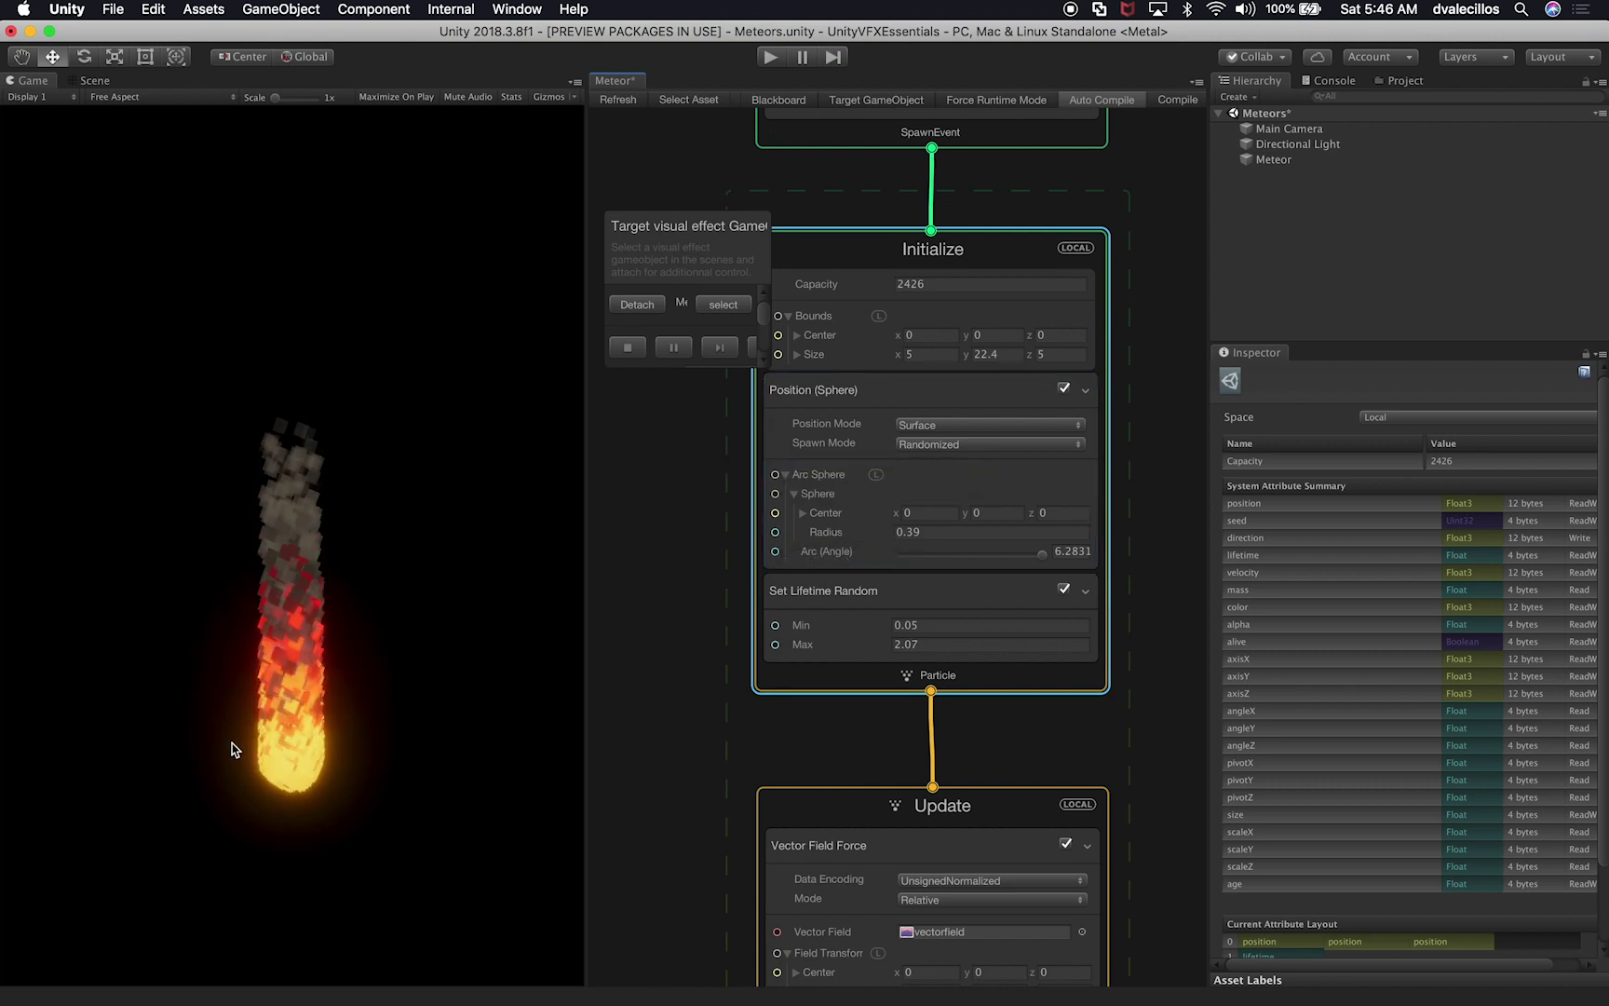
{"action": "left_click_drag", "start_coordinate": [693, 707], "coordinate": [756, 479], "text": "alt"}
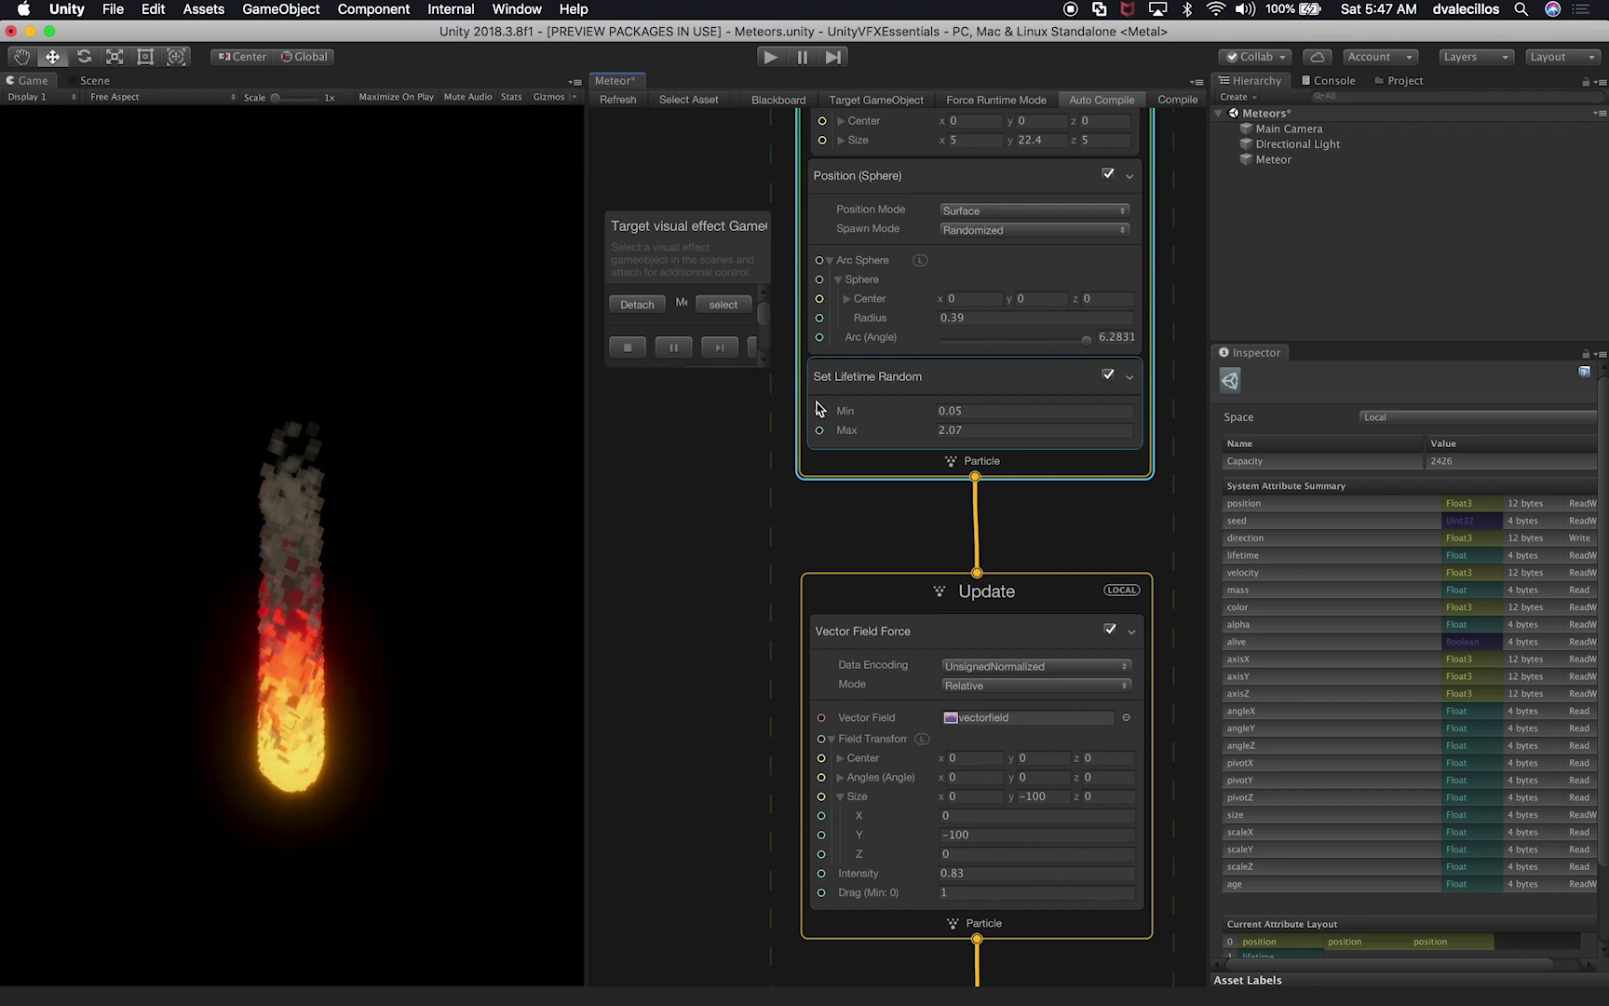
{"action": "left_click", "coordinate": [976, 430]}
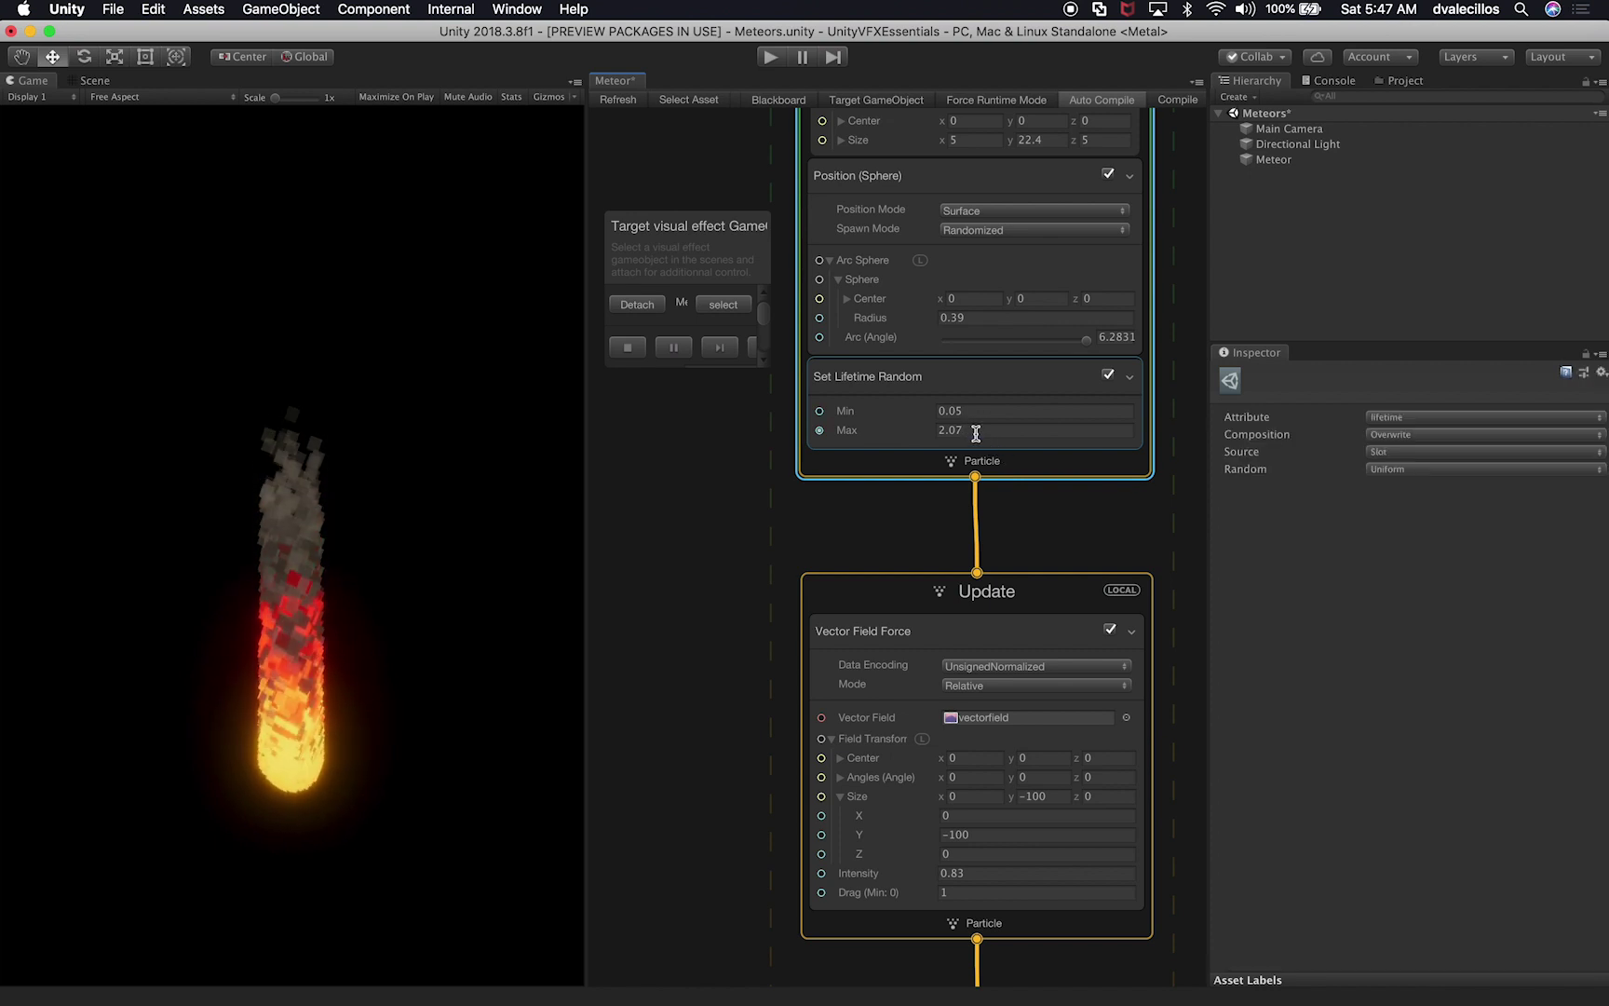
{"action": "type", "text": "10"}
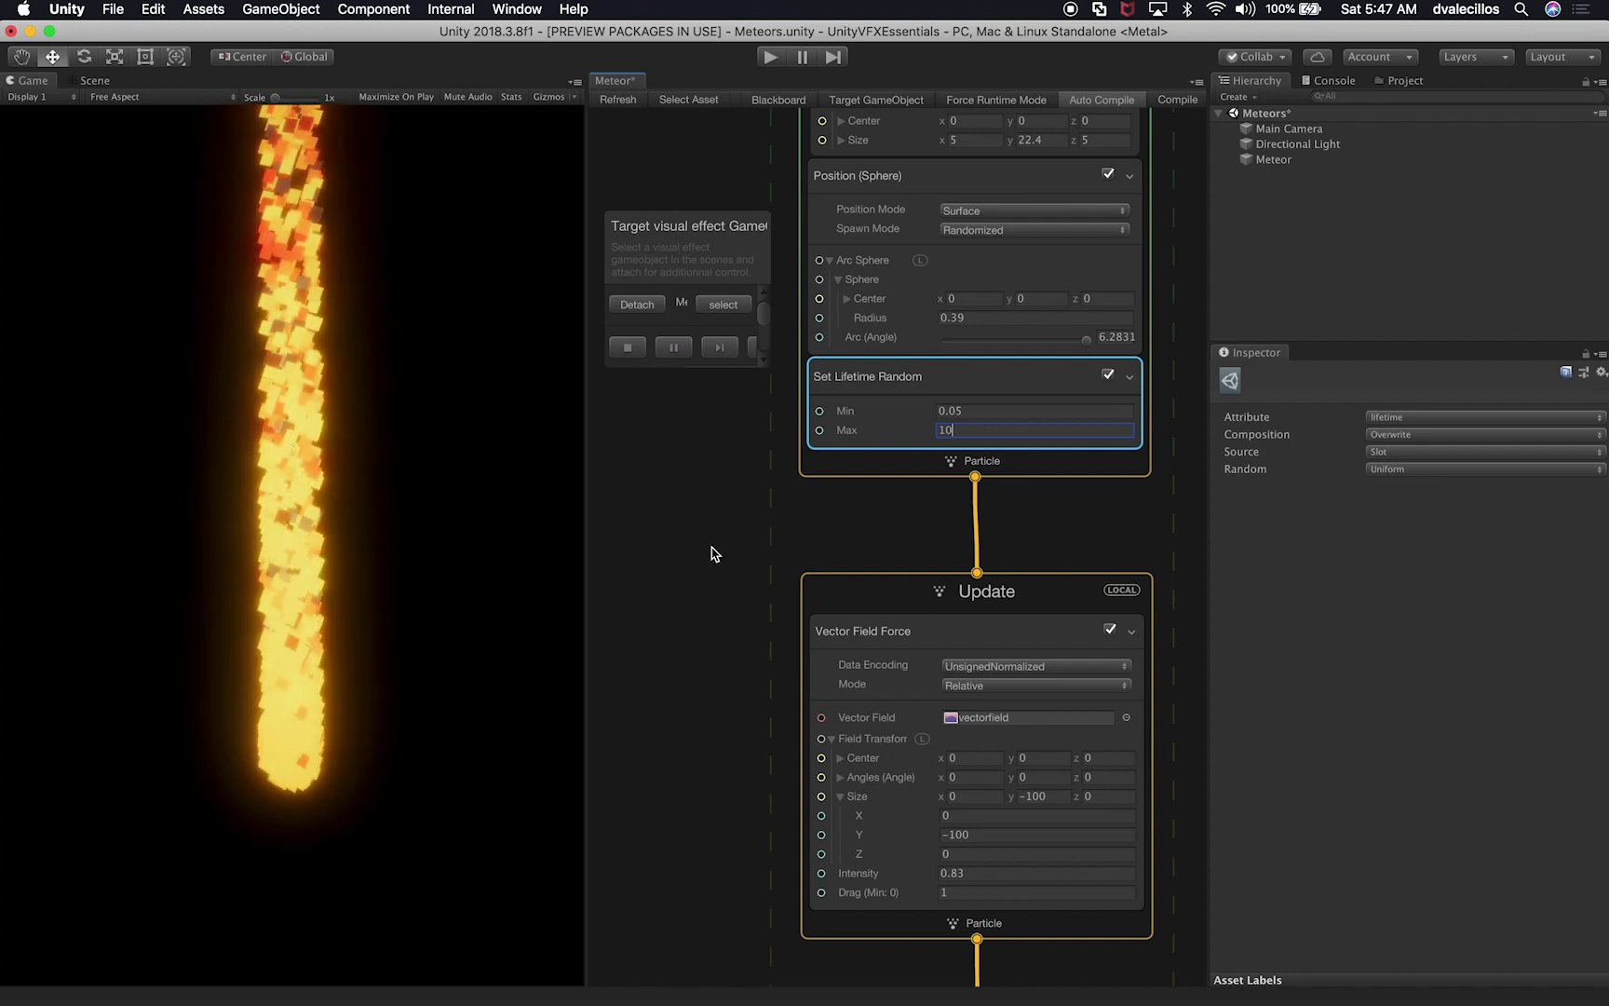
{"action": "left_click", "coordinate": [916, 438]}
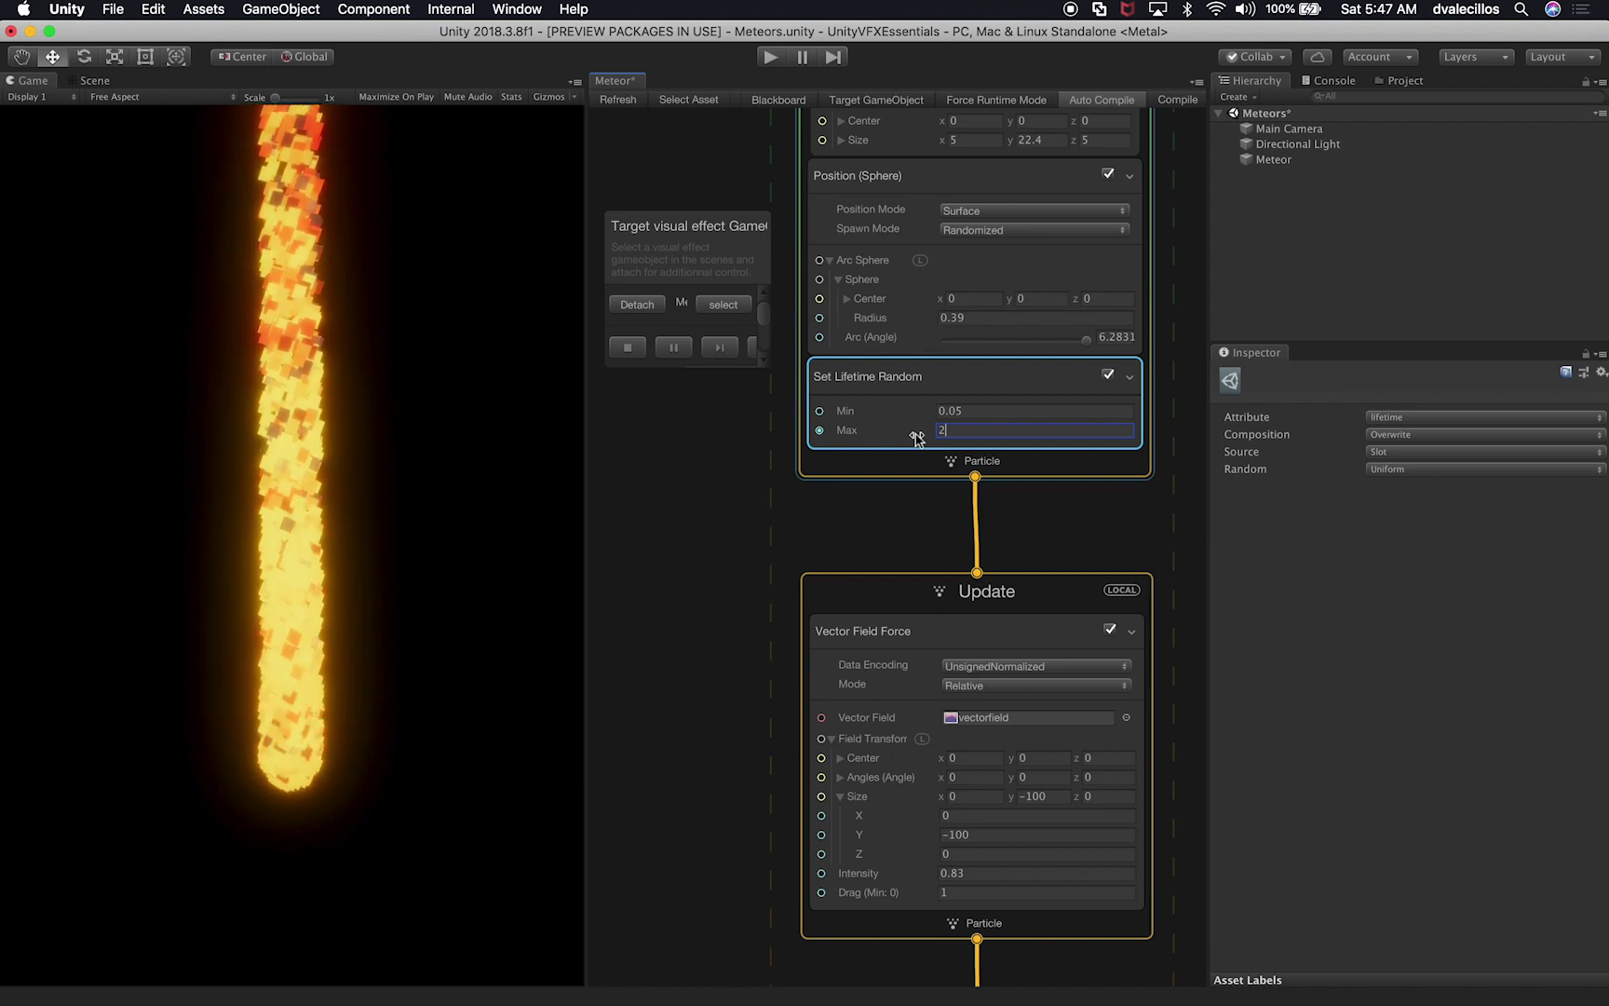
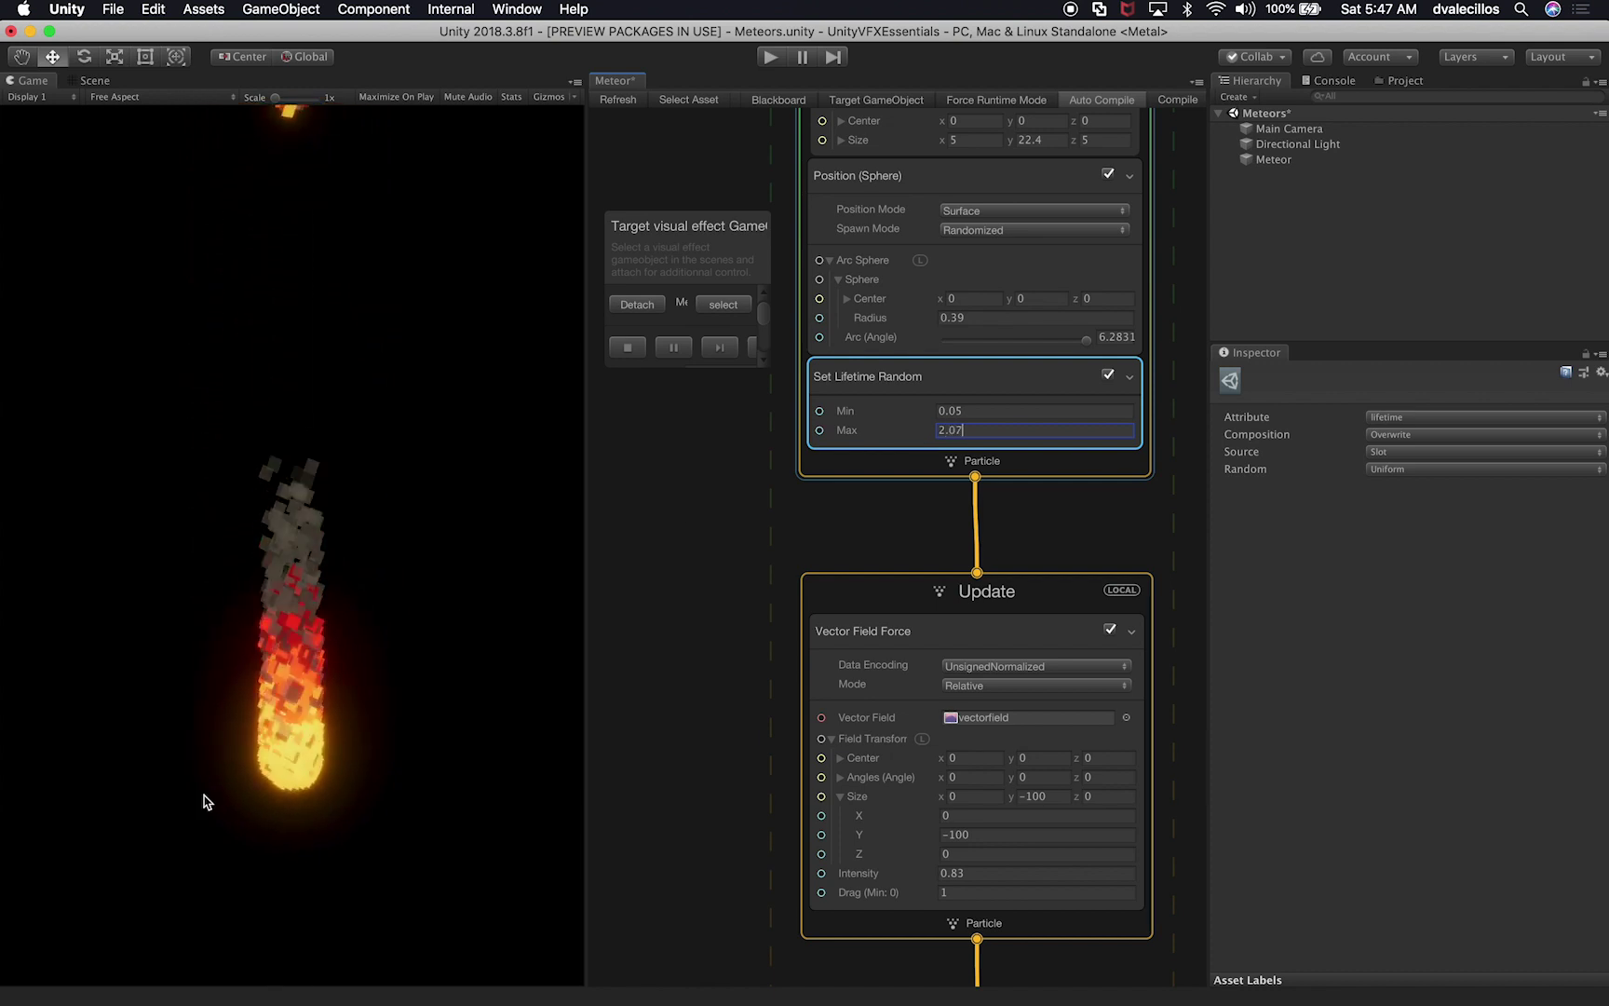
Step: Examine the Vector Field Force block in the Update context, including its field size, intensity and drag
{"action": "scroll", "coordinate": [717, 787], "scroll_direction": "down", "scroll_amount": 5}
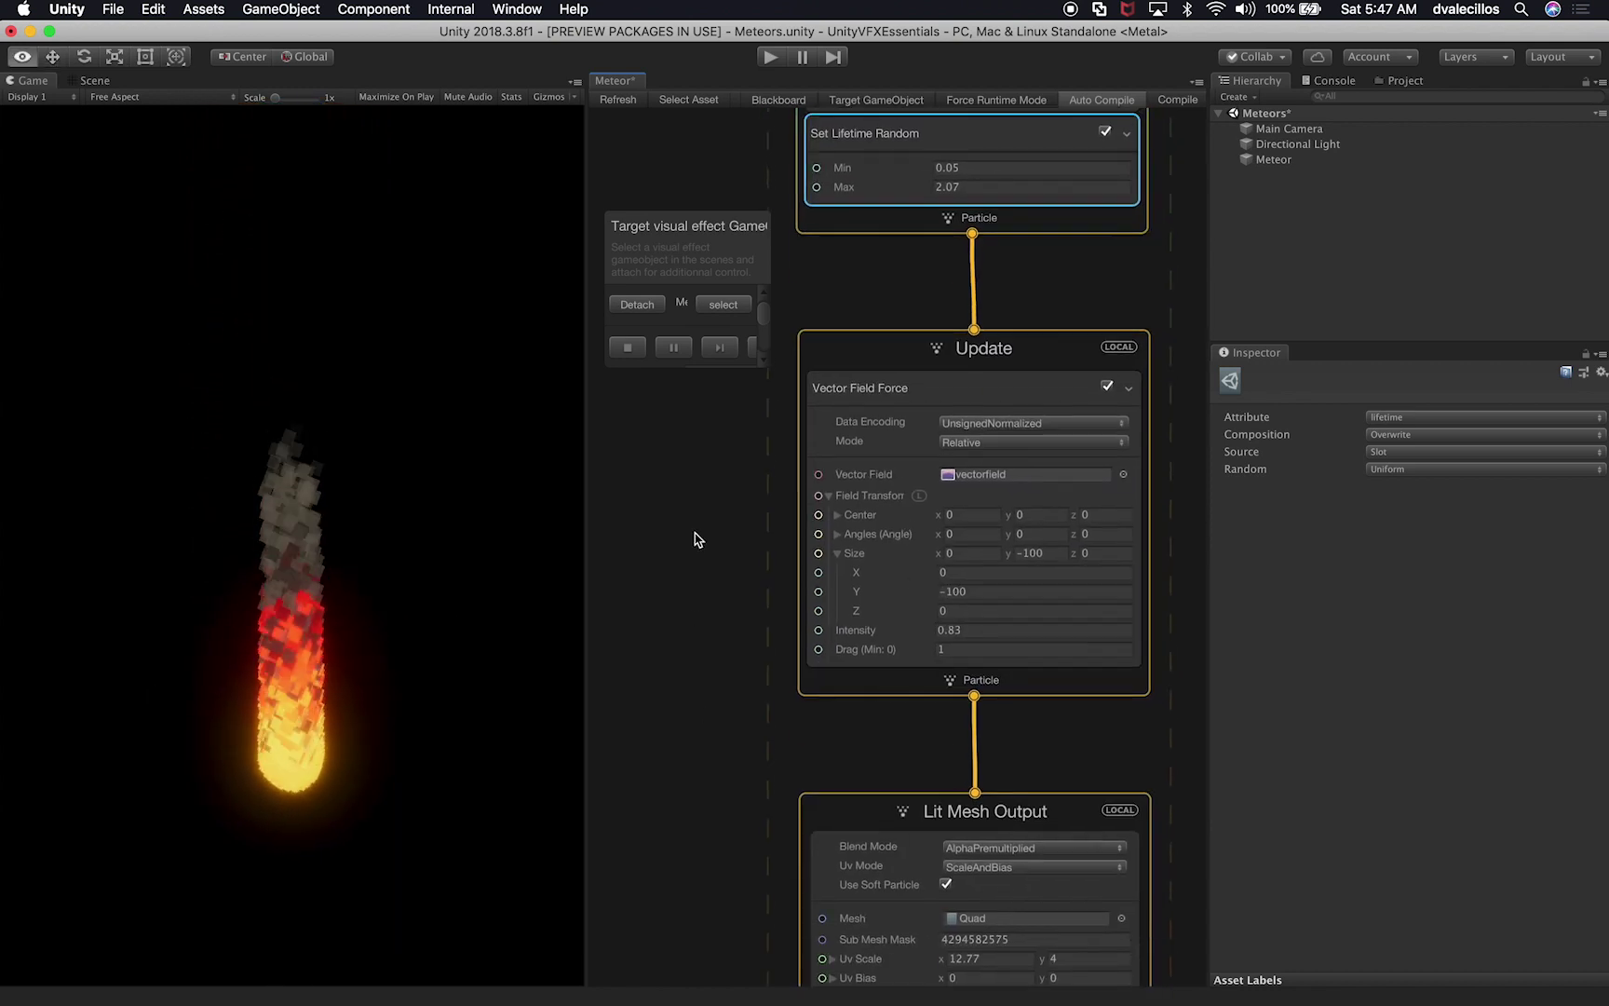
{"action": "left_click_drag", "start_coordinate": [705, 532], "coordinate": [708, 499], "text": "alt"}
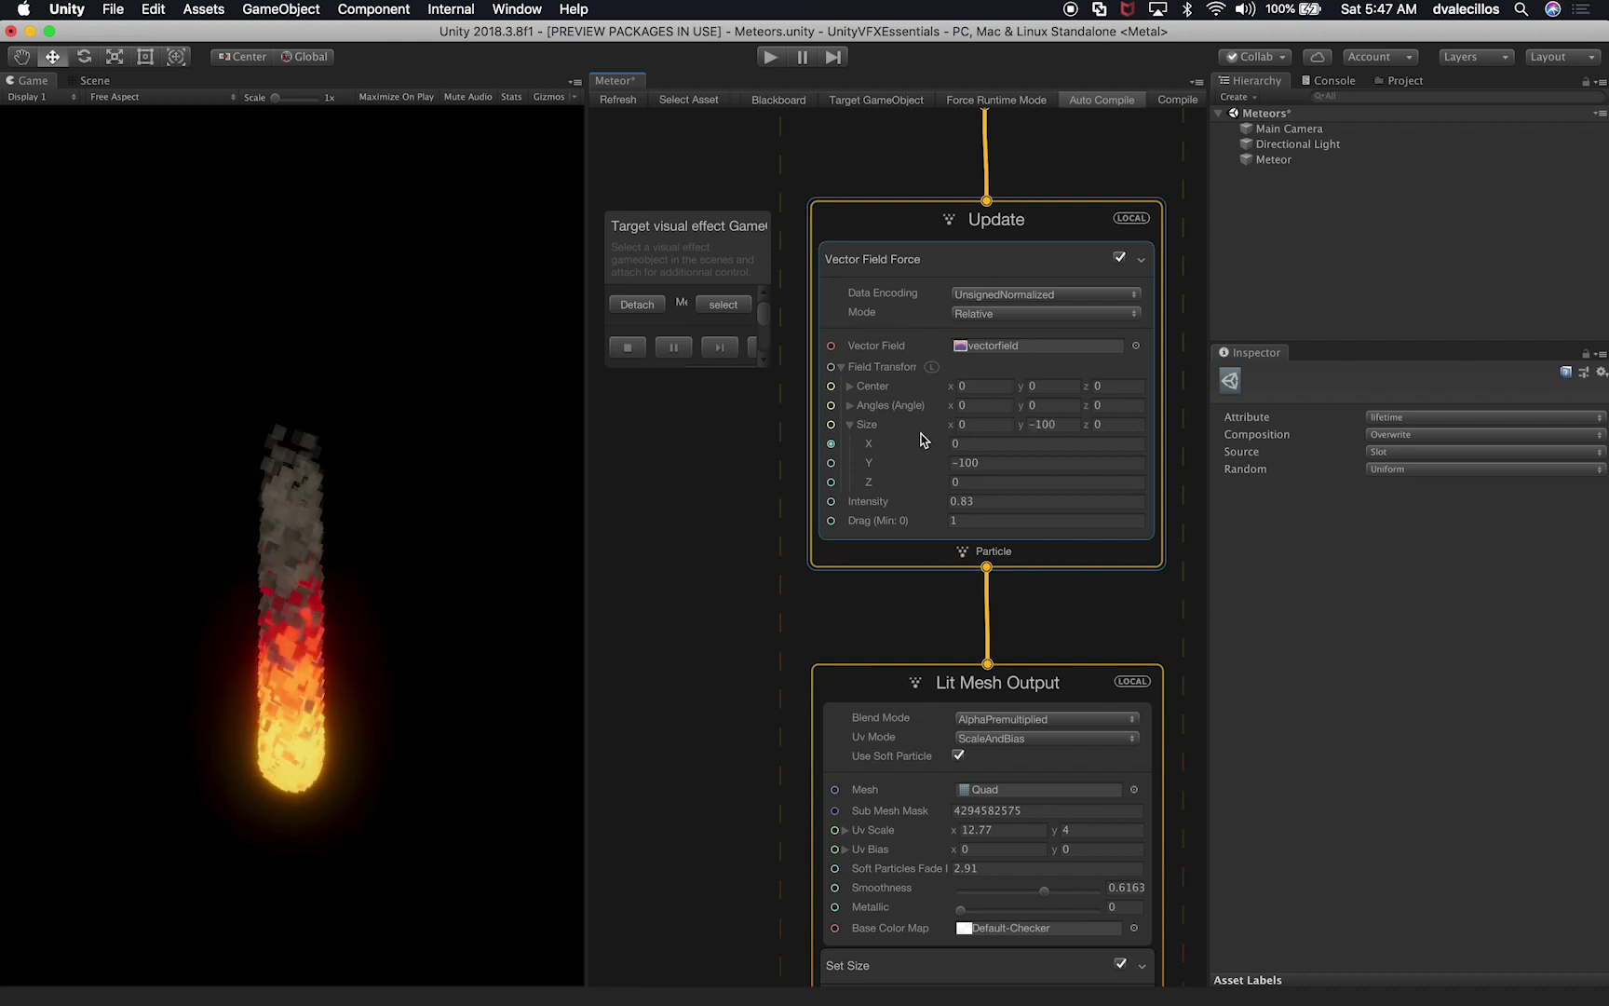
{"action": "left_click", "coordinate": [995, 462]}
{"action": "left_click", "coordinate": [934, 489]}
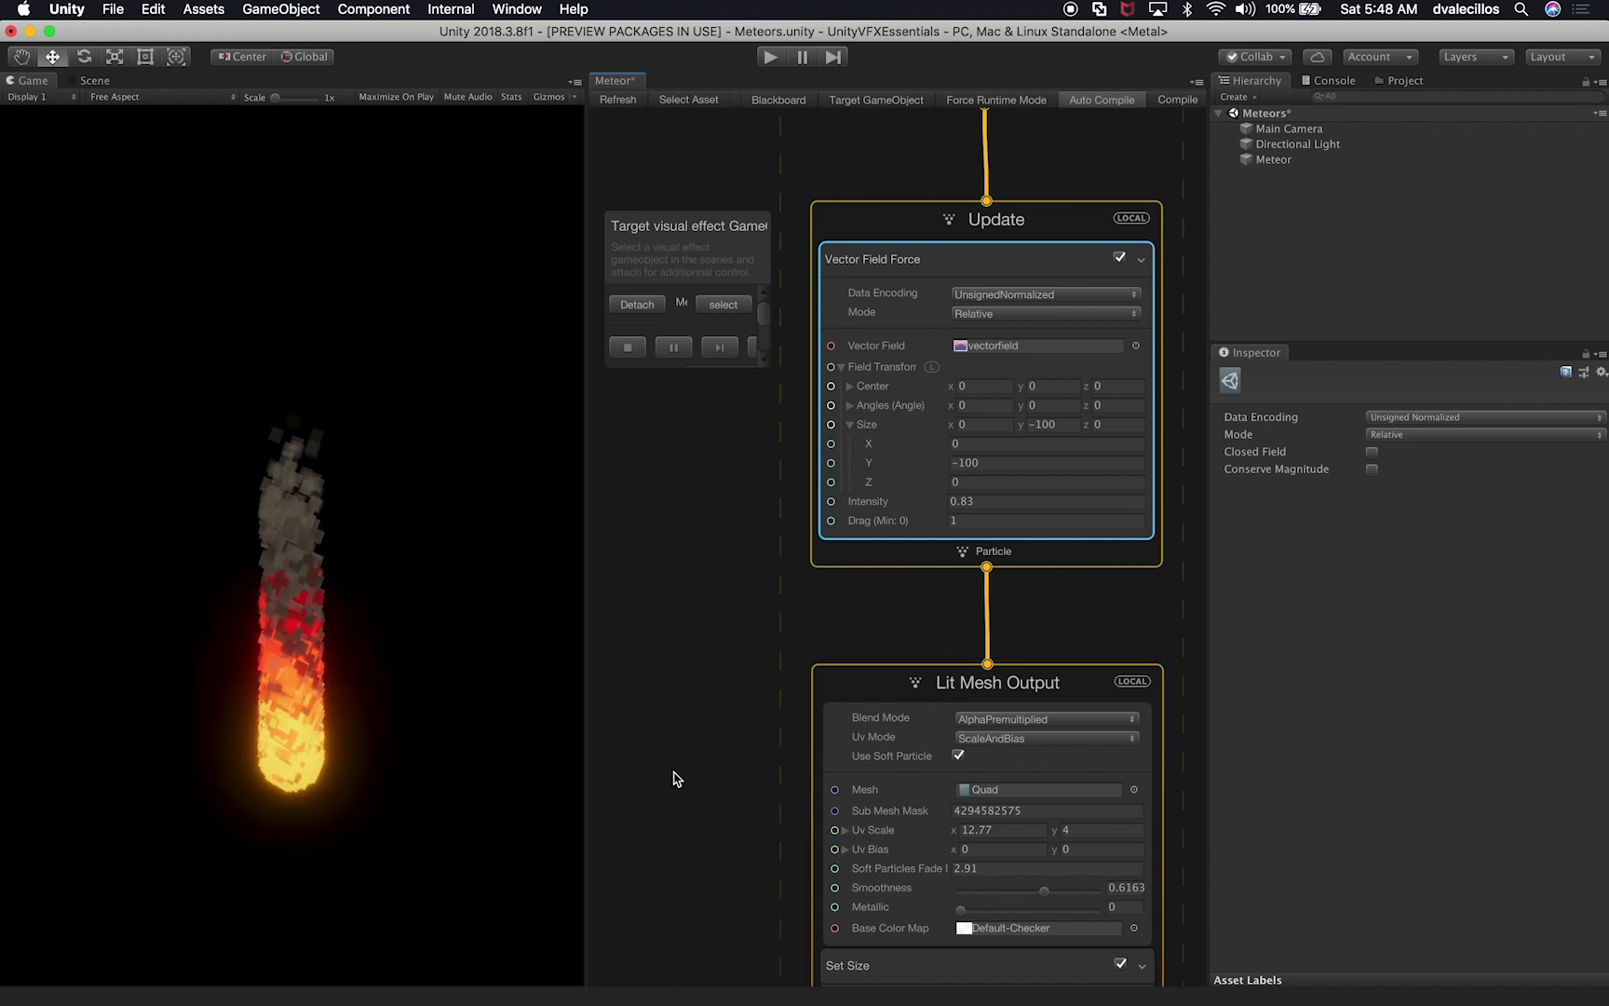
Step: Examine the Lit Mesh Output context's mesh, size, orientation and color settings, and select that context
{"action": "left_click_drag", "start_coordinate": [670, 745], "coordinate": [659, 522], "text": "alt"}
{"action": "scroll", "coordinate": [659, 521], "scroll_direction": "down", "scroll_amount": 10}
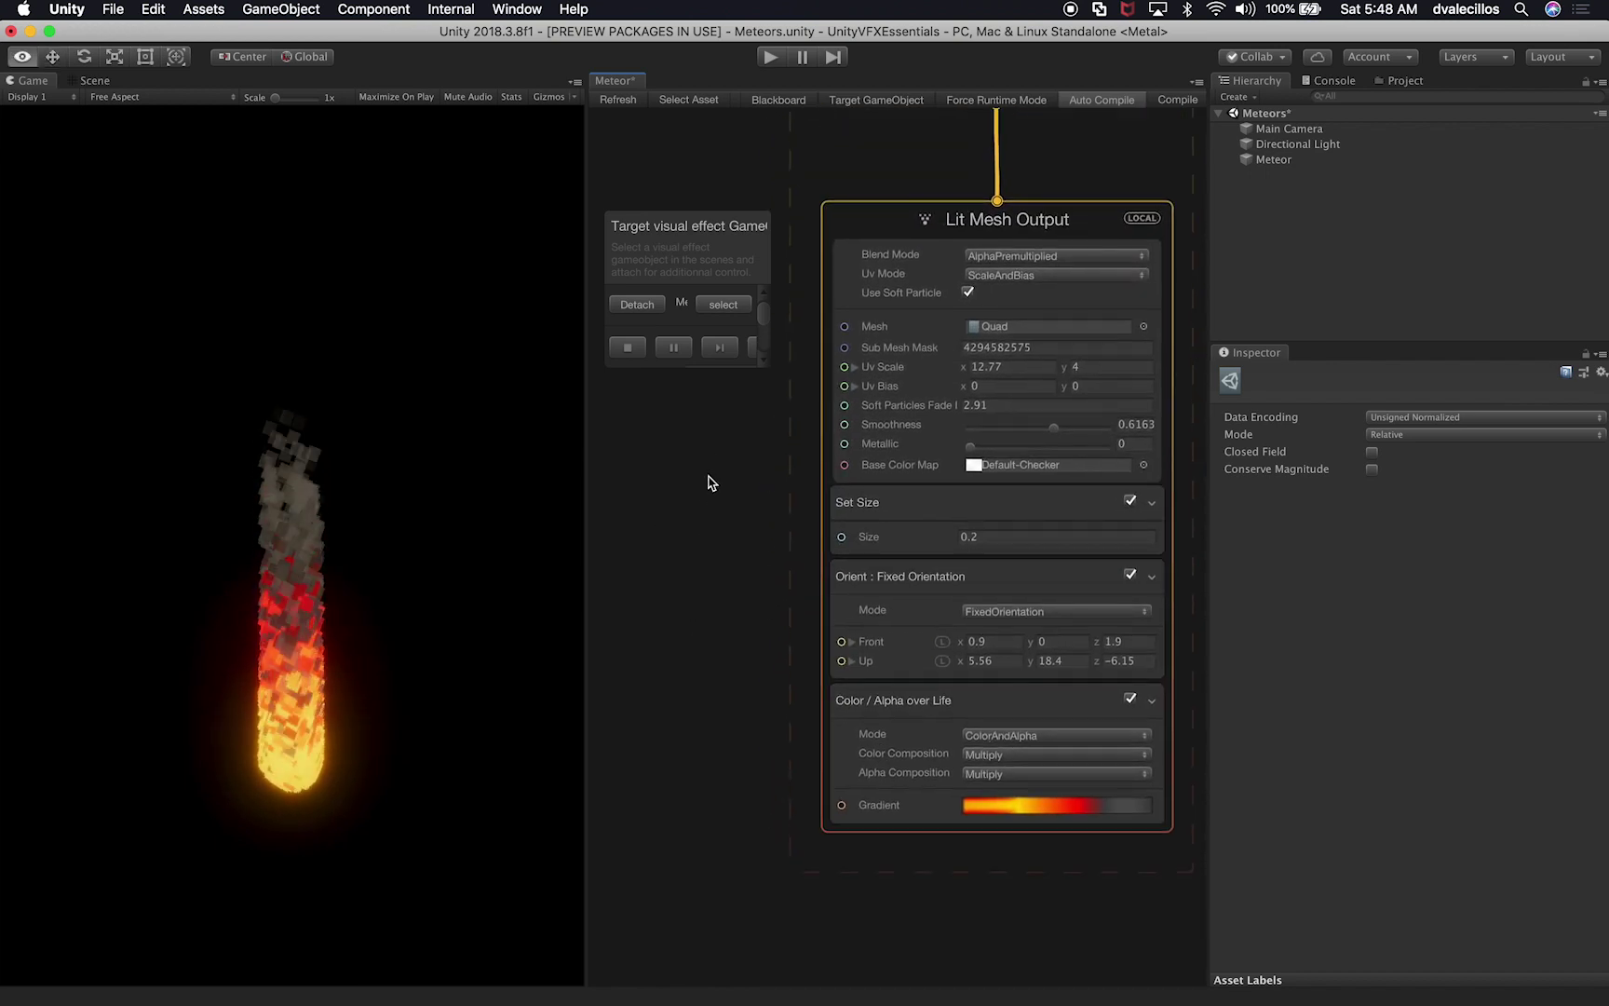
{"action": "scroll", "coordinate": [746, 398], "scroll_direction": "up", "scroll_amount": 15}
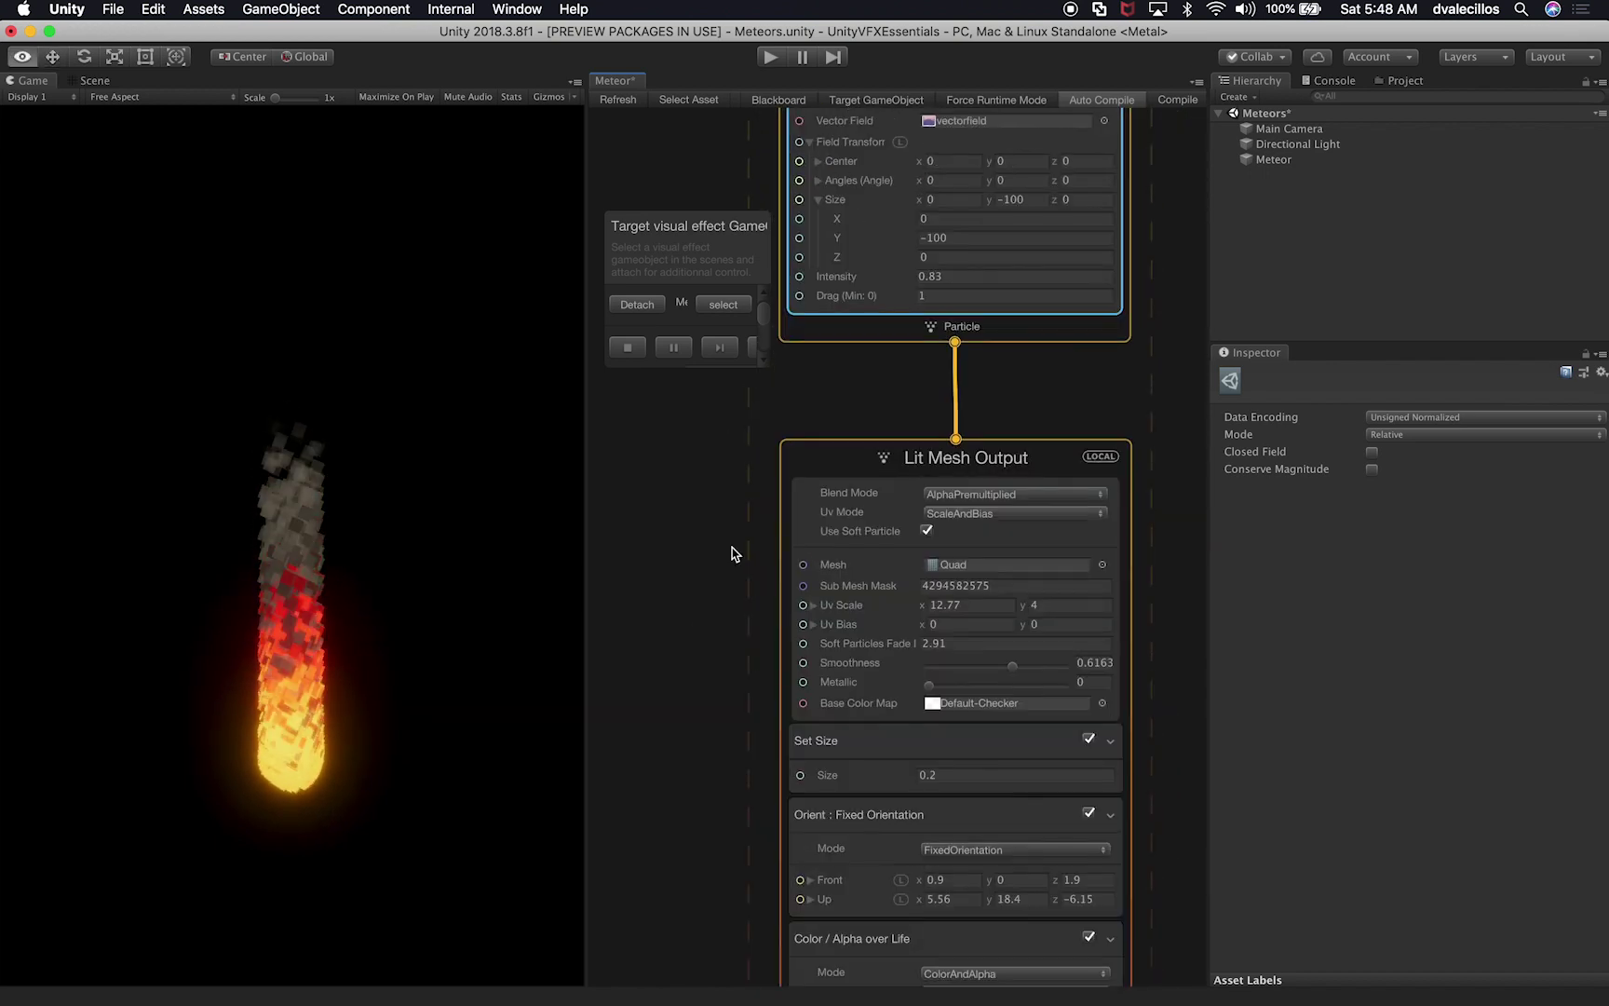
{"action": "scroll", "coordinate": [779, 543], "scroll_direction": "up", "scroll_amount": 2}
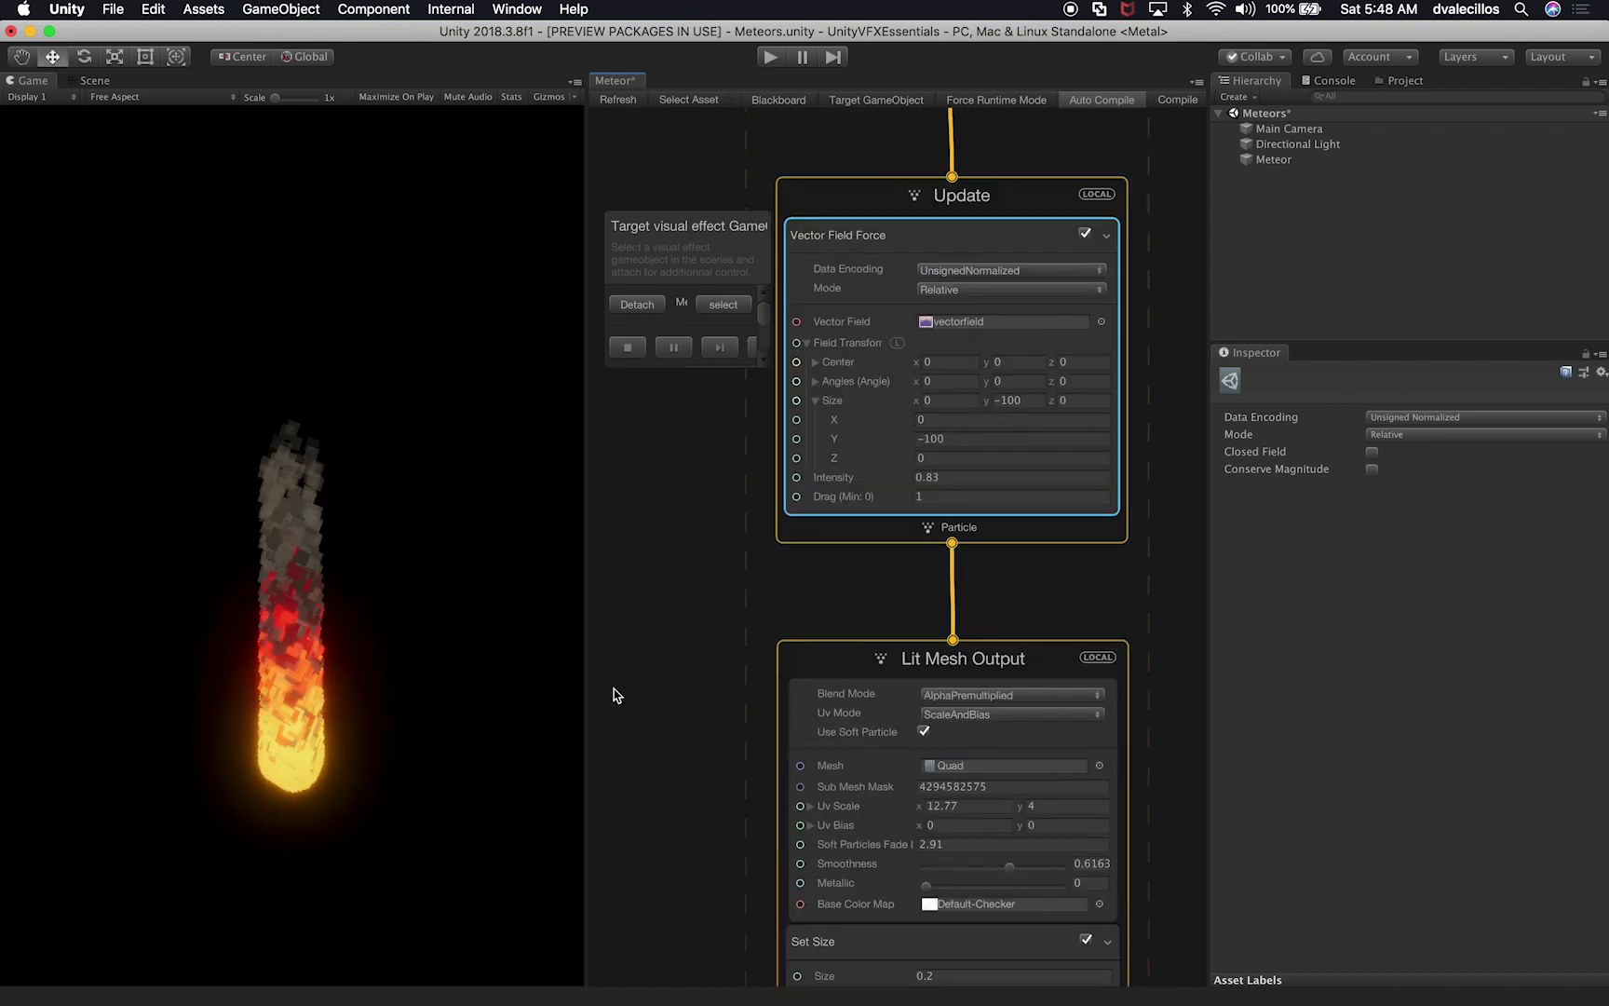
{"action": "scroll", "coordinate": [634, 680], "scroll_direction": "down", "scroll_amount": 2}
{"action": "scroll", "coordinate": [707, 559], "scroll_direction": "down", "scroll_amount": 7}
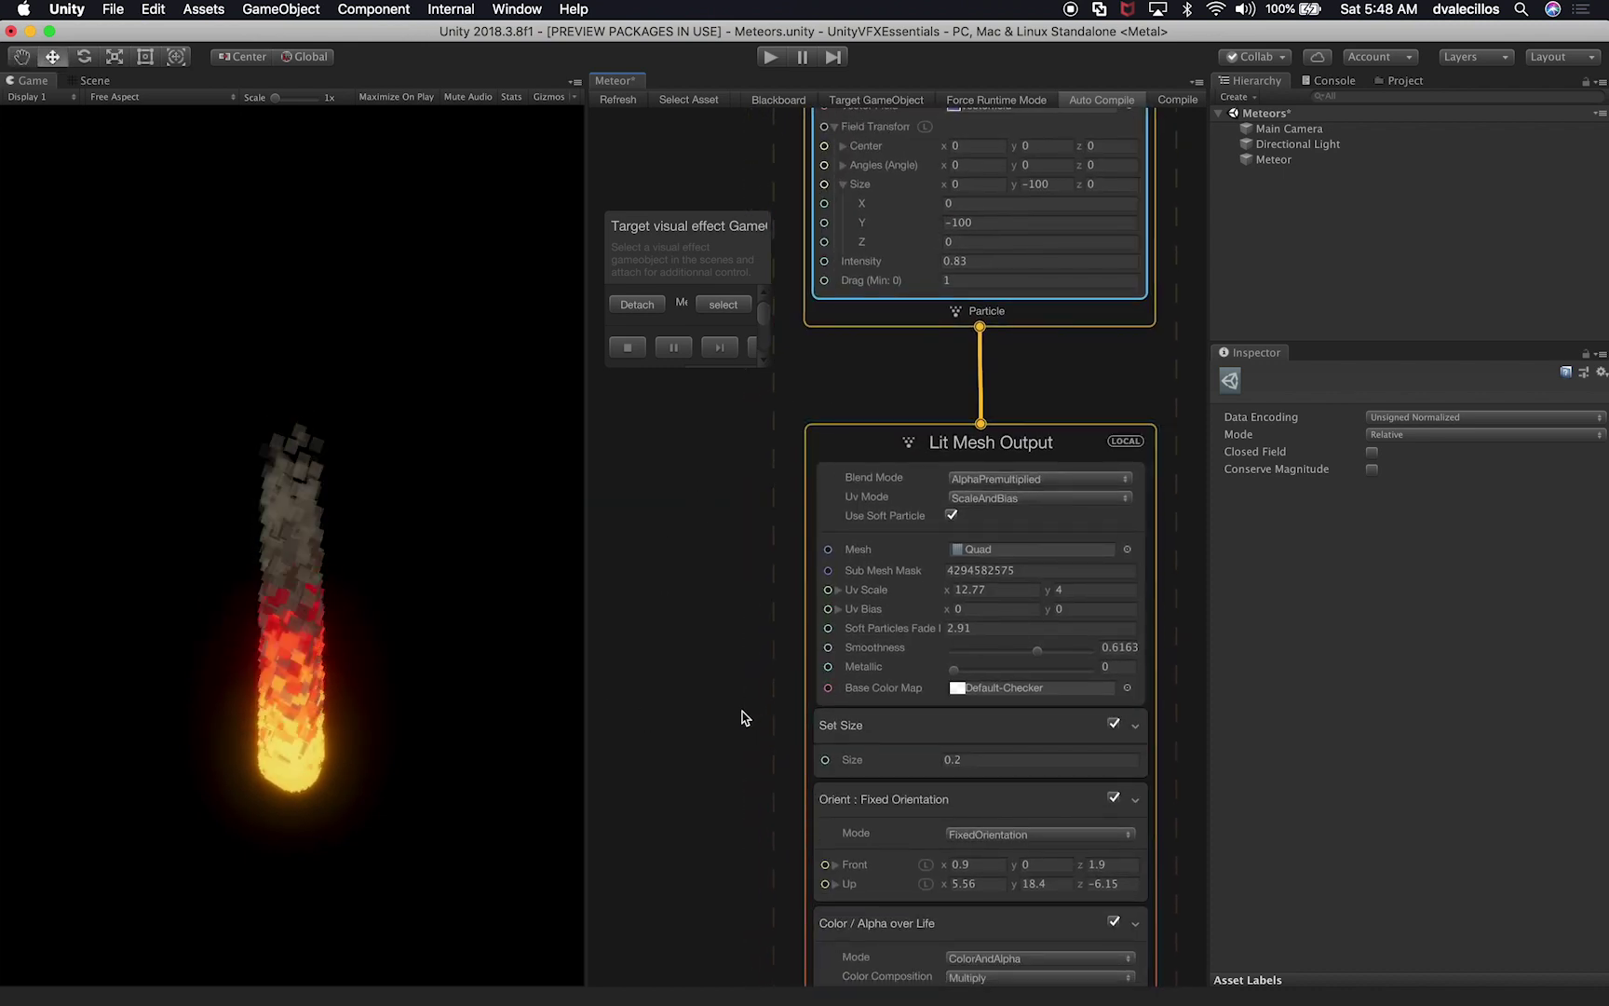
{"action": "scroll", "coordinate": [736, 624], "scroll_direction": "down", "scroll_amount": 7}
{"action": "left_click", "coordinate": [918, 315]}
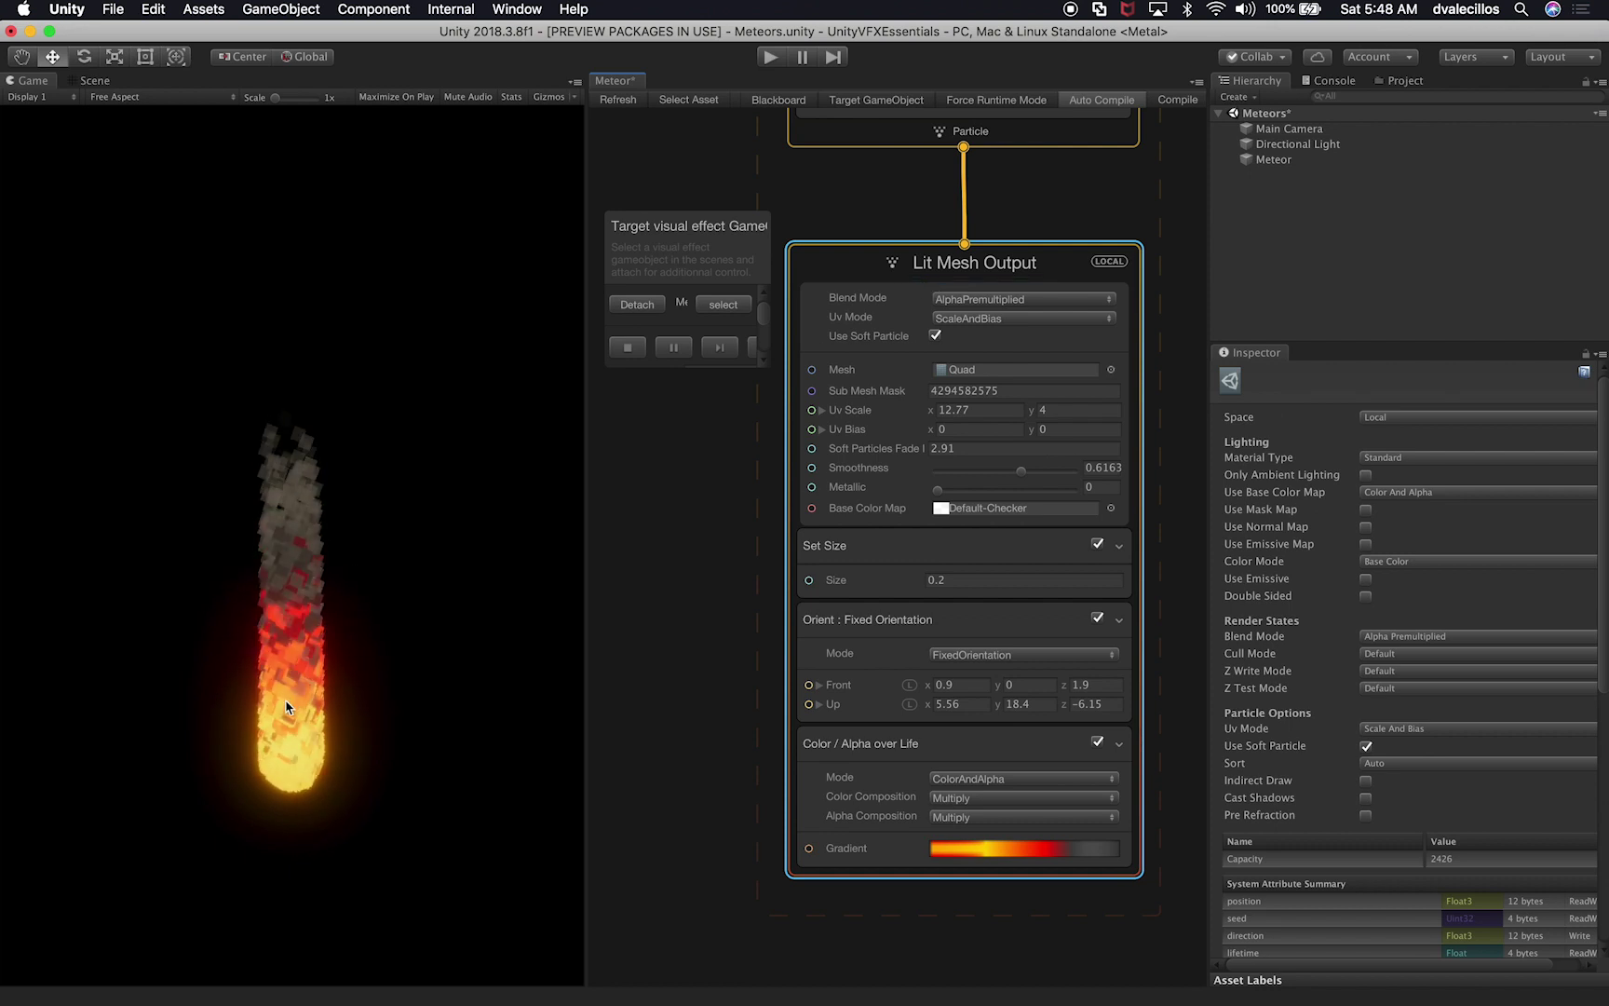
Step: Frame the Meteor object in the Scene view and orbit around it to inspect its particles up close
{"action": "key", "text": "super+1"}
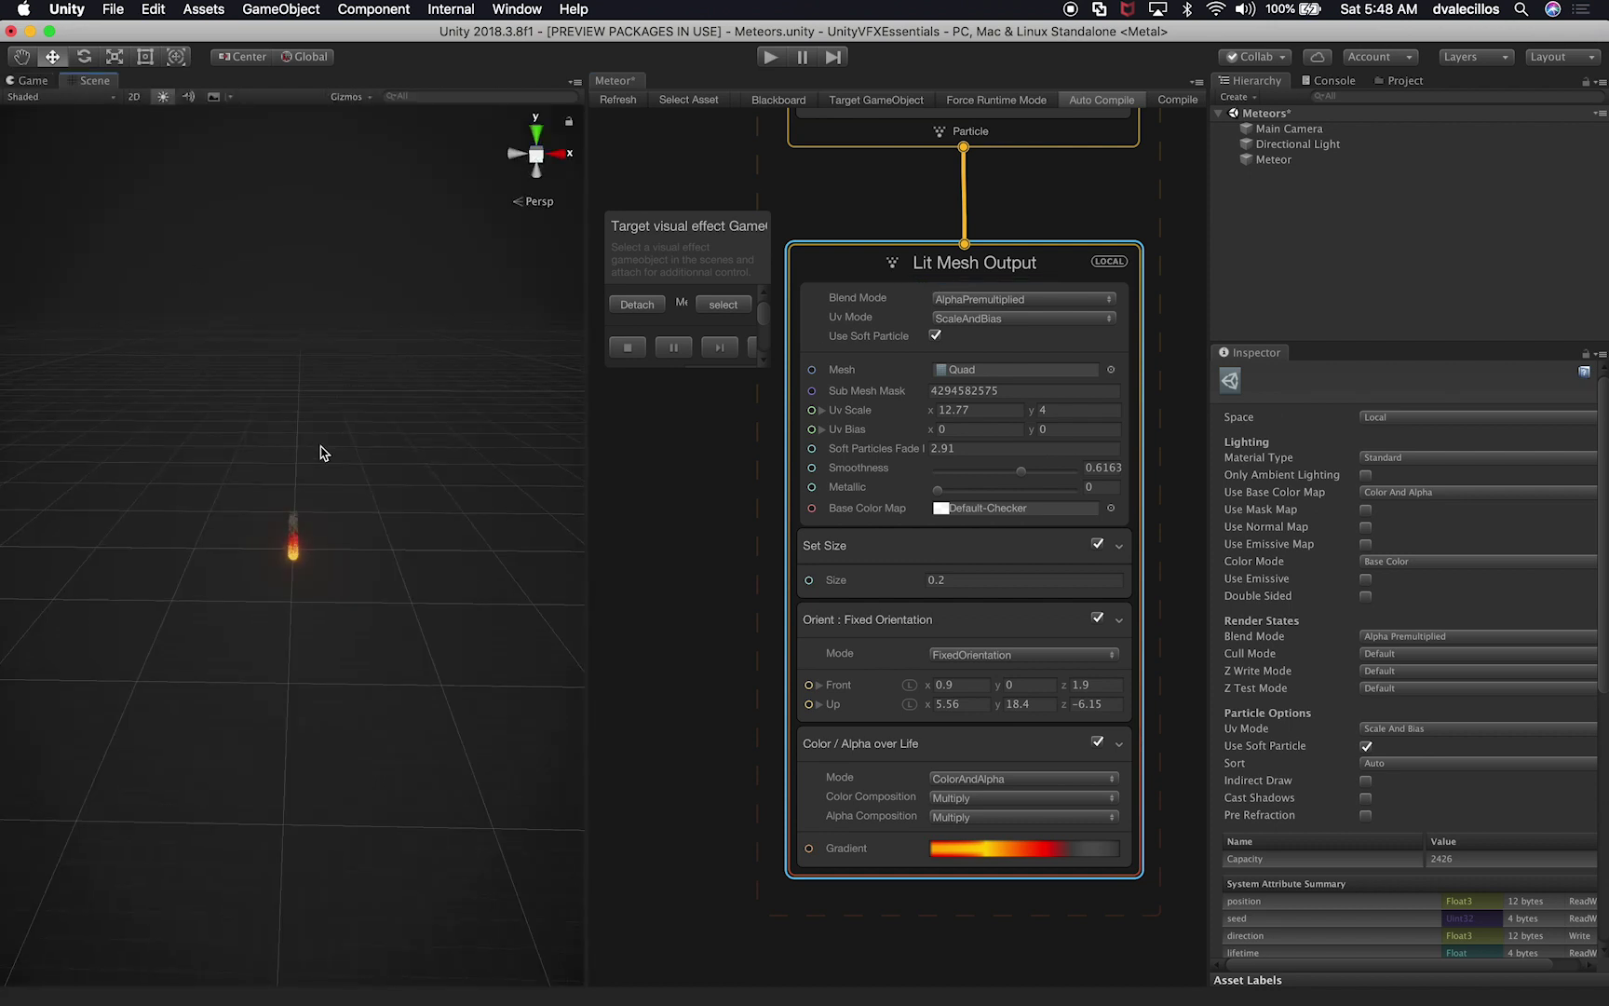
{"action": "left_click", "coordinate": [1320, 160]}
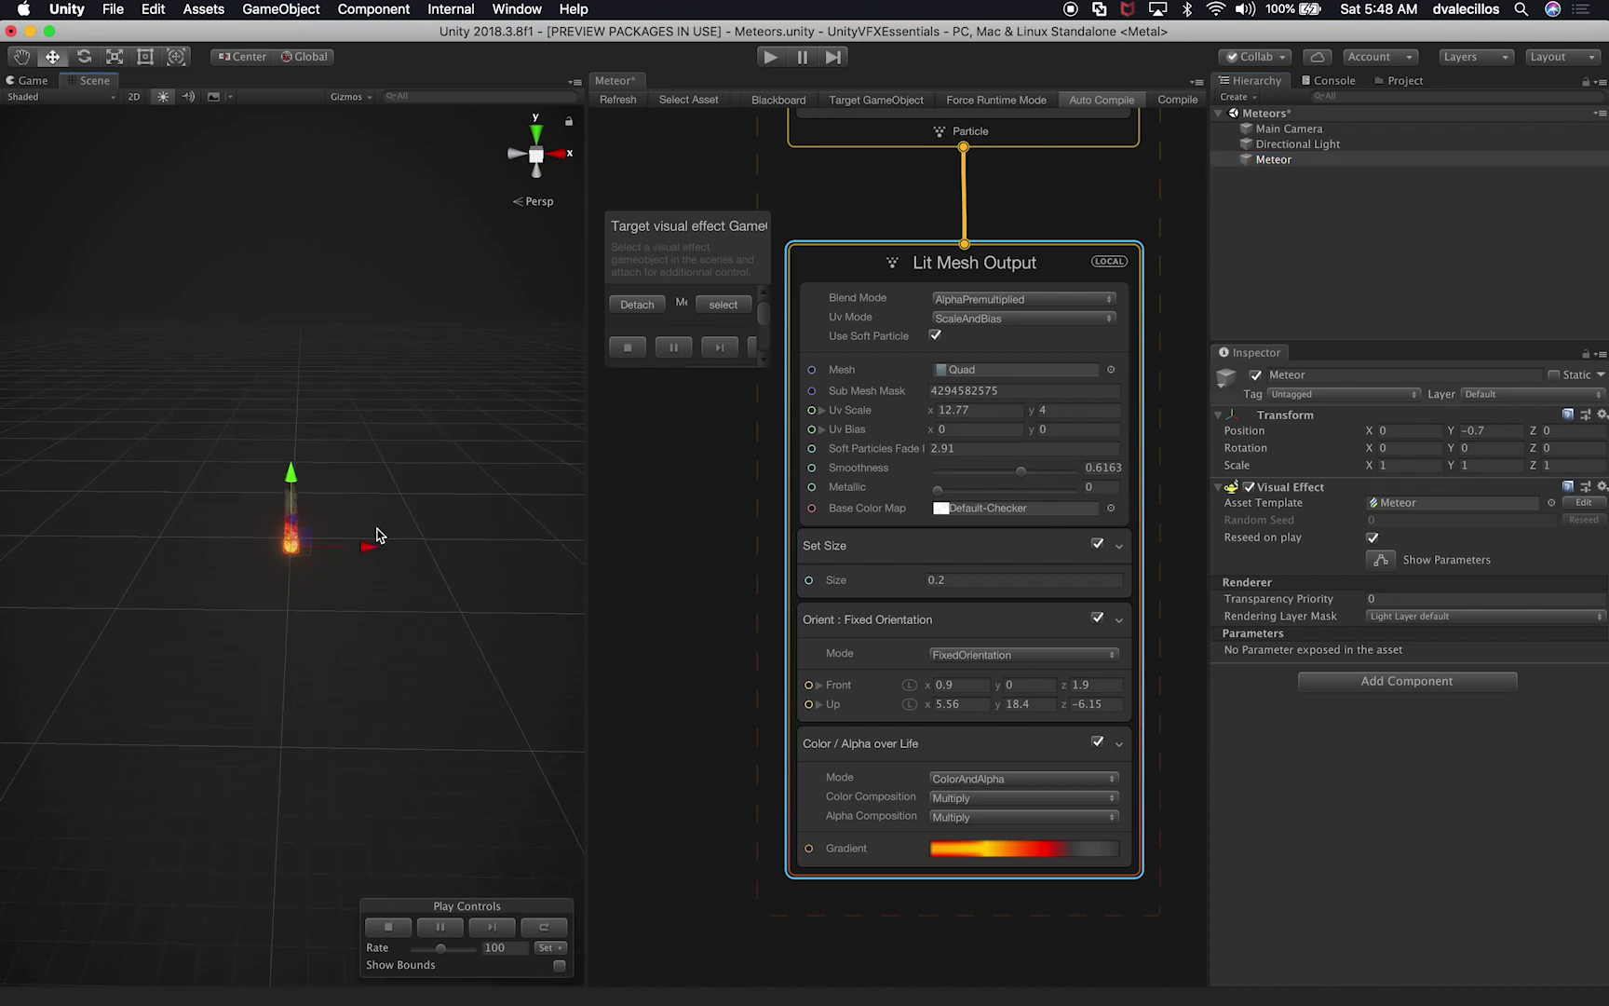
{"action": "key", "text": "f"}
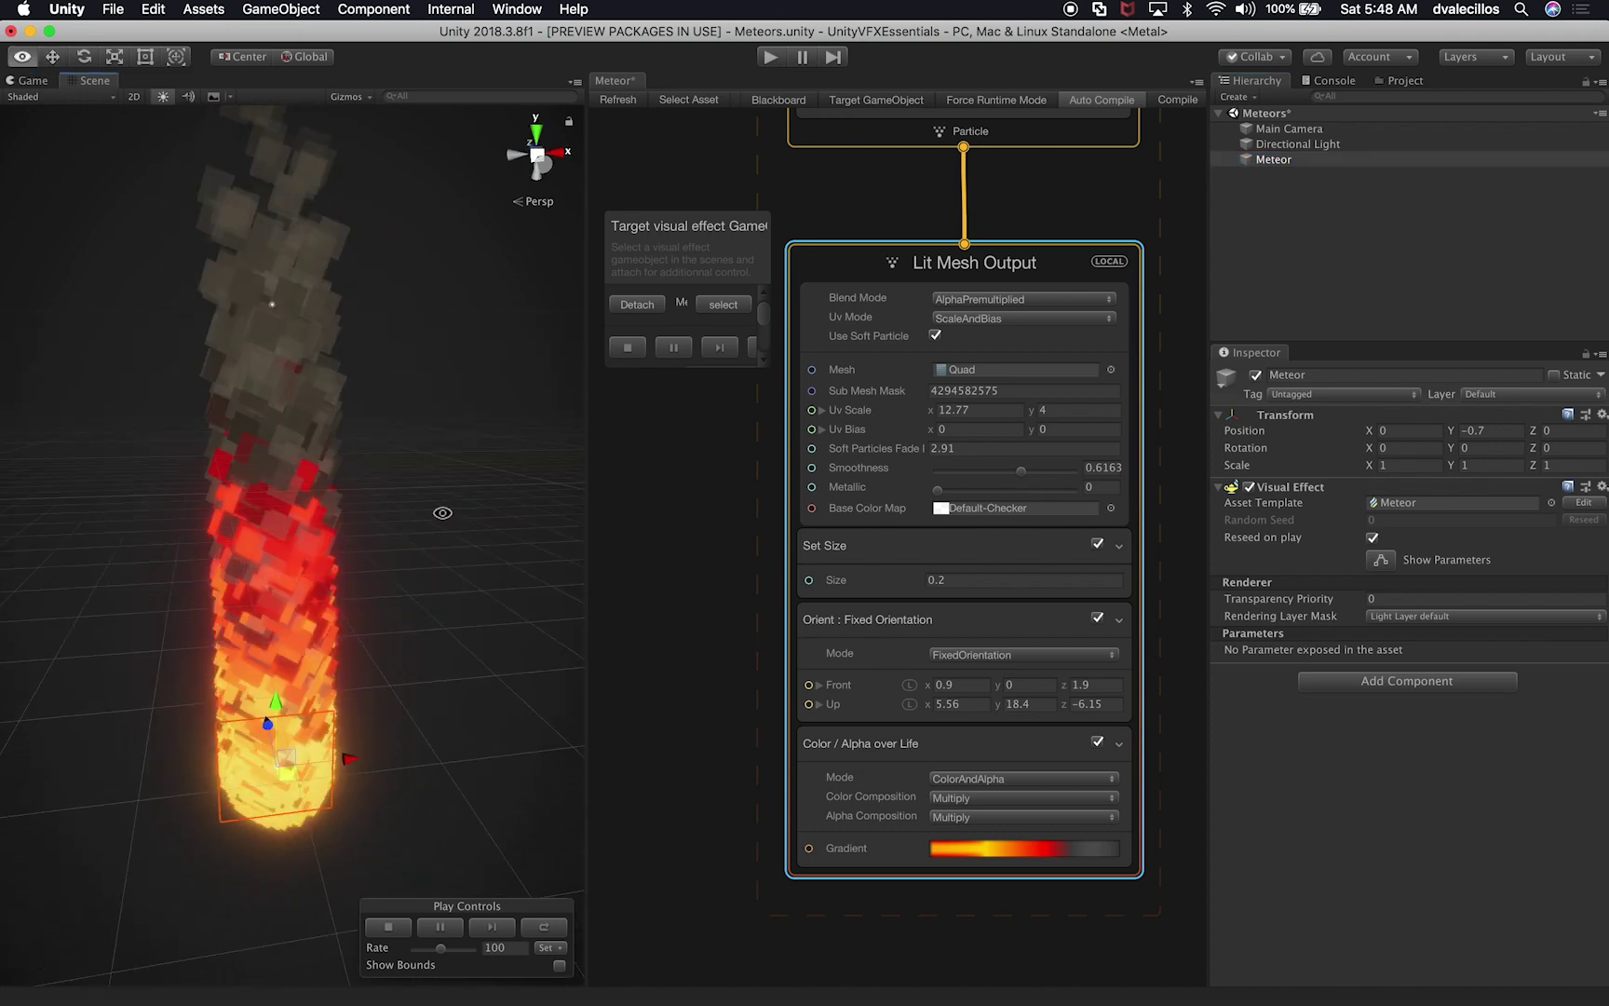
{"action": "left_click_drag", "start_coordinate": [421, 497], "coordinate": [168, 499], "text": "alt"}
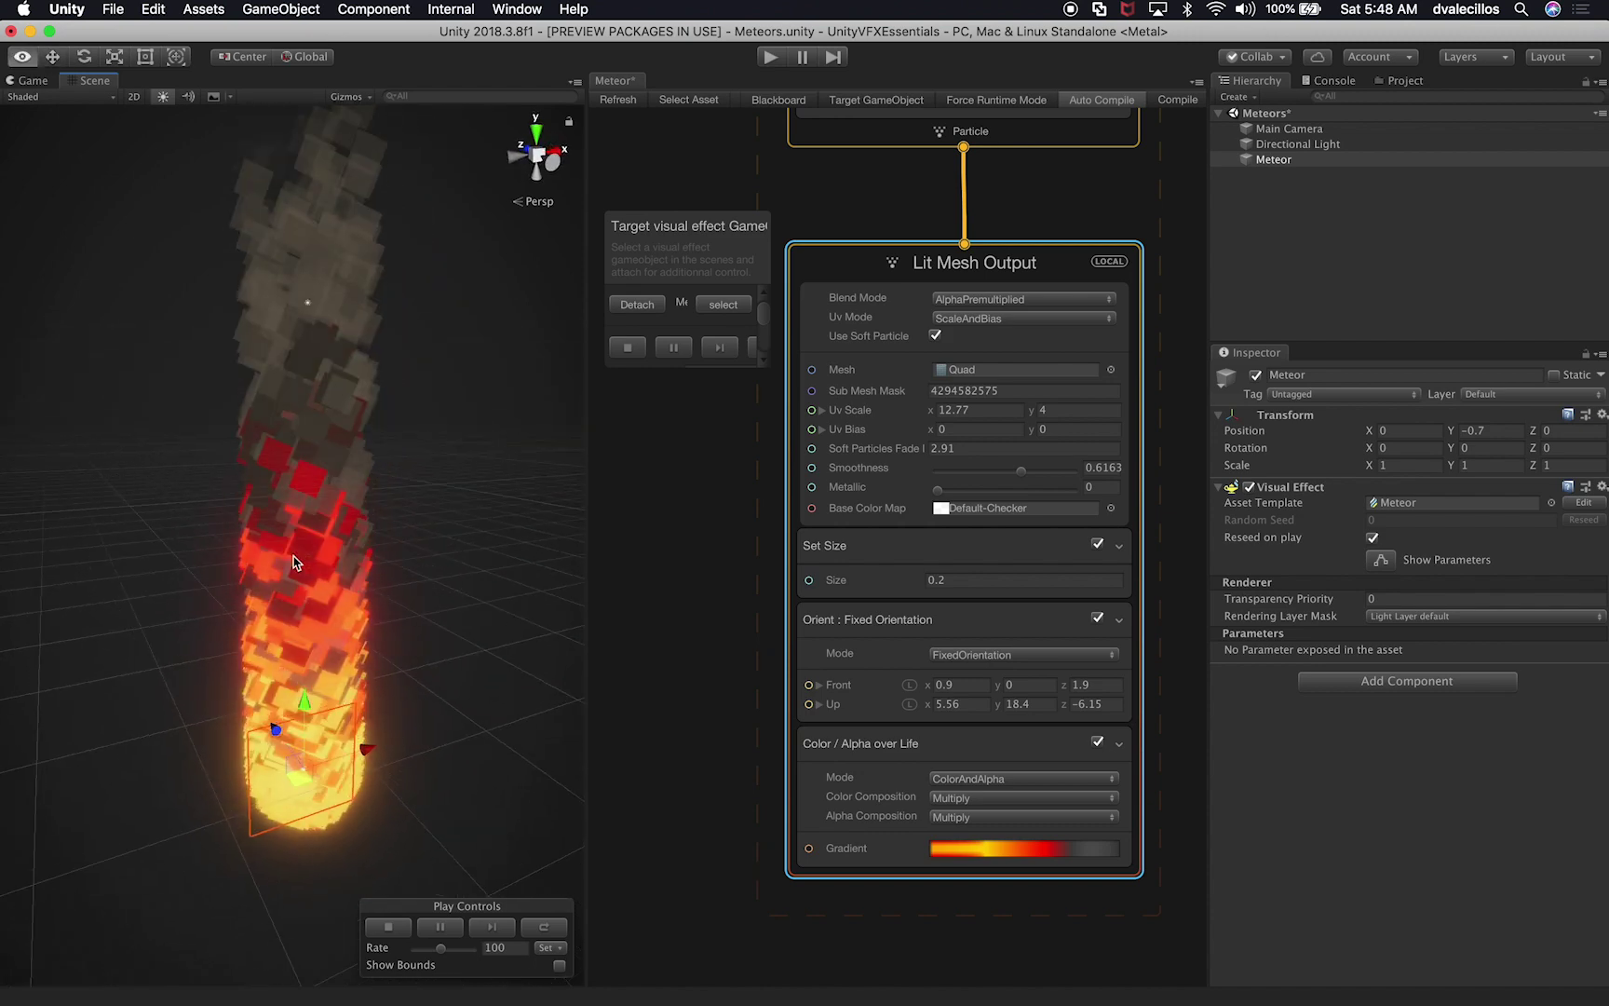
Step: Try Cube as the Lit Mesh Output's particle mesh and view the effect in the Game view
{"action": "left_click", "coordinate": [1110, 368]}
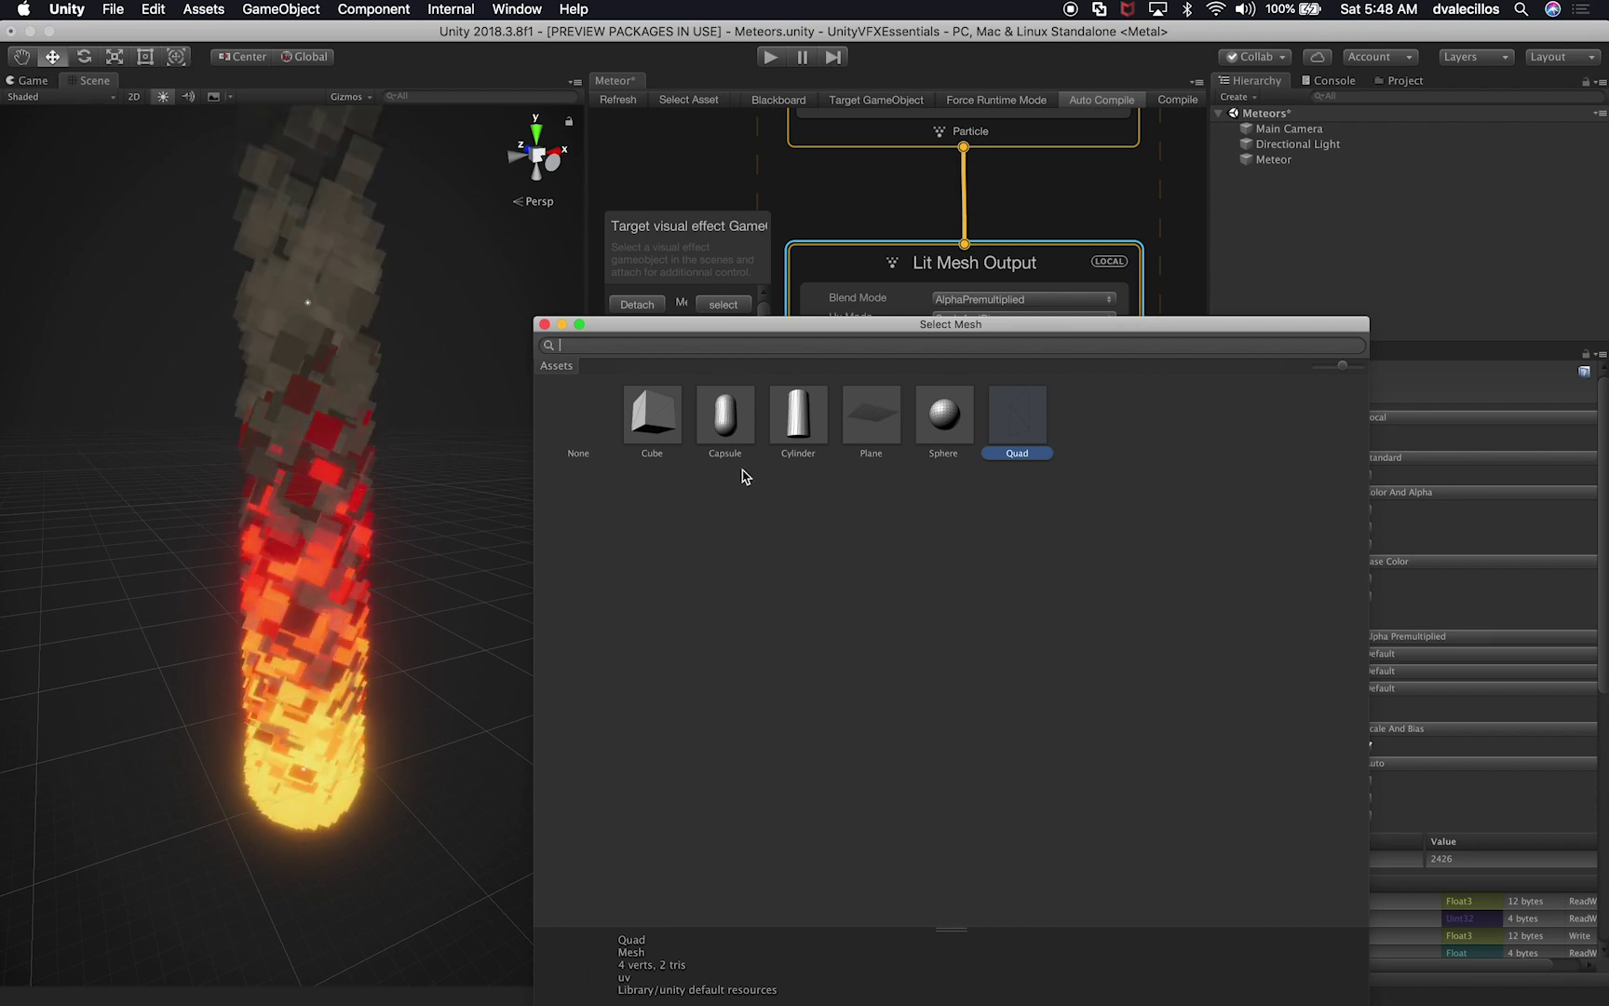
{"action": "double_click", "coordinate": [647, 430]}
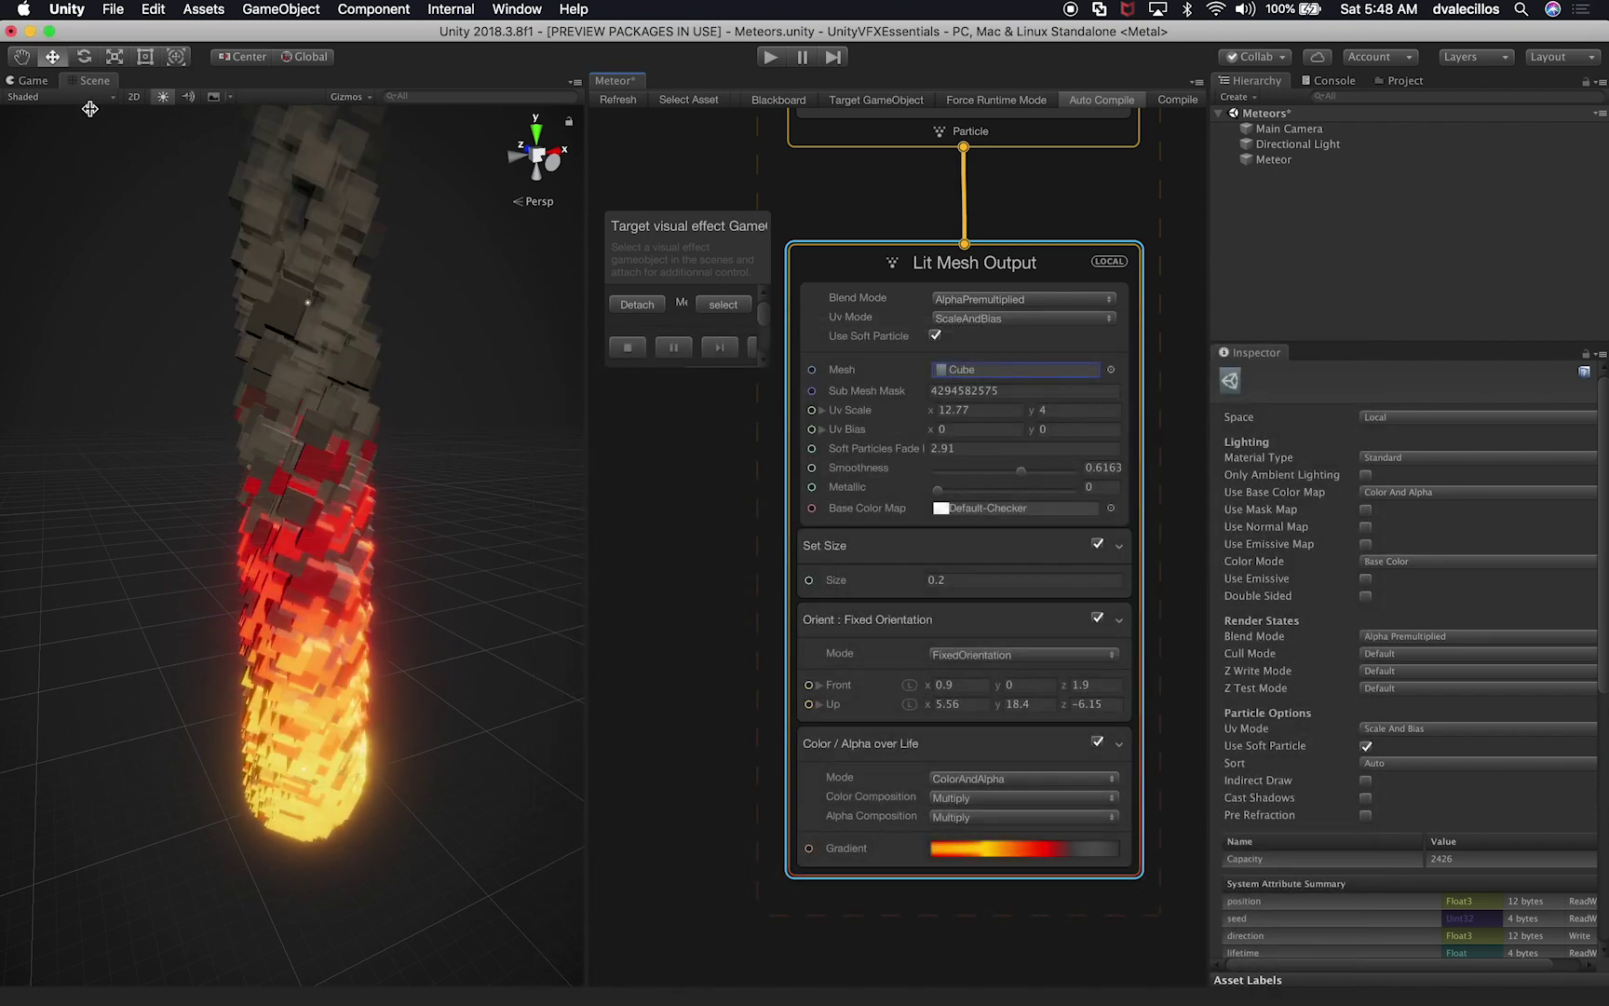
{"action": "left_click", "coordinate": [31, 81]}
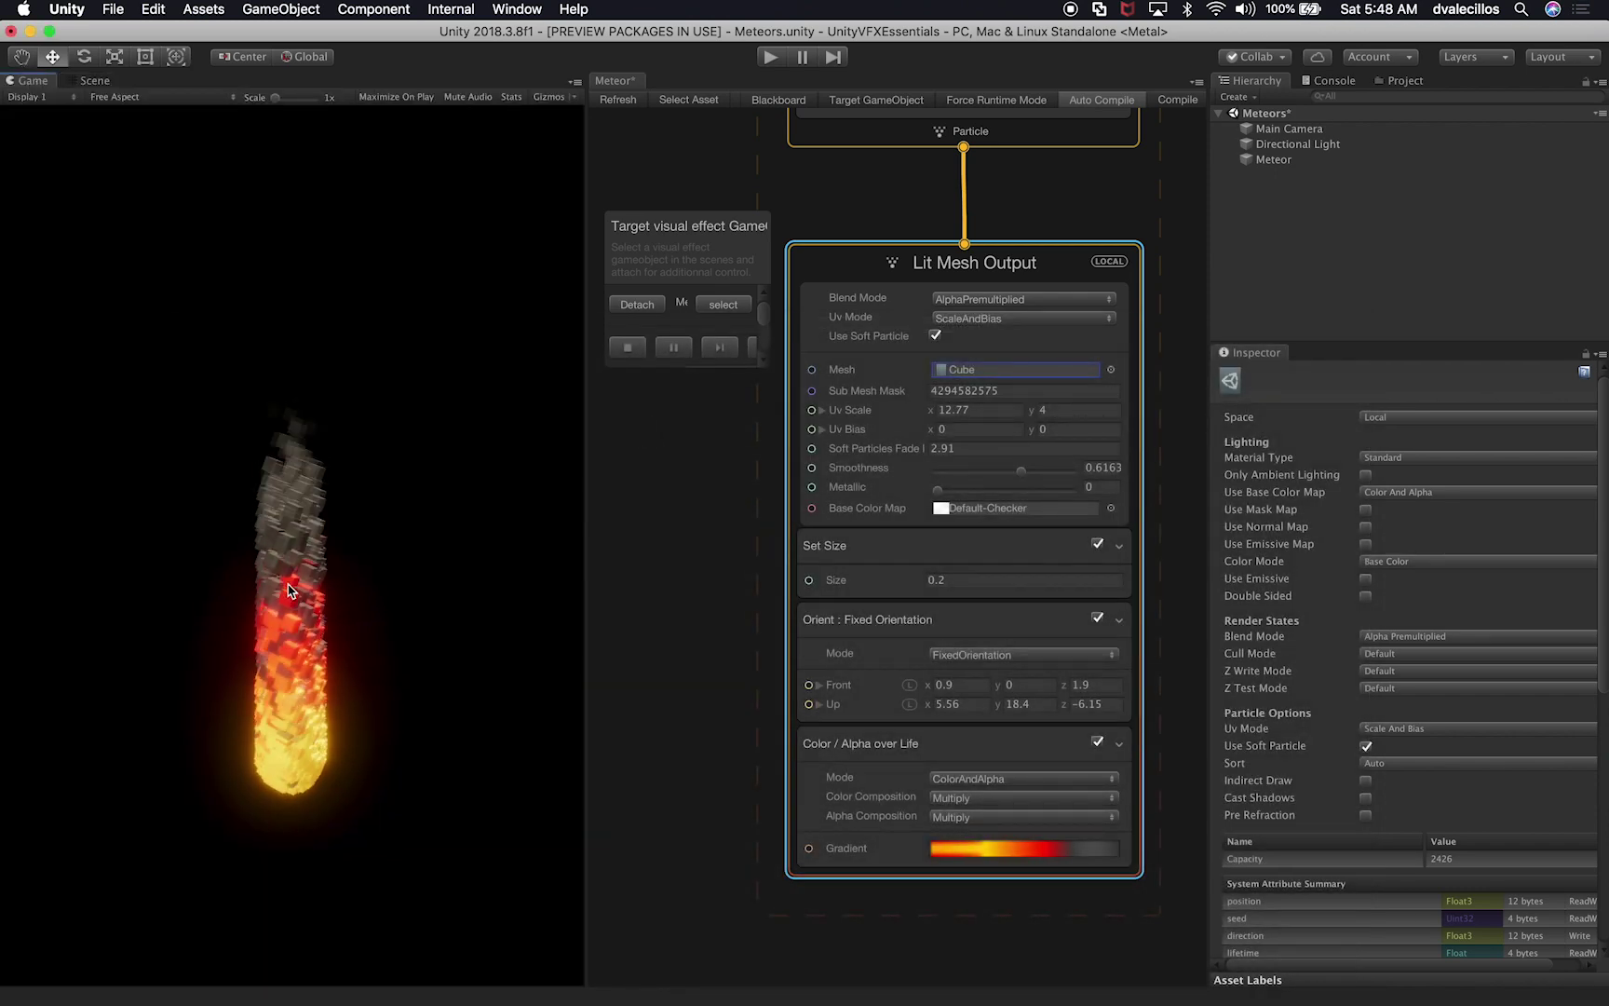
Step: Compare Capsule, Cylinder, Plane and Sphere as the Lit Mesh Output's particle mesh and choose Quad
{"action": "left_click", "coordinate": [1108, 370]}
{"action": "left_click", "coordinate": [740, 439]}
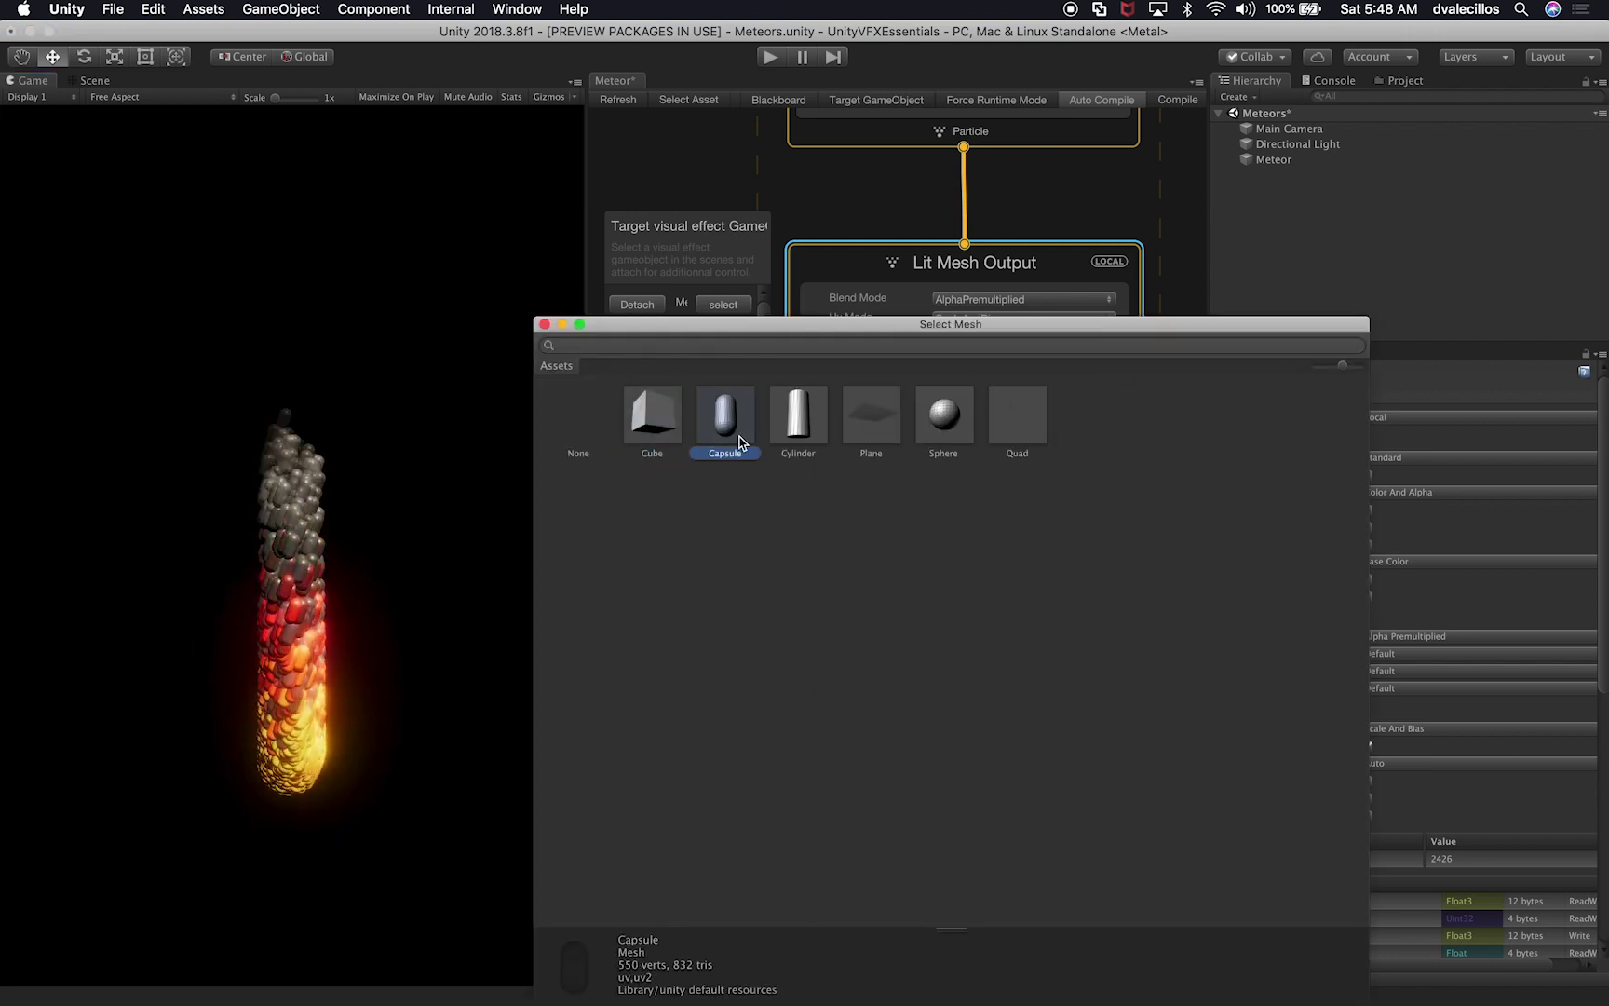
{"action": "left_click", "coordinate": [793, 442]}
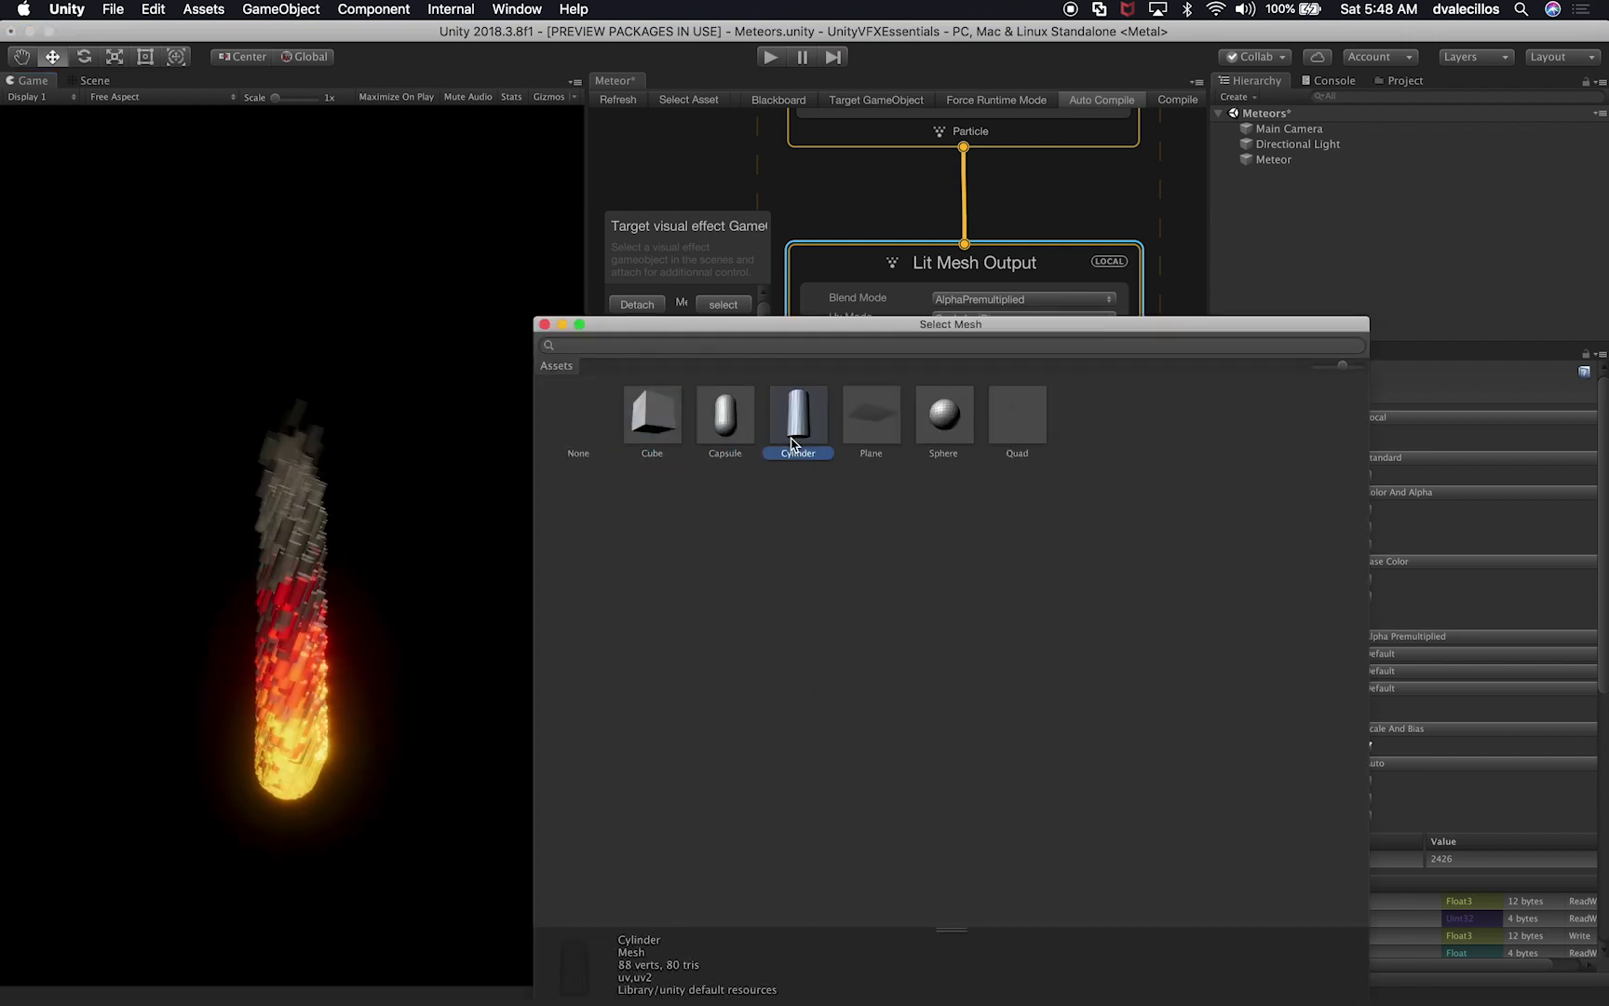
{"action": "left_click", "coordinate": [866, 423]}
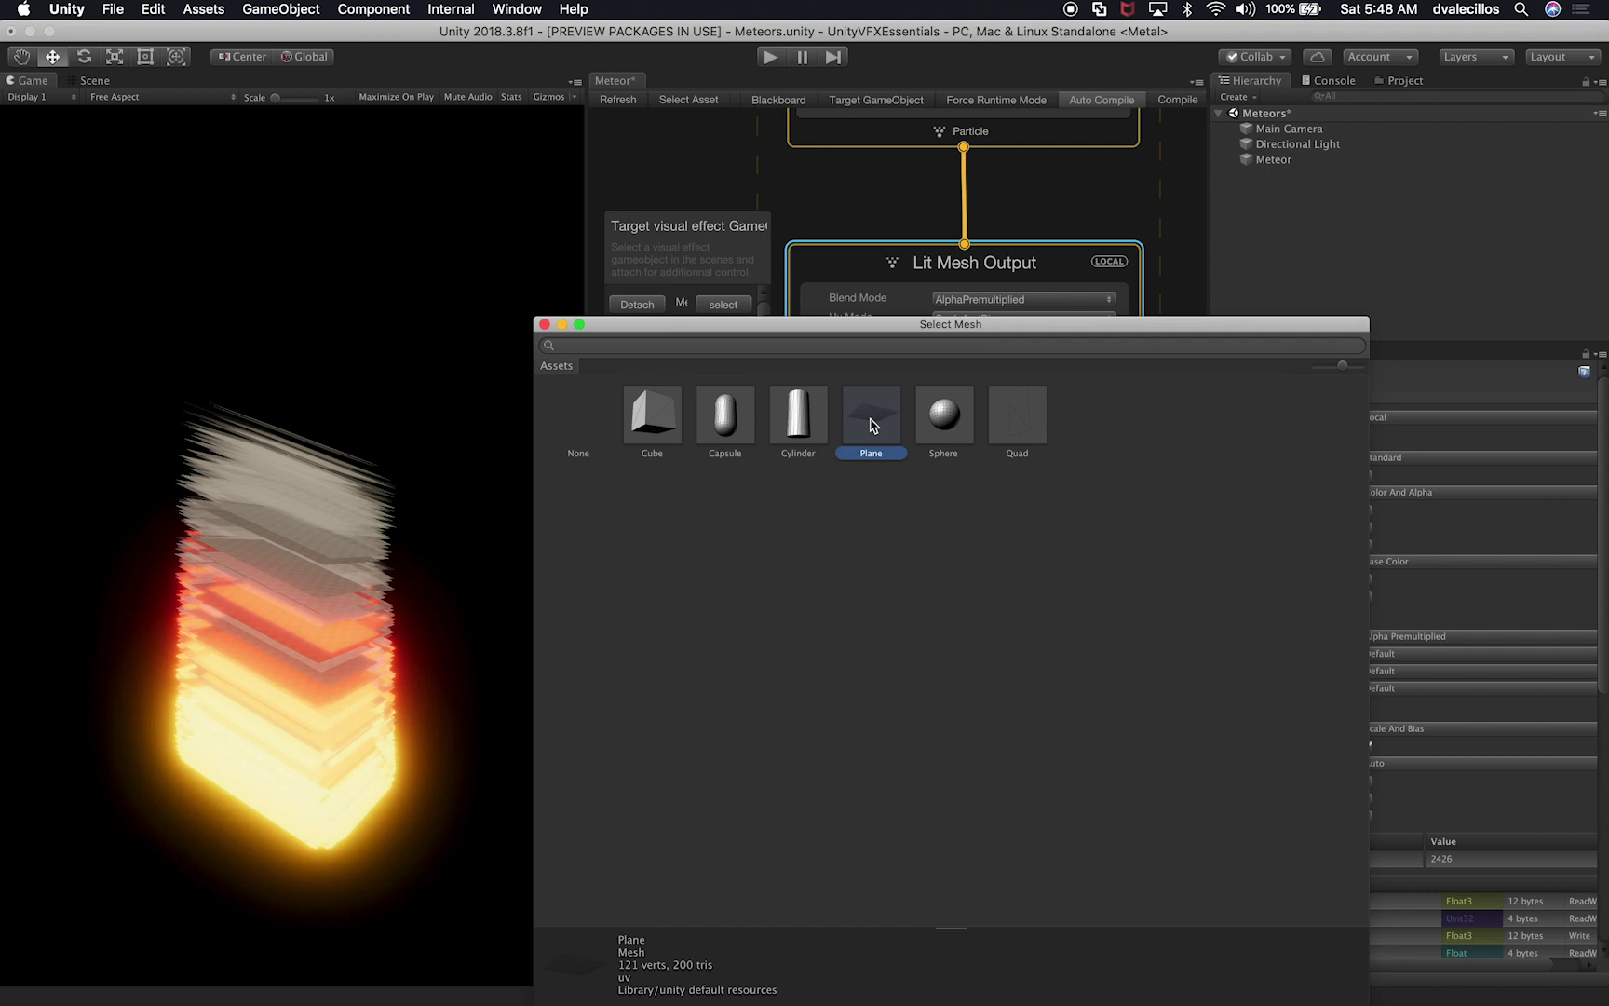
{"action": "left_click", "coordinate": [939, 428]}
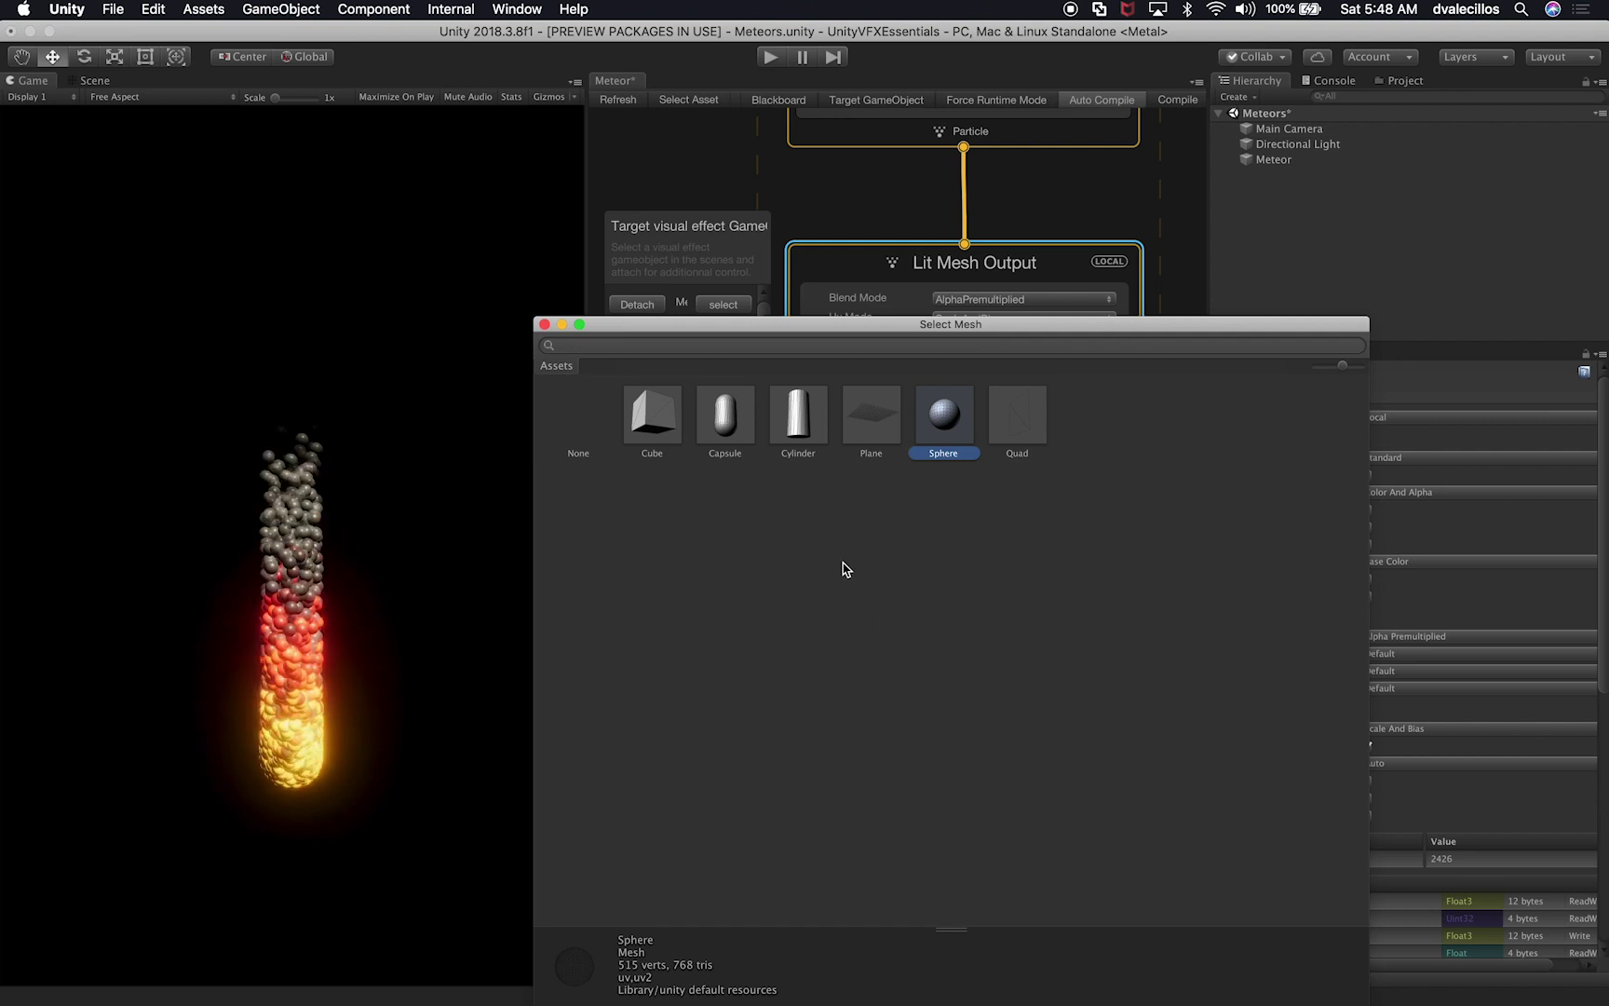
{"action": "left_click", "coordinate": [1017, 420]}
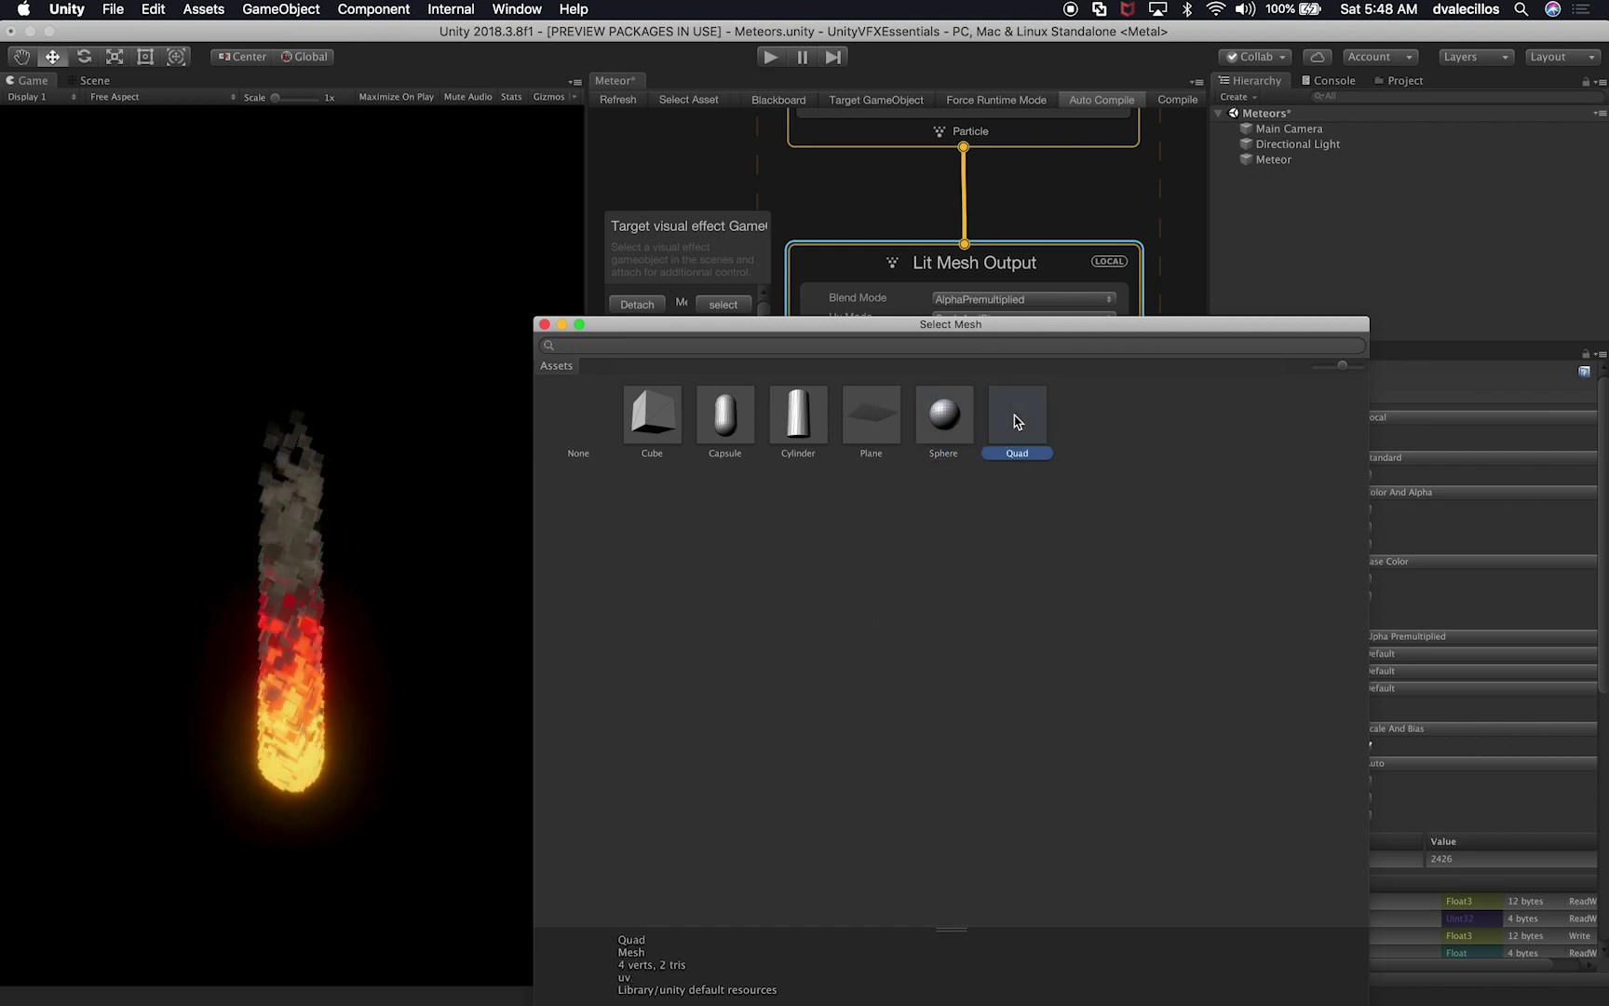
{"action": "double_click", "coordinate": [1016, 421]}
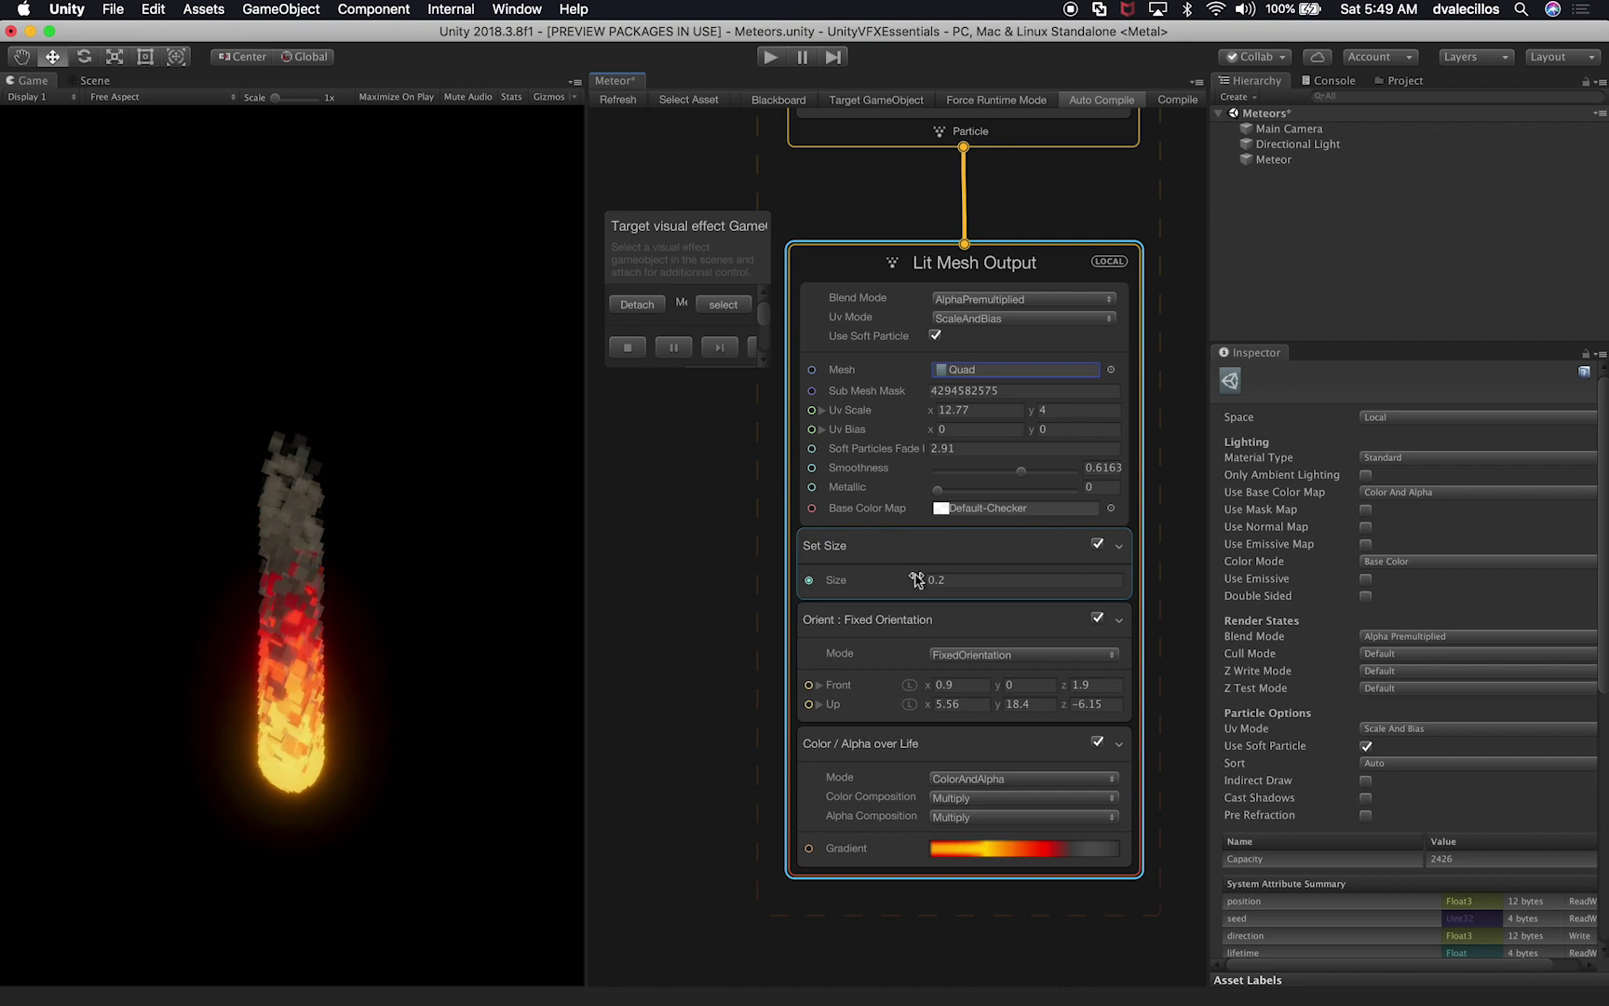
Step: Try a larger particle size of 0.62 in the Set Size block and return it to 0.2
{"action": "left_click", "coordinate": [844, 582]}
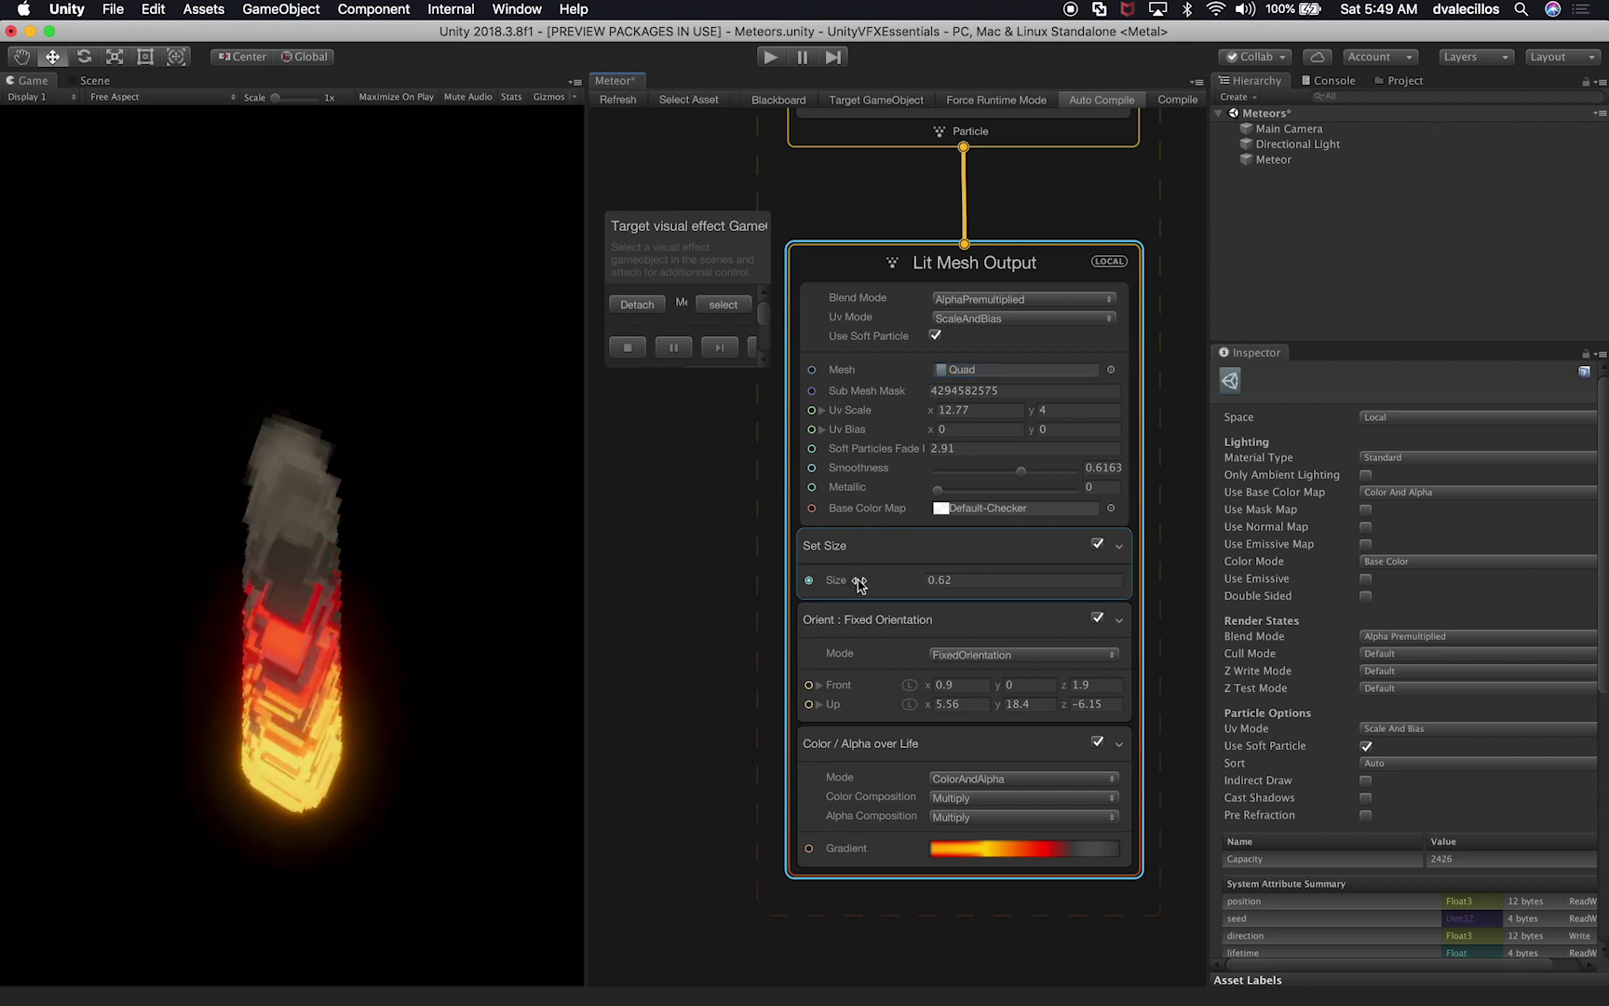
{"action": "left_click_drag", "start_coordinate": [872, 582], "coordinate": [849, 584]}
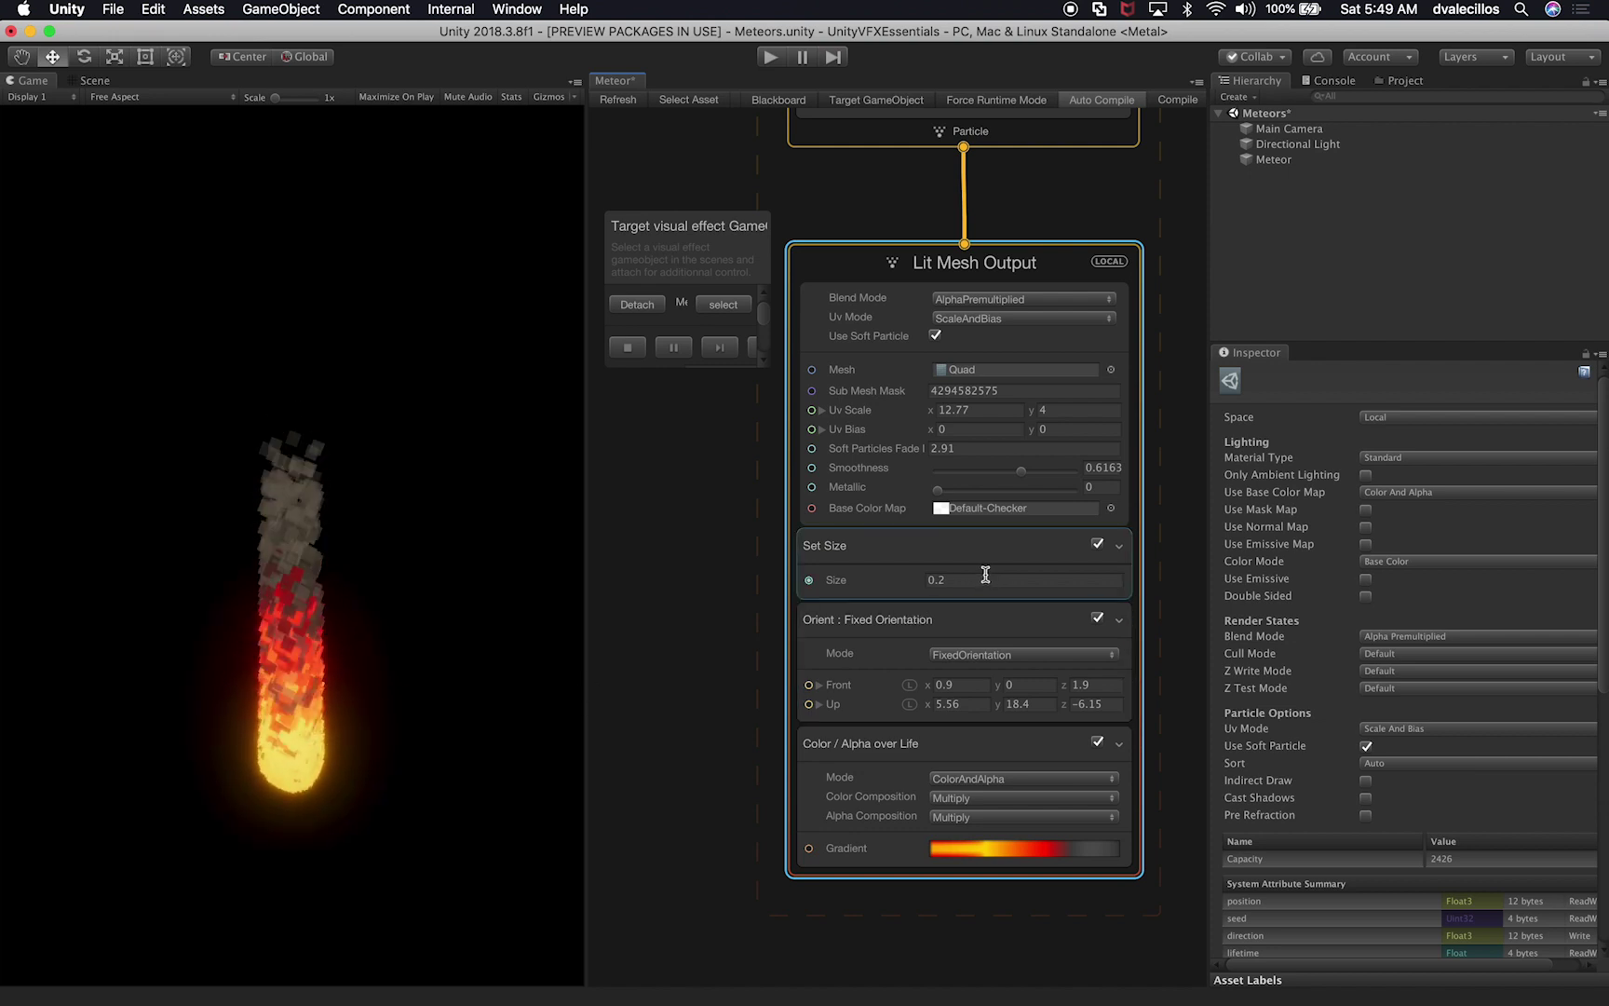
Step: Examine the Fixed Orientation settings and the mode options of the Color / Alpha over Life block
{"action": "middle_click_drag", "start_coordinate": [698, 760], "coordinate": [700, 587]}
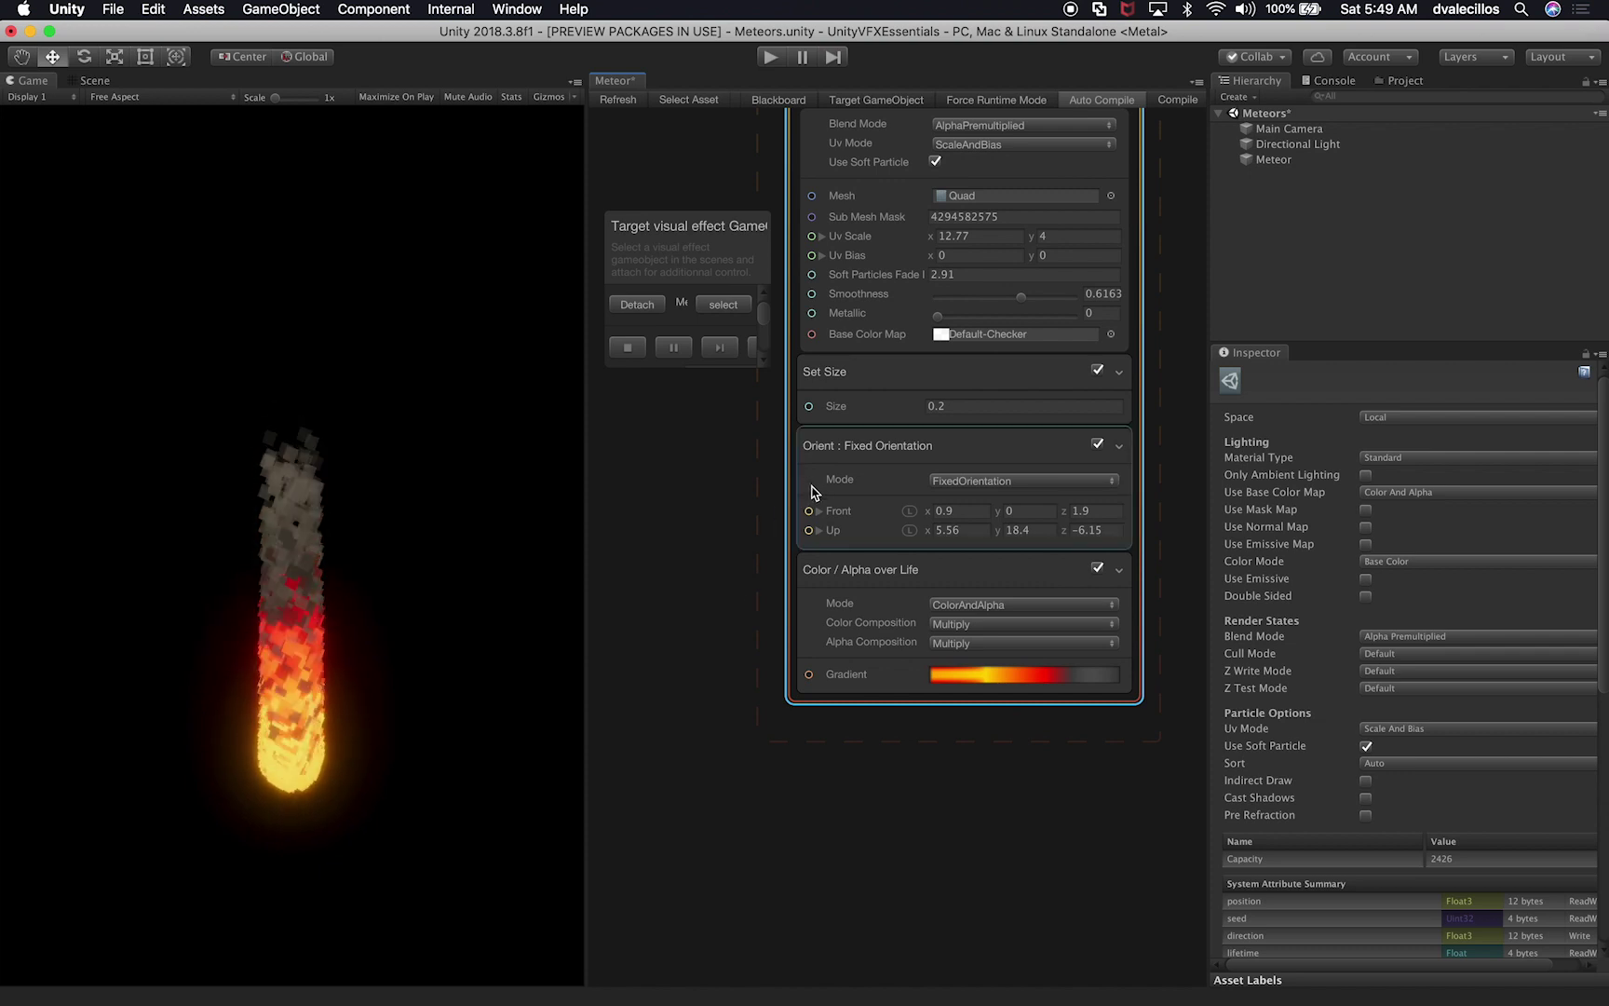
{"action": "left_click", "coordinate": [964, 491]}
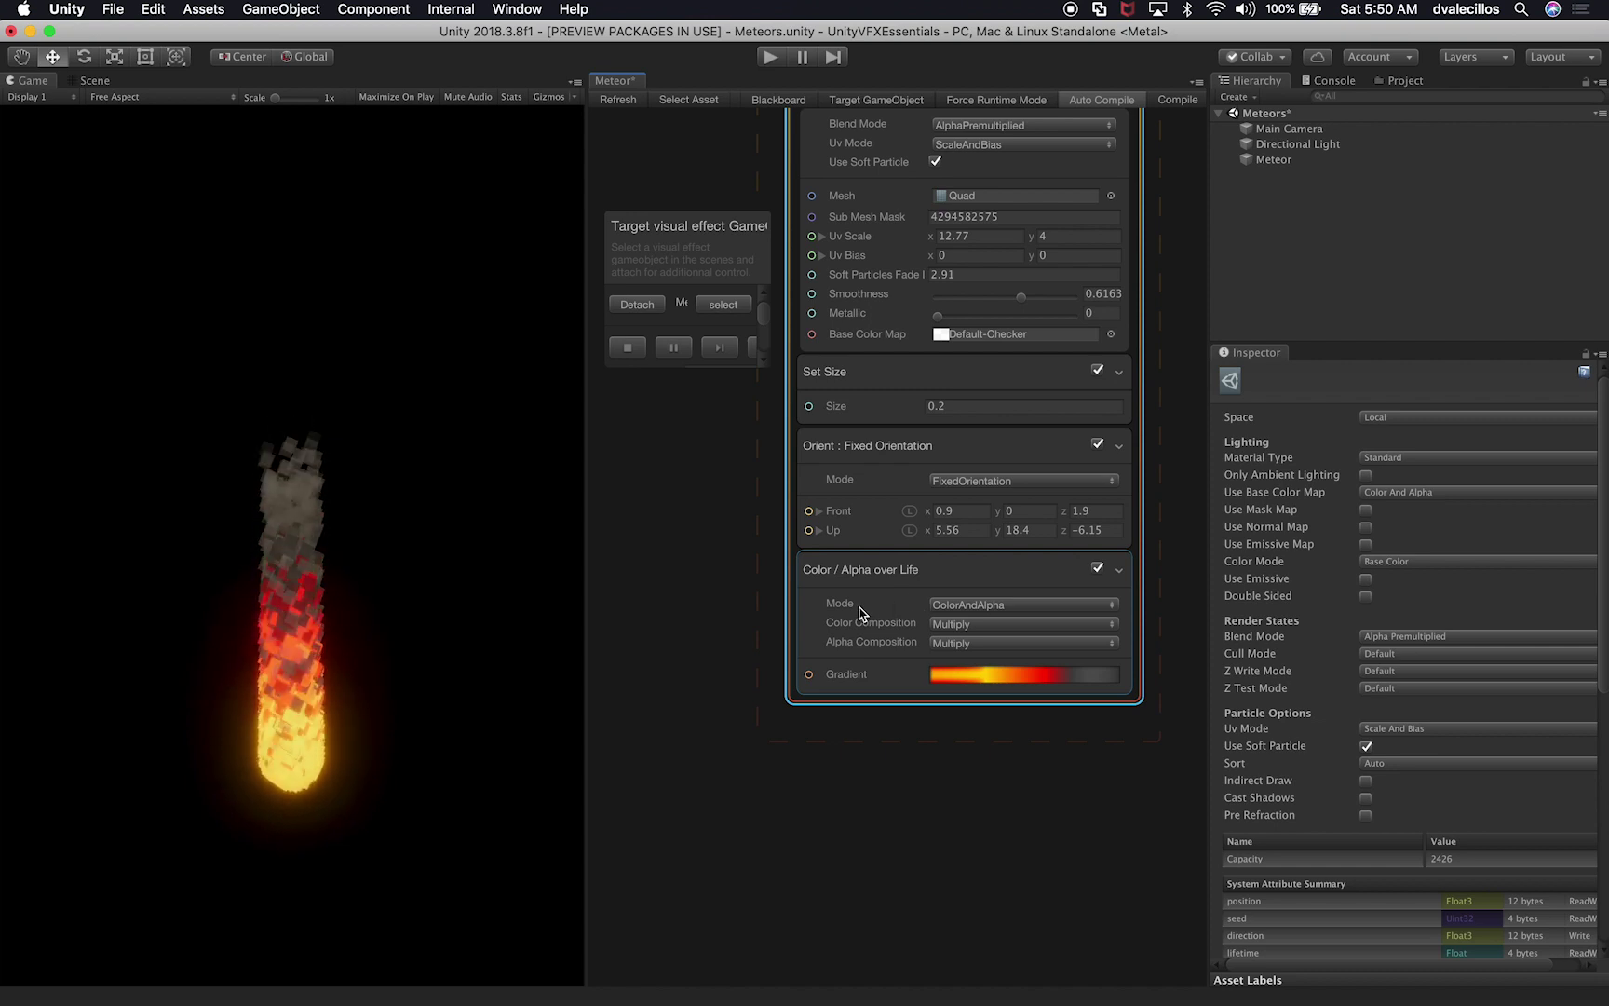
{"action": "left_click", "coordinate": [969, 607]}
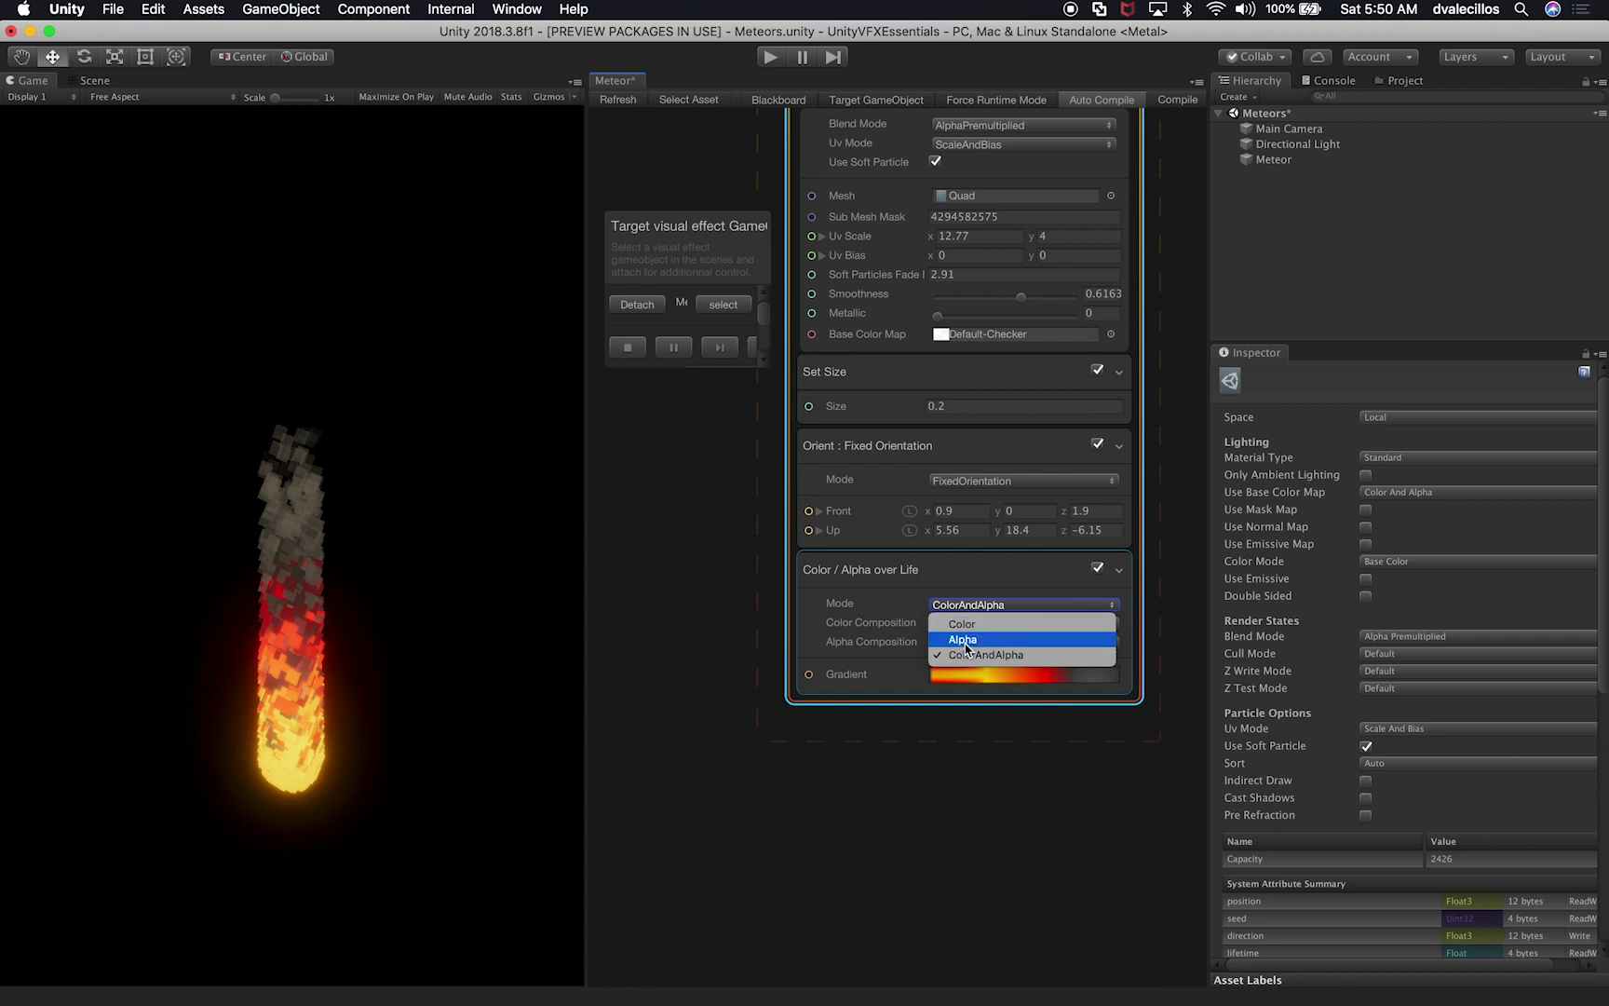
{"action": "left_click", "coordinate": [969, 599]}
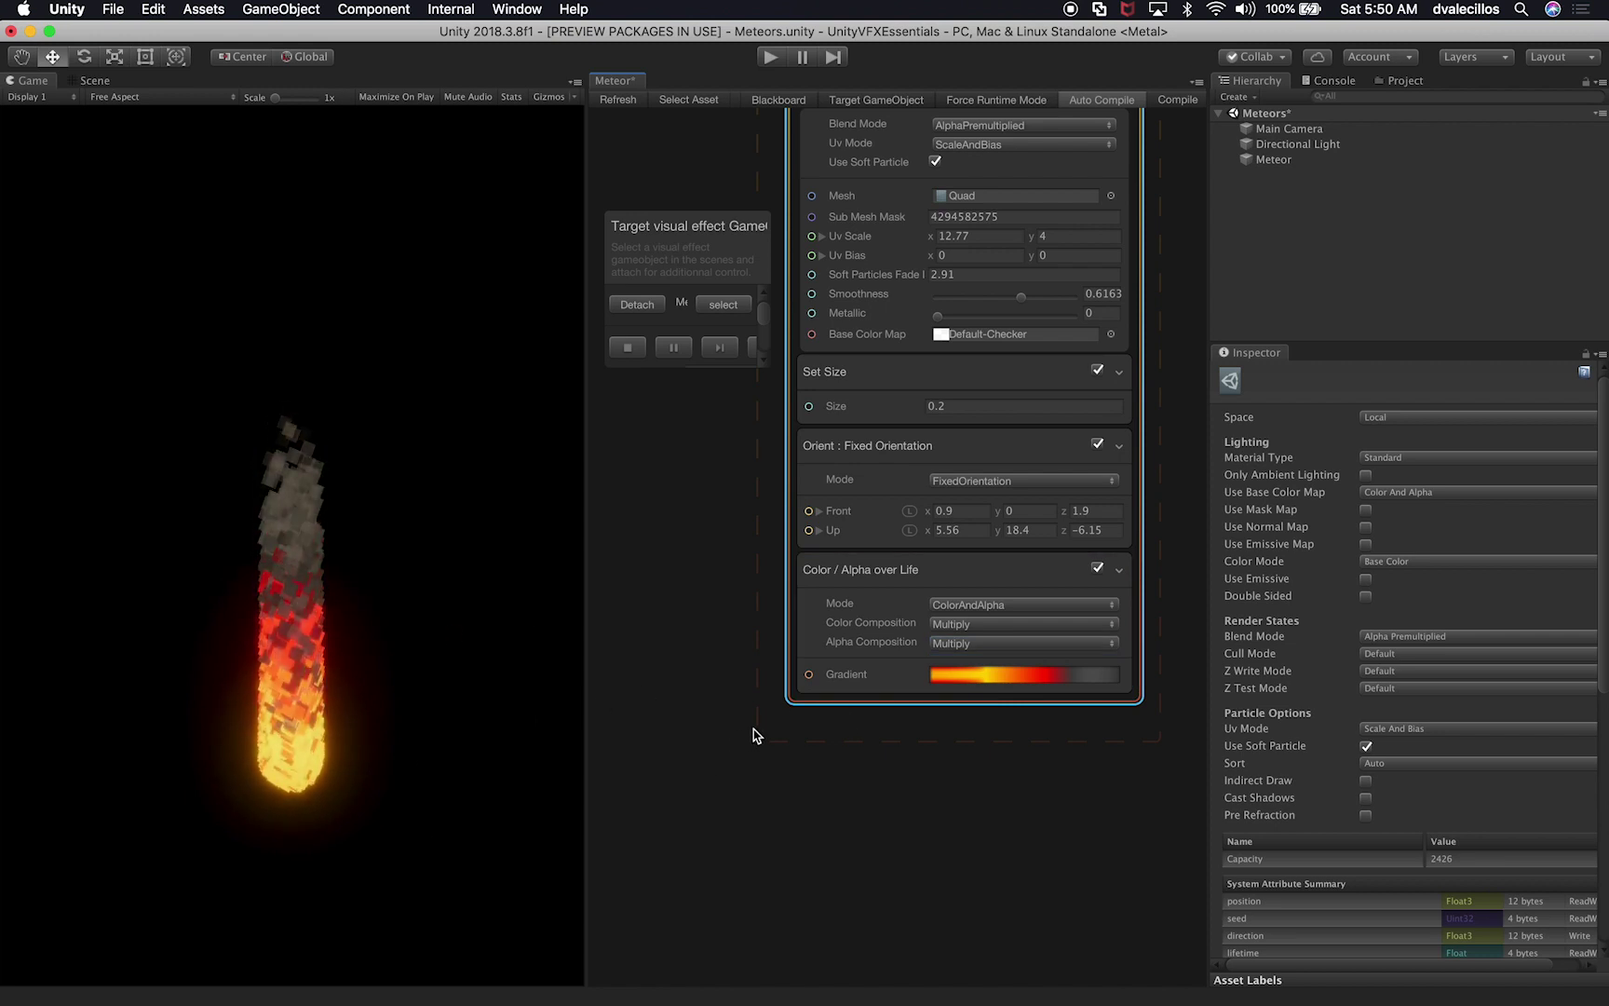
Step: Try blue (0900FF) for the 29.4% color key in the Color / Alpha over Life gradient
{"action": "left_click", "coordinate": [995, 674]}
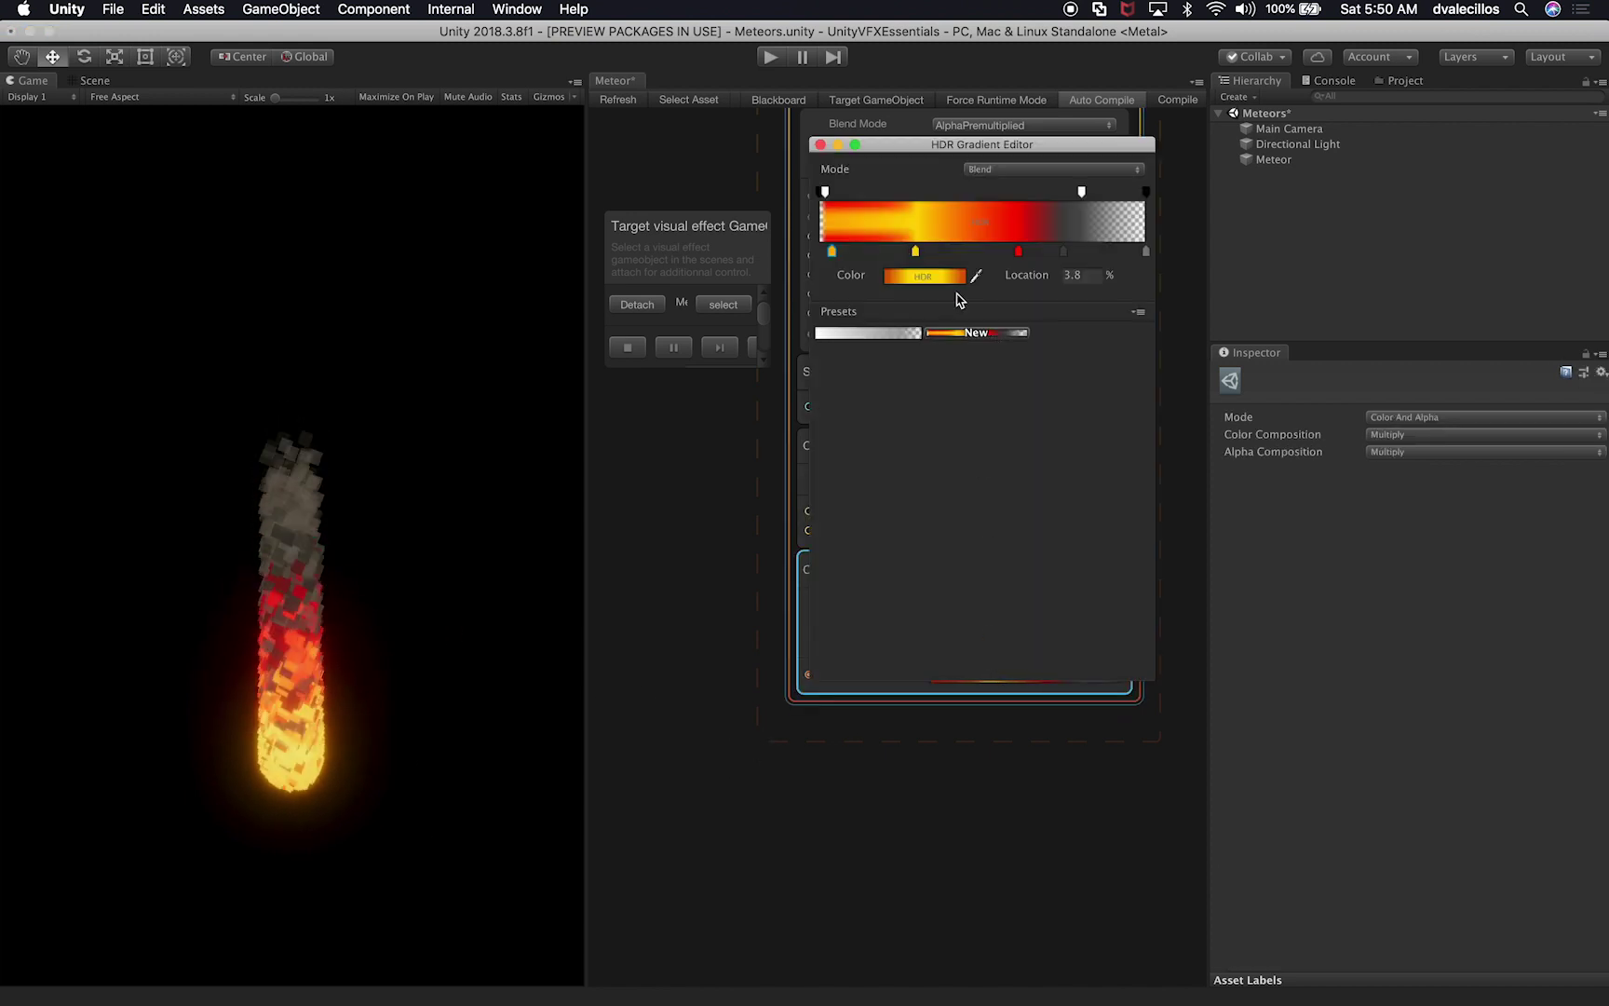
{"action": "left_click", "coordinate": [915, 251]}
{"action": "left_click", "coordinate": [922, 276]}
{"action": "left_click_drag", "start_coordinate": [887, 679], "coordinate": [764, 767]}
{"action": "left_click", "coordinate": [876, 550]}
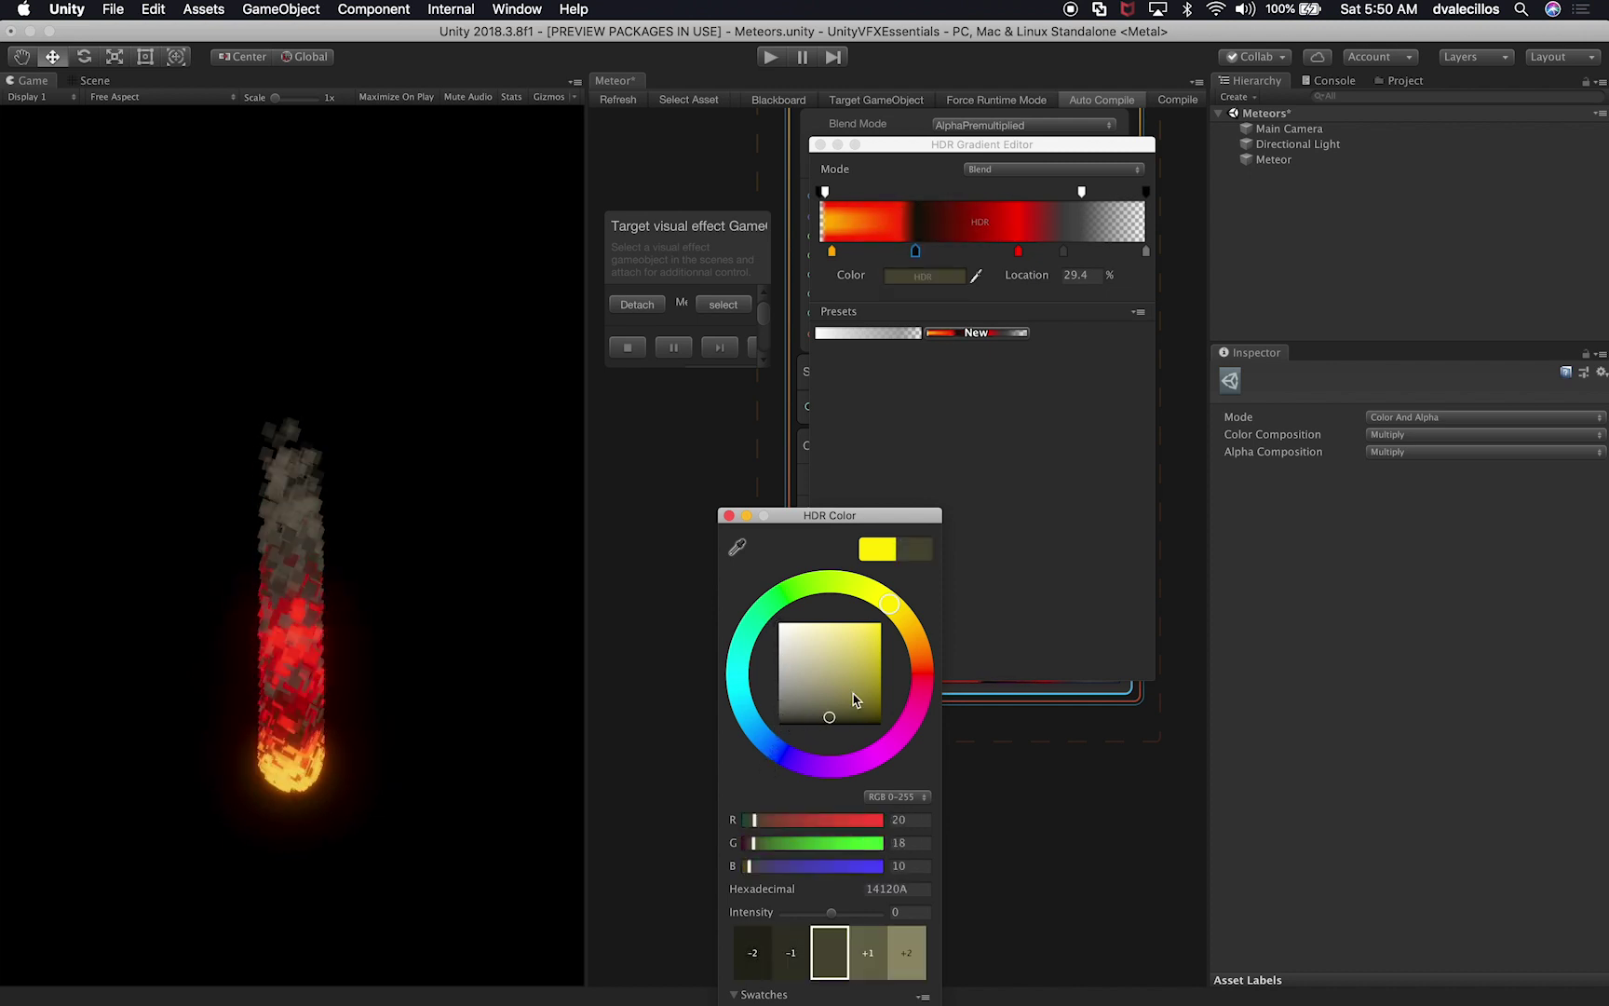
{"action": "left_click", "coordinate": [785, 767]}
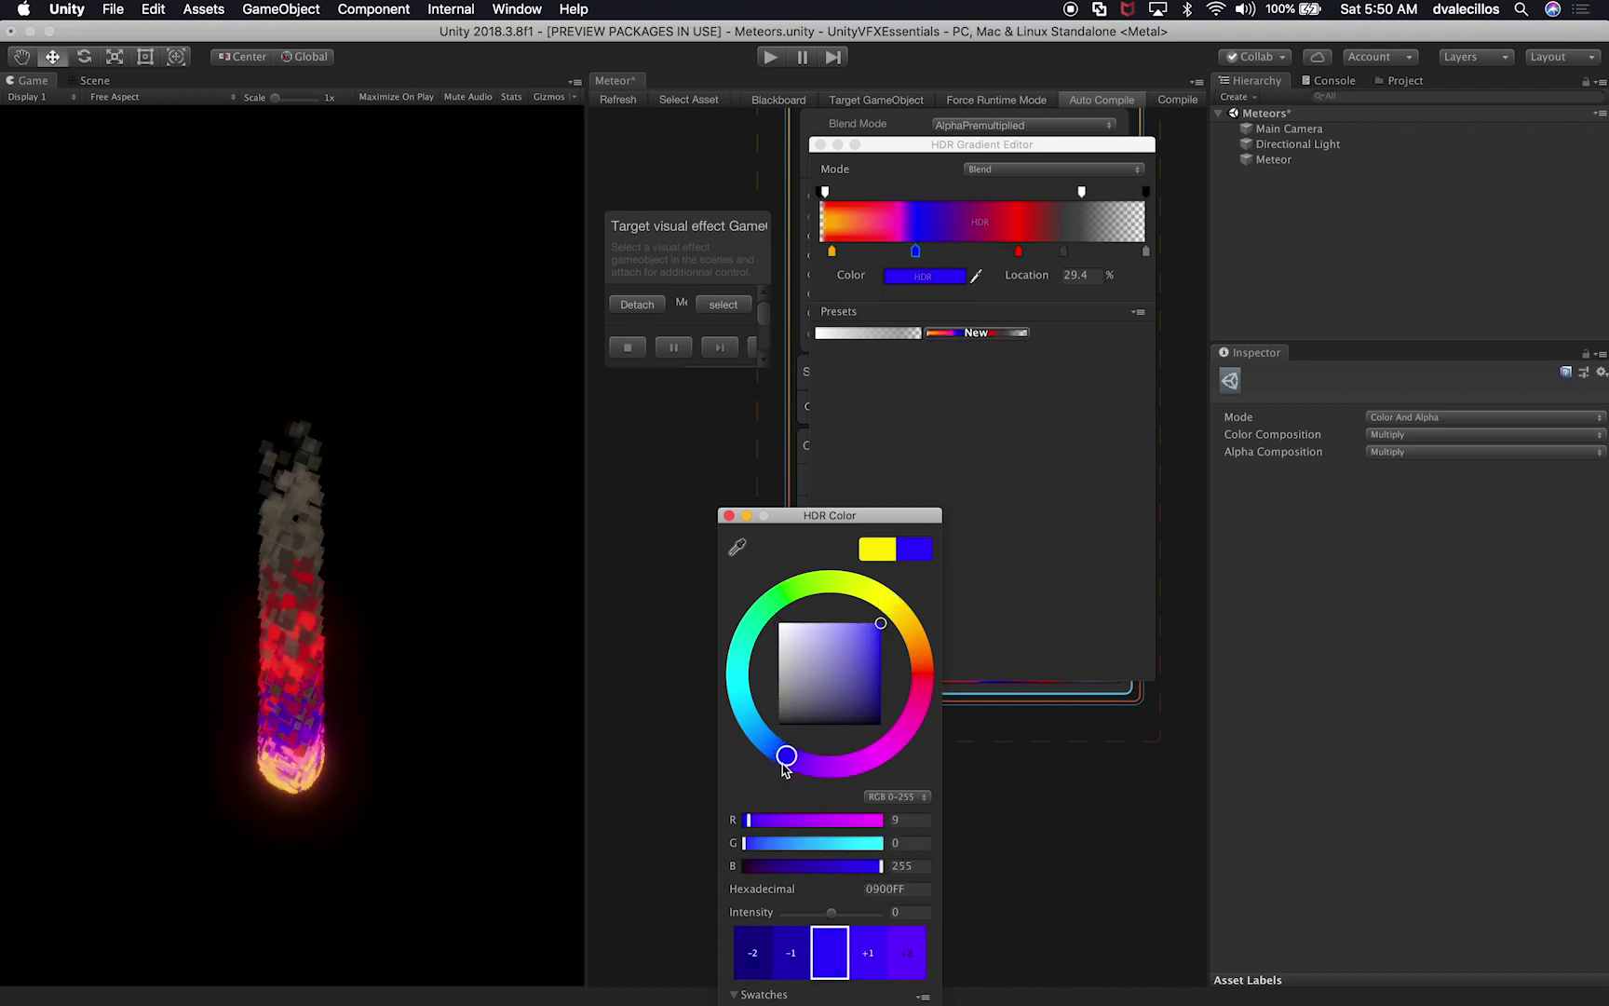
{"action": "left_click", "coordinate": [730, 516]}
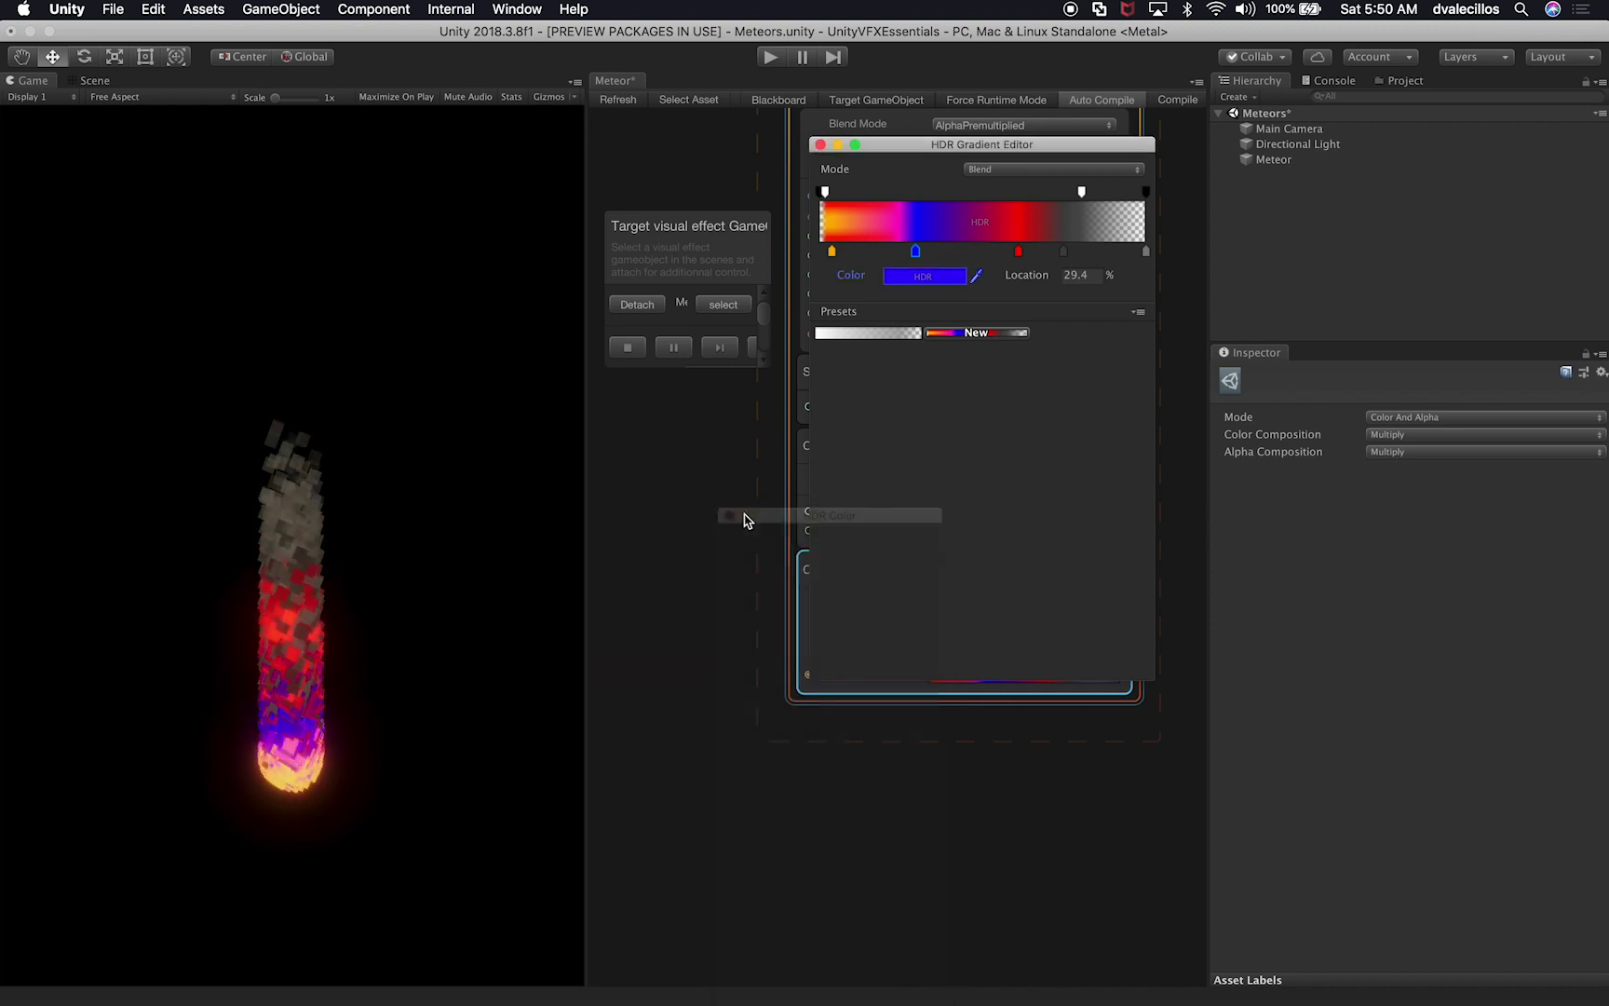
{"action": "left_click", "coordinate": [821, 146]}
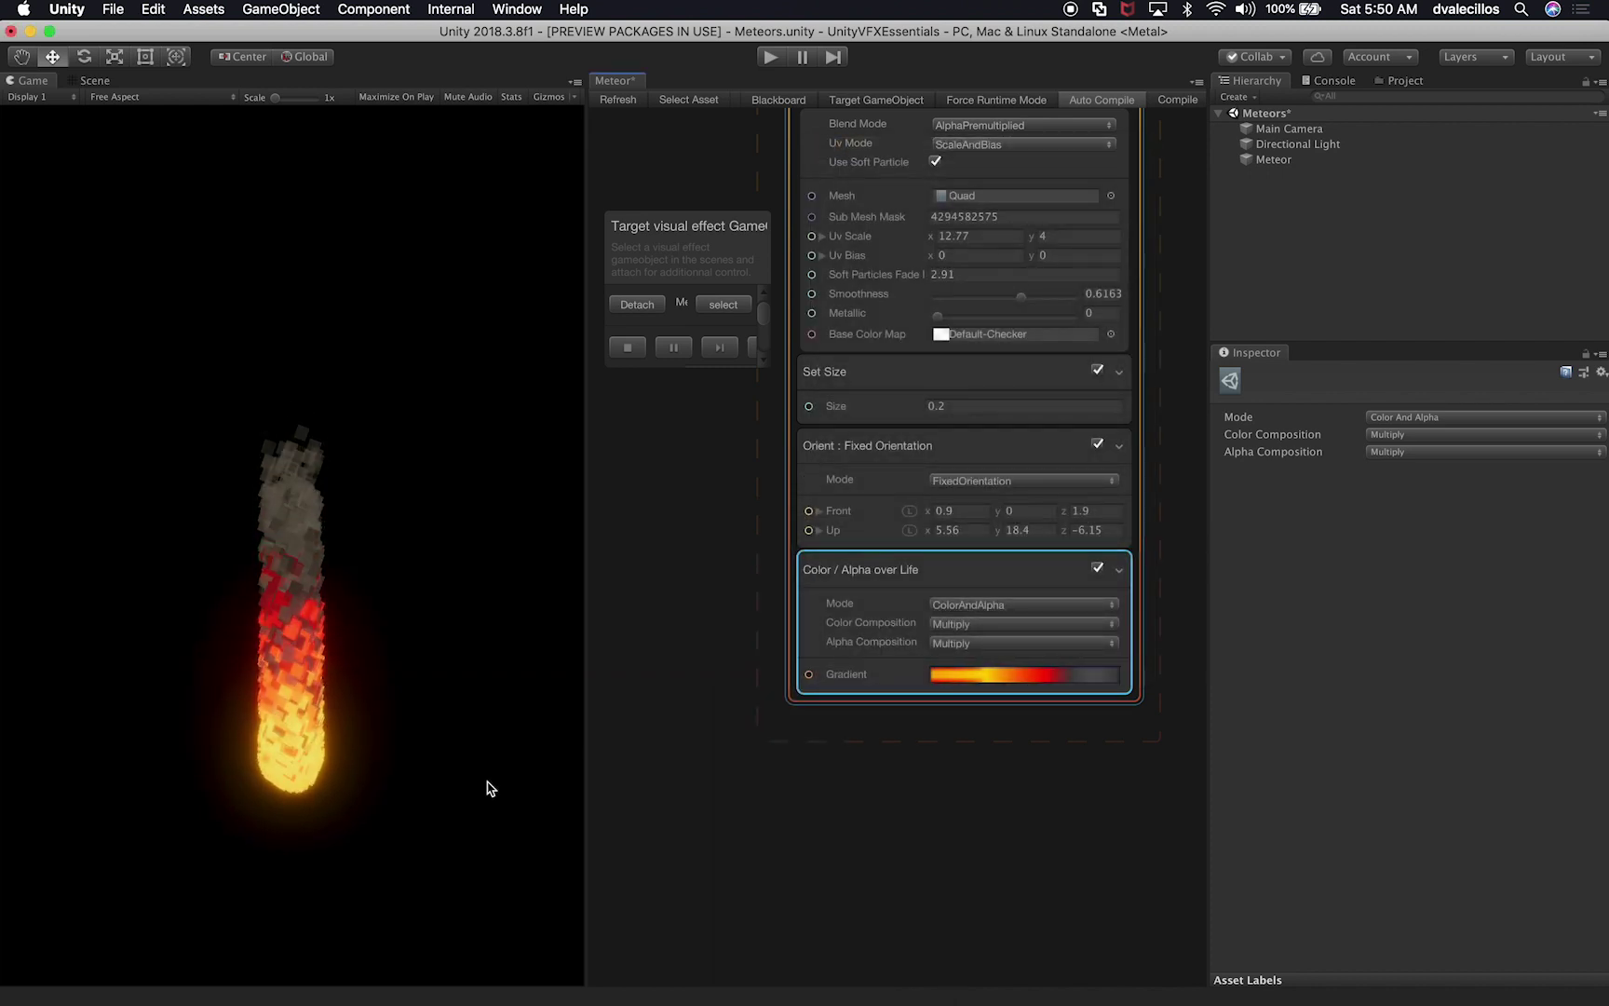
Step: Duplicate the Meteor object and move the copy to about X 4.56, Y 4.07 in a back view of the scene
{"action": "scroll", "coordinate": [737, 707], "scroll_direction": "down", "scroll_amount": 5}
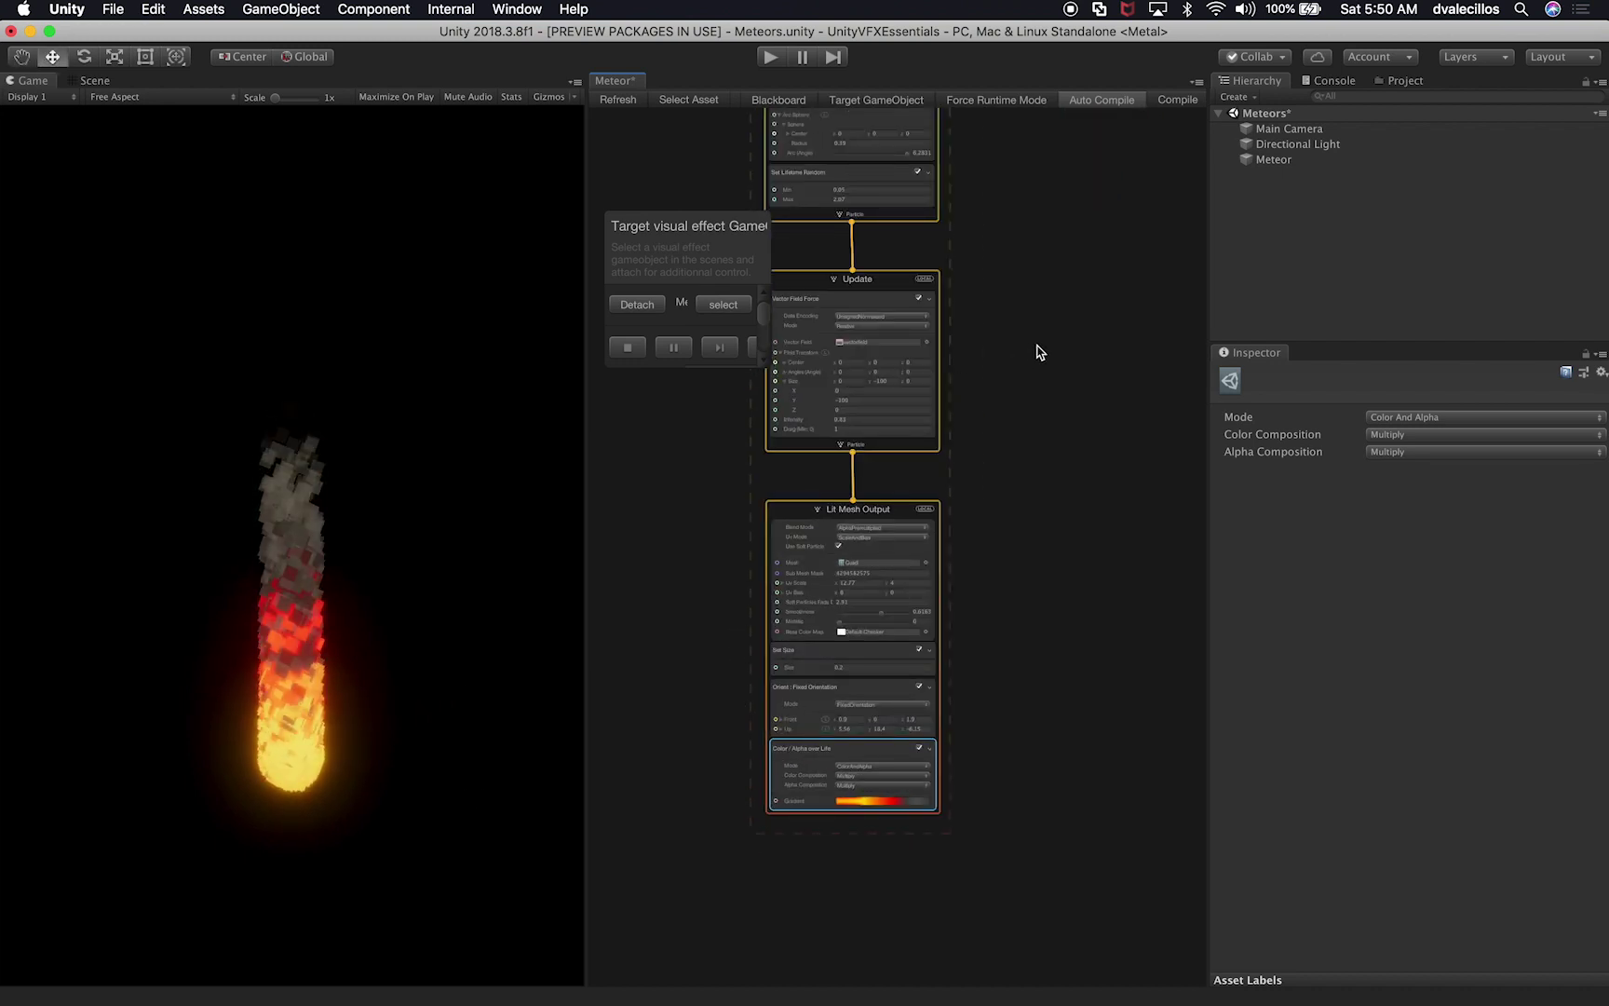
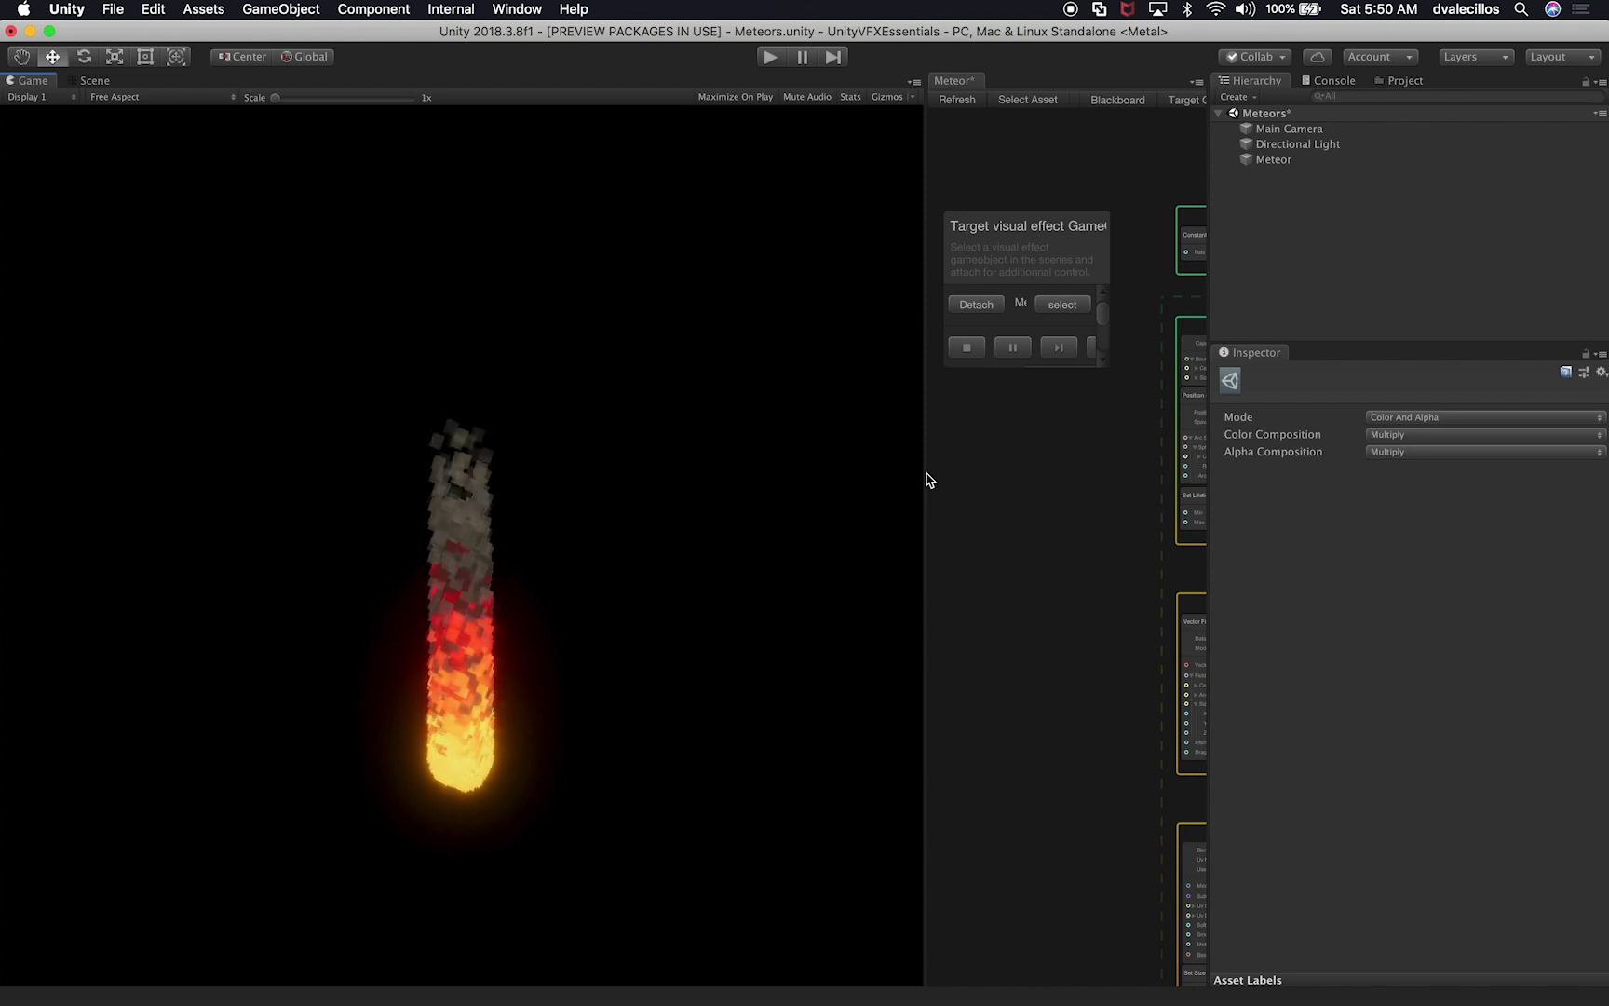
{"action": "left_click", "coordinate": [1283, 161]}
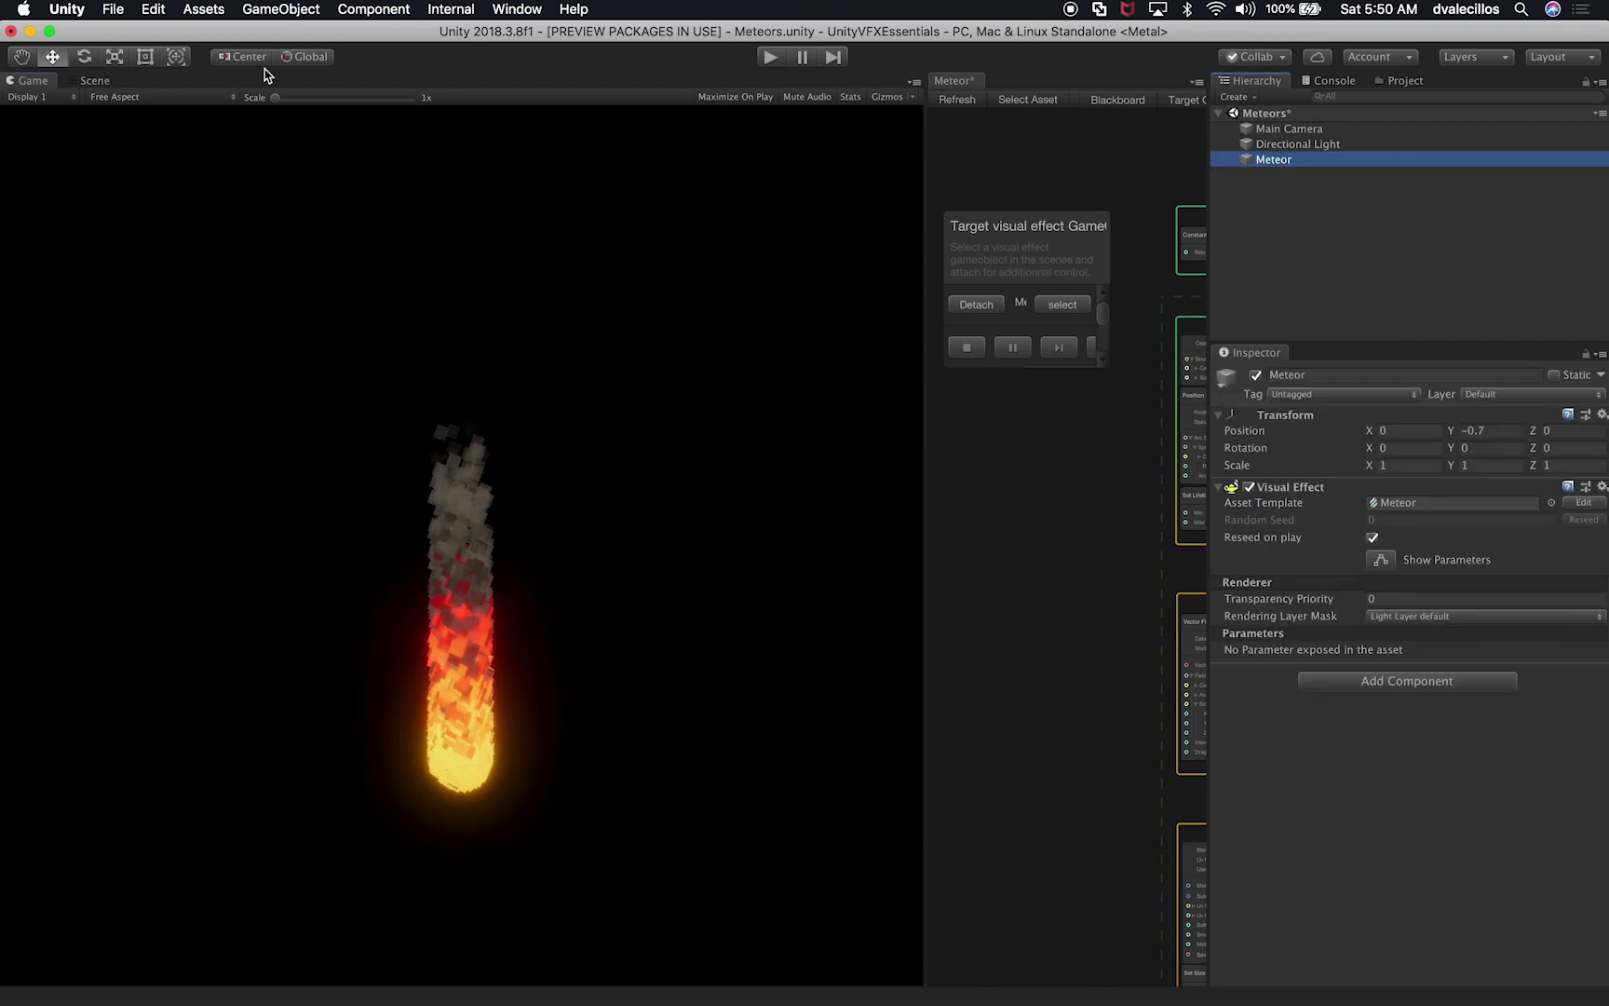
{"action": "left_click", "coordinate": [102, 81]}
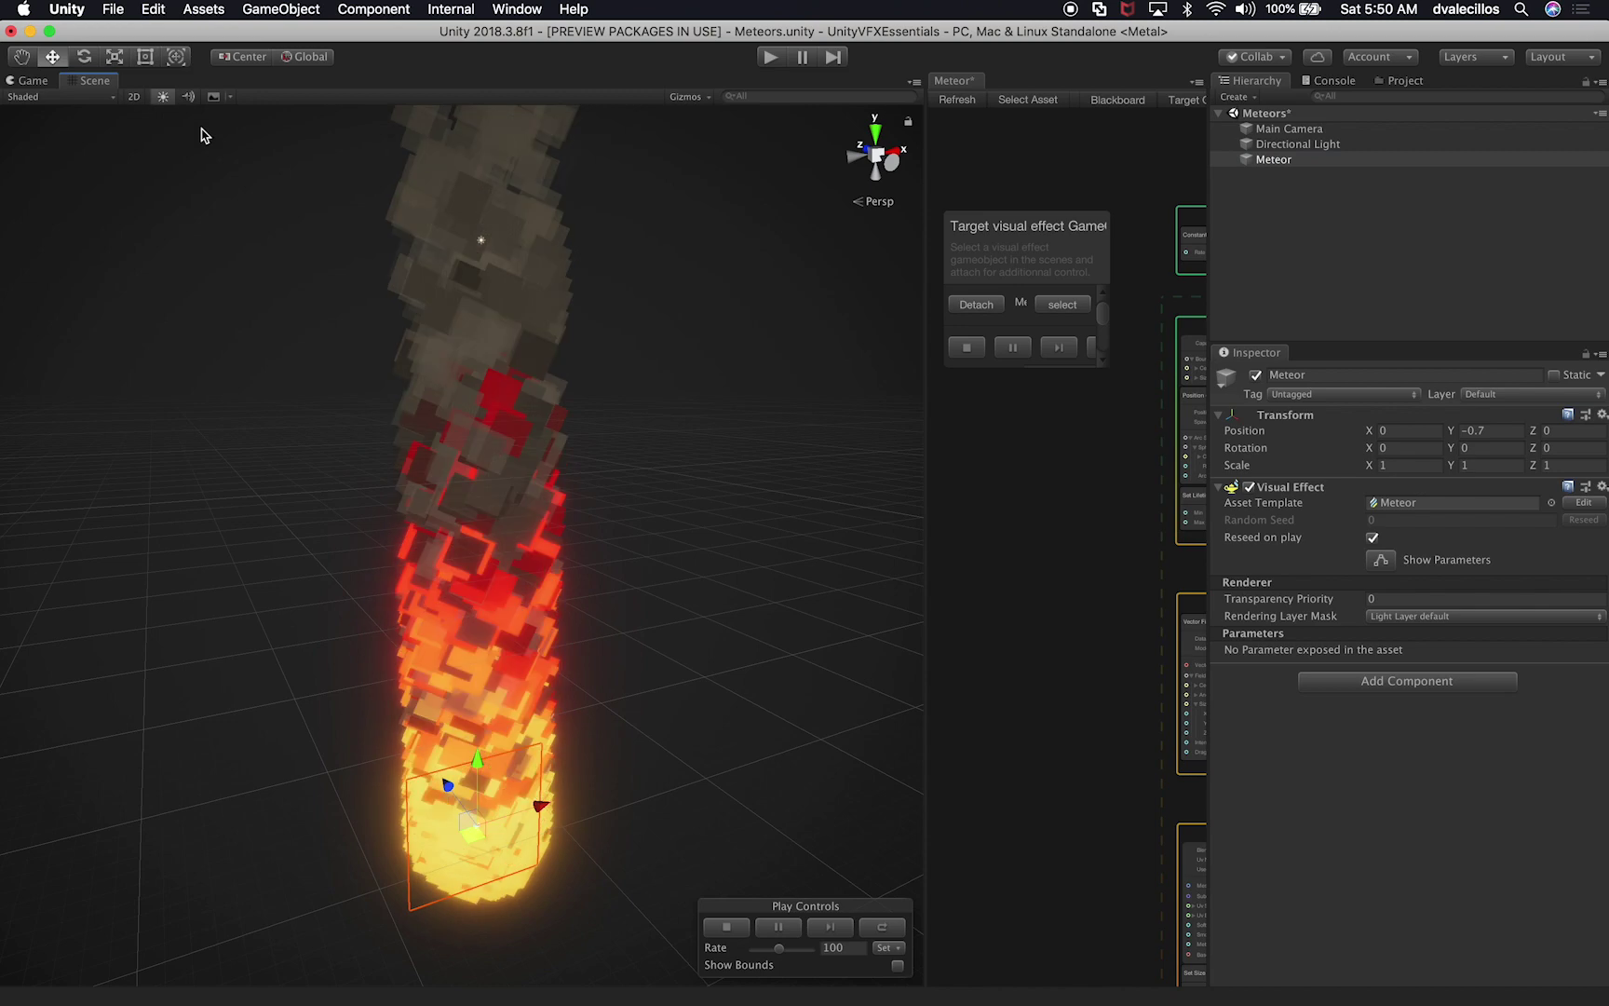
{"action": "left_click", "coordinate": [886, 163]}
{"action": "left_click", "coordinate": [894, 156]}
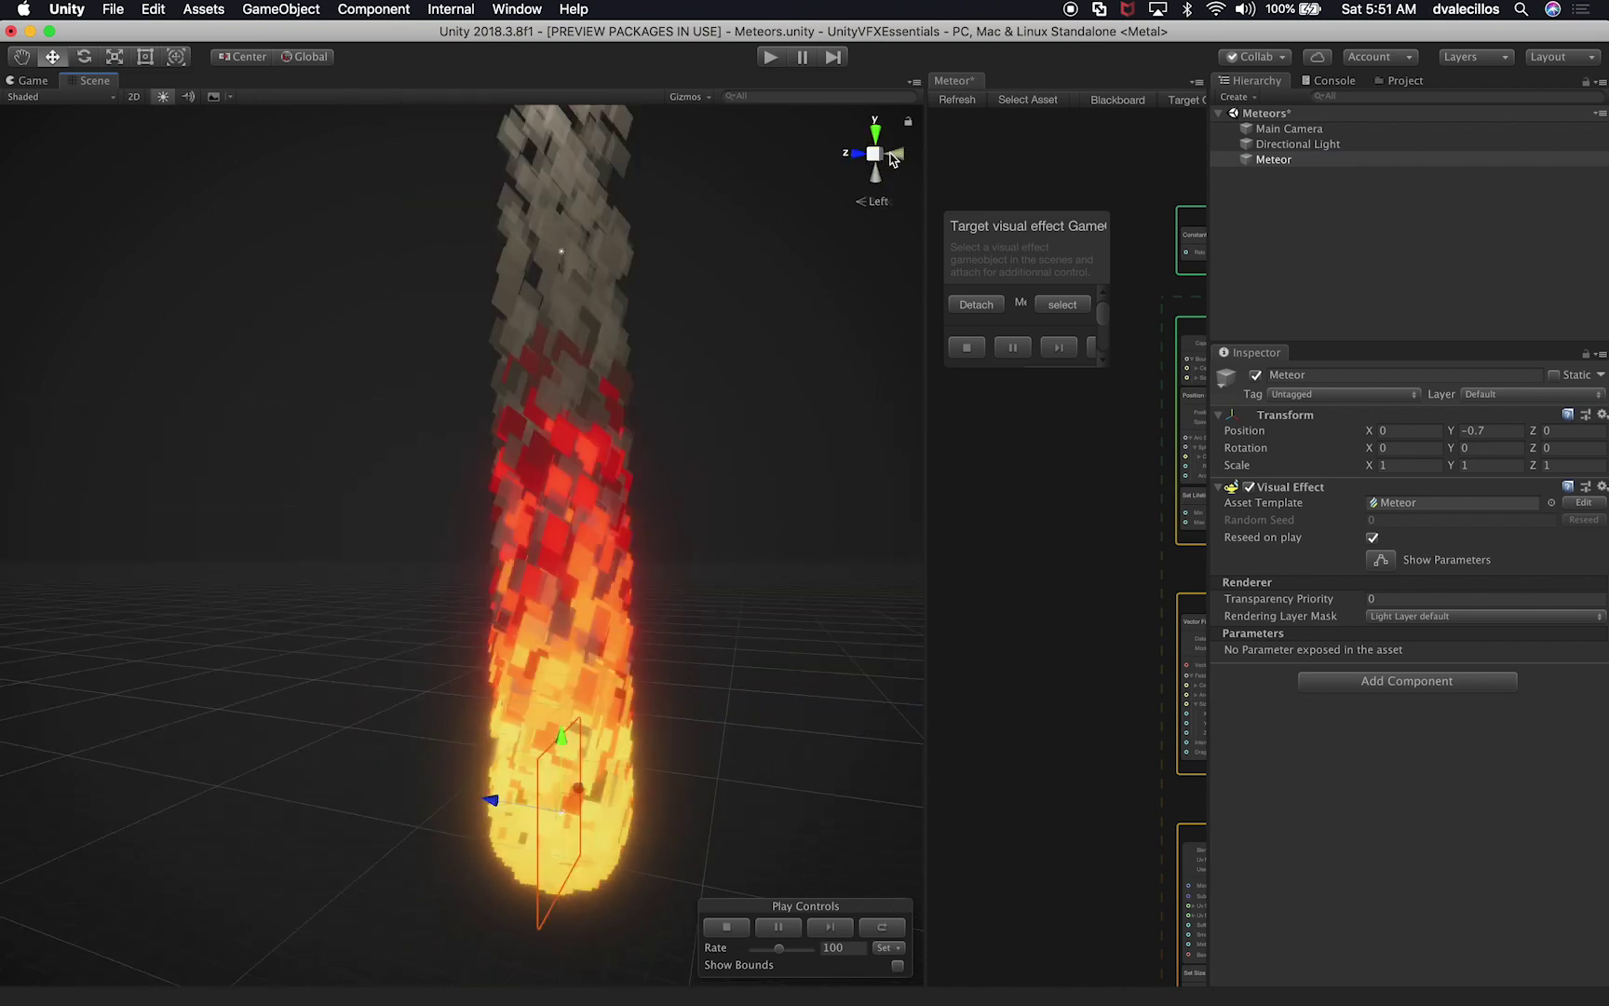
{"action": "scroll", "coordinate": [713, 482], "scroll_direction": "down", "scroll_amount": 2}
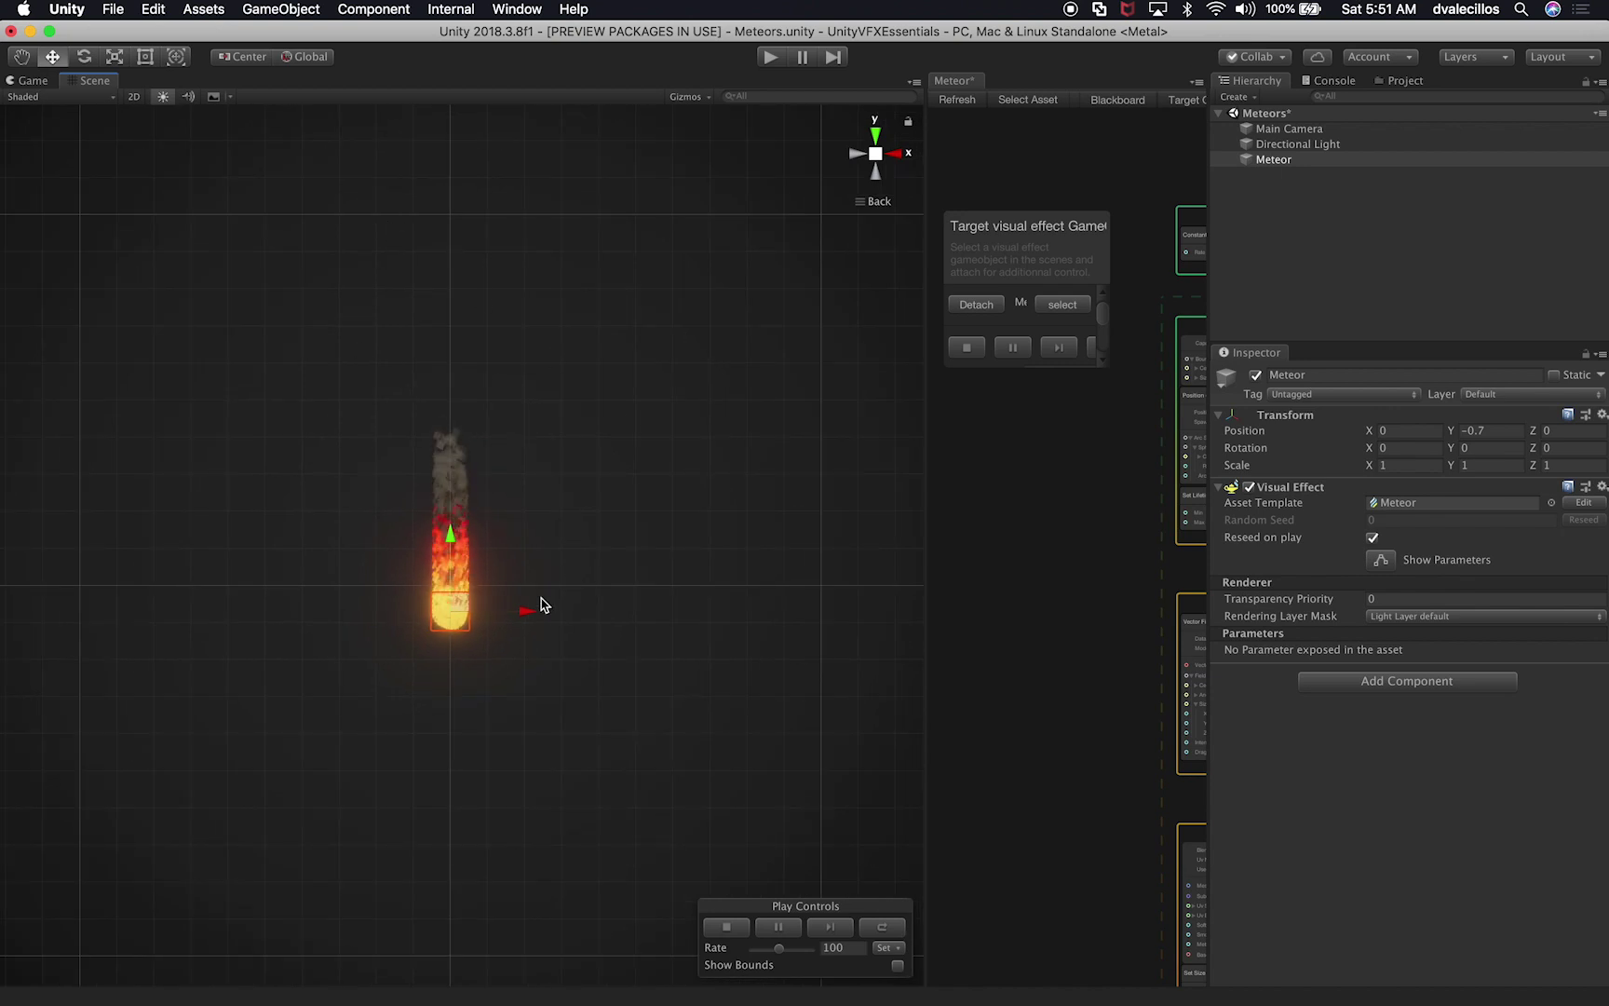
{"action": "key", "text": "super+d"}
{"action": "left_click_drag", "start_coordinate": [529, 617], "coordinate": [694, 611]}
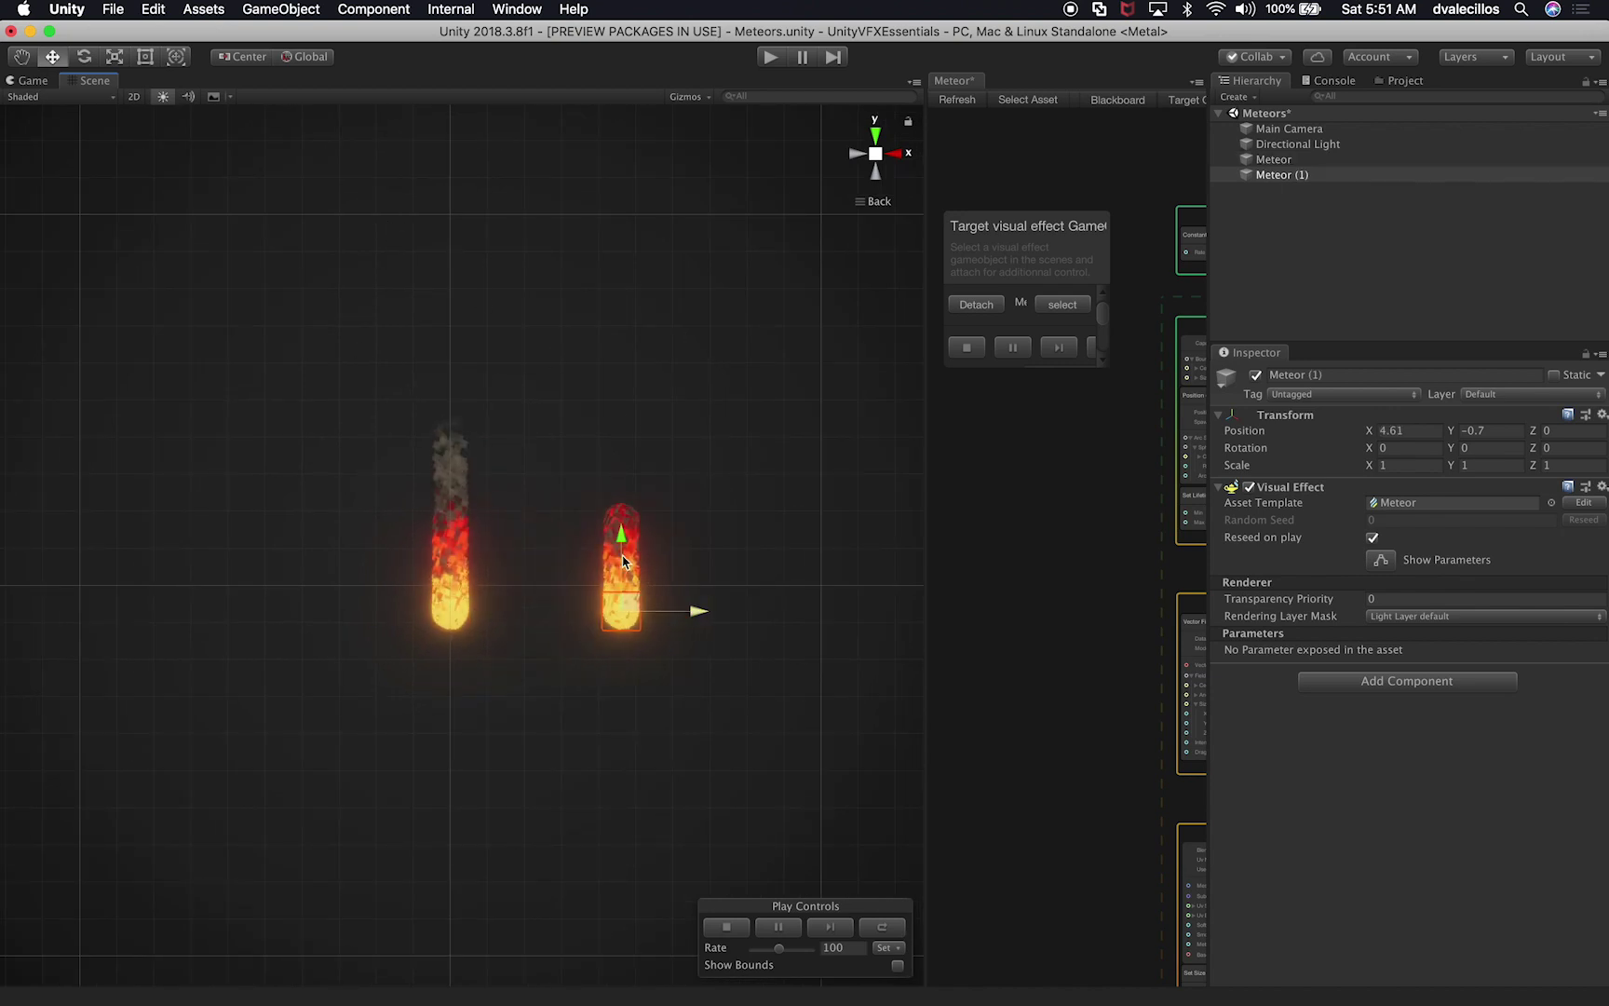
{"action": "left_click", "coordinate": [28, 81]}
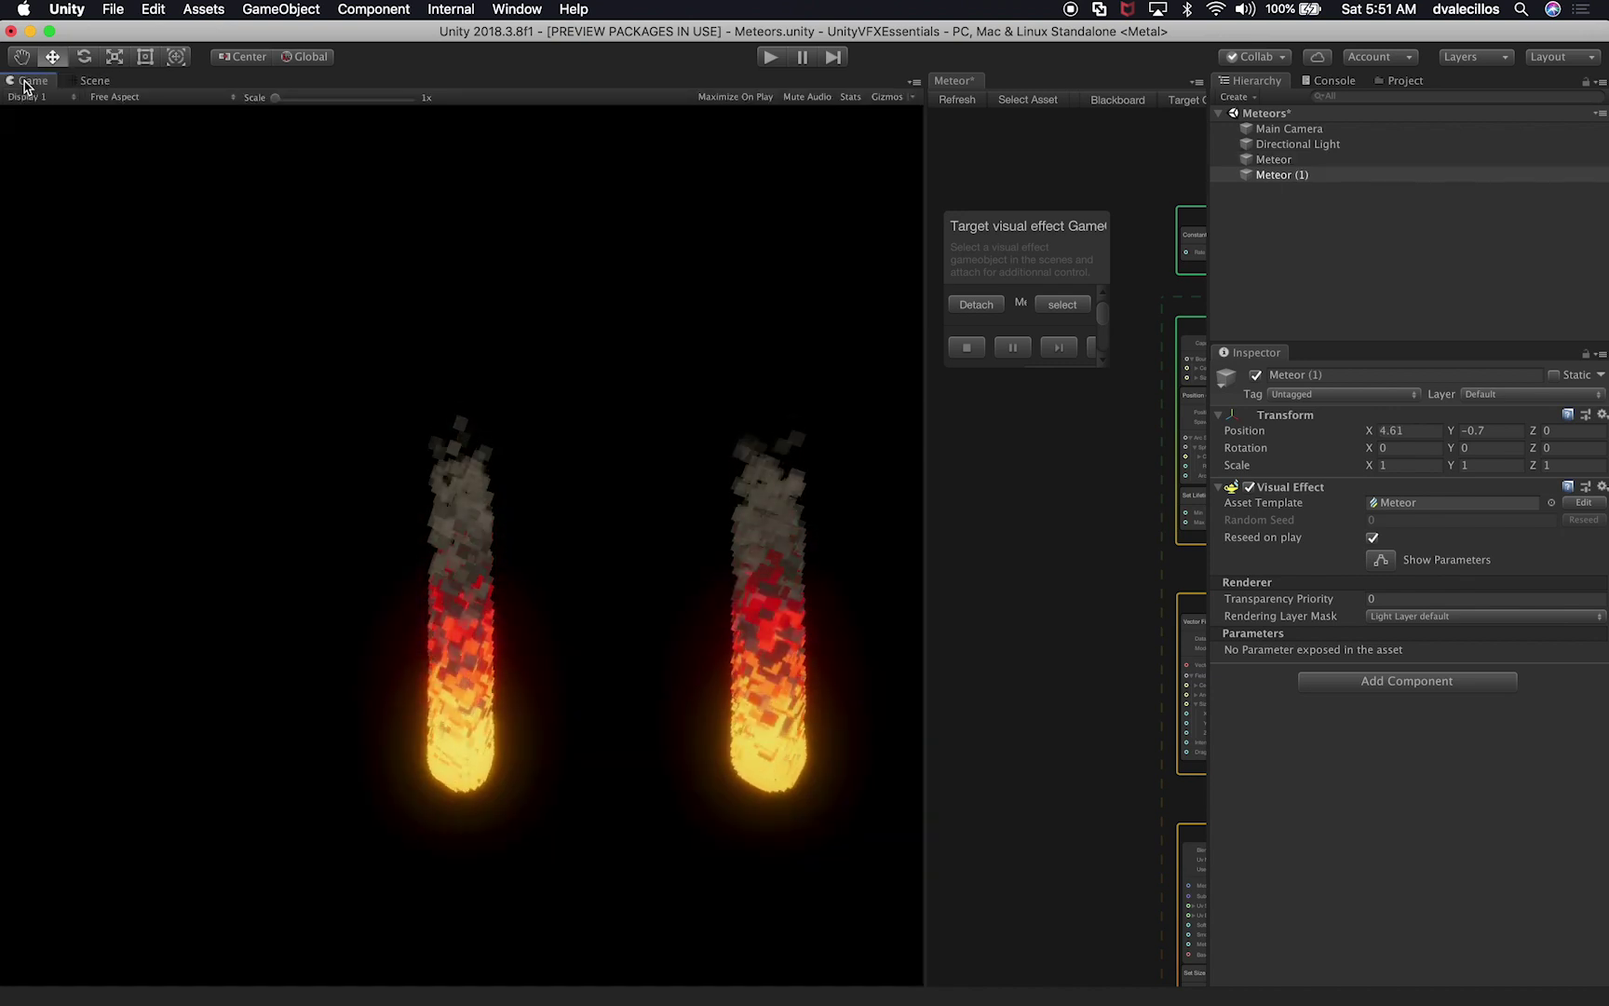
{"action": "left_click", "coordinate": [94, 80]}
{"action": "left_click_drag", "start_coordinate": [619, 397], "coordinate": [621, 360]}
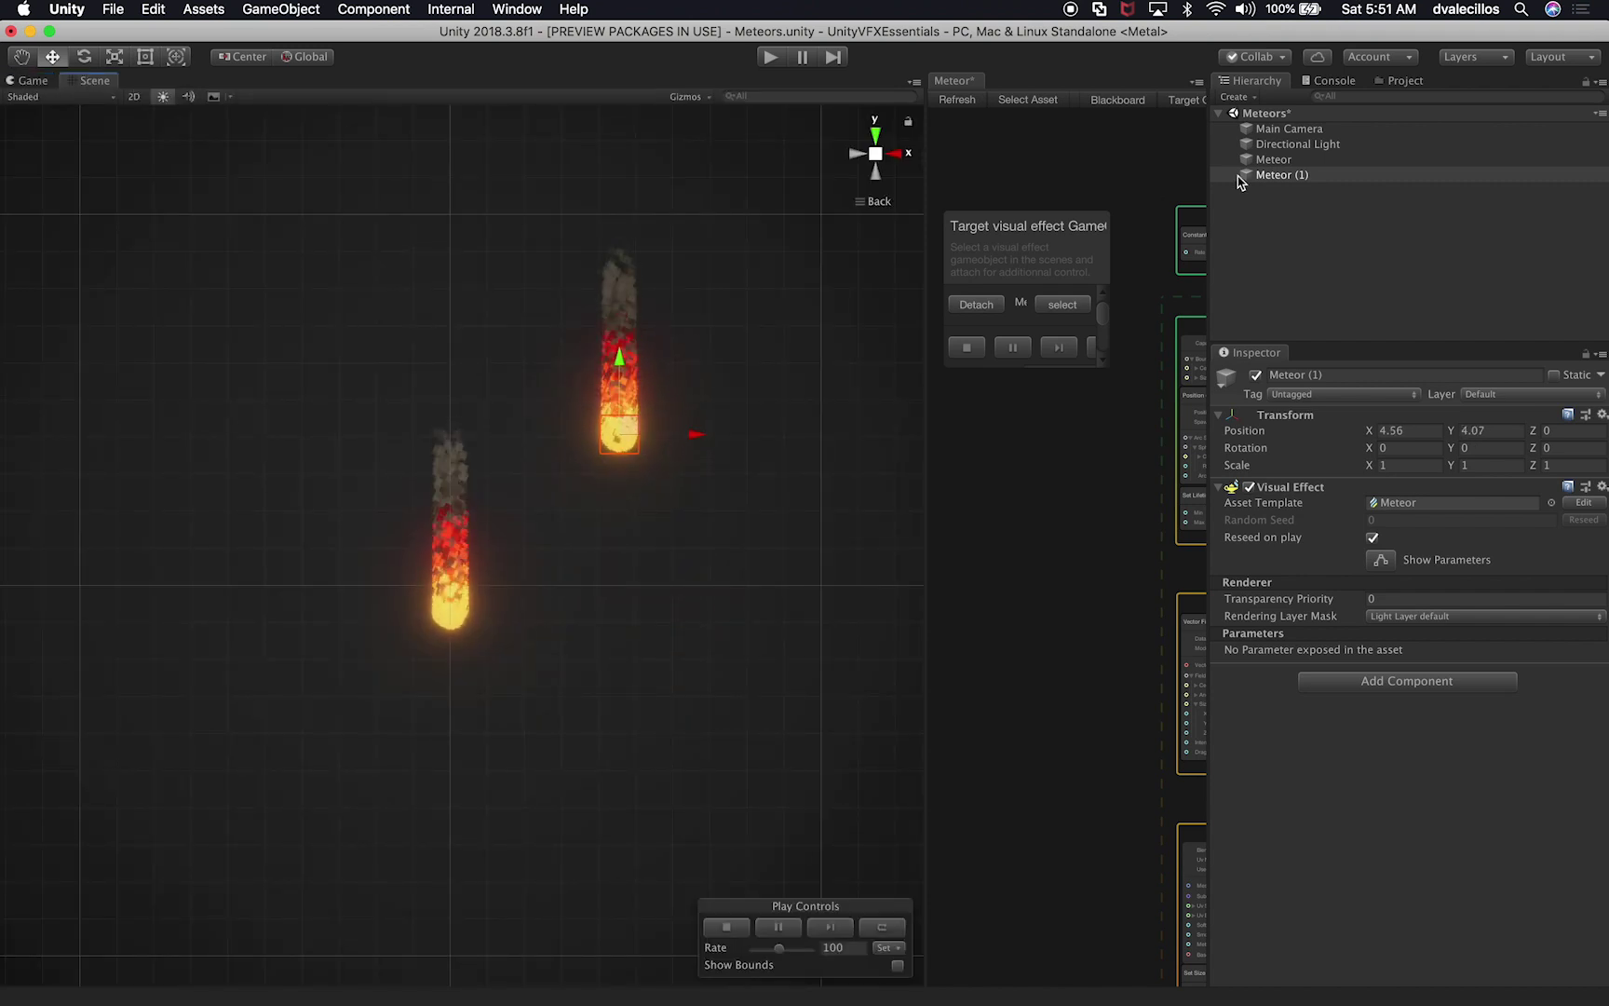
Step: Rename the original Meteor object as Meteor_1
{"action": "left_click", "coordinate": [1274, 162]}
{"action": "left_click", "coordinate": [1274, 163]}
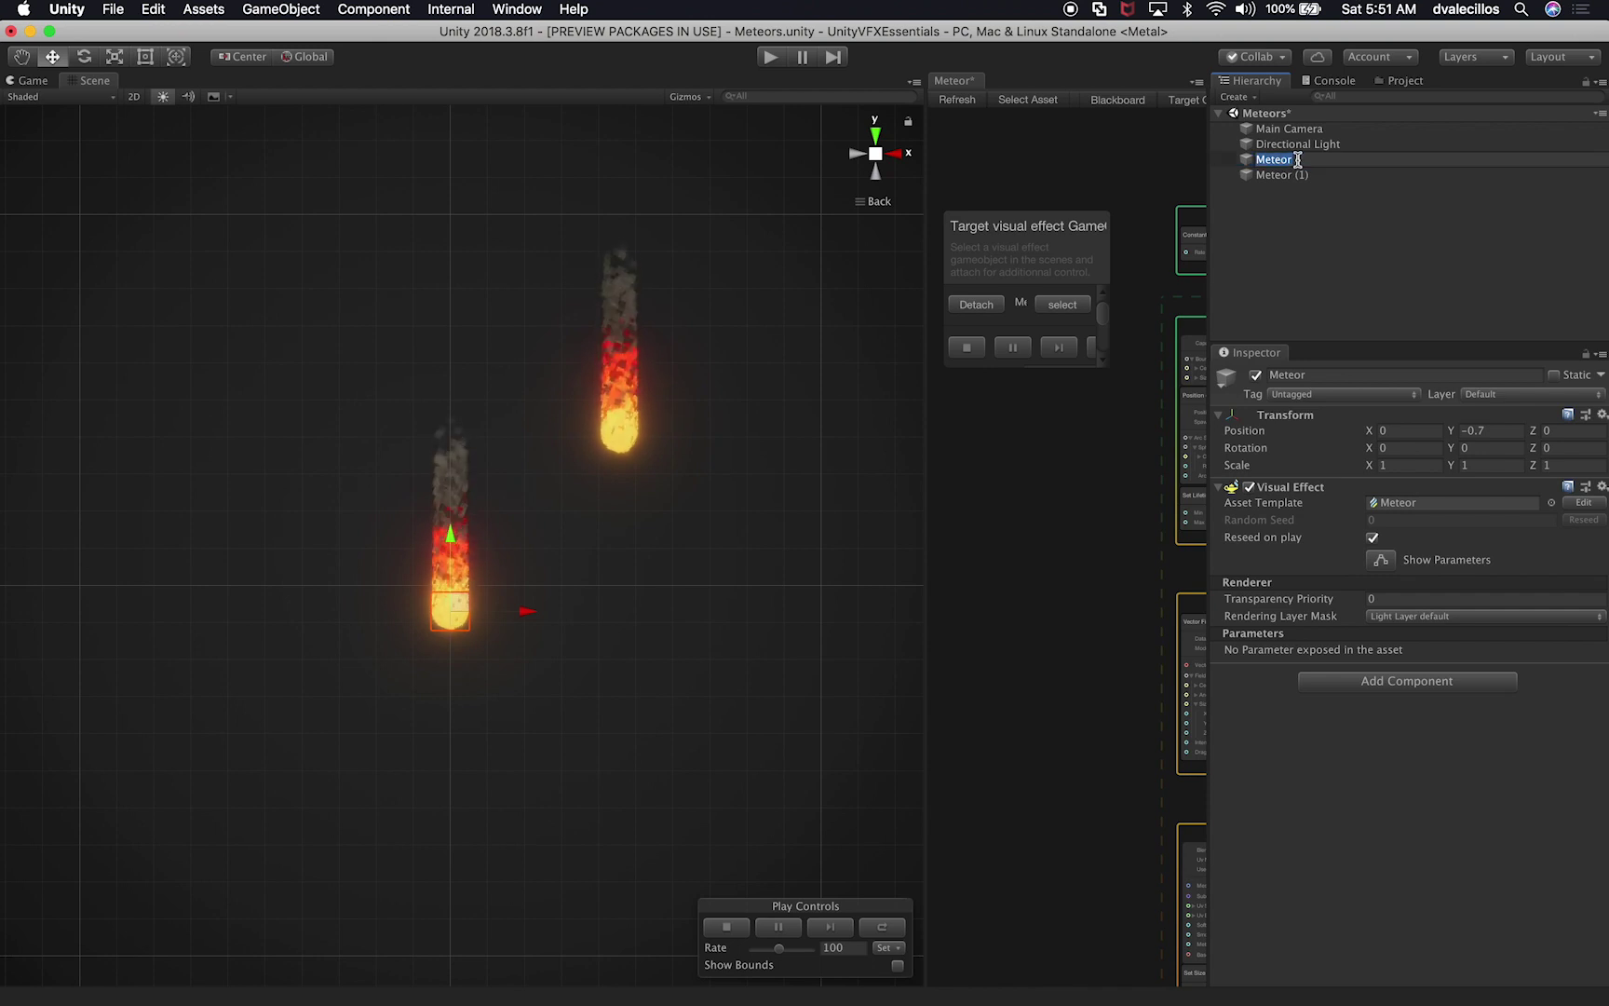
{"action": "key", "text": "Right"}
{"action": "type", "text": "_1"}
{"action": "key", "text": "Return"}
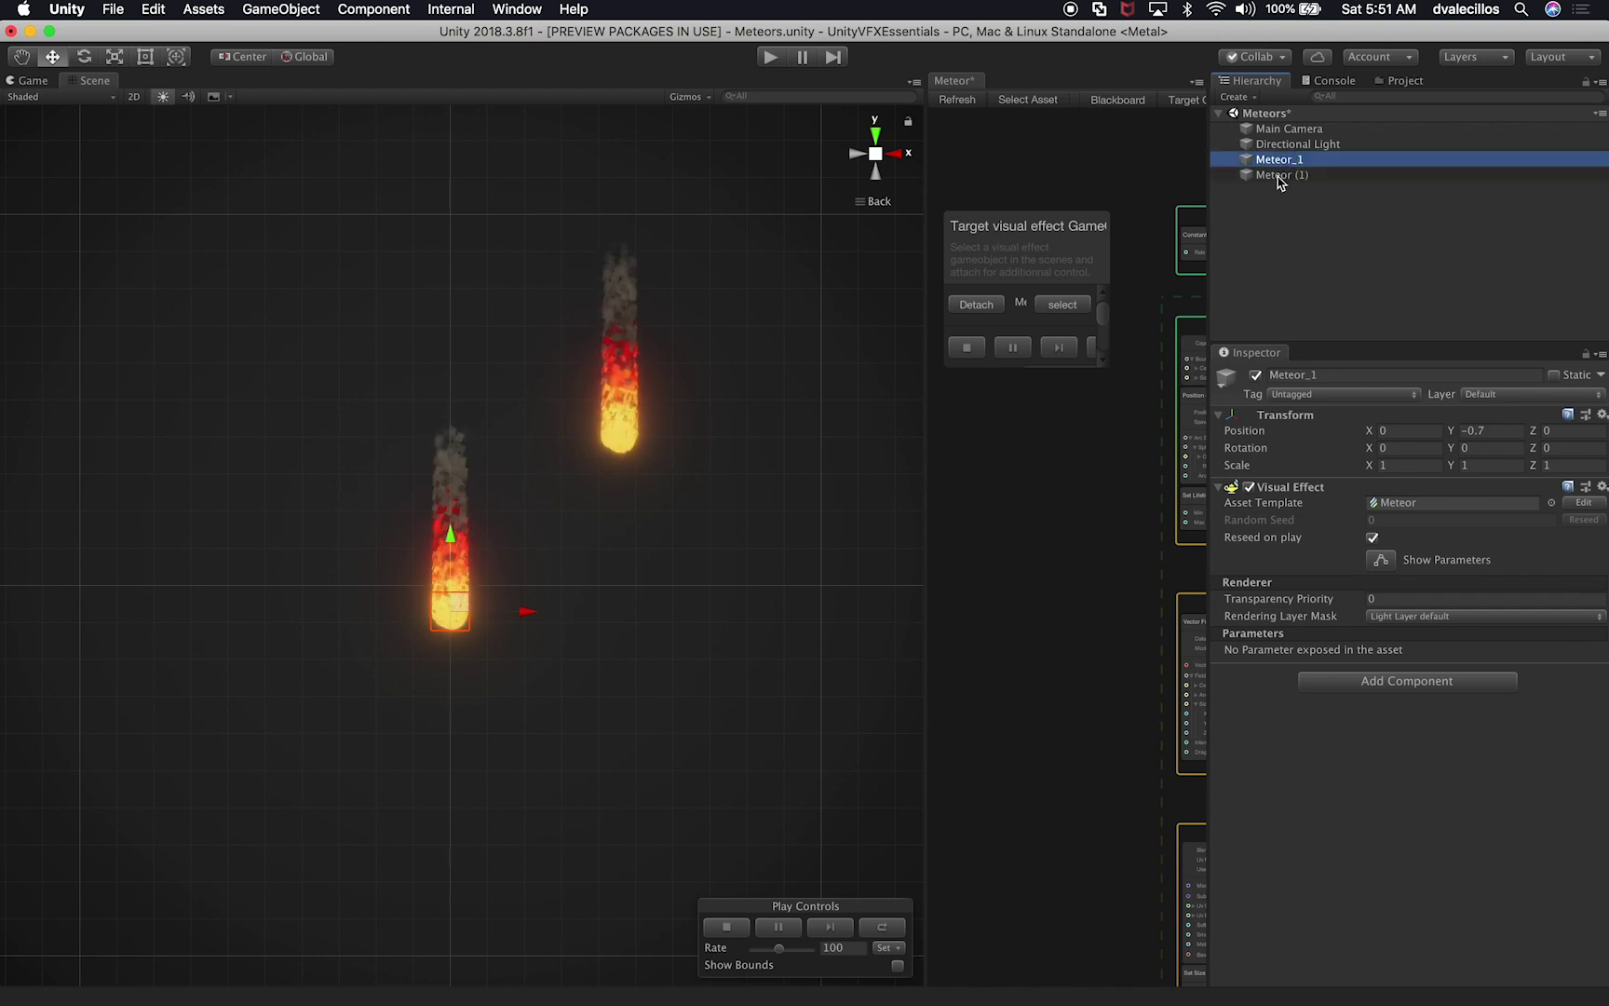
Step: Rename the duplicated Meteor object as Meteor_2
{"action": "left_click", "coordinate": [1301, 178]}
{"action": "left_click", "coordinate": [1301, 177]}
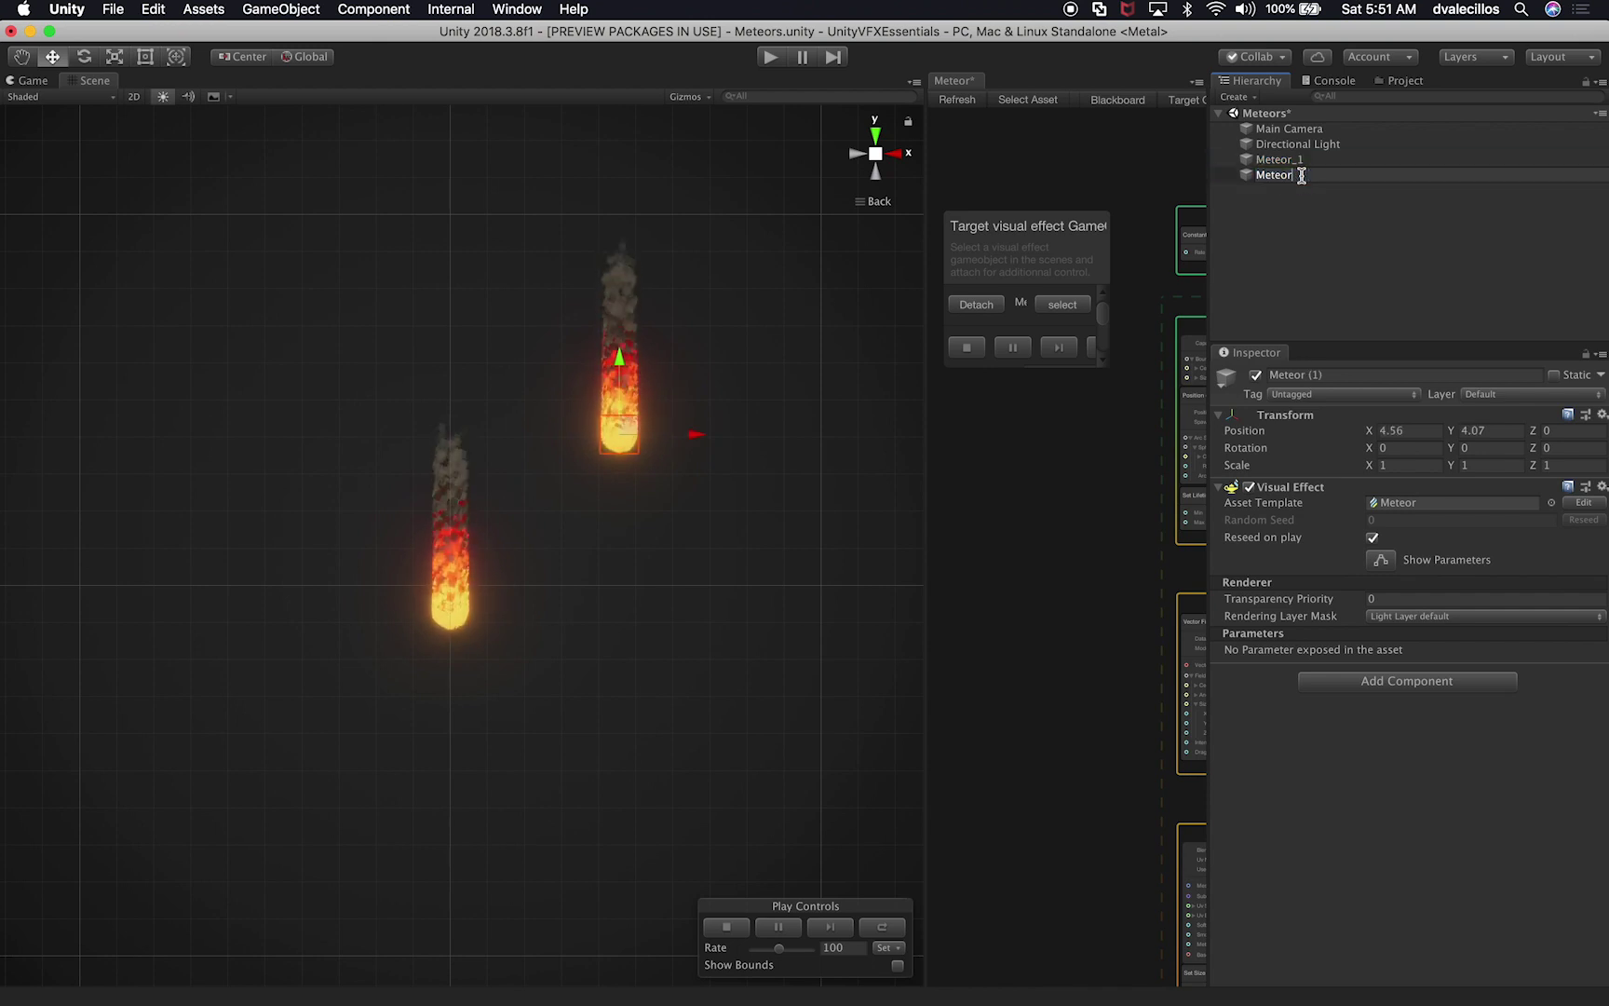
{"action": "type", "text": "Meteor_2"}
{"action": "key", "text": "Return"}
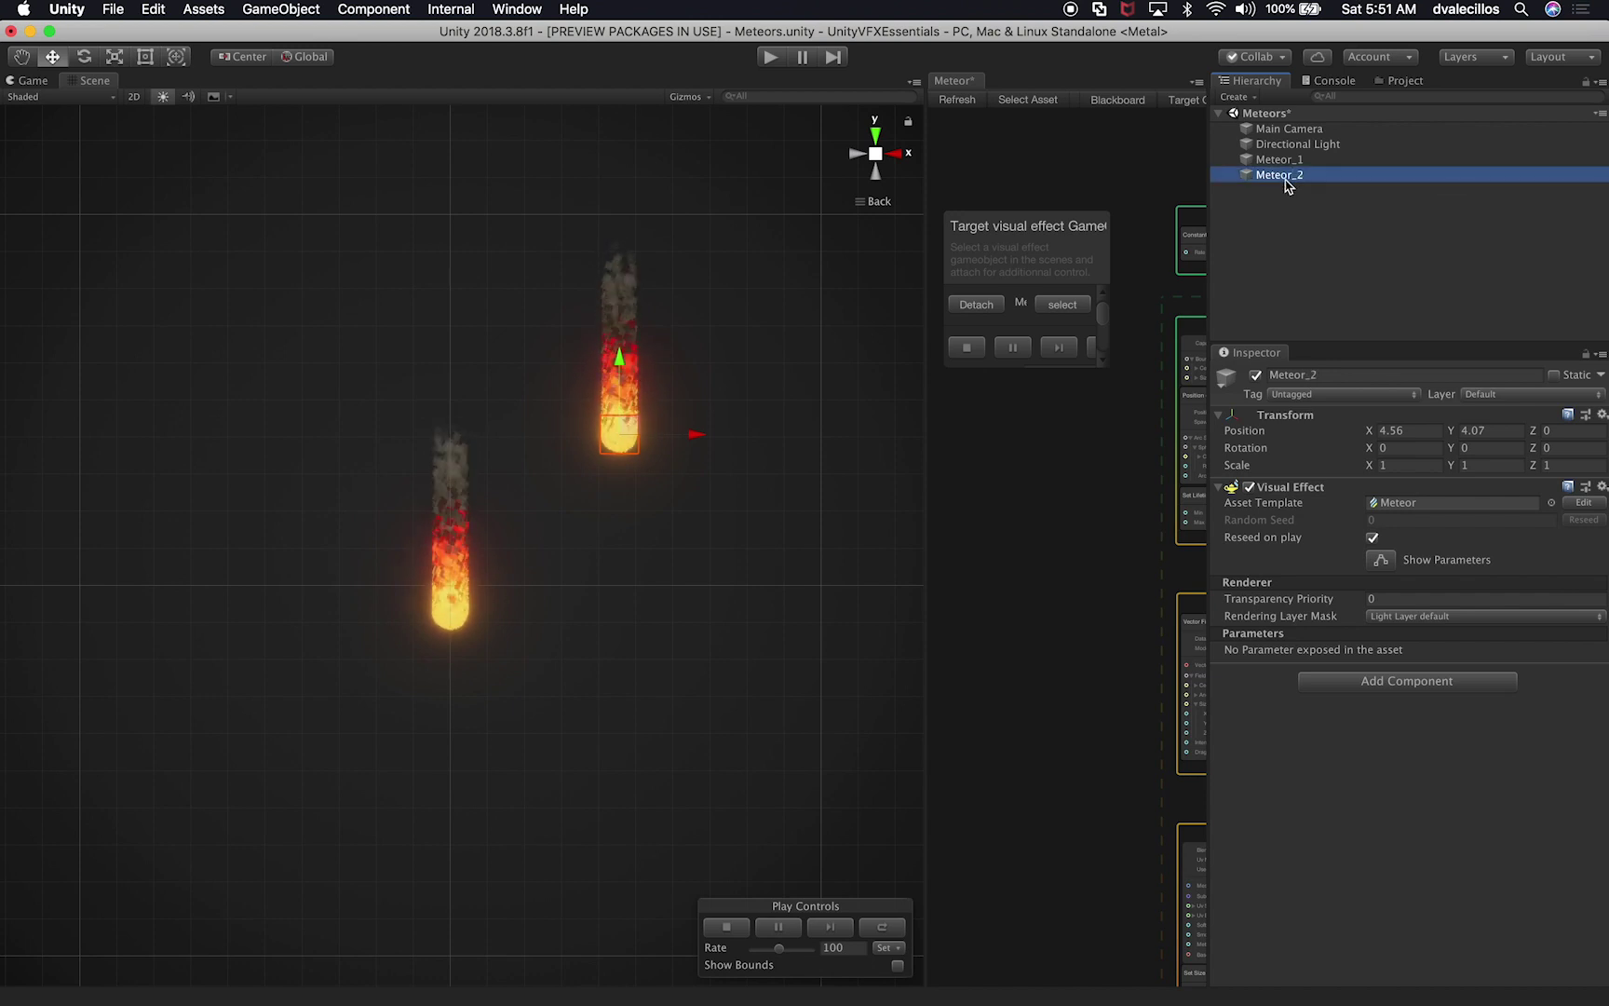
Step: Duplicate Meteor_2 and move the copy to about X -5.06, Y 5.68, checking its placement in the Game view
{"action": "key", "text": "super+d"}
{"action": "left_click_drag", "start_coordinate": [700, 435], "coordinate": [352, 435]}
{"action": "left_click_drag", "start_coordinate": [267, 364], "coordinate": [262, 434]}
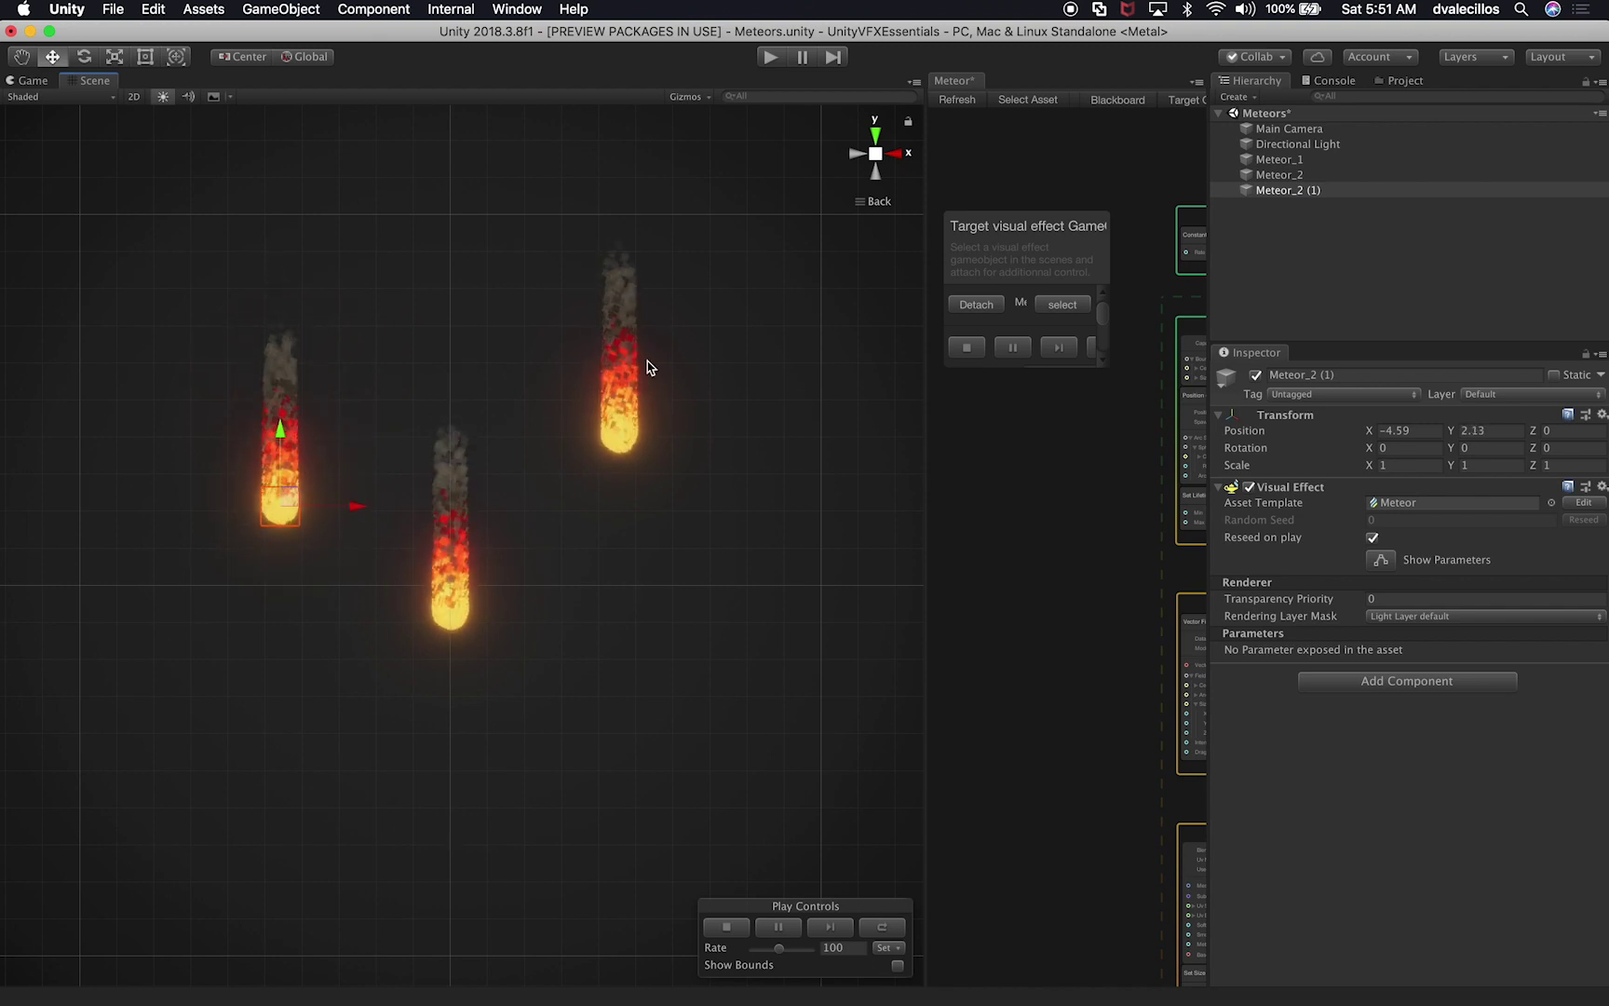
{"action": "left_click_drag", "start_coordinate": [348, 510], "coordinate": [332, 503]}
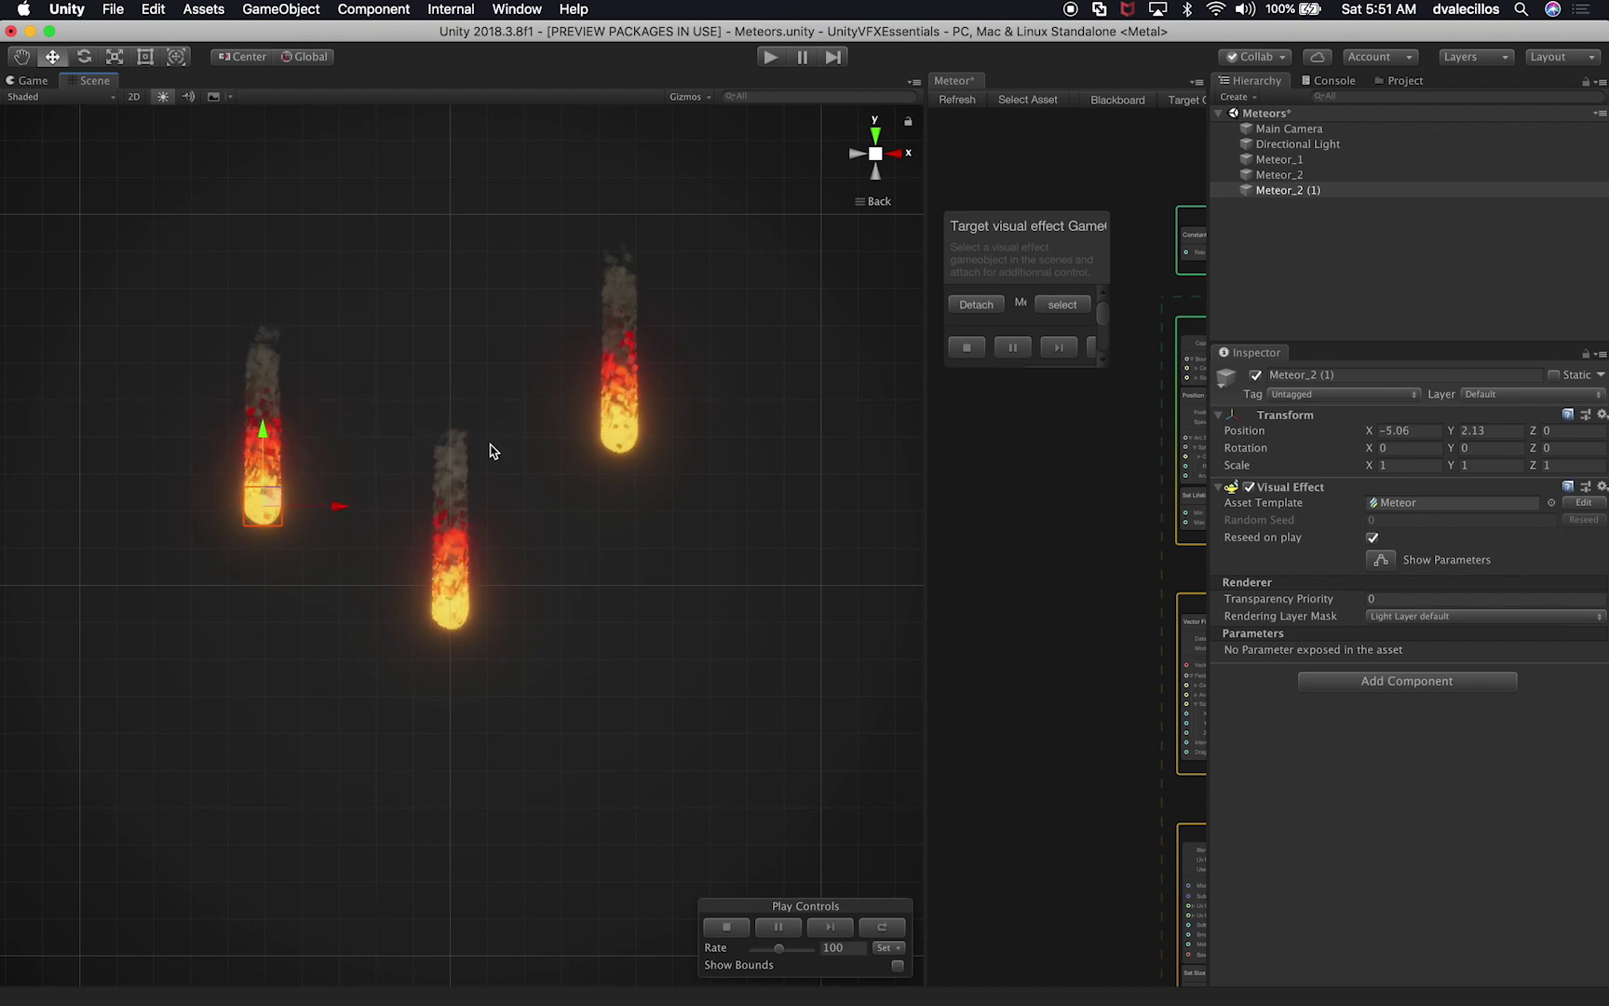
{"action": "left_click_drag", "start_coordinate": [263, 431], "coordinate": [309, 168]}
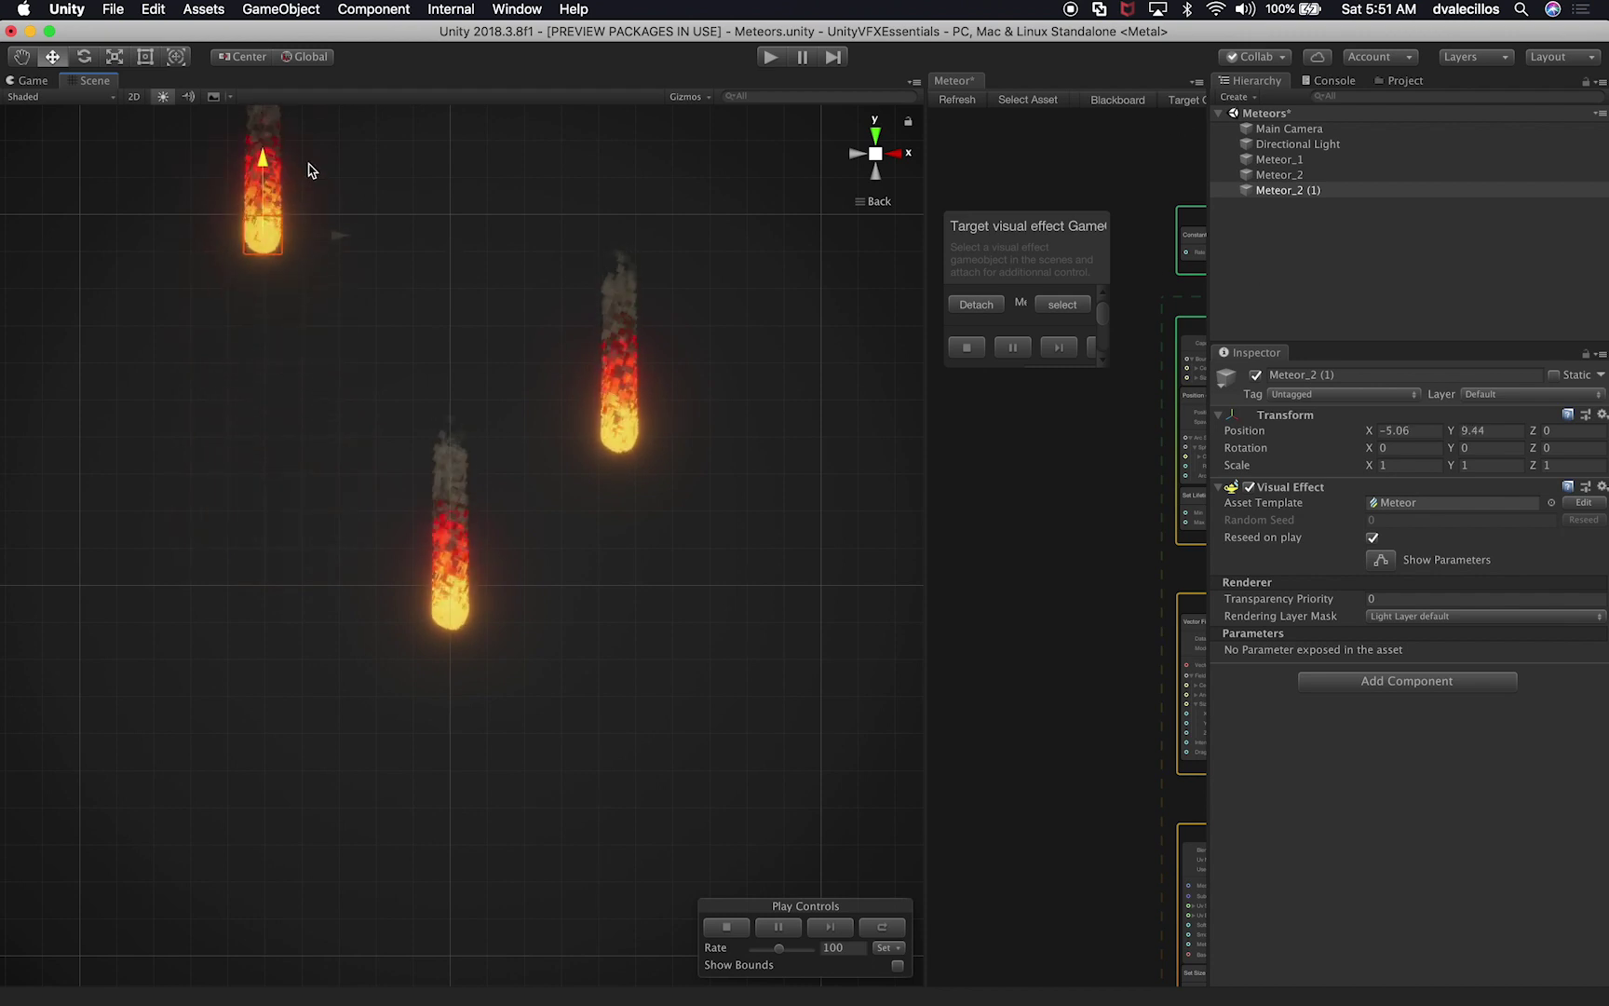
{"action": "left_click", "coordinate": [29, 82]}
{"action": "left_click", "coordinate": [94, 80]}
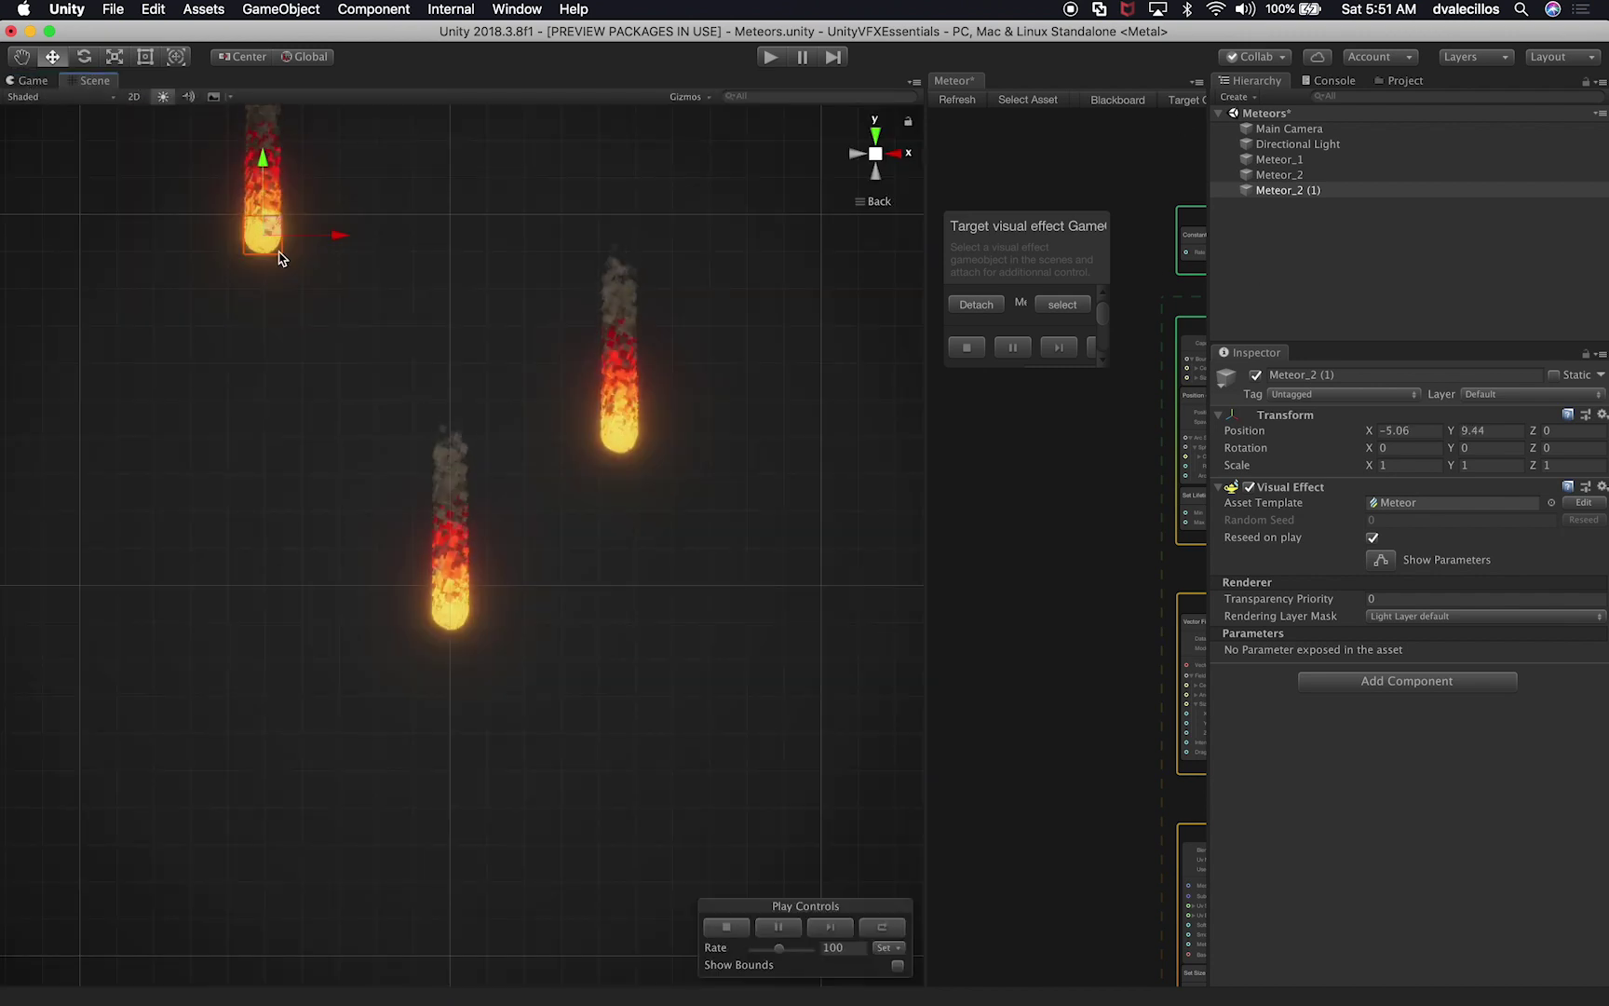
{"action": "left_click_drag", "start_coordinate": [262, 254], "coordinate": [244, 377]}
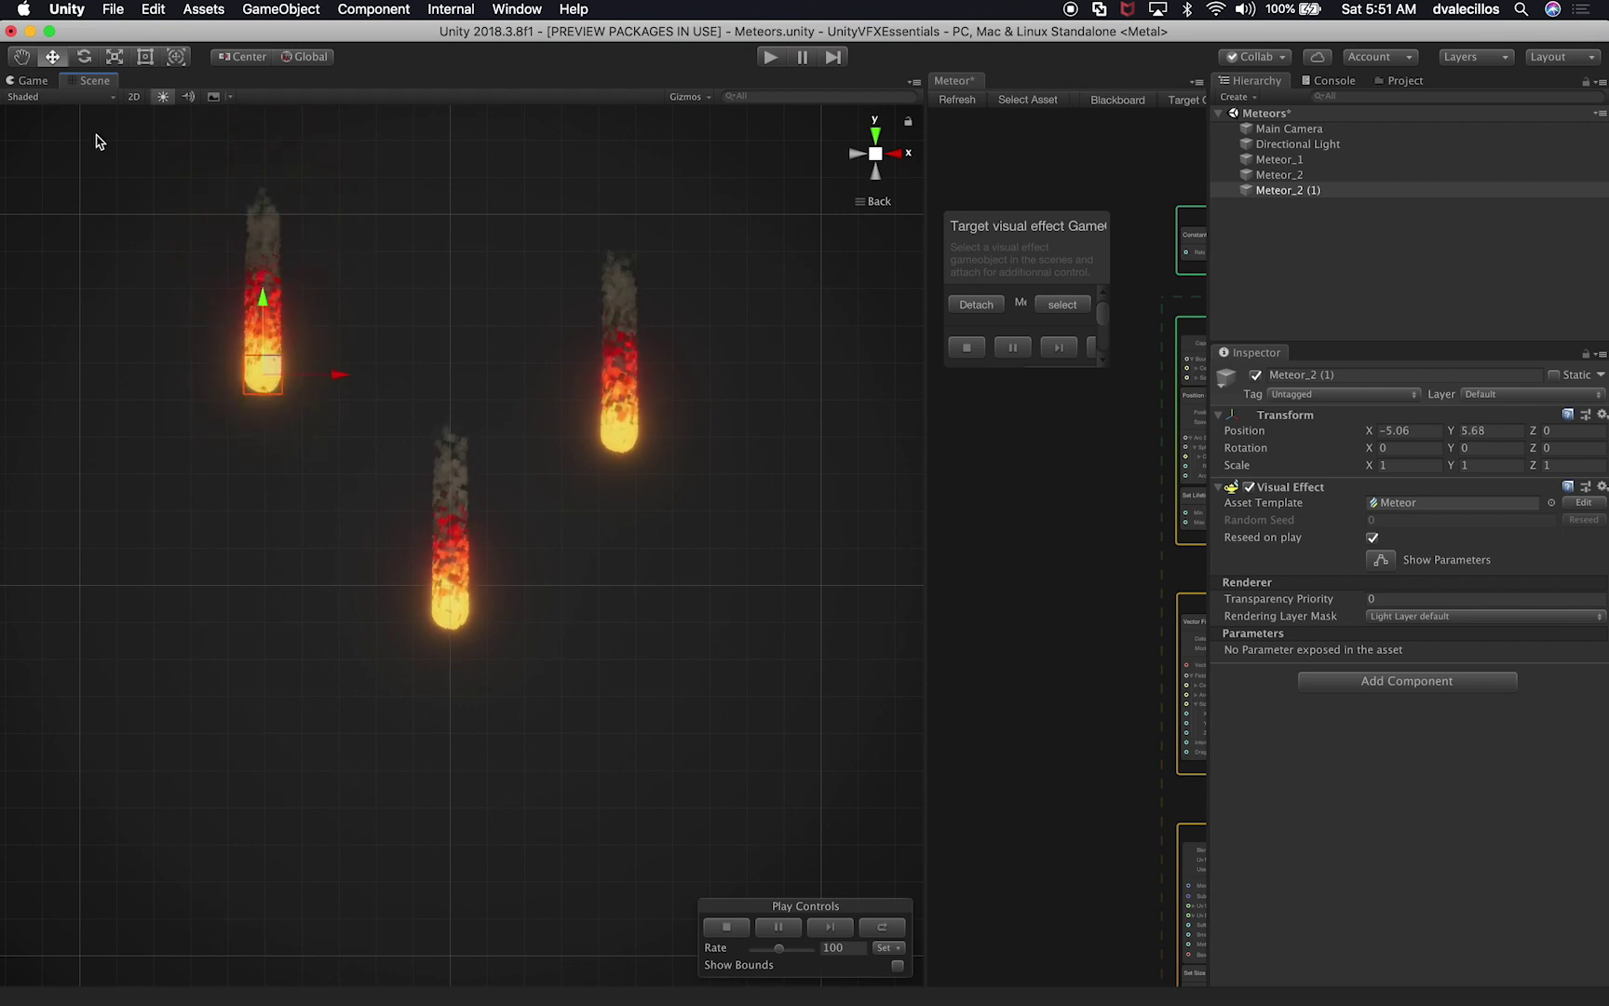
Step: Compare the Game and Scene views, then lower the third meteor, Meteor_2 (1), to about Y 5.49
{"action": "left_click", "coordinate": [32, 82]}
{"action": "left_click", "coordinate": [96, 82]}
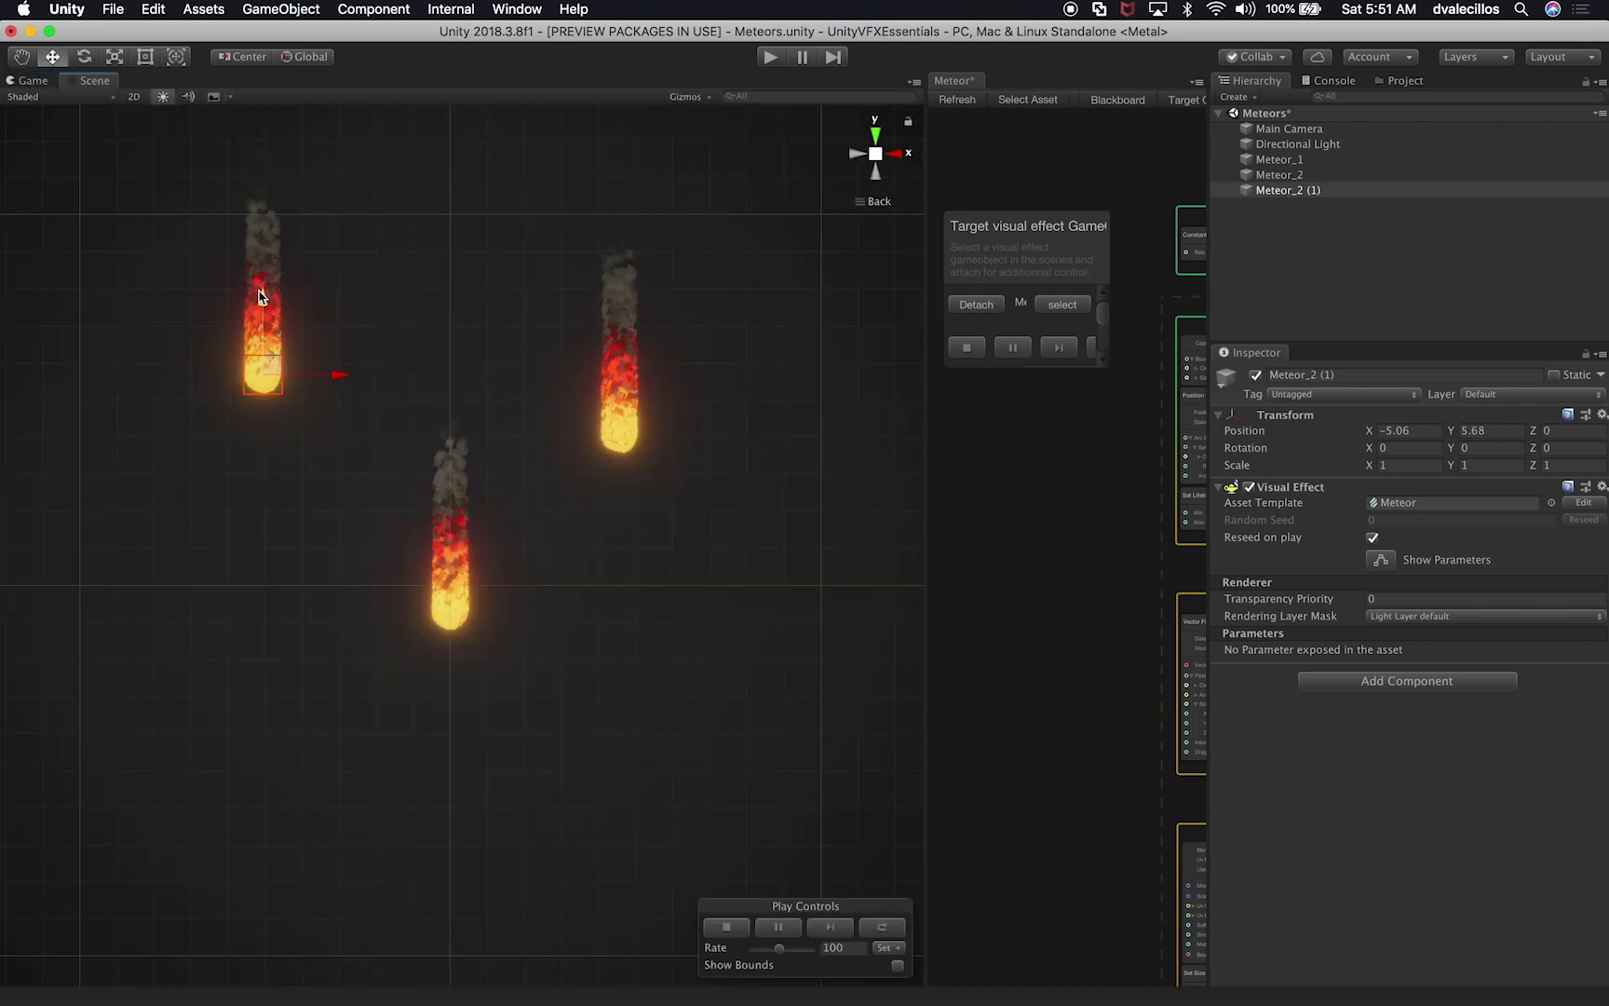
{"action": "left_click_drag", "start_coordinate": [260, 298], "coordinate": [261, 303]}
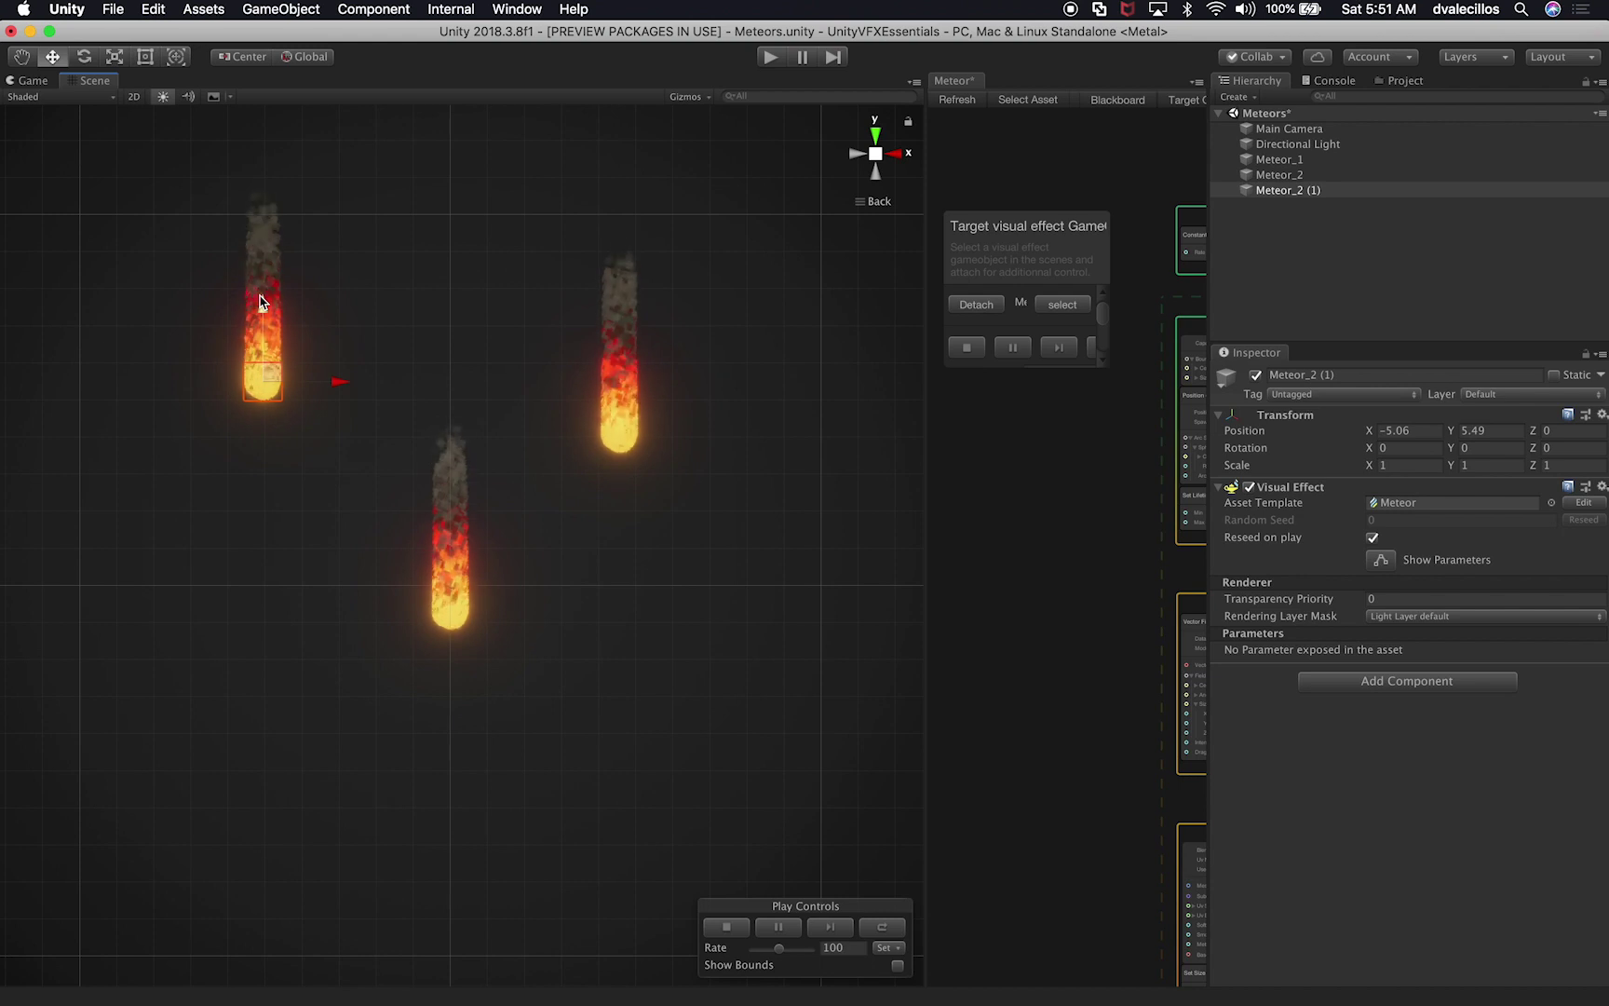
Step: Rename the Meteor_2 (1) object as Meteor_3
{"action": "left_click", "coordinate": [1298, 191]}
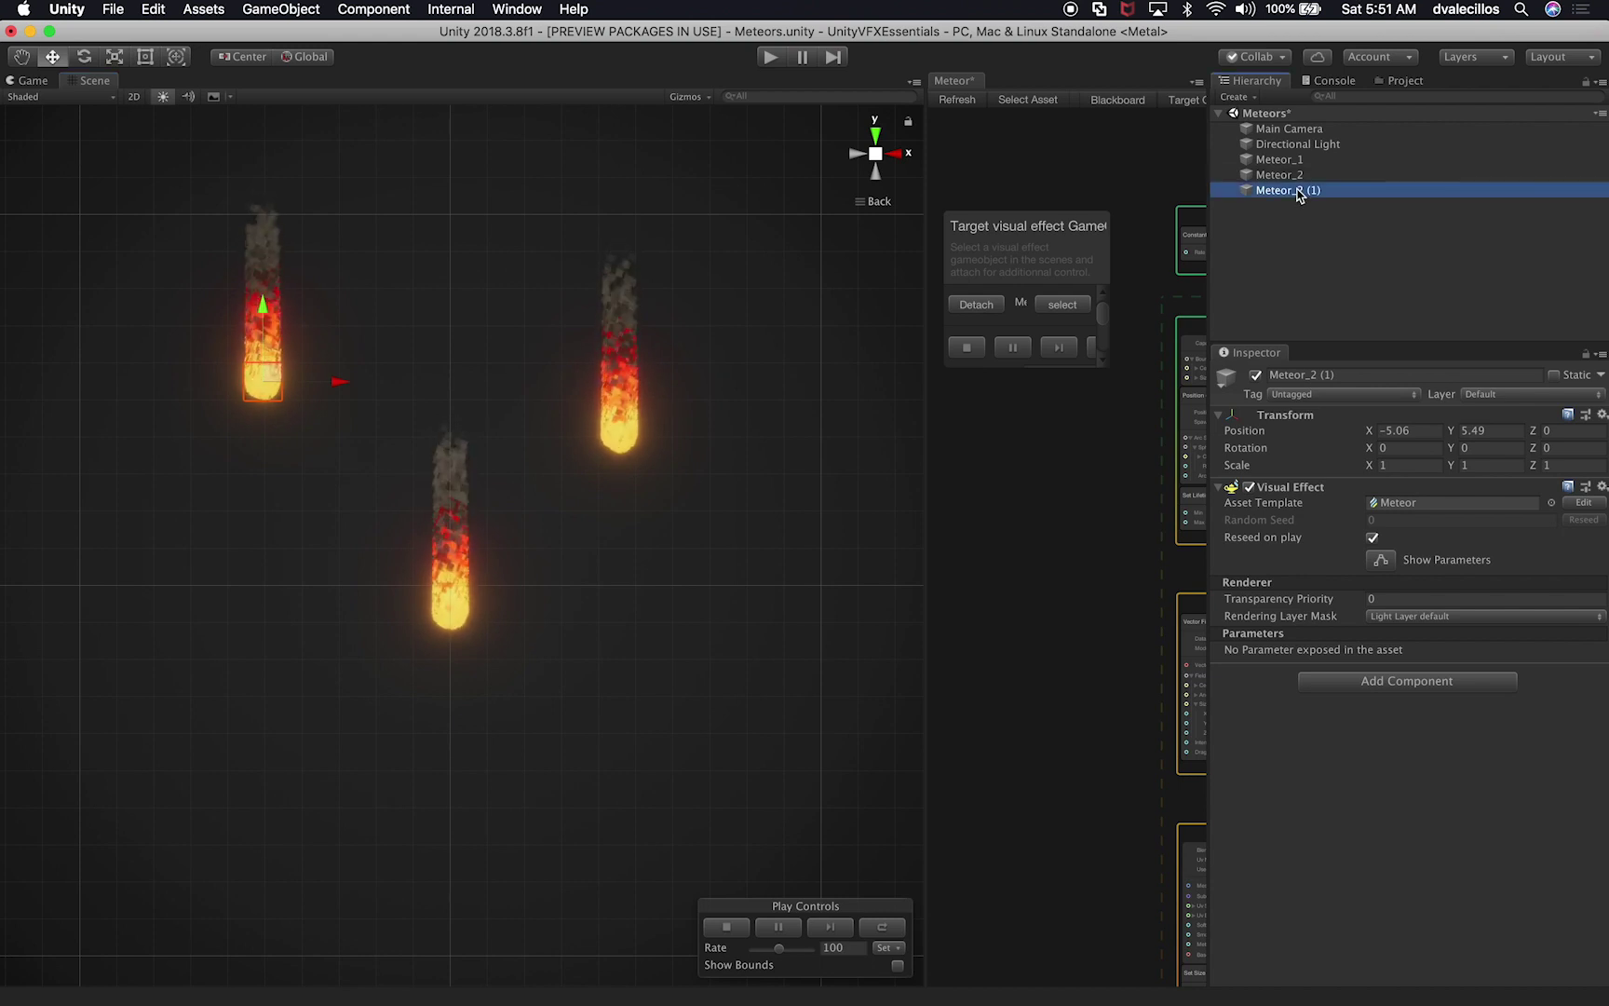
{"action": "left_click", "coordinate": [1298, 191]}
{"action": "key", "text": "Right"}
{"action": "key", "text": "BackSpace"}
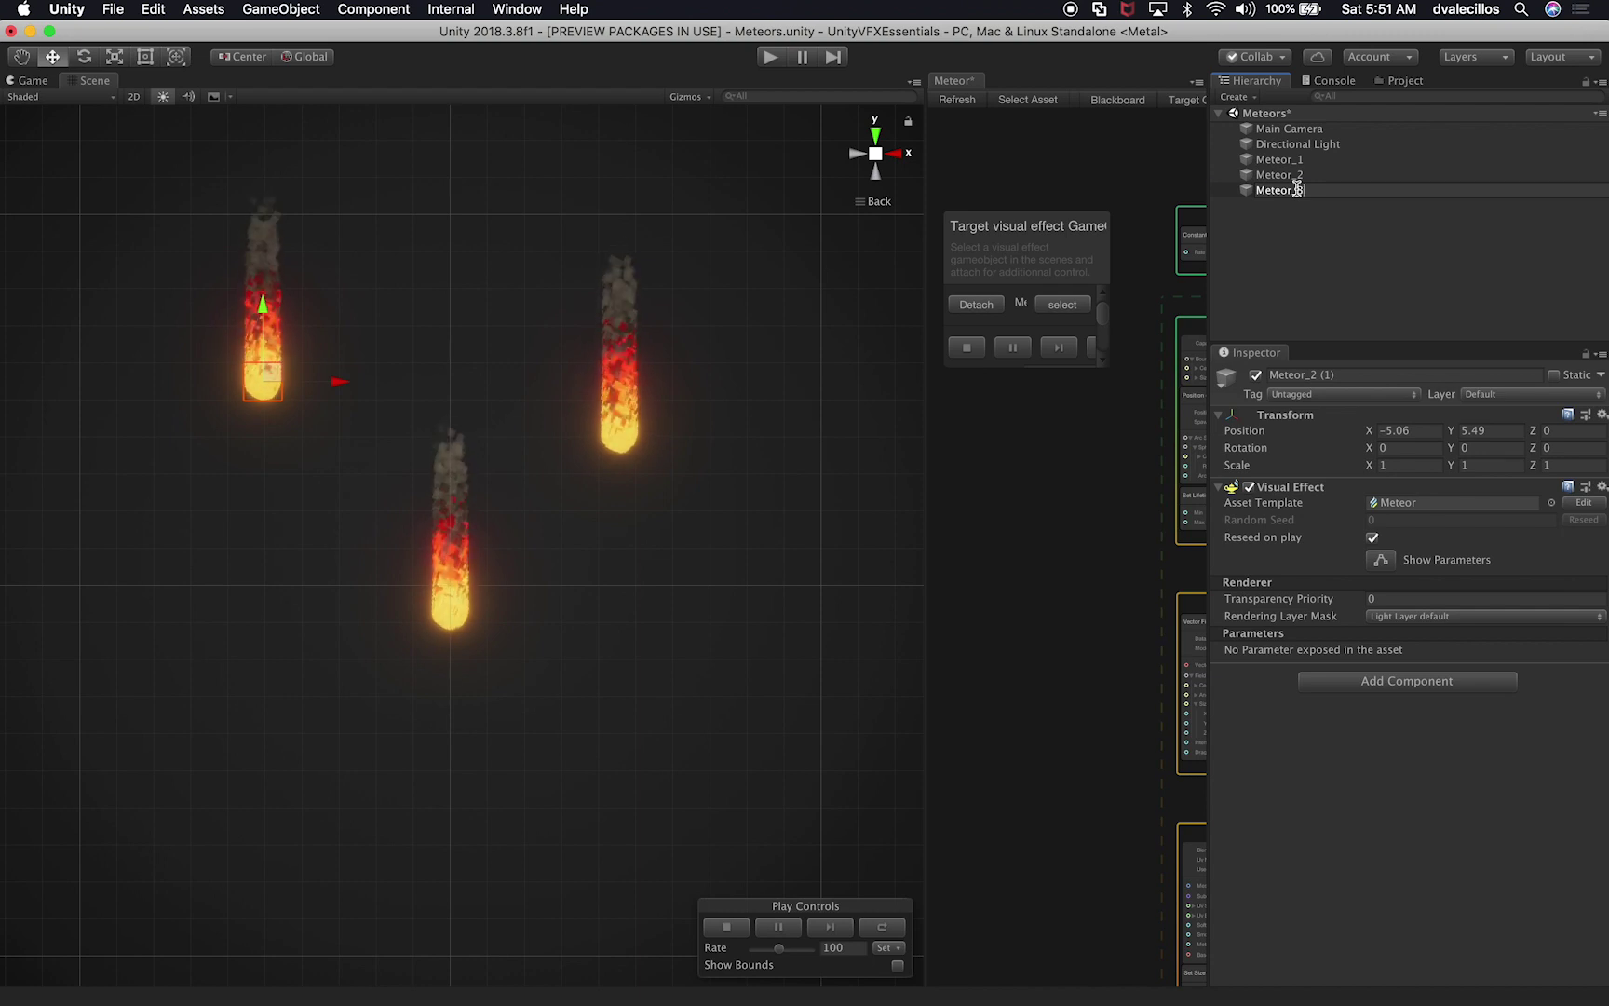
{"action": "key", "text": "Return"}
Step: Set the Main Camera's field of view to 90 while previewing the meteors in the Game view
{"action": "left_click", "coordinate": [28, 82]}
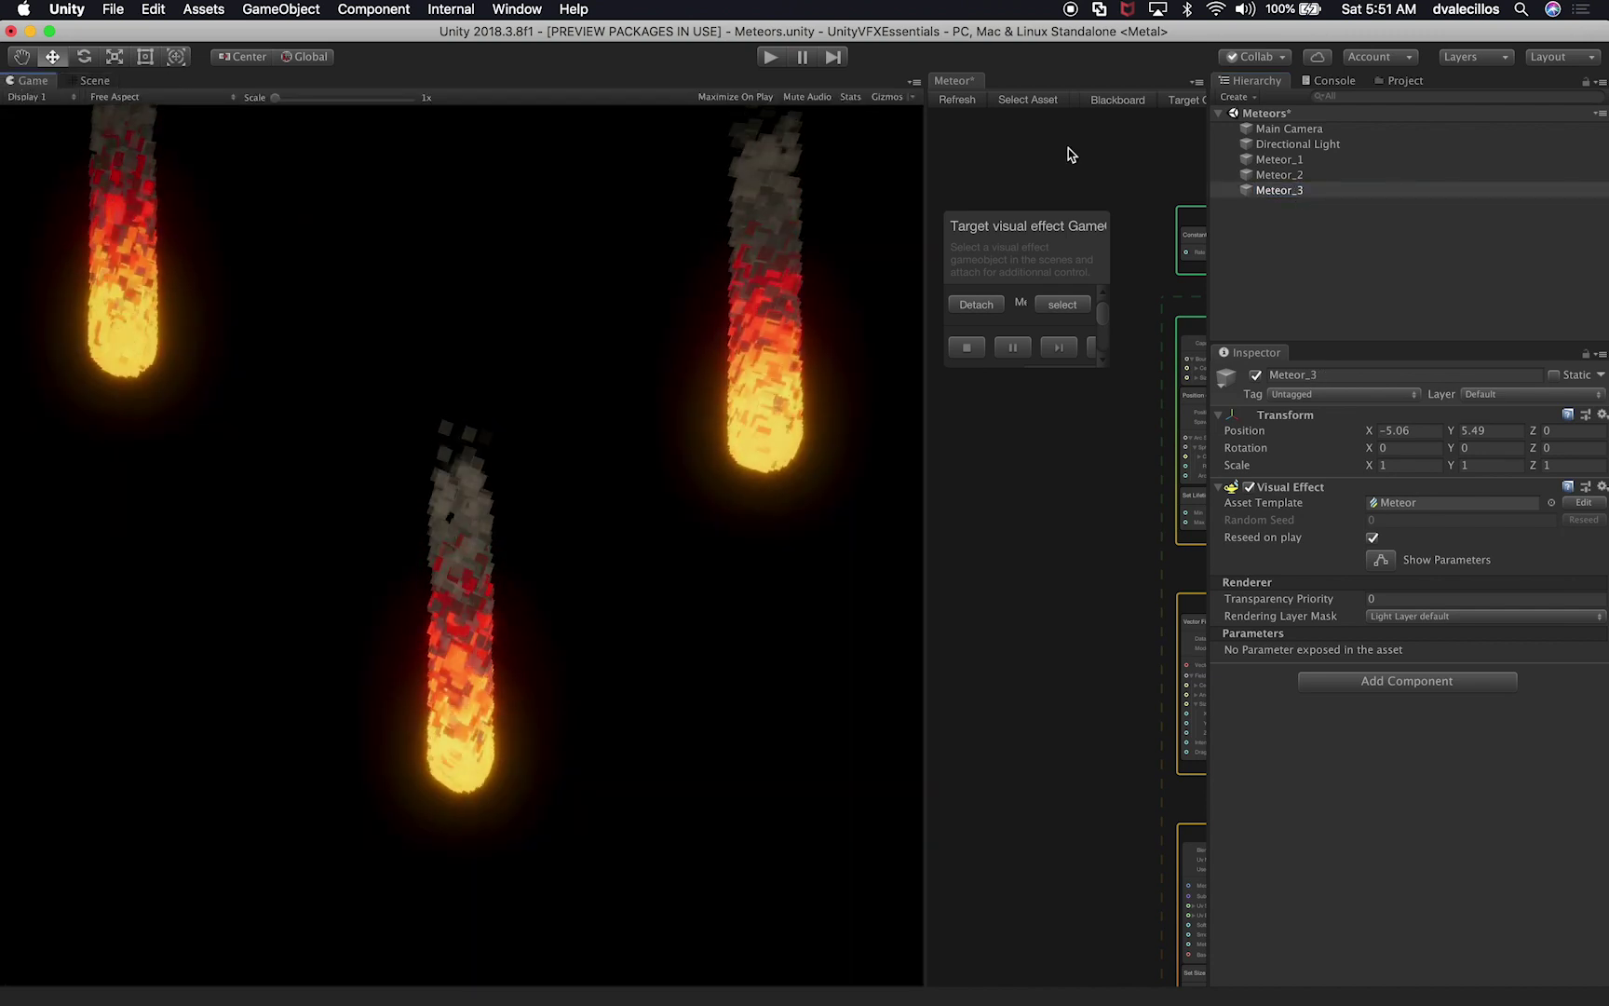
{"action": "left_click", "coordinate": [1305, 128]}
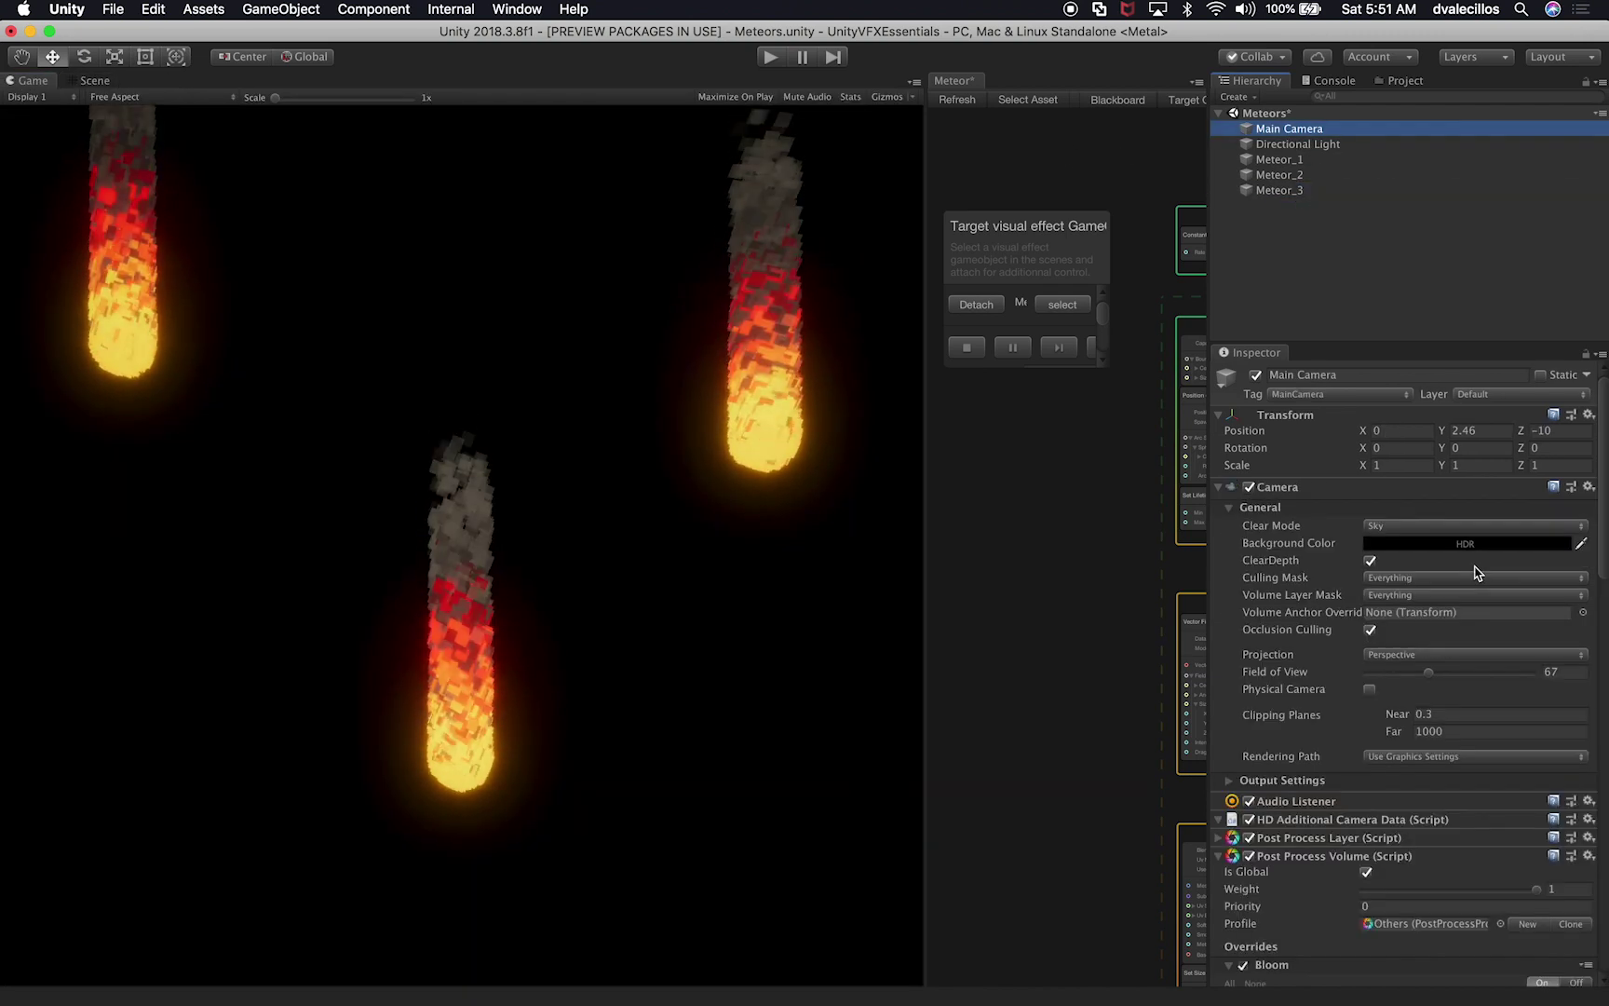
{"action": "left_click_drag", "start_coordinate": [1427, 671], "coordinate": [1447, 674]}
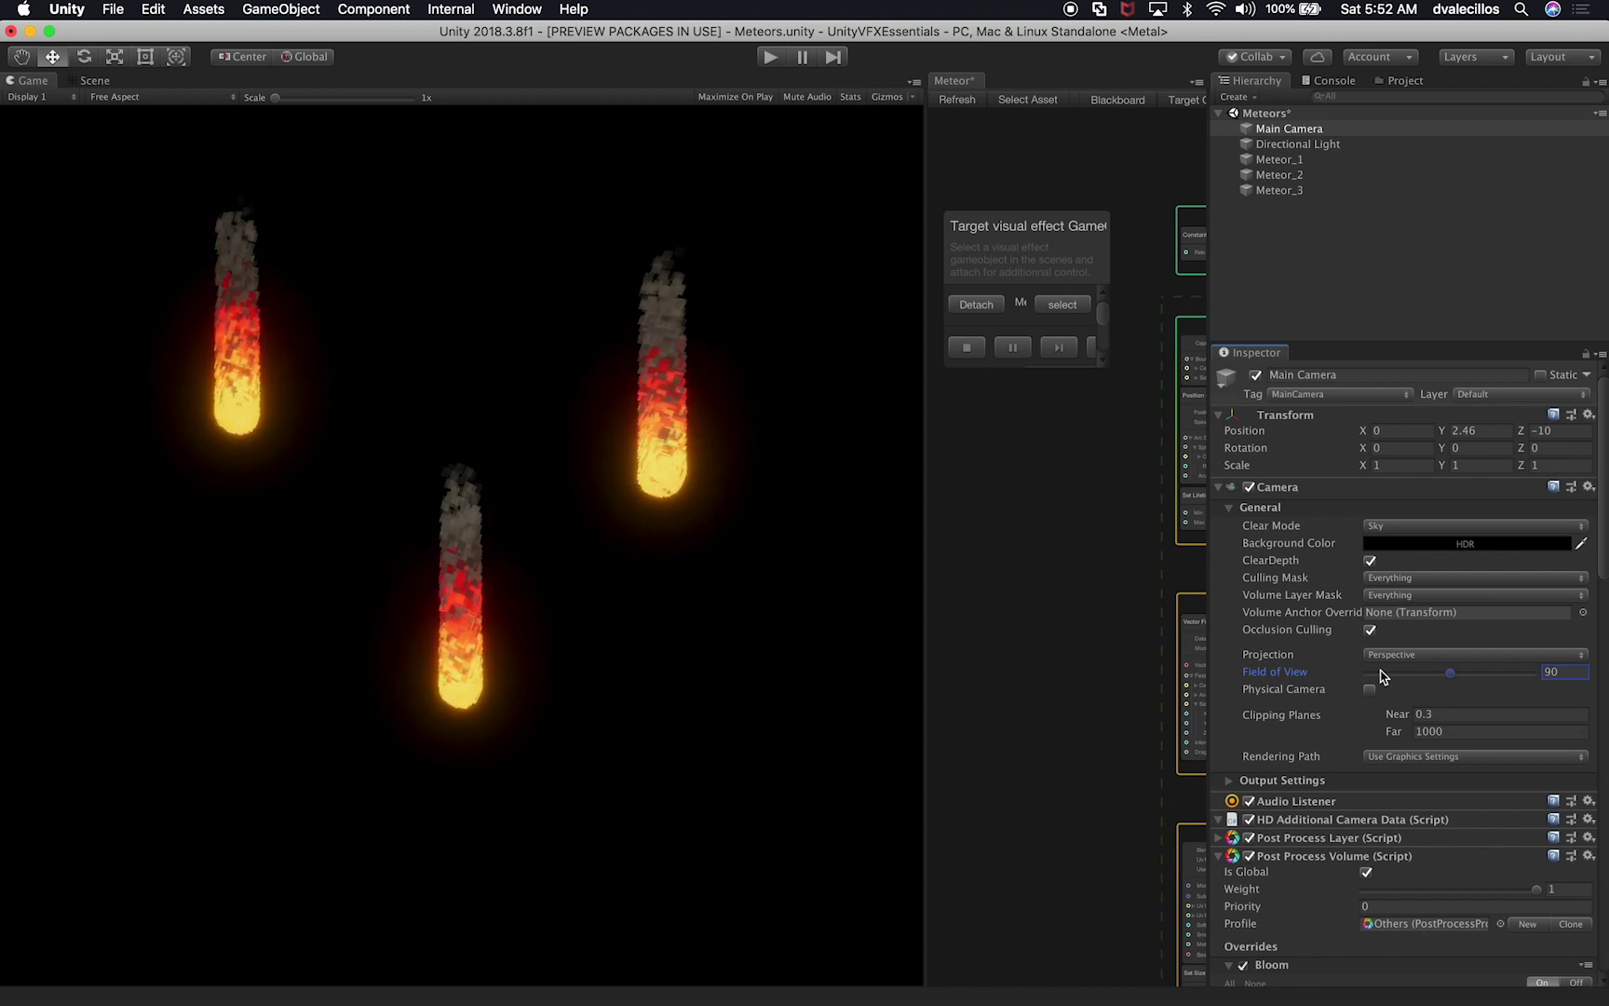
{"action": "left_click", "coordinate": [1396, 239]}
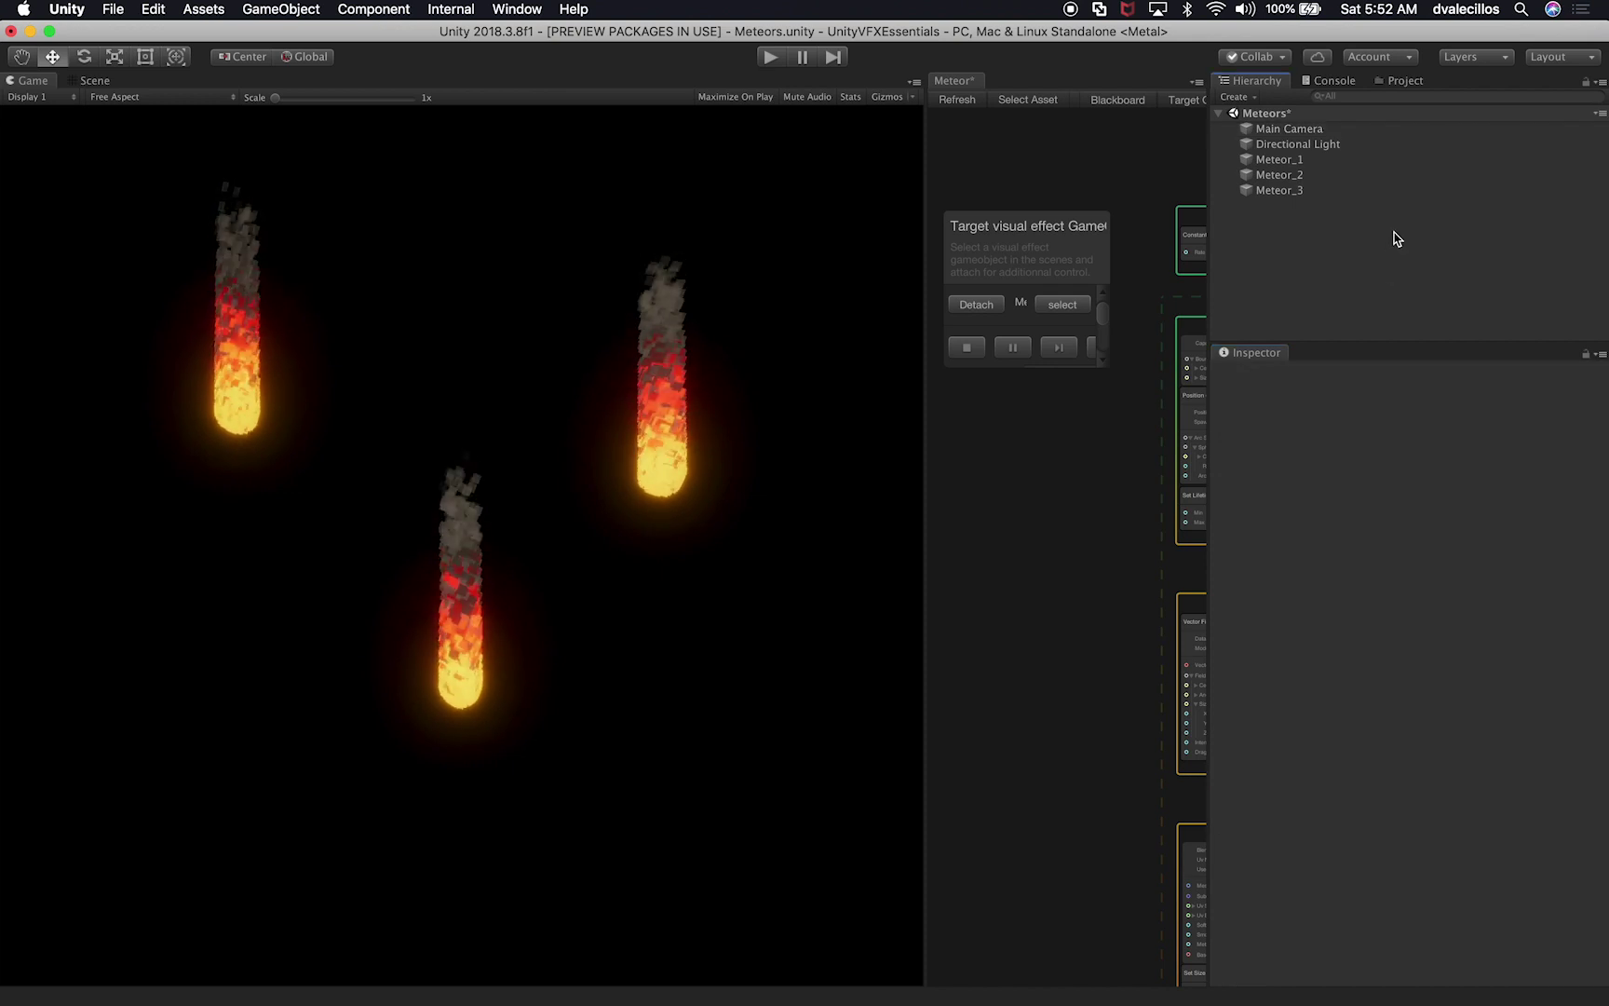
Step: Enlarge the project browser and open the Space scene from the Scenes folder, saving the Meteors scene first
{"action": "left_click", "coordinate": [1399, 82]}
{"action": "left_click_drag", "start_coordinate": [1416, 343], "coordinate": [1393, 641]}
{"action": "left_click", "coordinate": [1280, 221]}
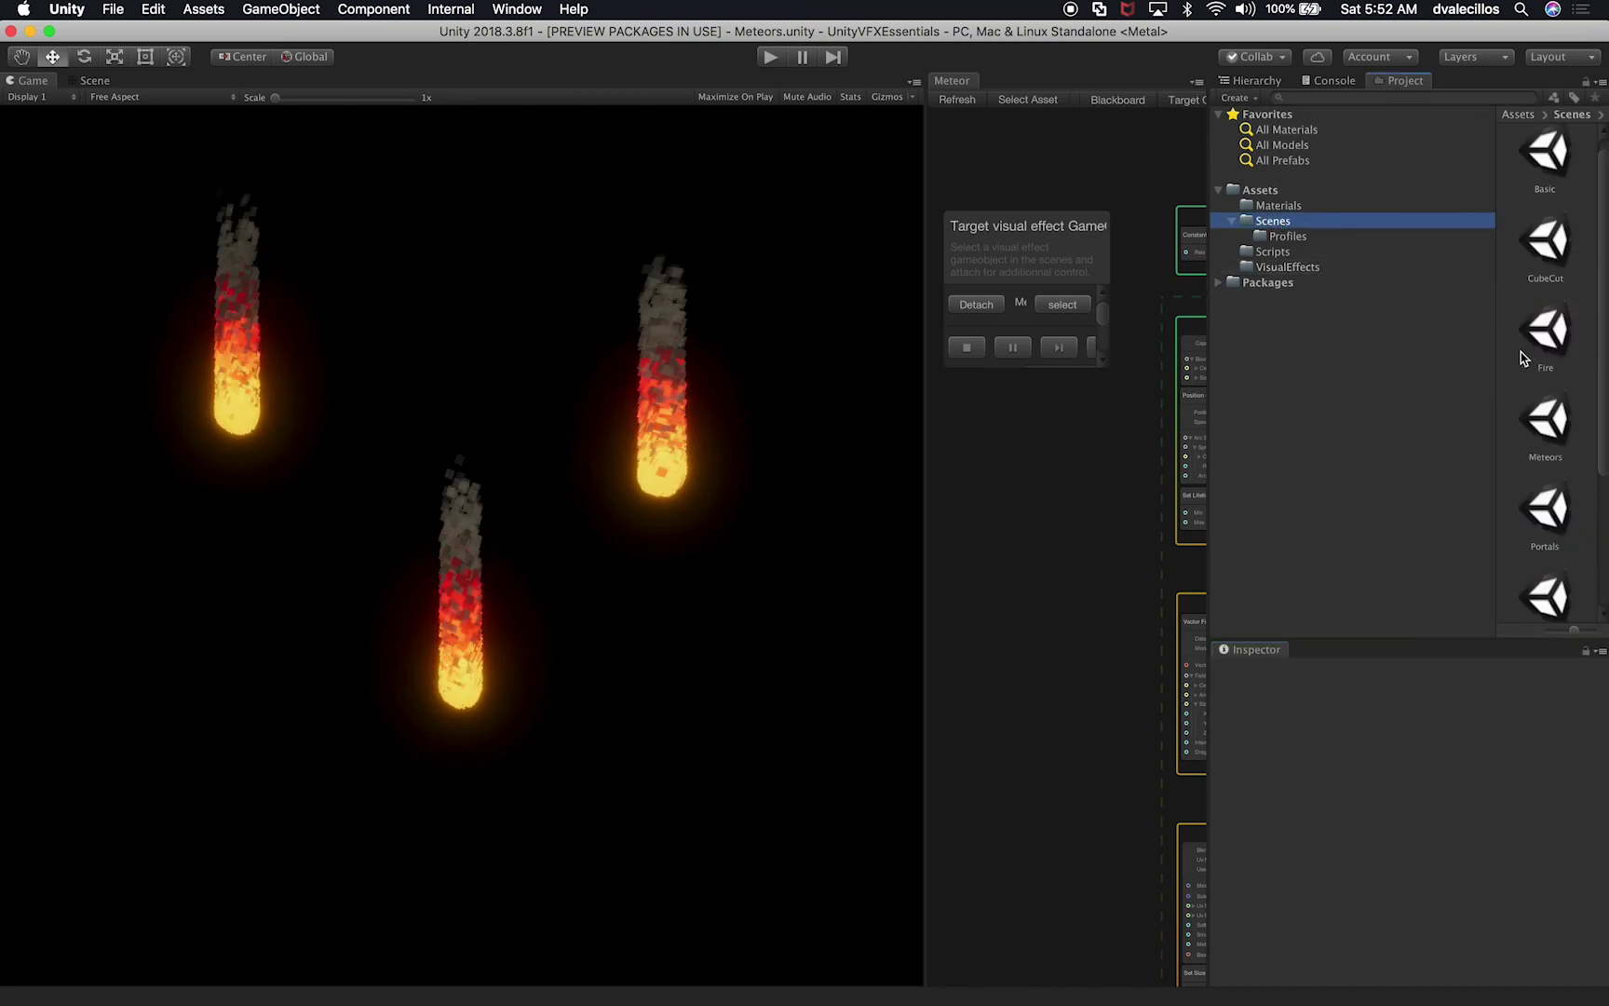
{"action": "scroll", "coordinate": [1560, 440], "scroll_direction": "down", "scroll_amount": 3}
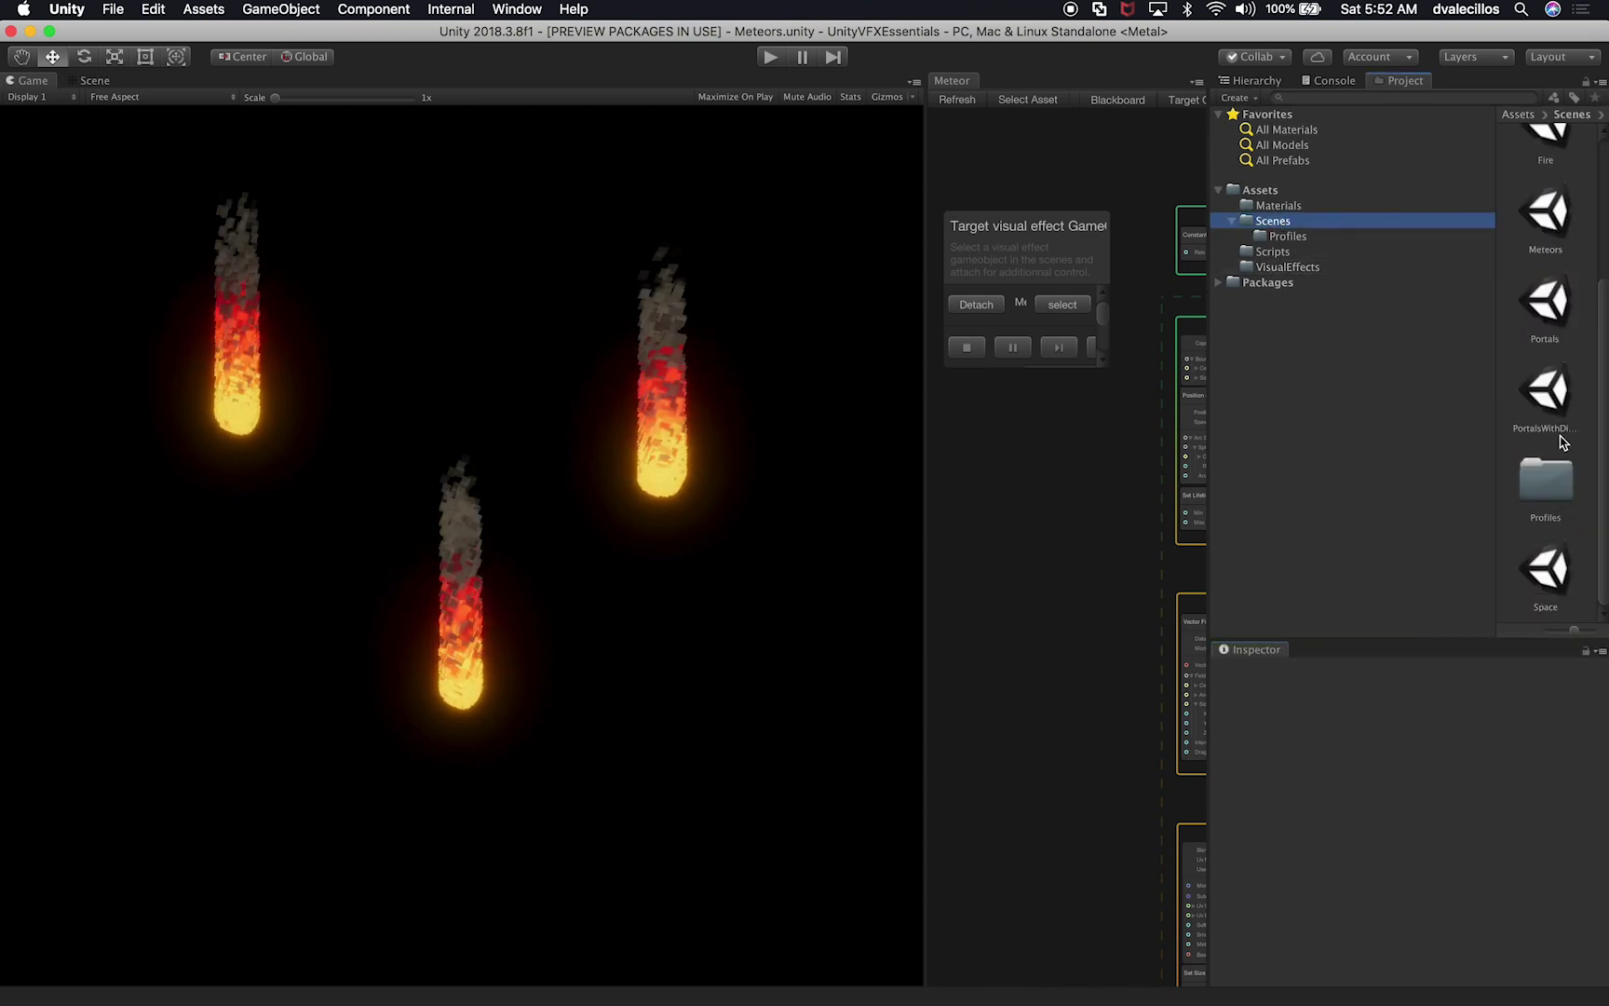
{"action": "double_click", "coordinate": [1562, 579]}
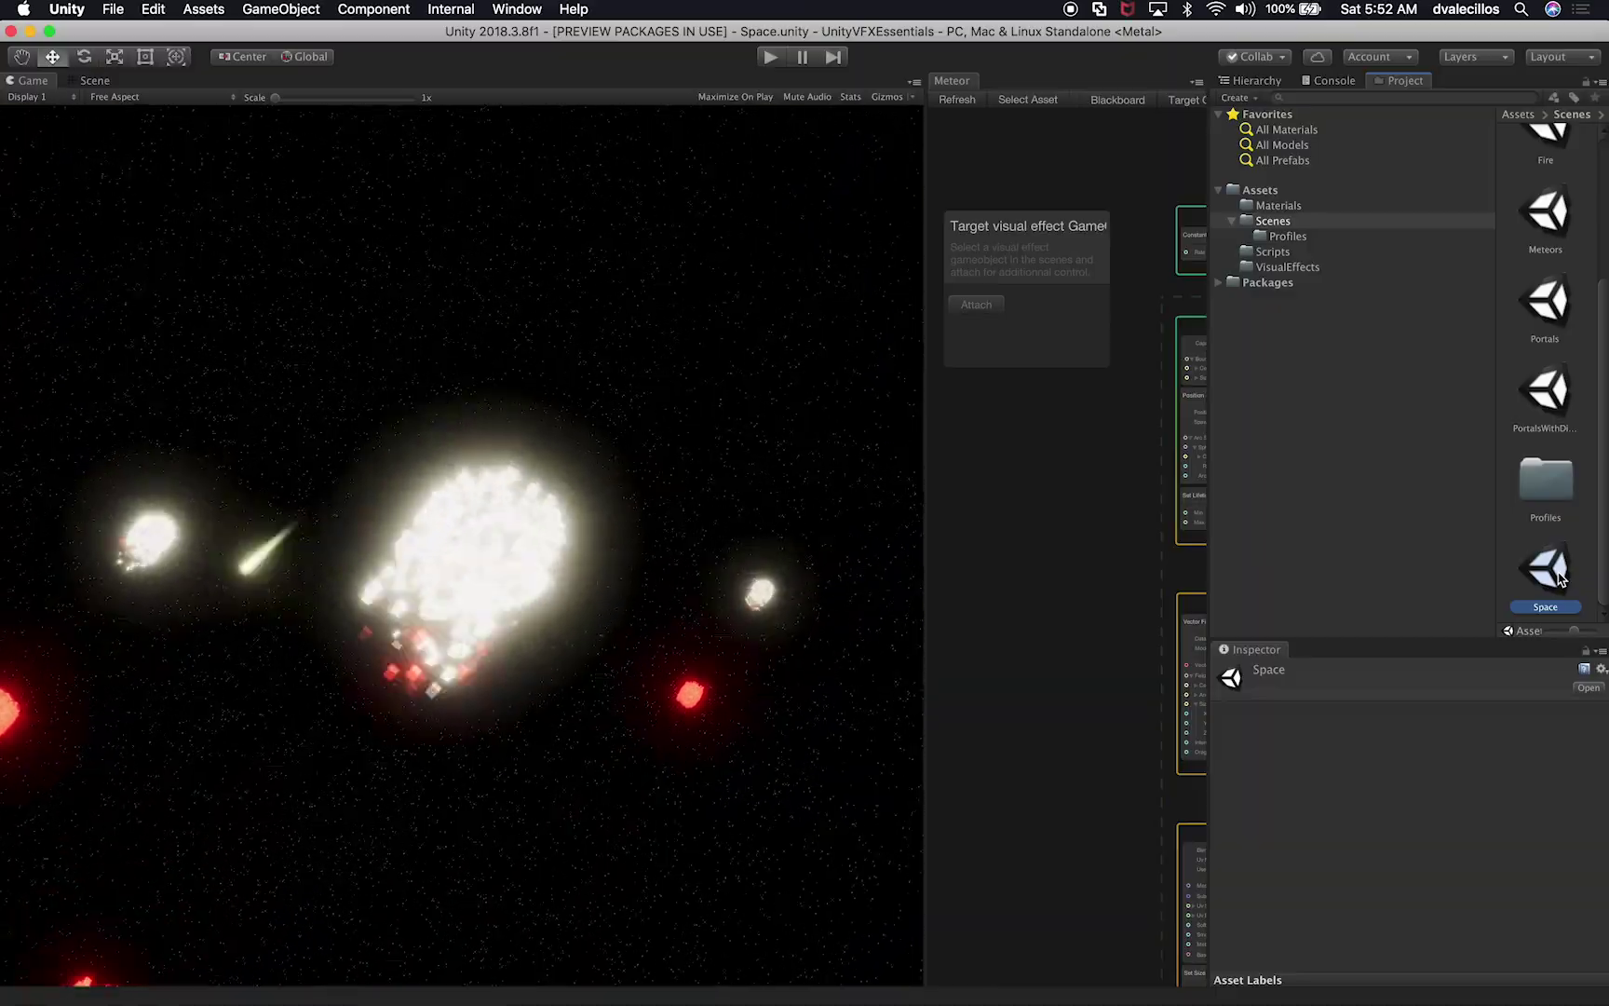
Step: Copy the Stars object from the Space scene
{"action": "key", "text": "super+4"}
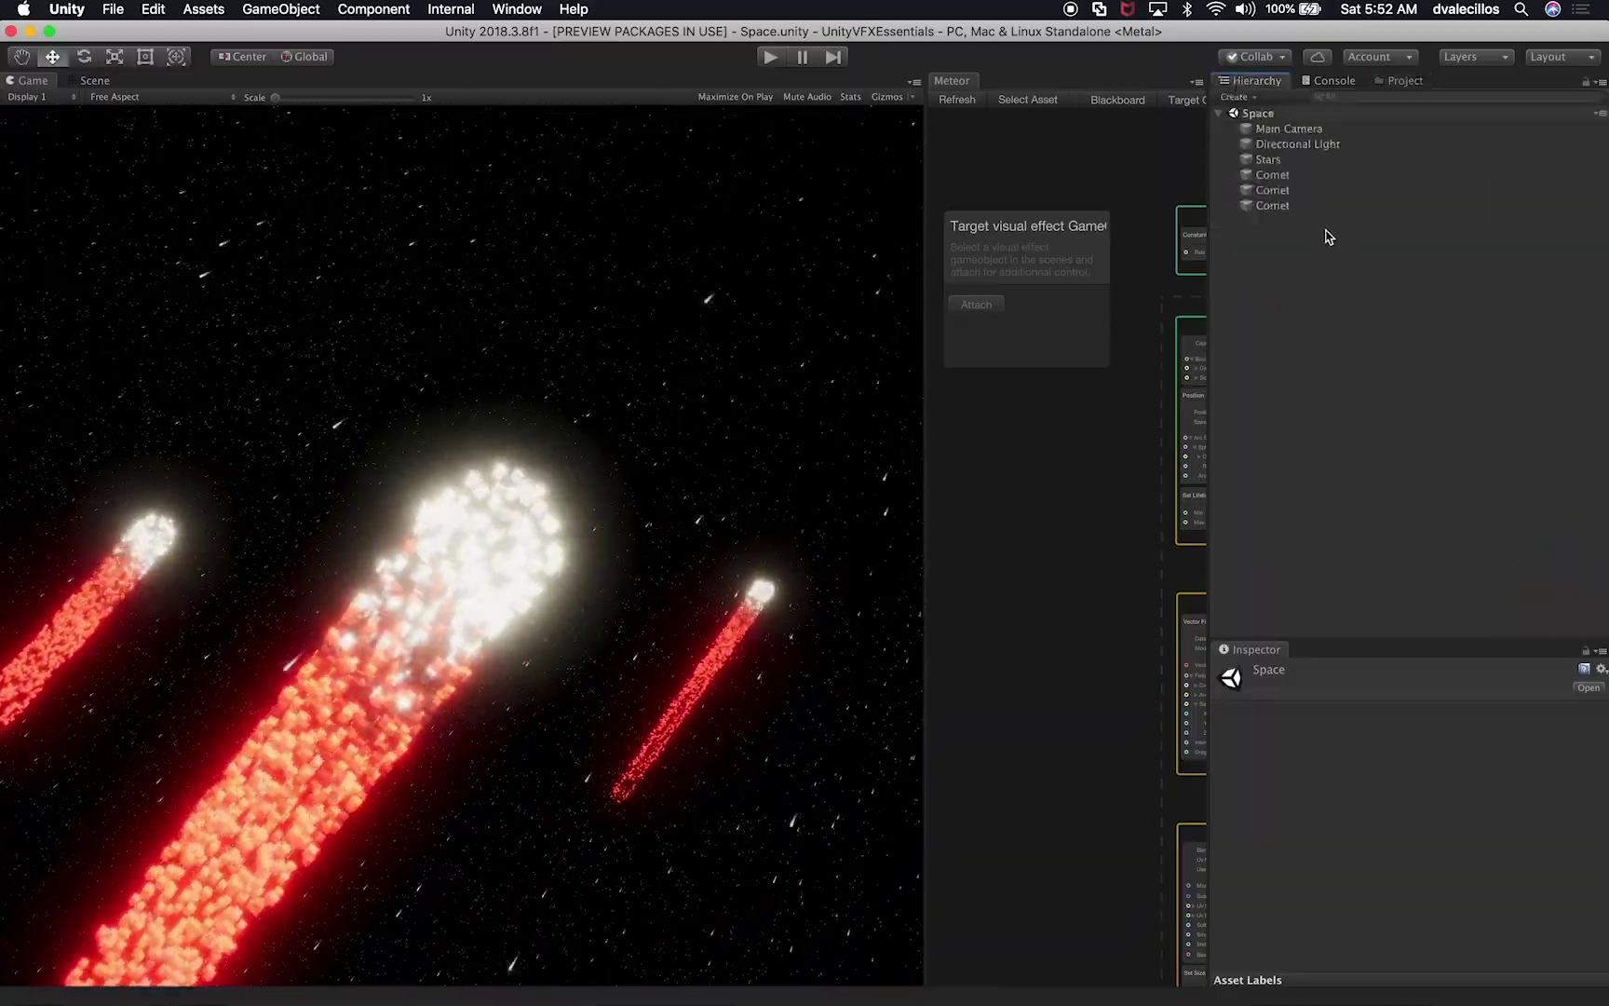
{"action": "left_click", "coordinate": [1296, 163]}
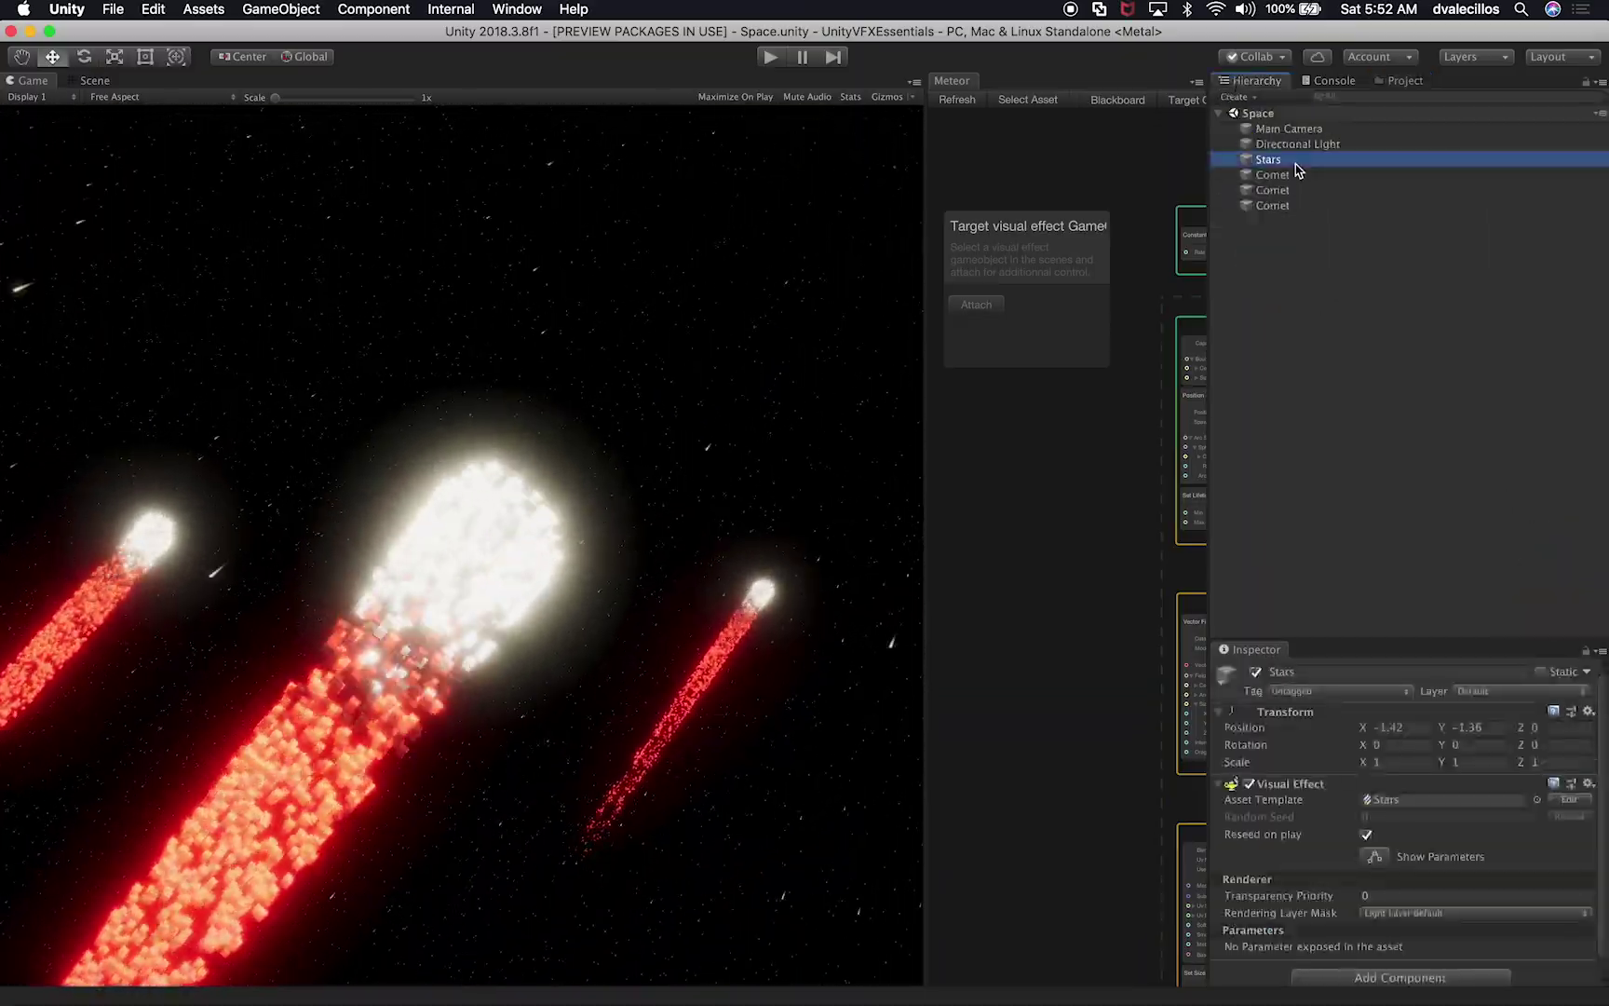
{"action": "left_click", "coordinate": [1314, 273]}
{"action": "left_click", "coordinate": [1311, 162]}
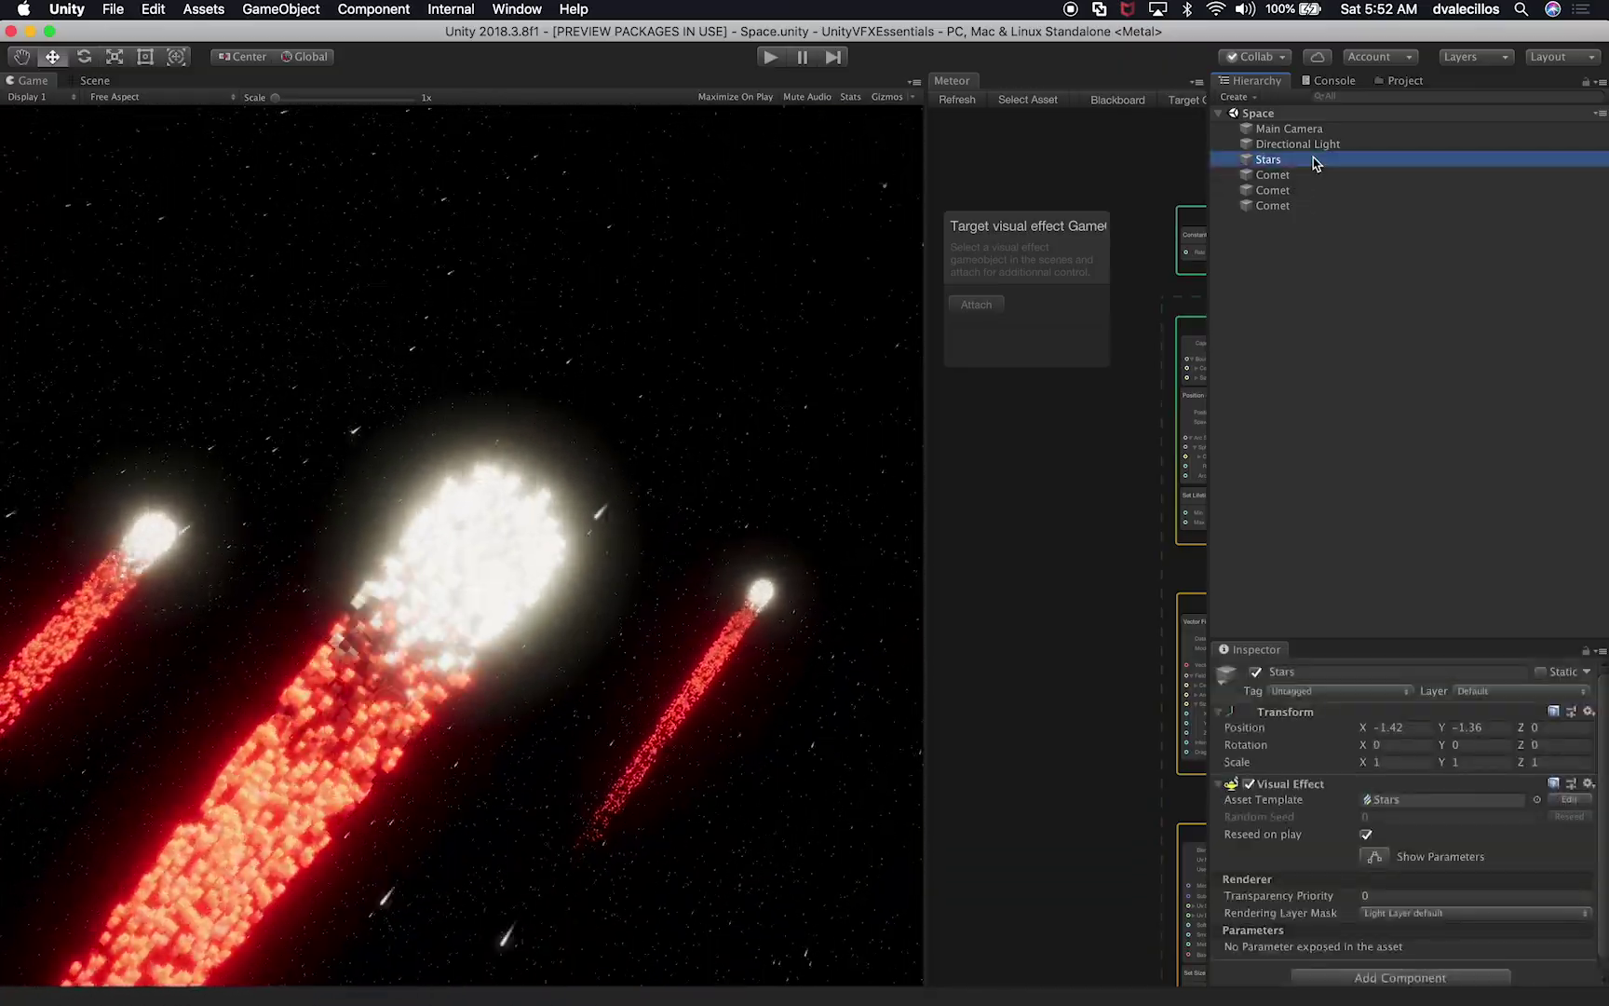
Step: Reopen the Meteors scene from the Scenes folder and paste the Stars object into it
{"action": "left_click", "coordinate": [1389, 81]}
{"action": "scroll", "coordinate": [1537, 489], "scroll_direction": "up", "scroll_amount": 3}
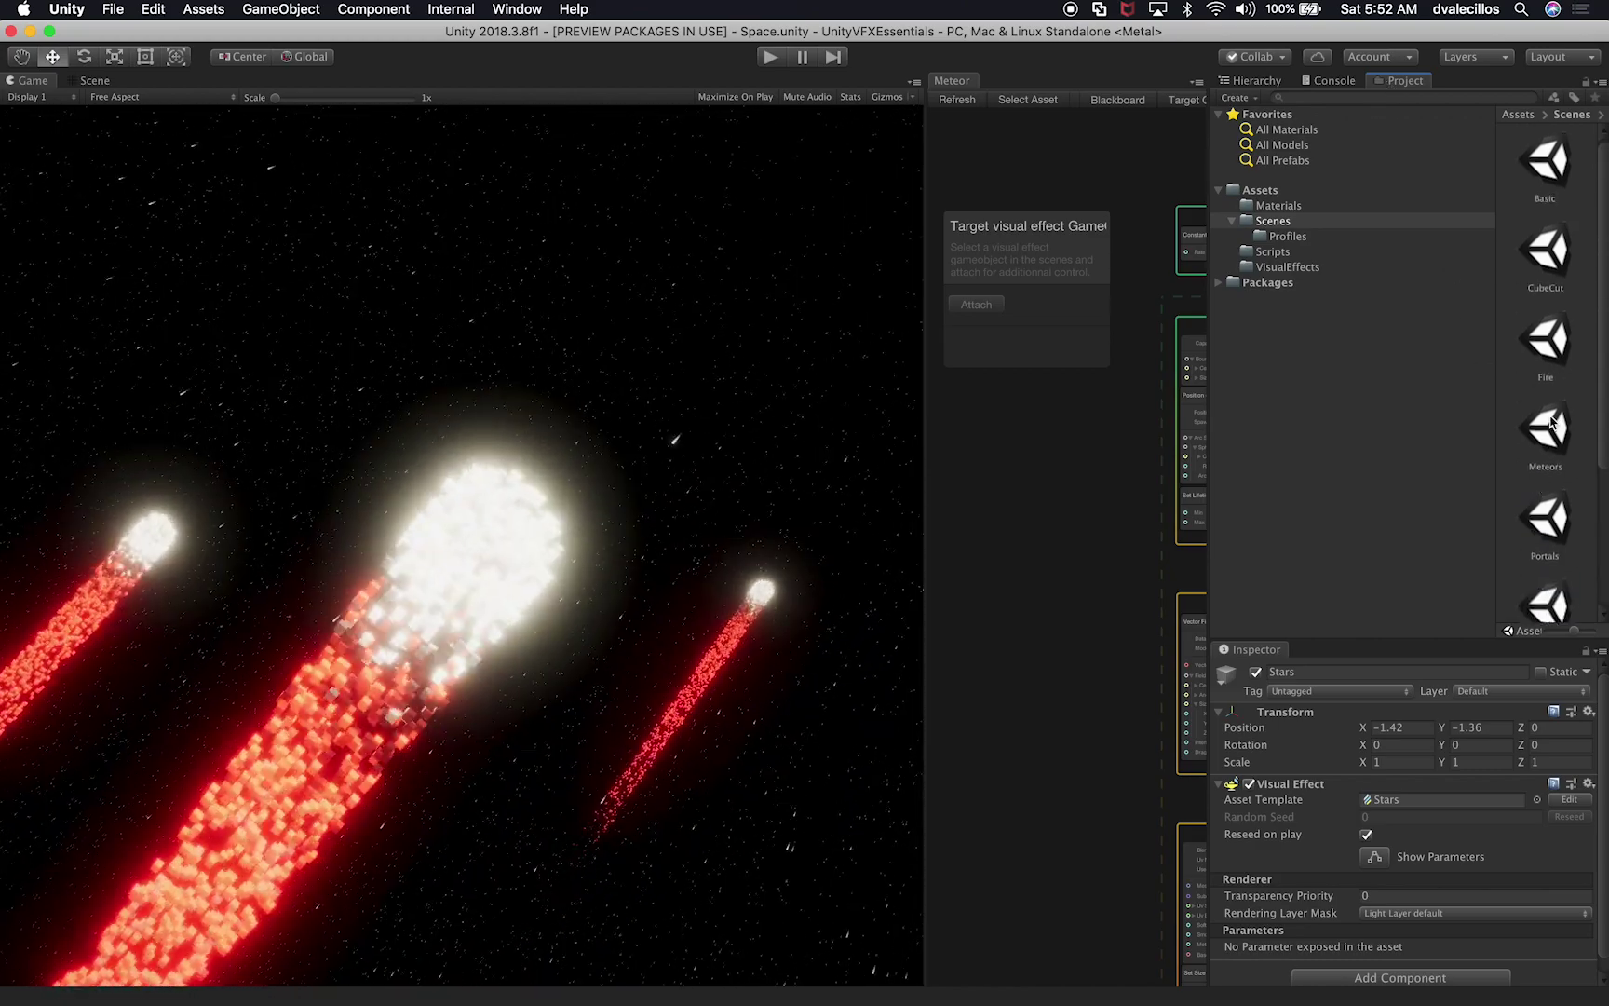
{"action": "double_click", "coordinate": [1558, 452]}
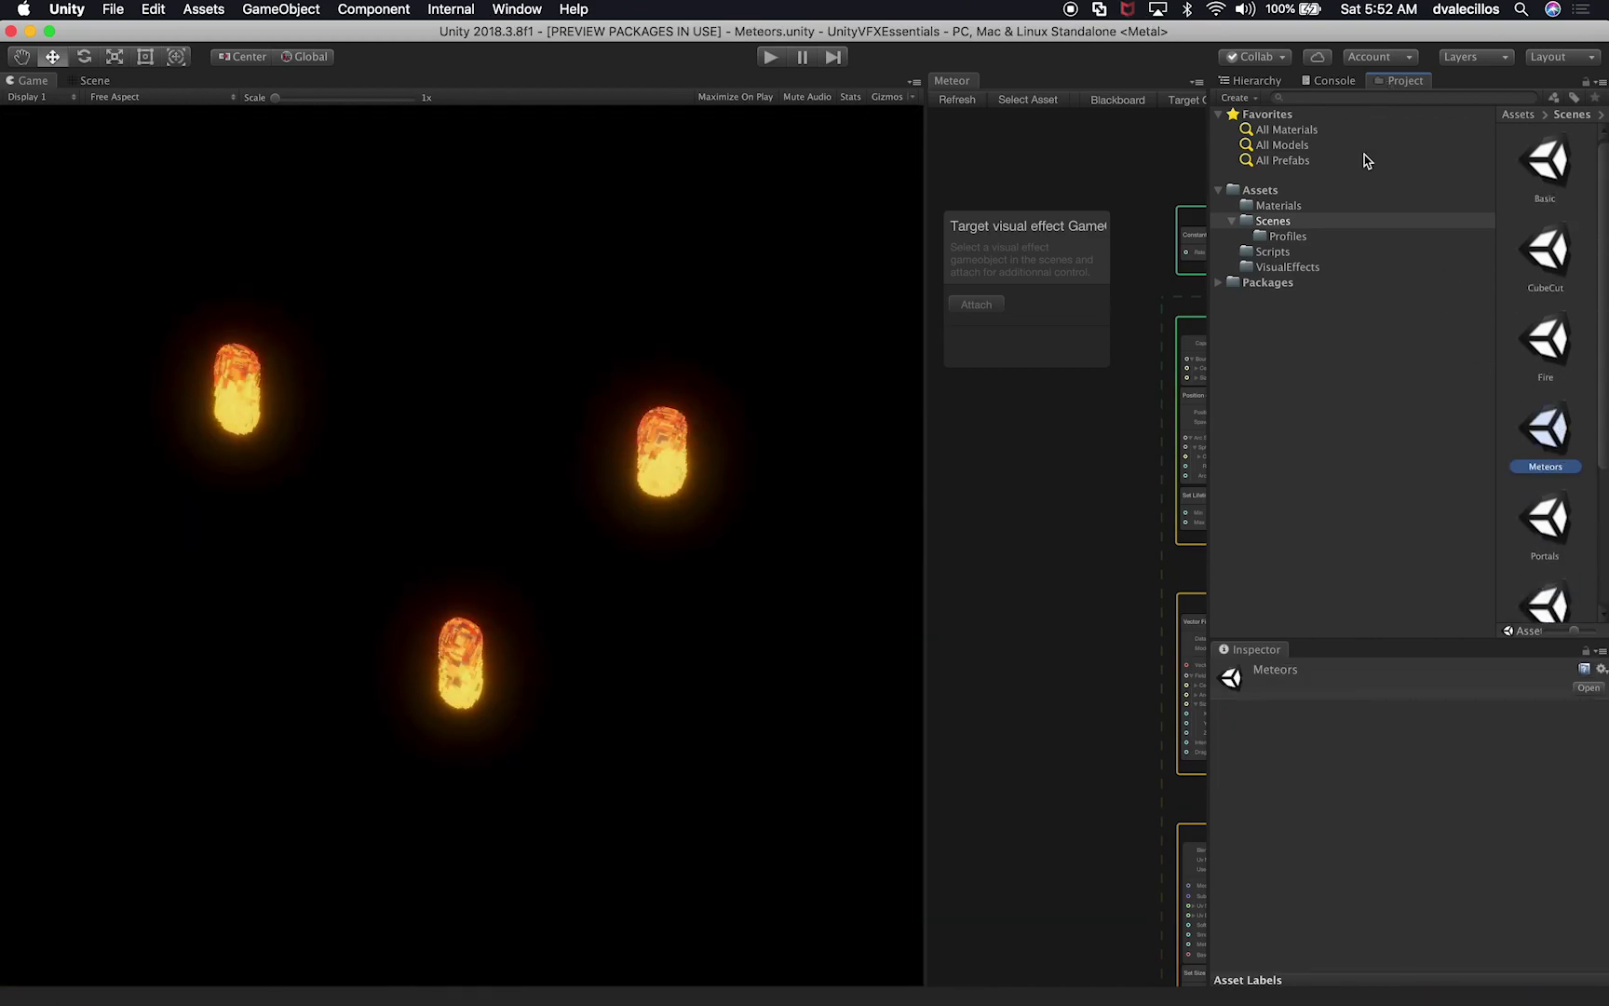
{"action": "left_click", "coordinate": [1251, 82]}
{"action": "key", "text": "super+v"}
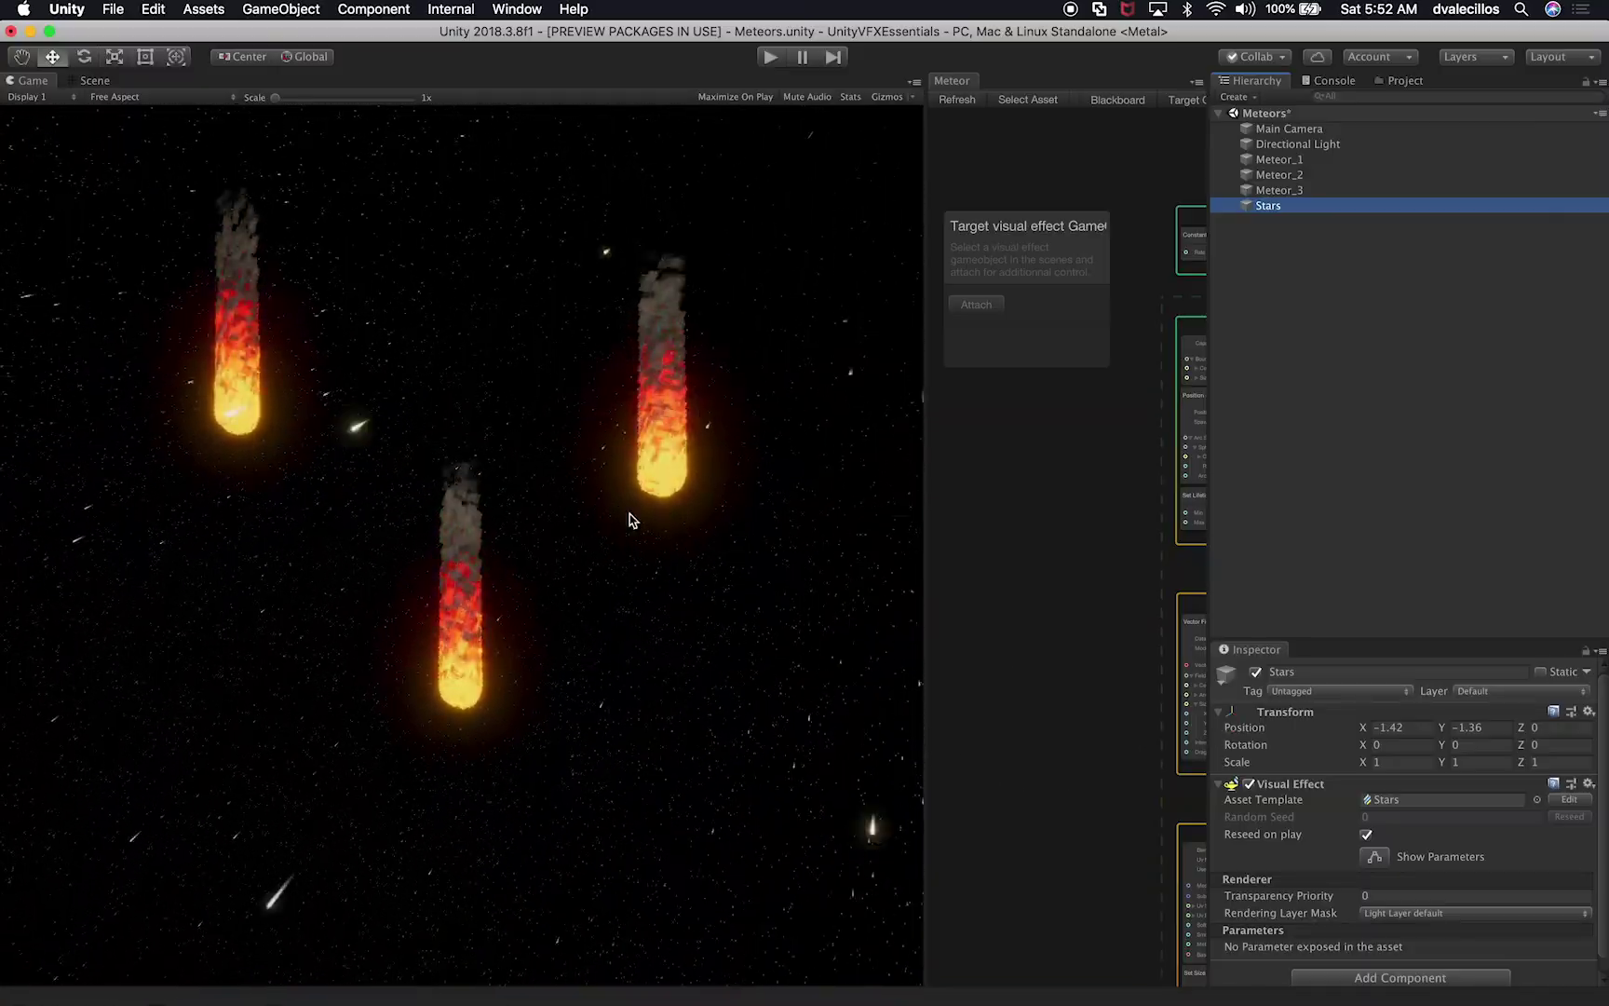
Step: Set the Stars object's position to X 0 and Y 0
{"action": "left_click", "coordinate": [1412, 730]}
{"action": "type", "text": "4.25"}
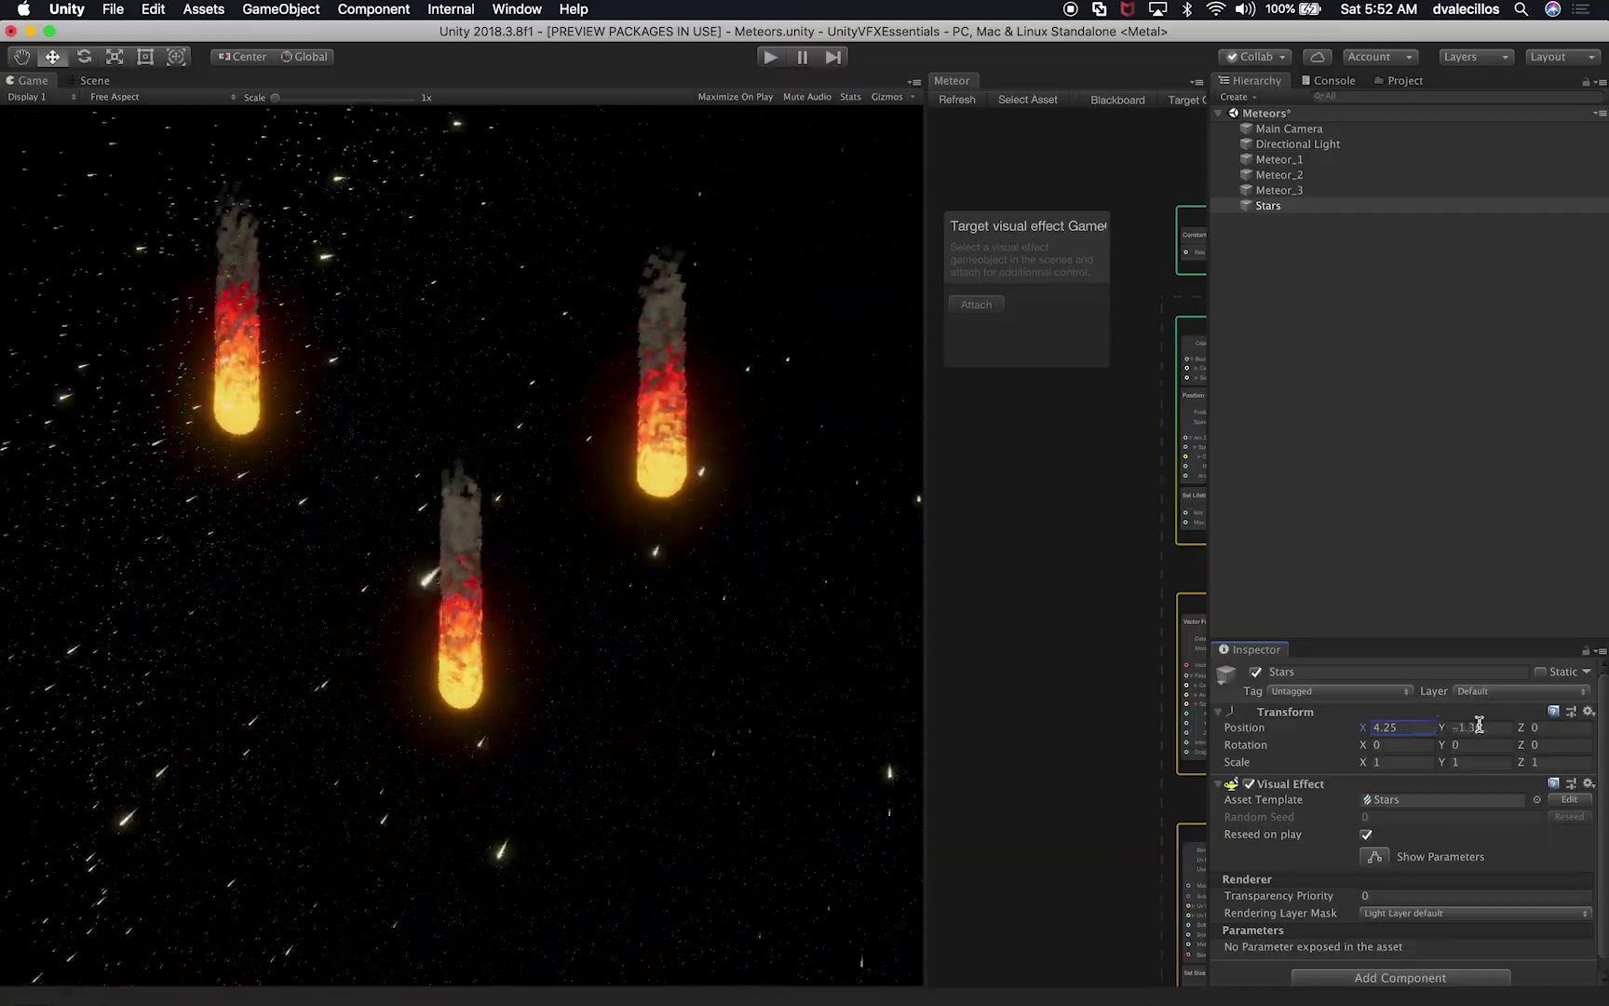
{"action": "double_click", "coordinate": [1382, 728]}
{"action": "type", "text": "0"}
{"action": "key", "text": "Tab"}
{"action": "type", "text": "0"}
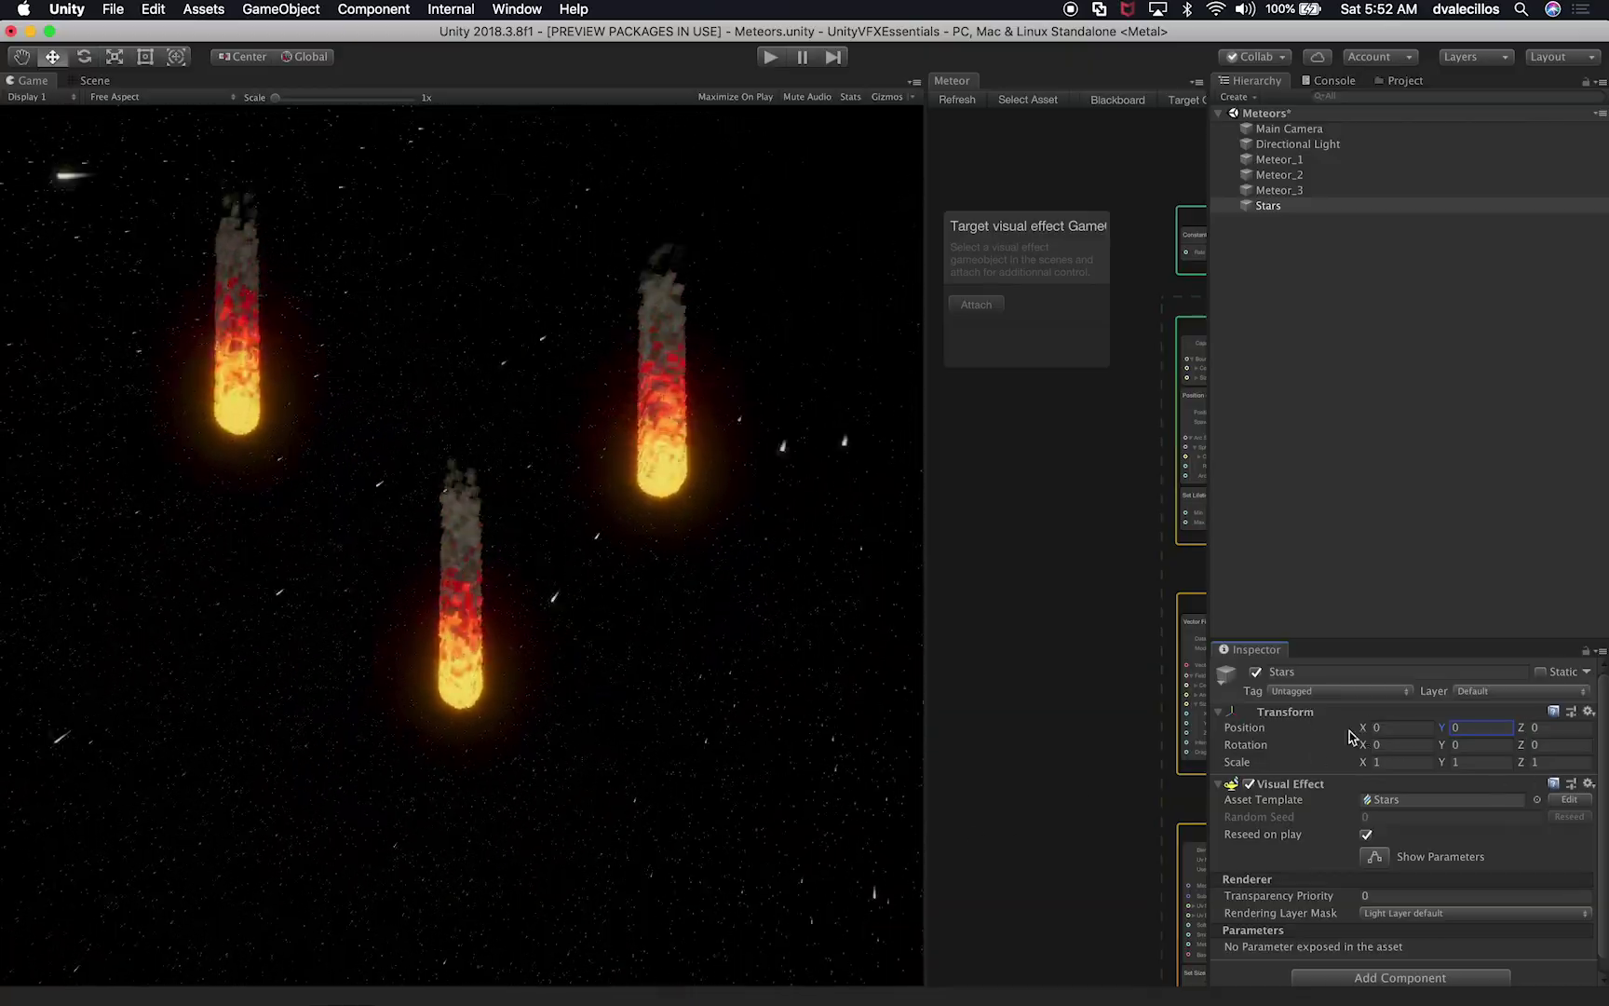
Step: Set the Stars object's rotation to X 159, Y 1 and Z 46
{"action": "left_click", "coordinate": [1398, 743]}
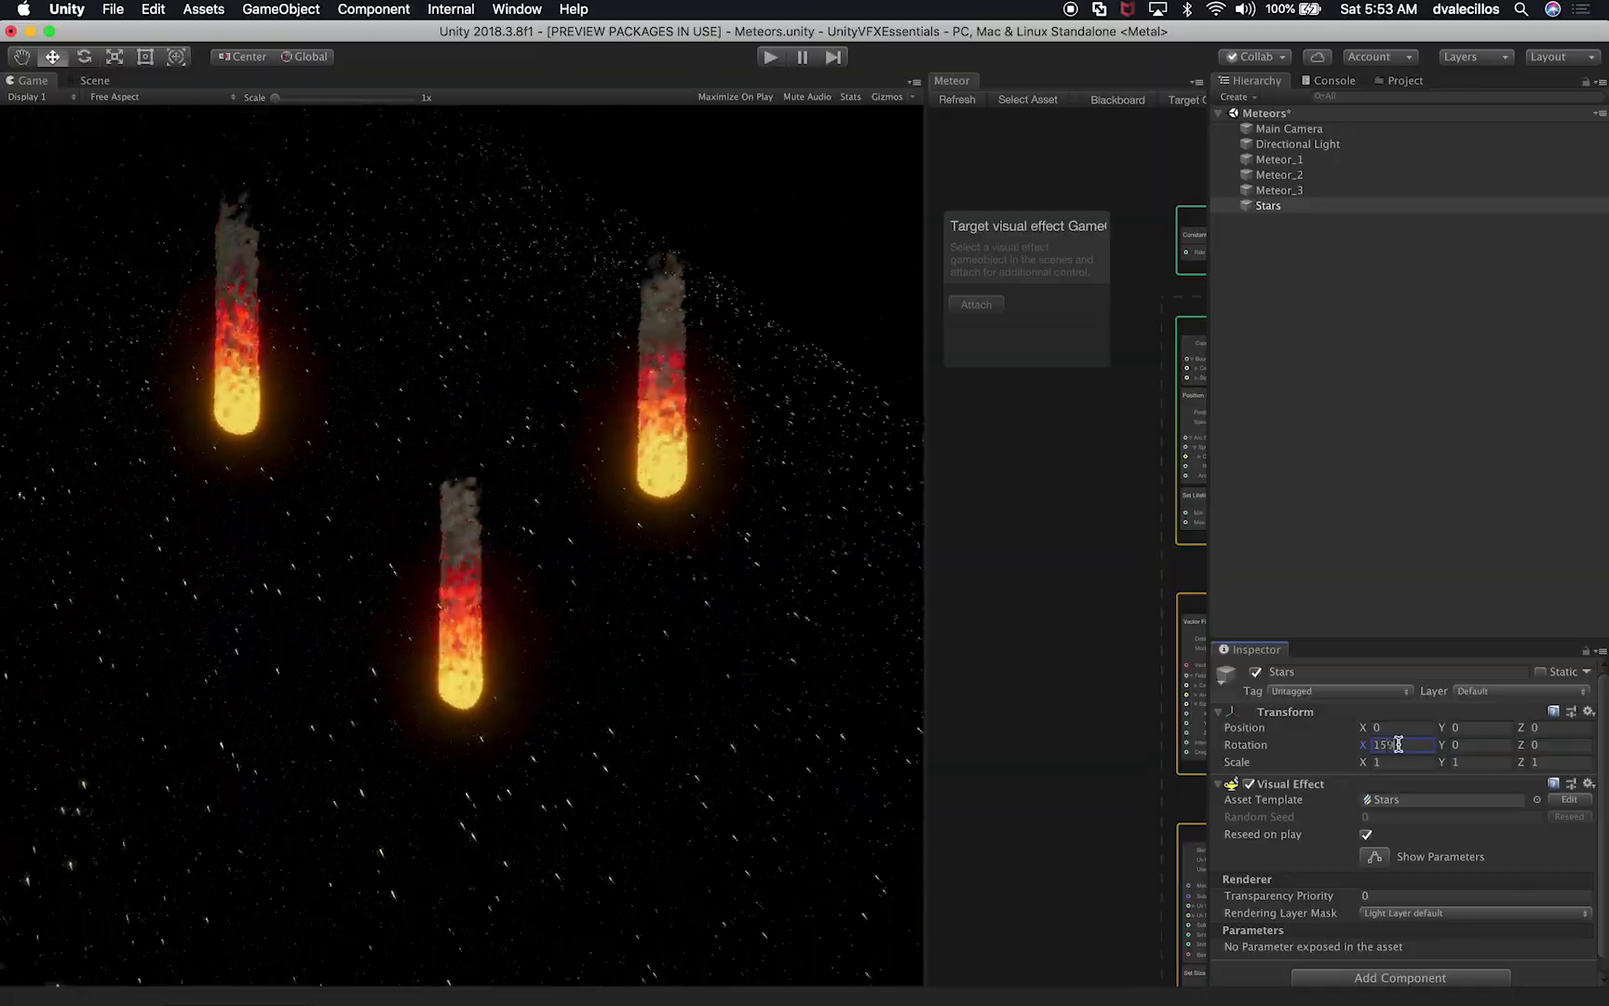
{"action": "type", "text": "159"}
{"action": "left_click", "coordinate": [1475, 745]}
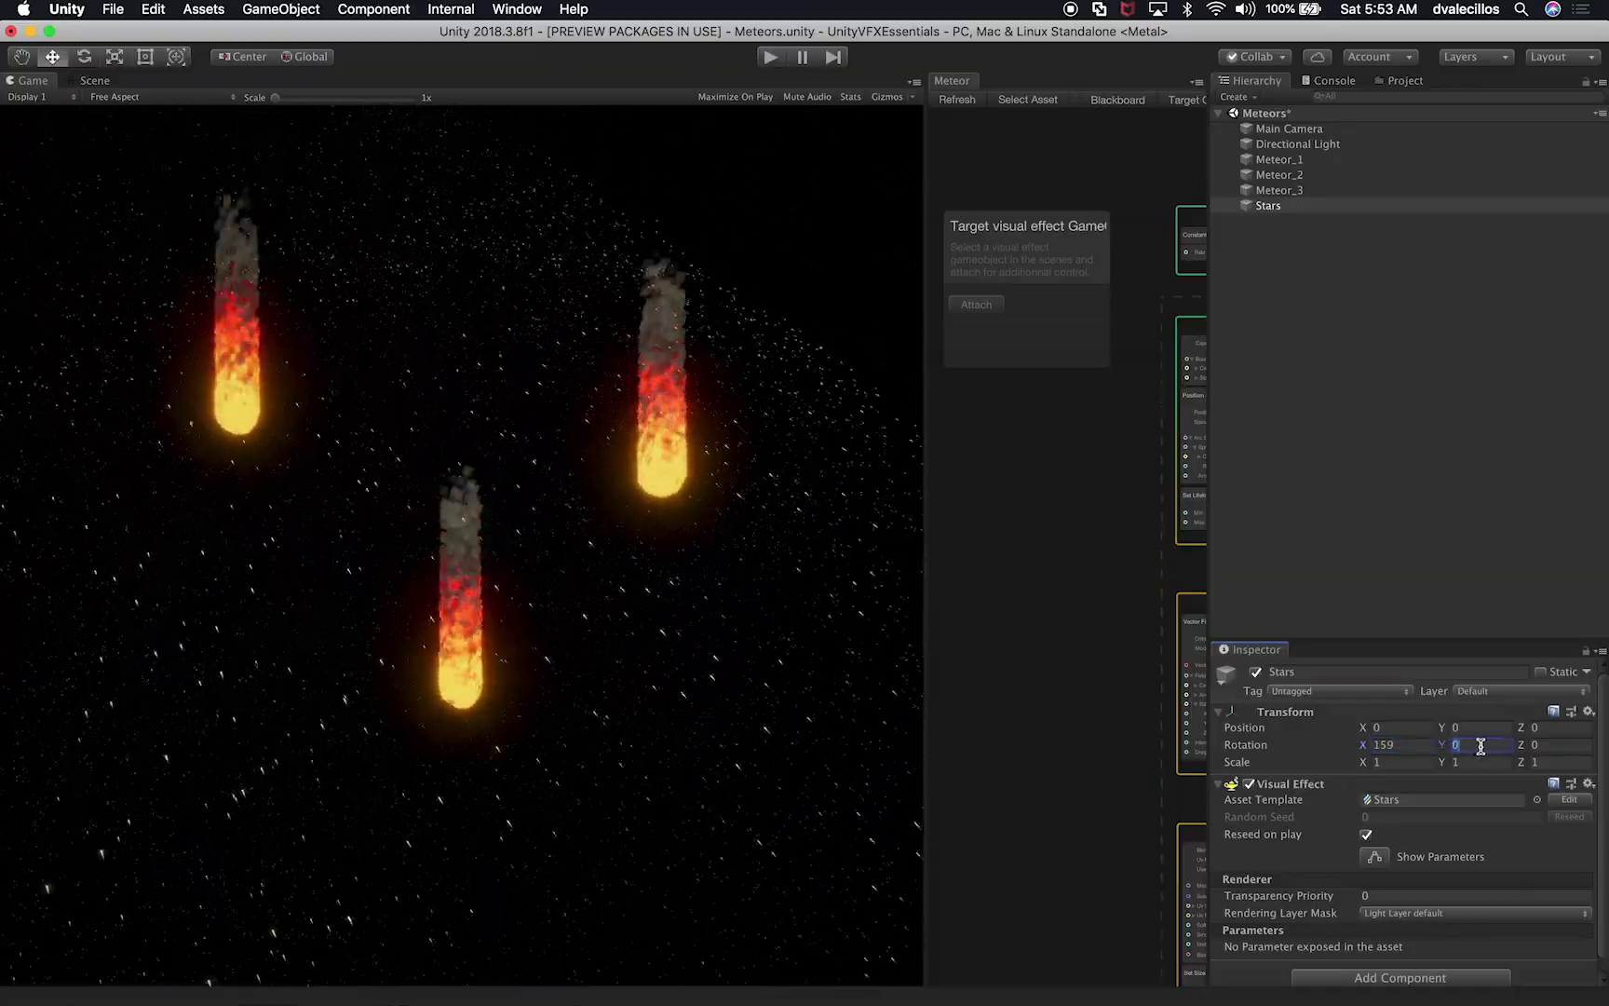
{"action": "left_click", "coordinate": [1551, 742]}
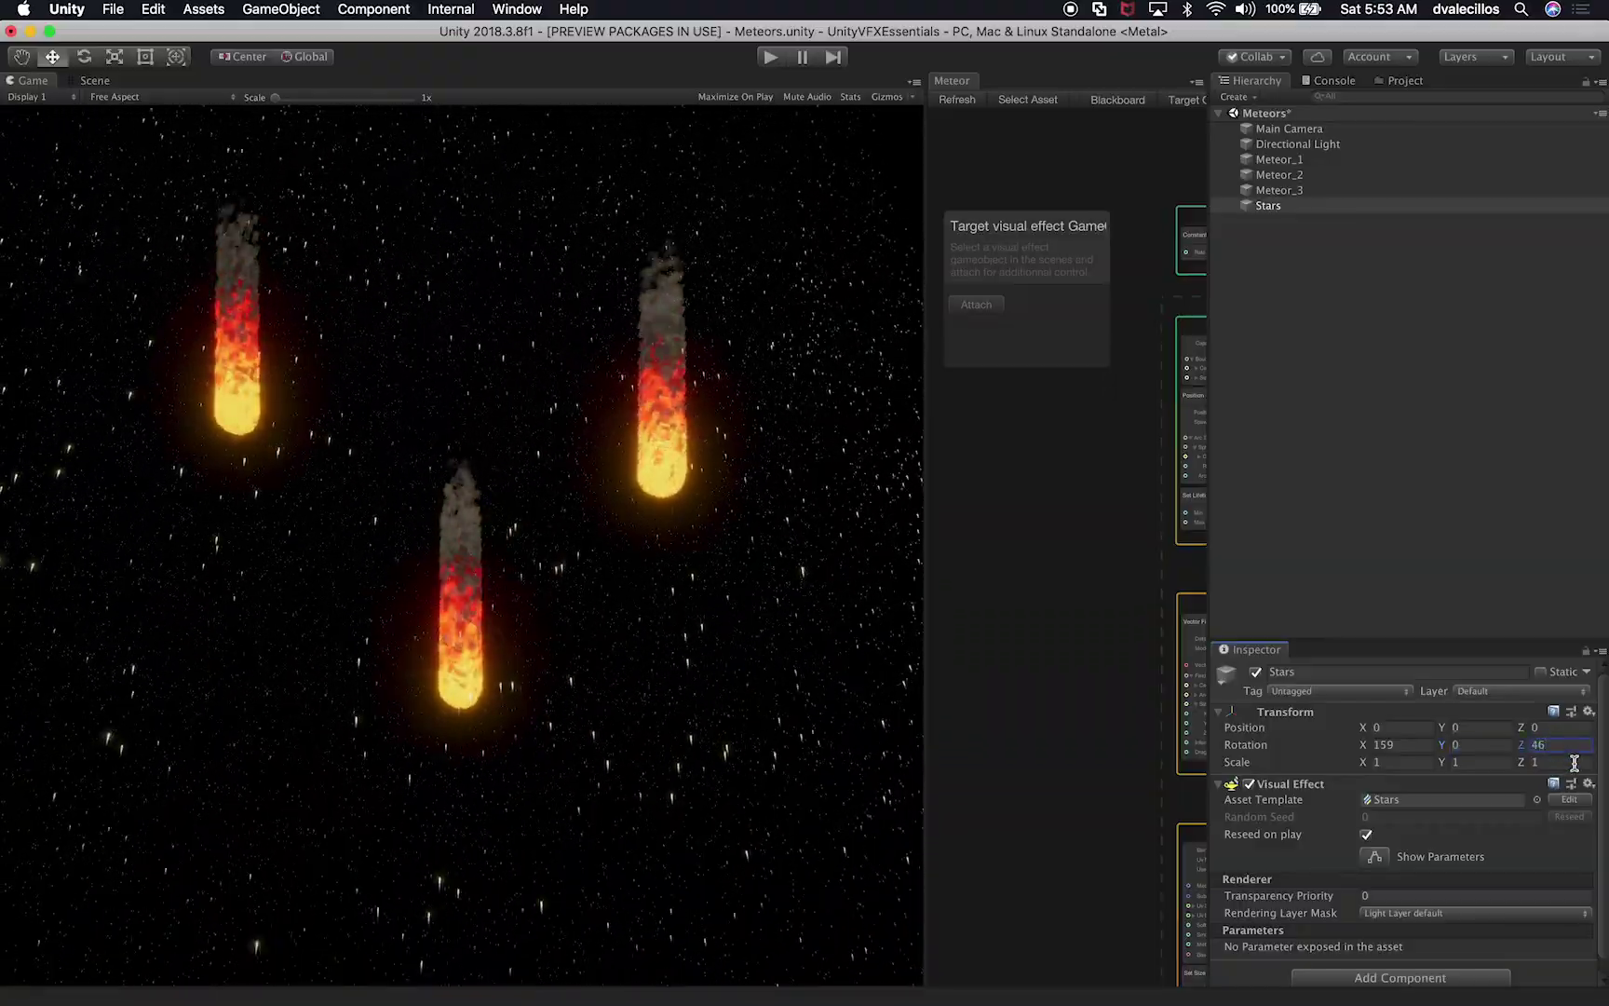
{"action": "left_click", "coordinate": [1493, 746]}
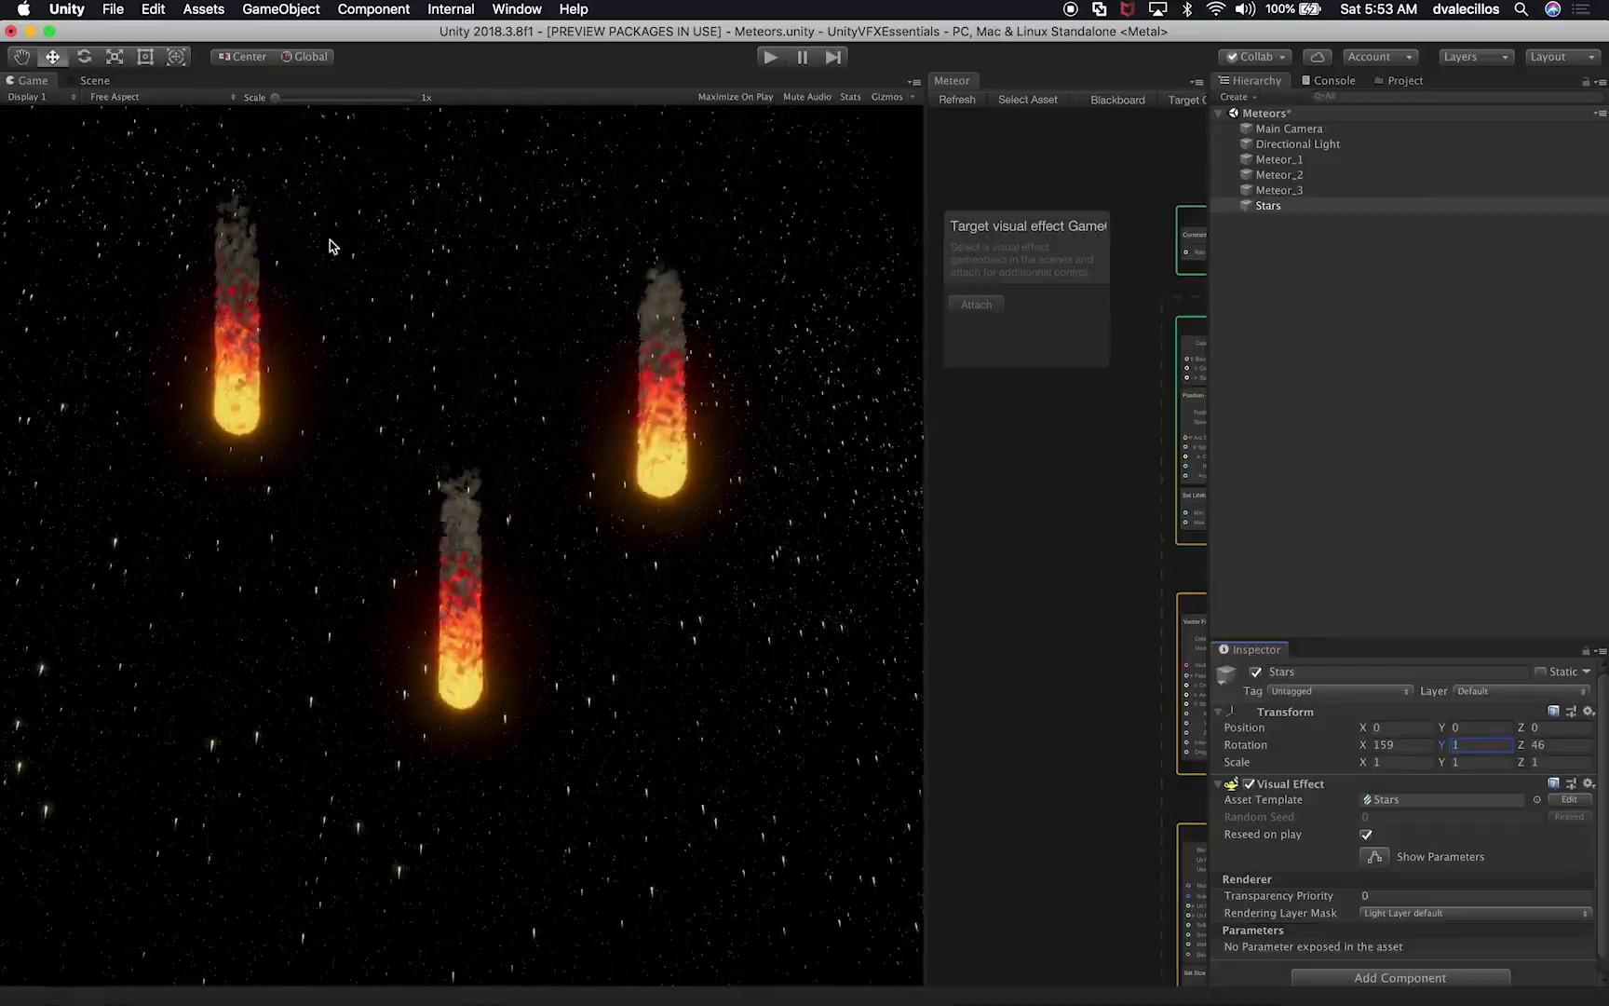
Step: Place the Scene view beside the Game view, close the Meteor graph window, and widen the Game view to show all three meteors
{"action": "left_click_drag", "start_coordinate": [94, 81], "coordinate": [816, 739]}
{"action": "left_click_drag", "start_coordinate": [617, 556], "coordinate": [381, 578]}
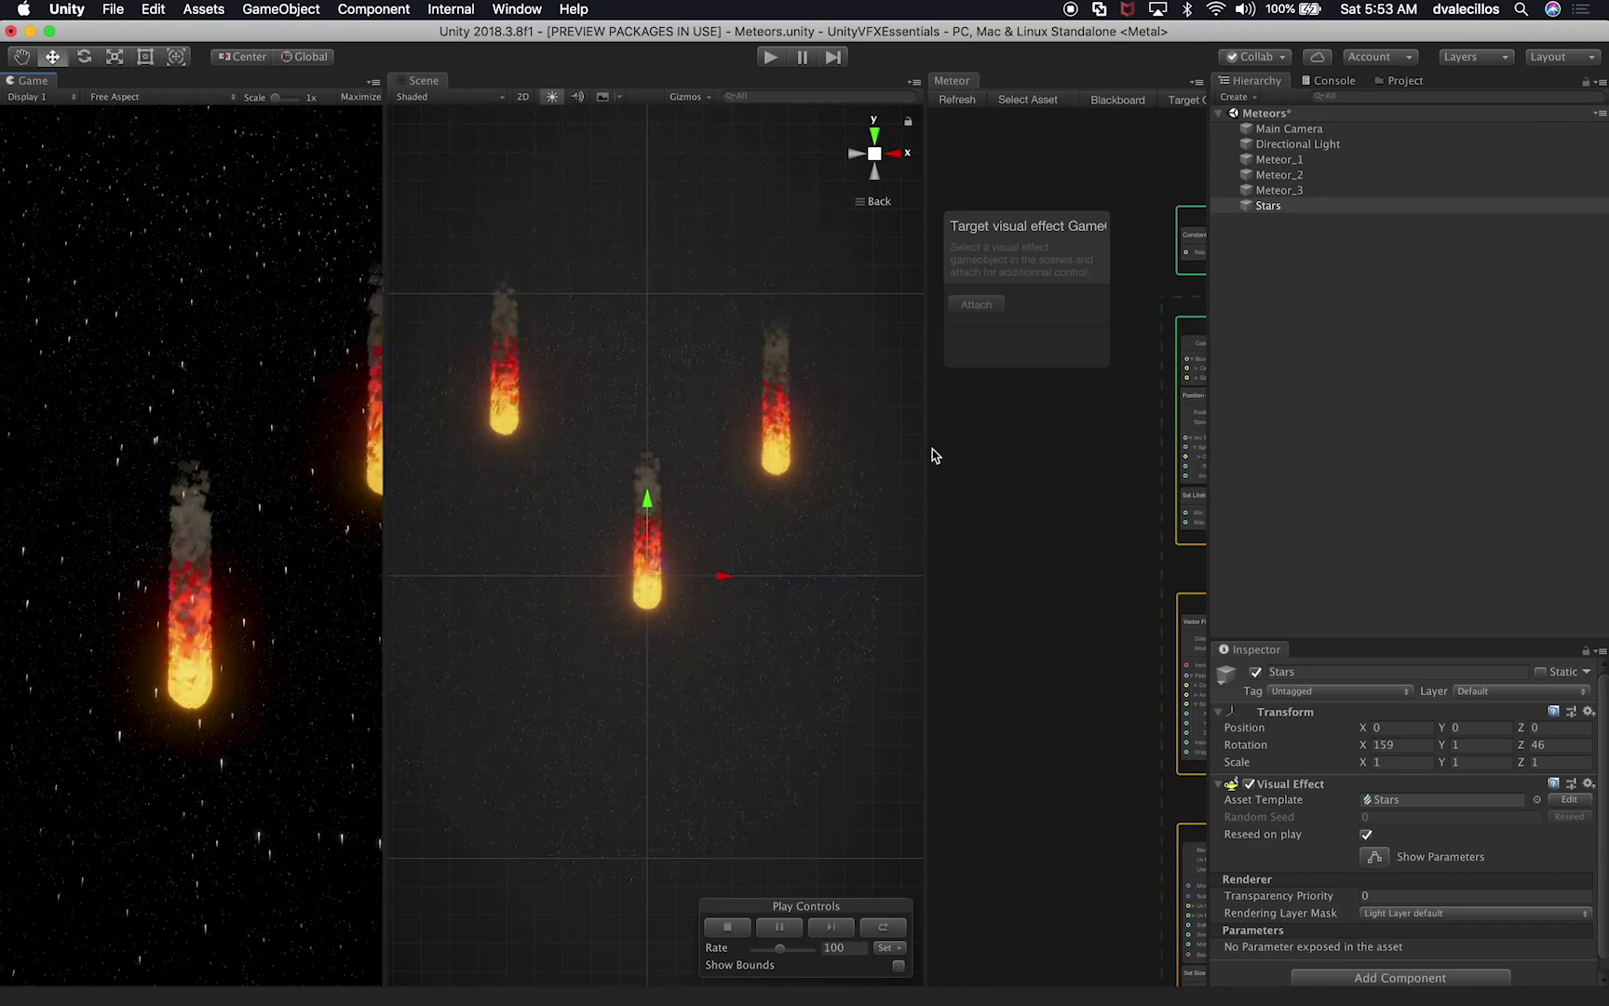
{"action": "right_click", "coordinate": [962, 88]}
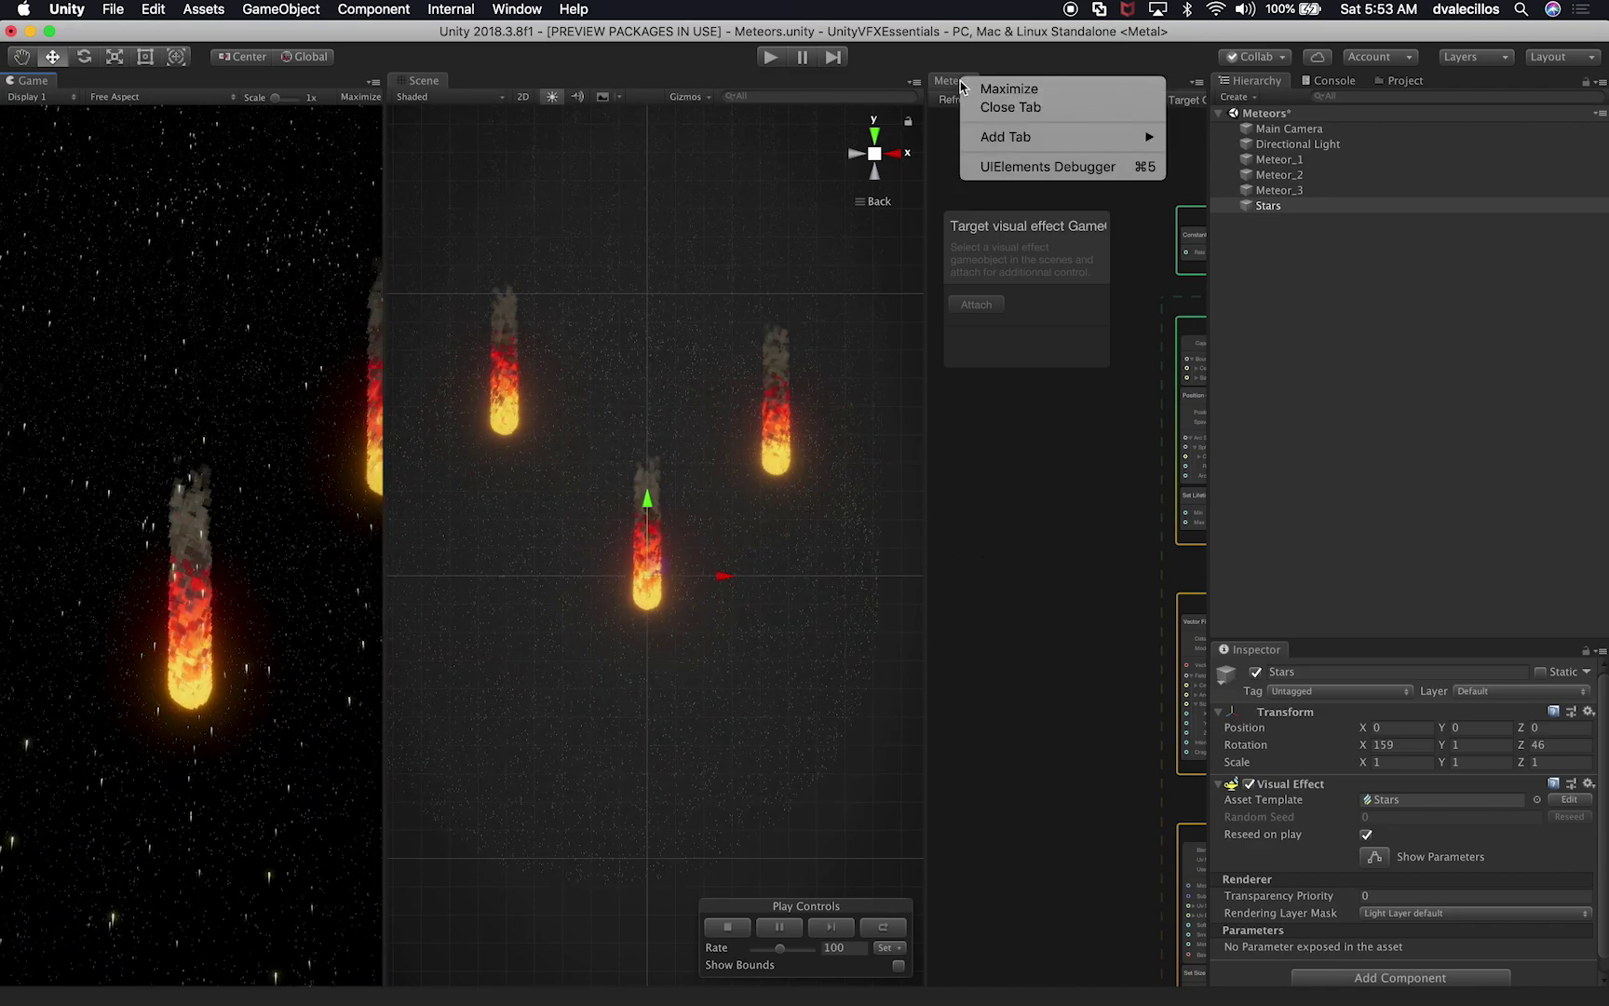
{"action": "left_click", "coordinate": [979, 106]}
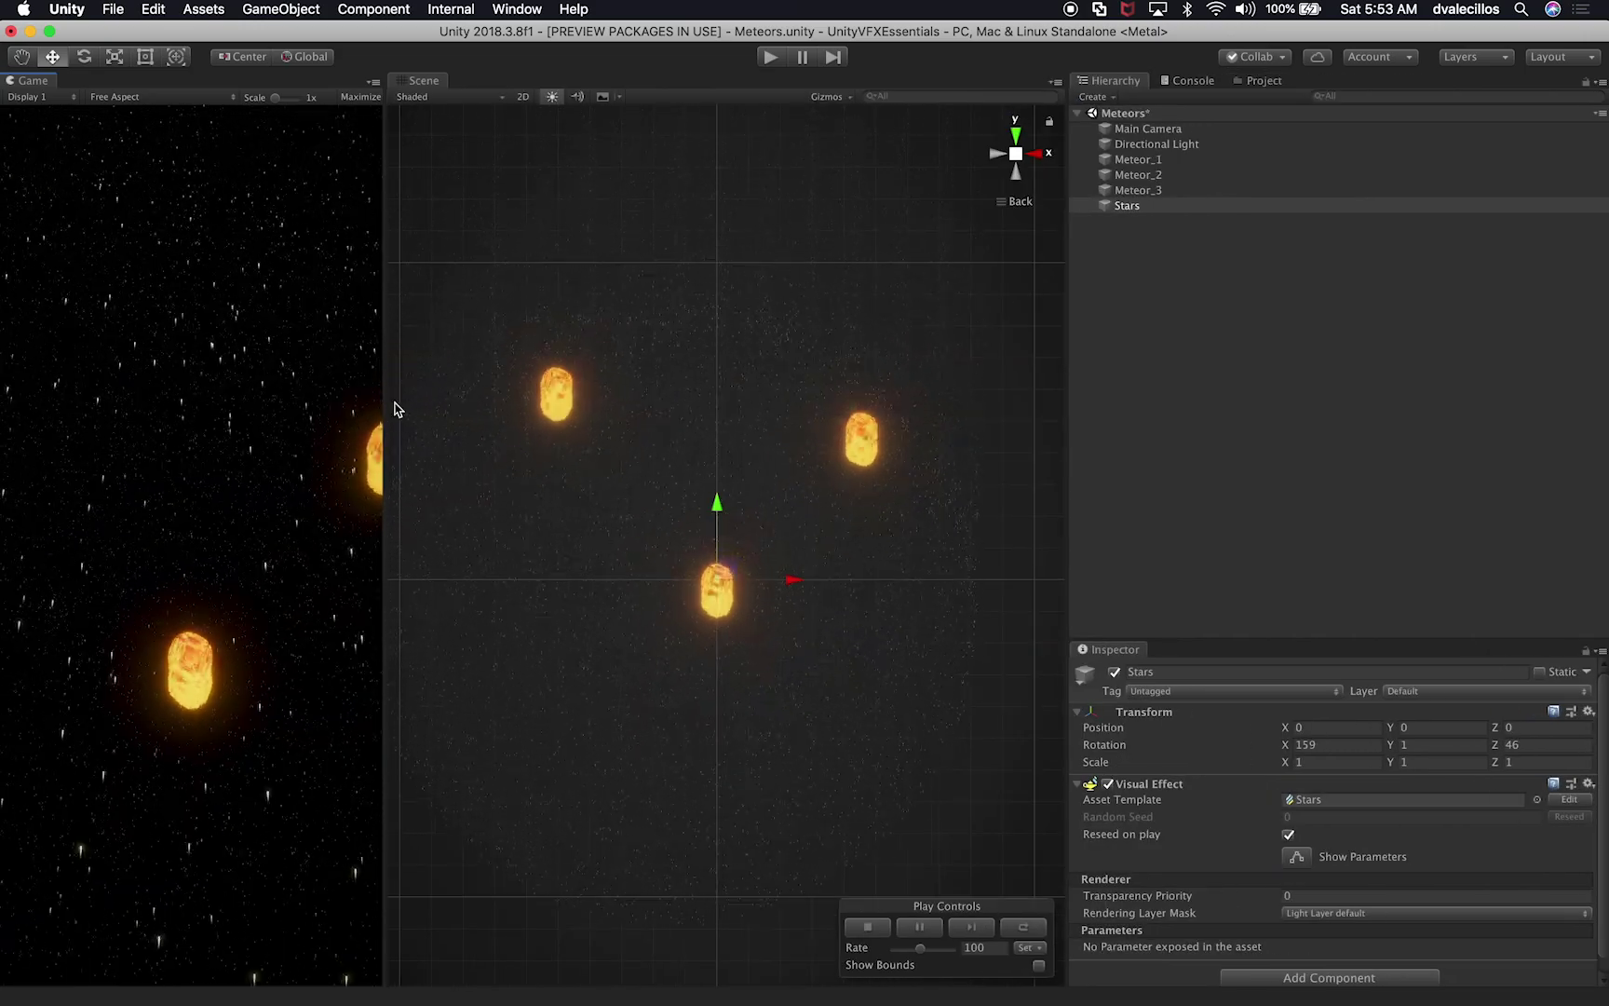
{"action": "left_click_drag", "start_coordinate": [388, 402], "coordinate": [694, 403]}
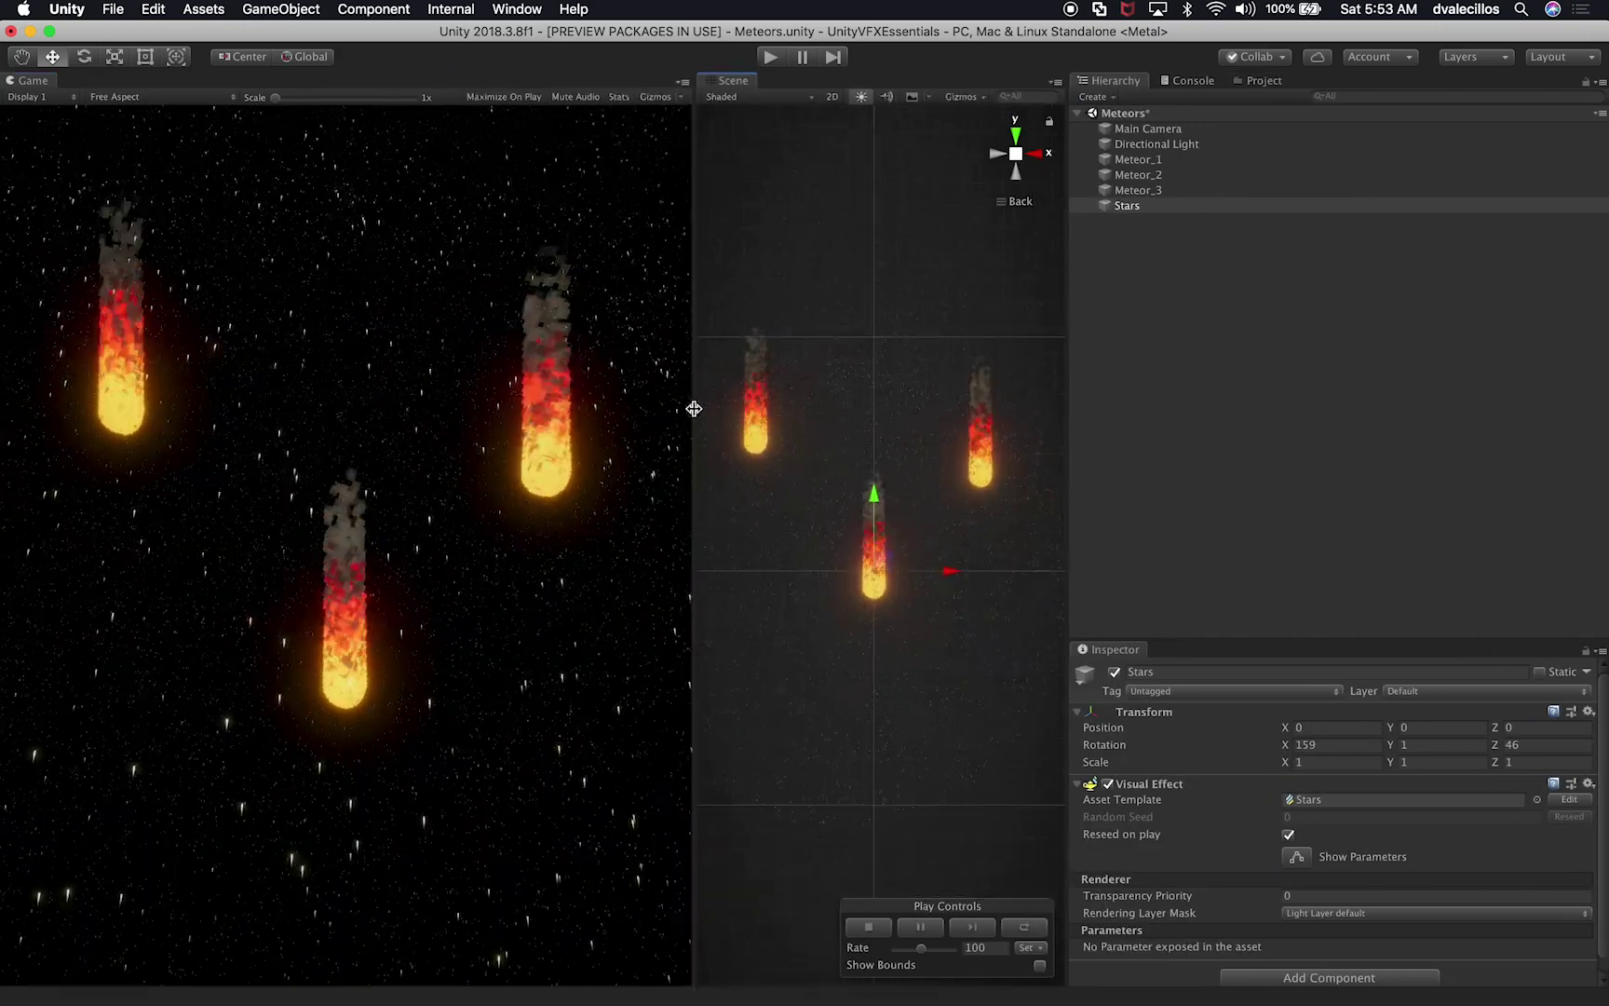
Step: Scale the Stars object uniformly to about 1.52 and move it to about X 1.57
{"action": "scroll", "coordinate": [901, 583], "scroll_direction": "down", "scroll_amount": 2}
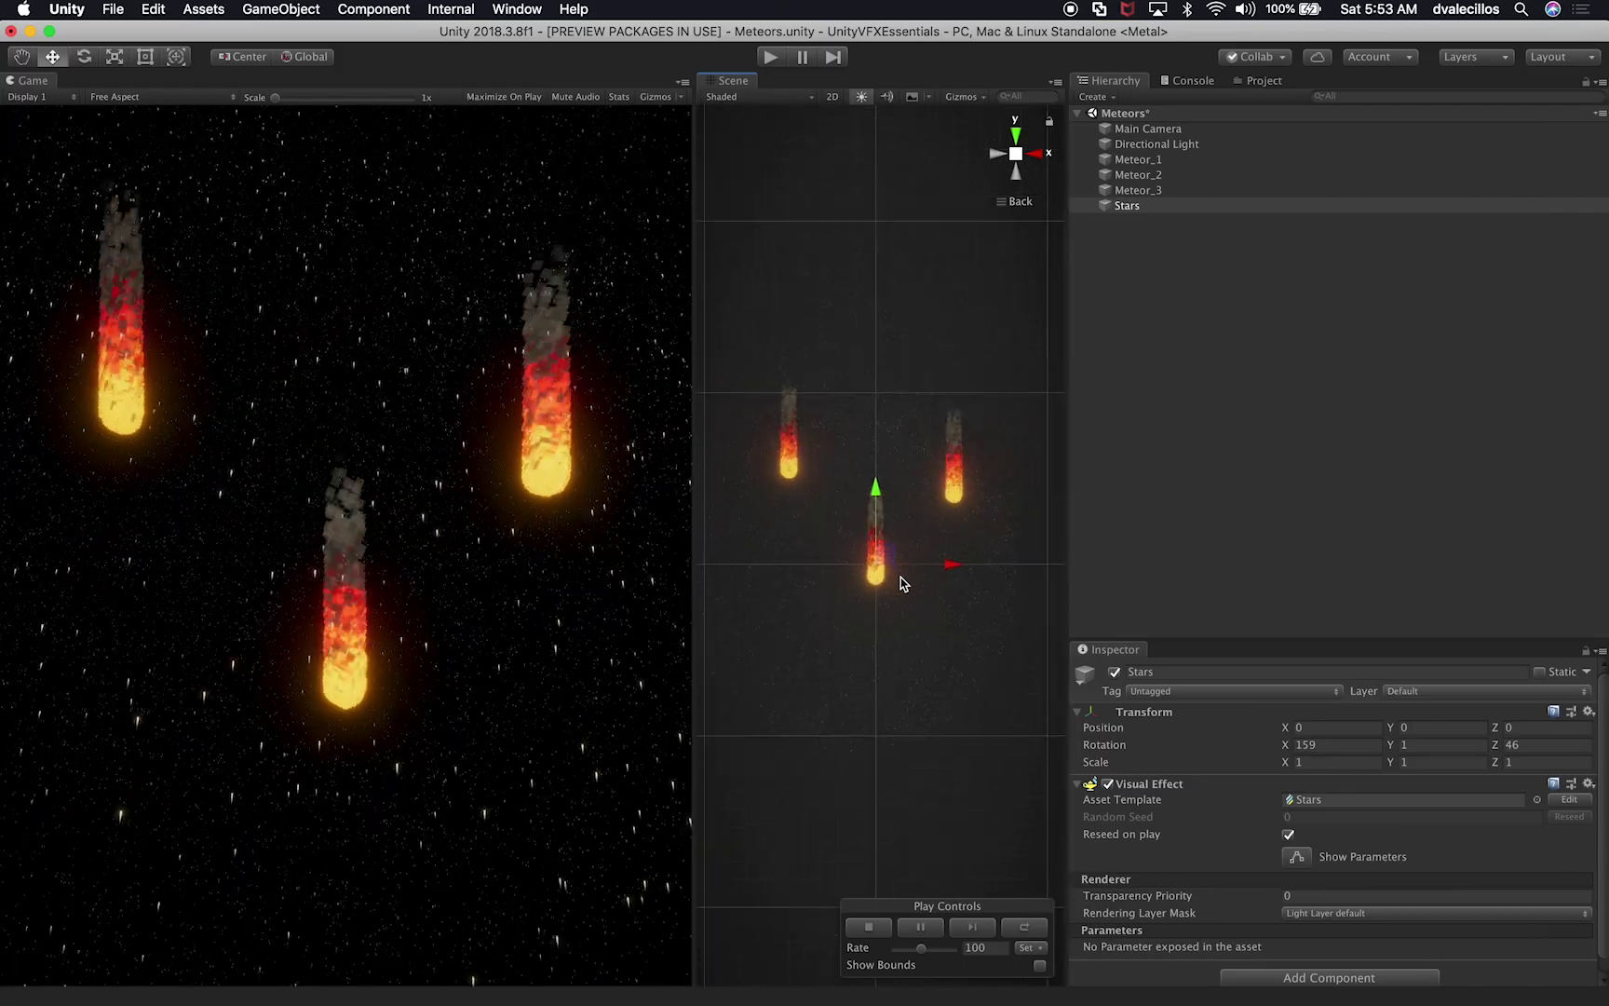
{"action": "key", "text": "r"}
{"action": "left_click_drag", "start_coordinate": [880, 570], "coordinate": [977, 563]}
{"action": "key", "text": "w"}
Step: Rotate the Stars object in a perspective view to about X 152.69, Y 0.37, Z 46.04
{"action": "left_click", "coordinate": [1017, 156]}
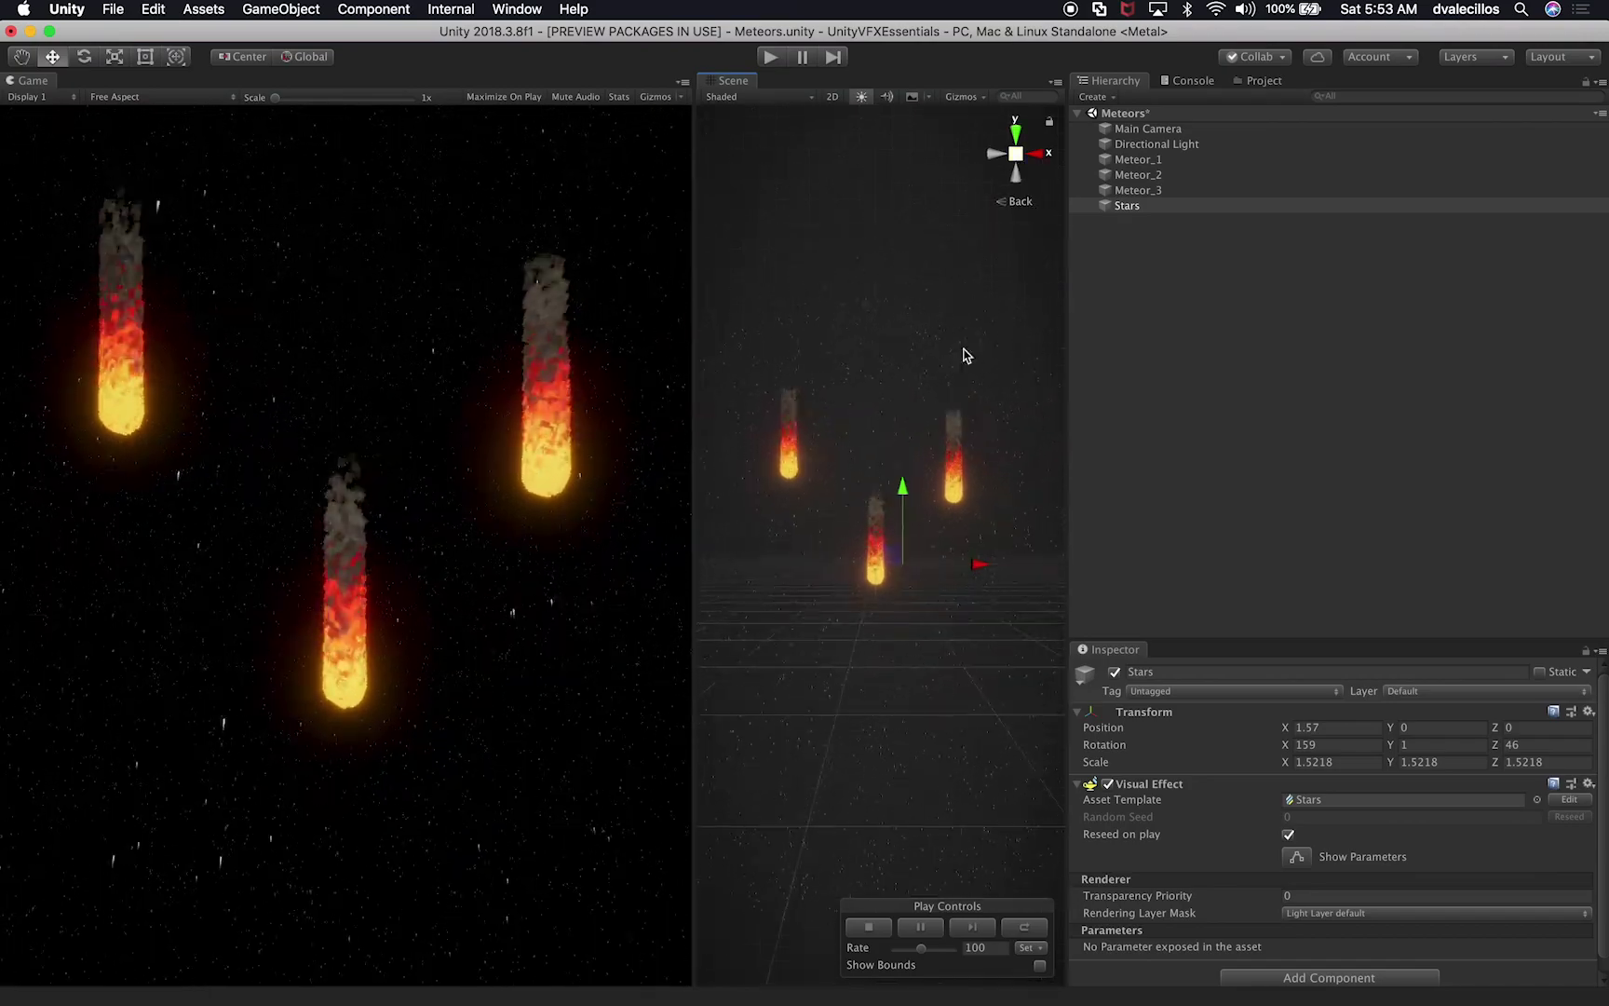
{"action": "left_click_drag", "start_coordinate": [934, 532], "coordinate": [748, 708], "text": "alt"}
{"action": "key", "text": "e"}
{"action": "left_click_drag", "start_coordinate": [872, 532], "coordinate": [869, 541]}
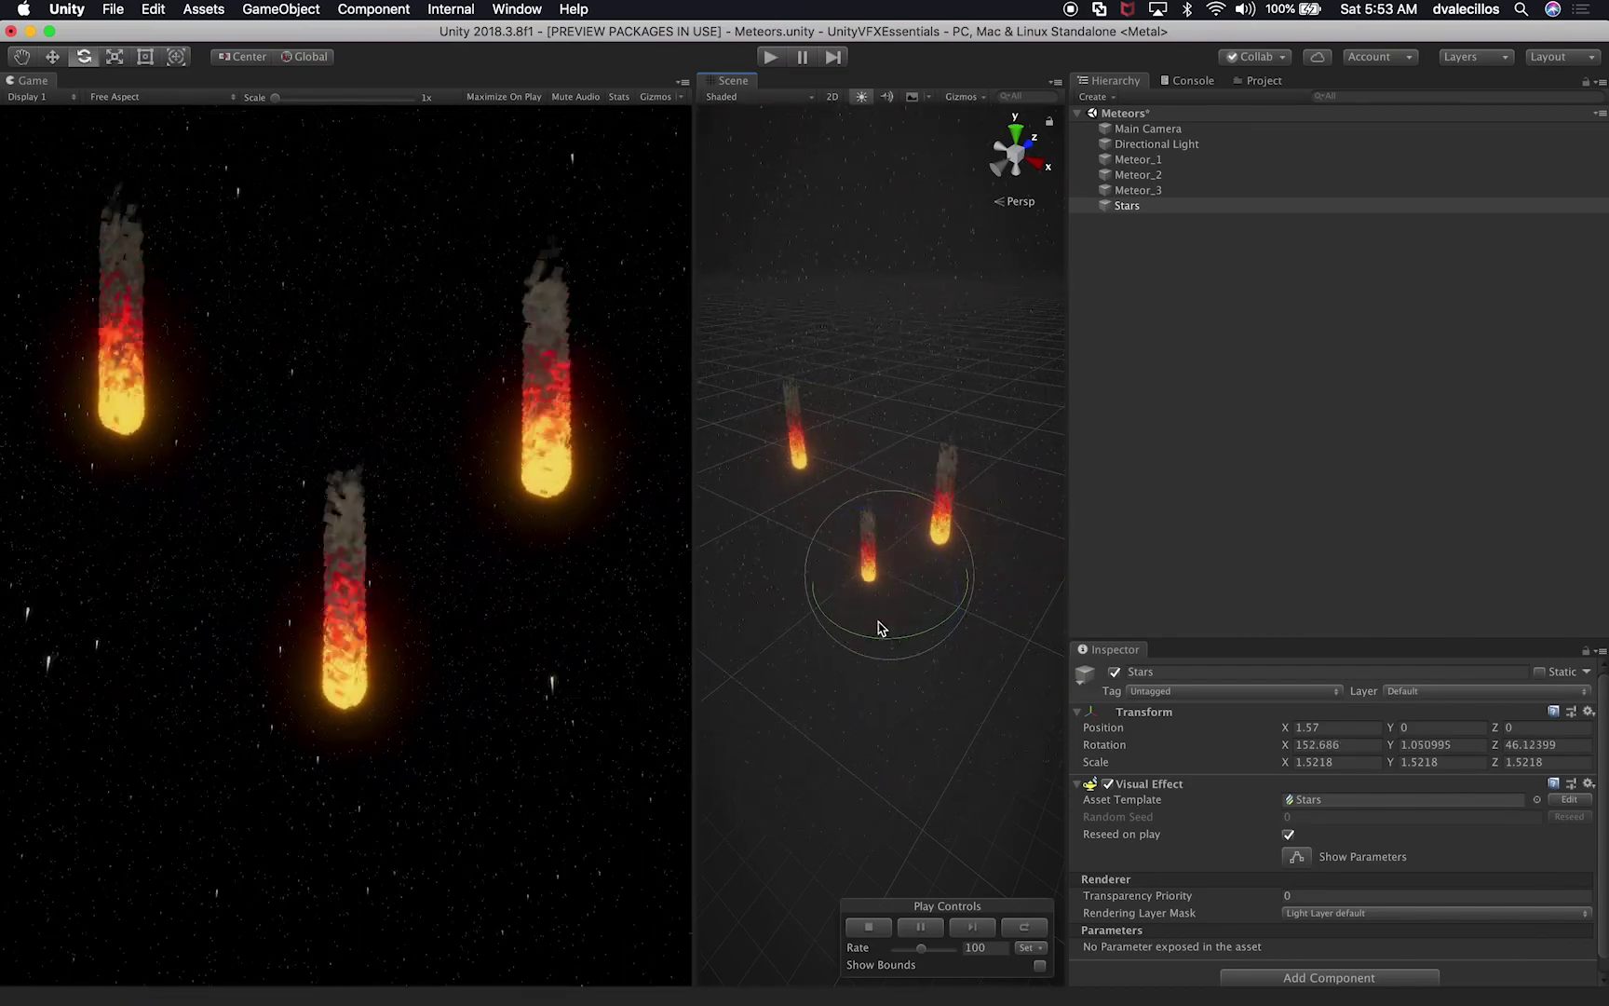
{"action": "left_click_drag", "start_coordinate": [877, 643], "coordinate": [884, 641]}
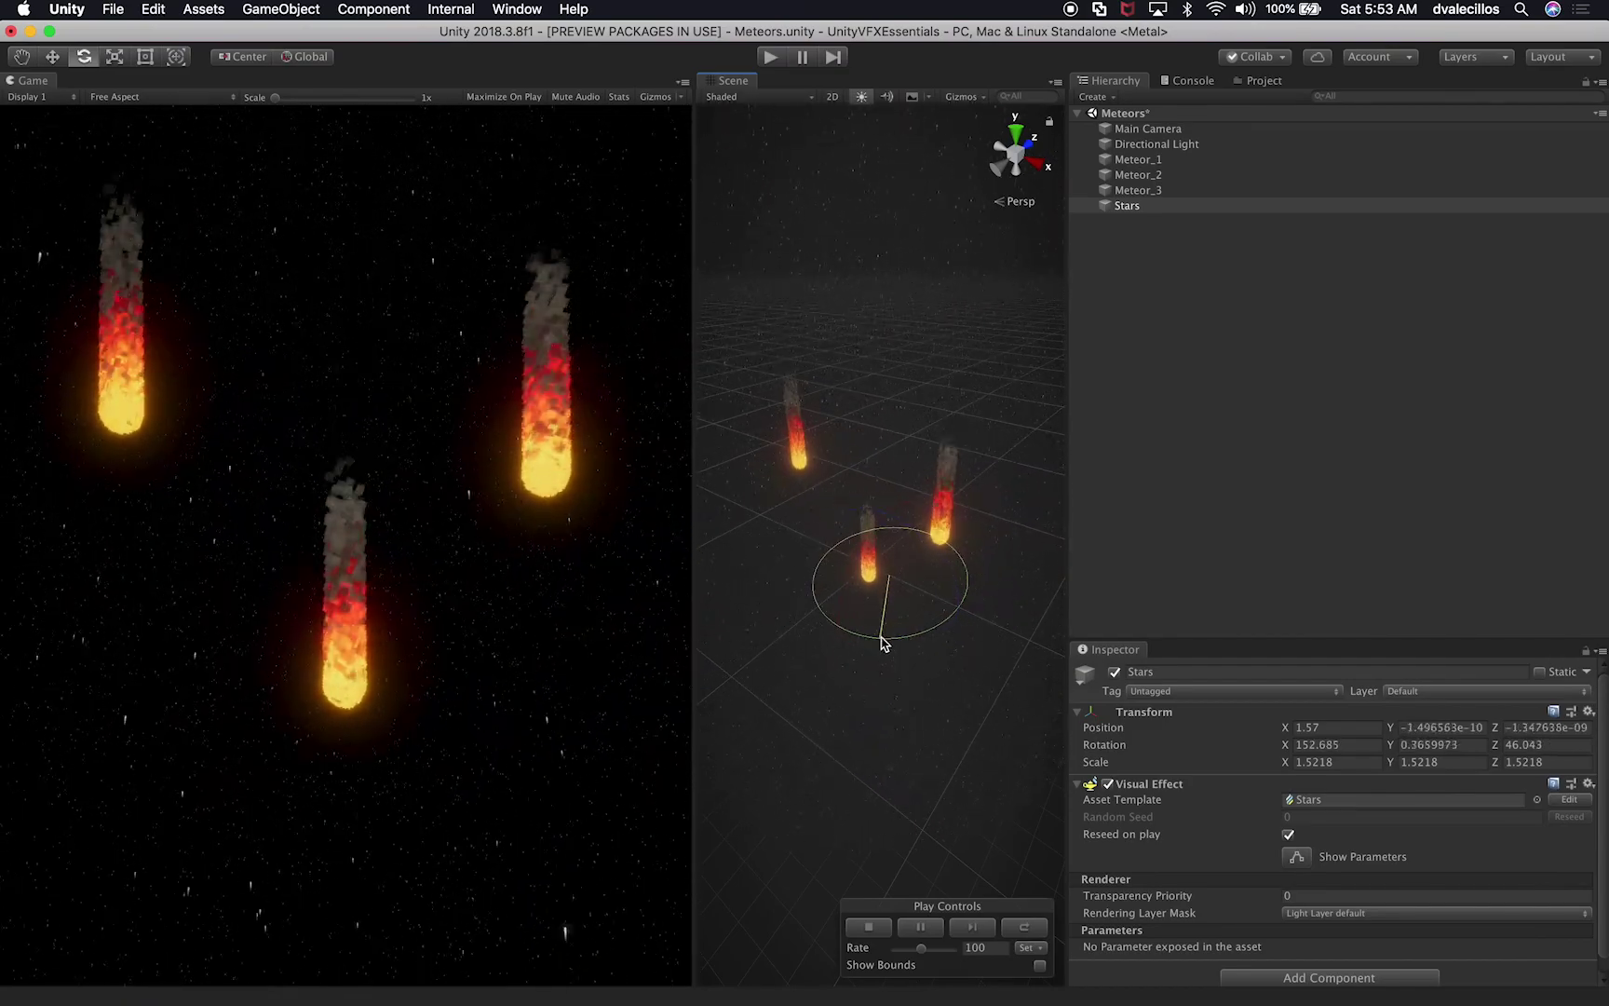
{"action": "key", "text": "w"}
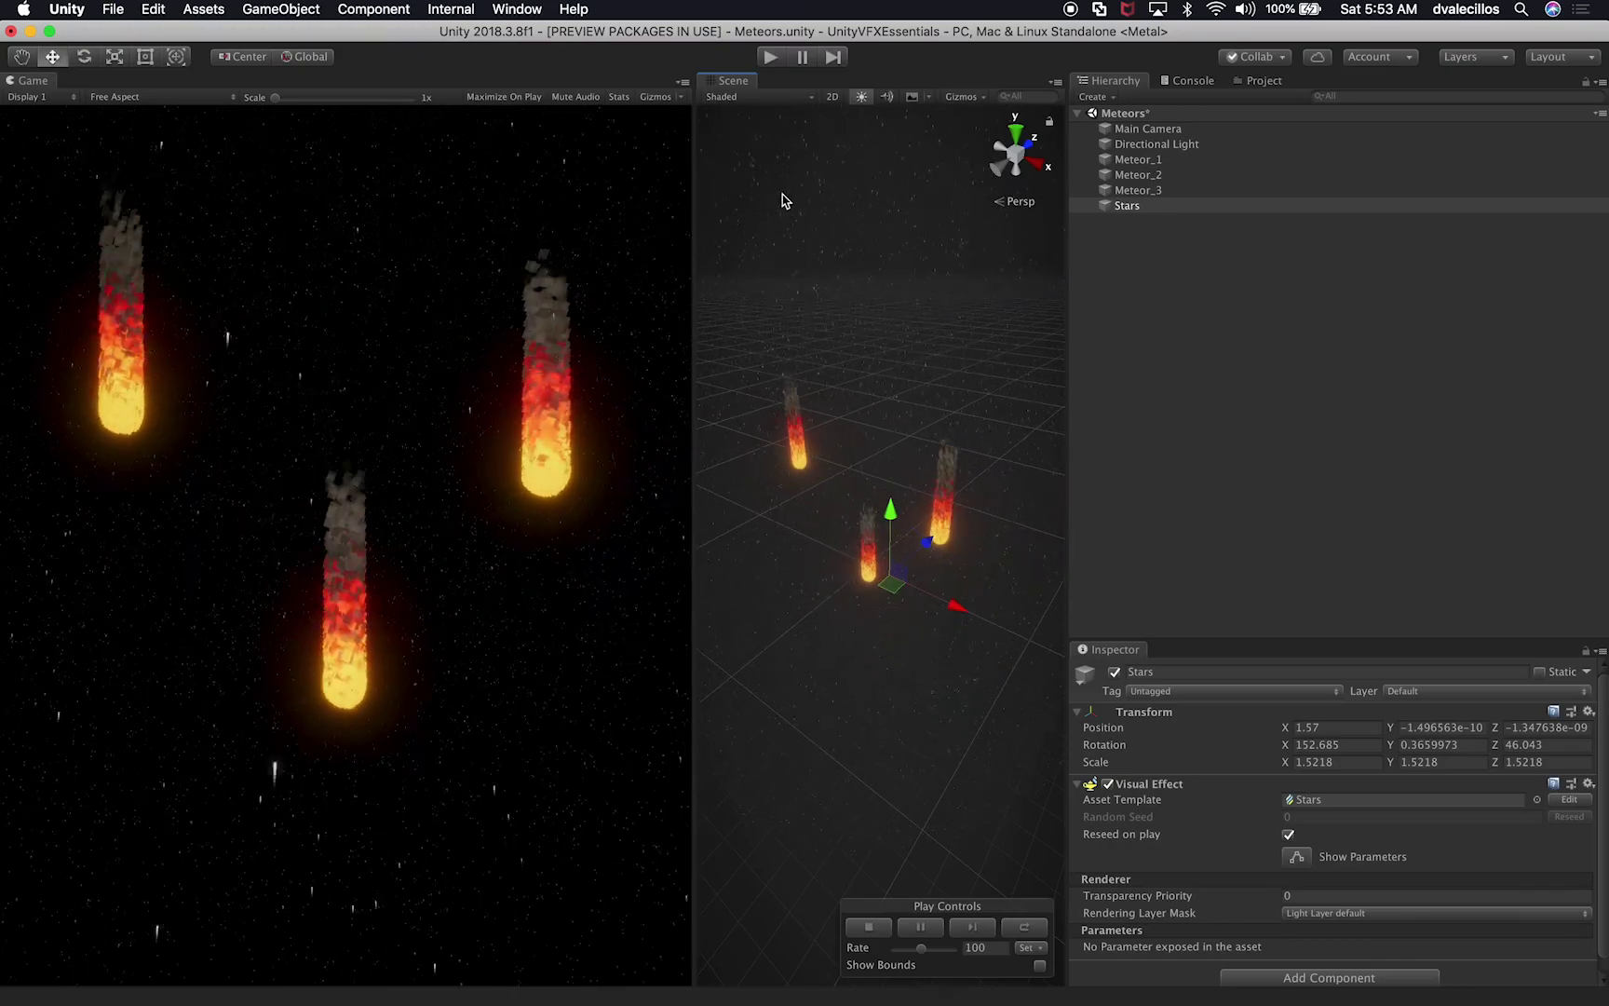
Step: Dock the Scene view back with the Game view, show the Game view and widen it
{"action": "left_click_drag", "start_coordinate": [733, 81], "coordinate": [115, 103]}
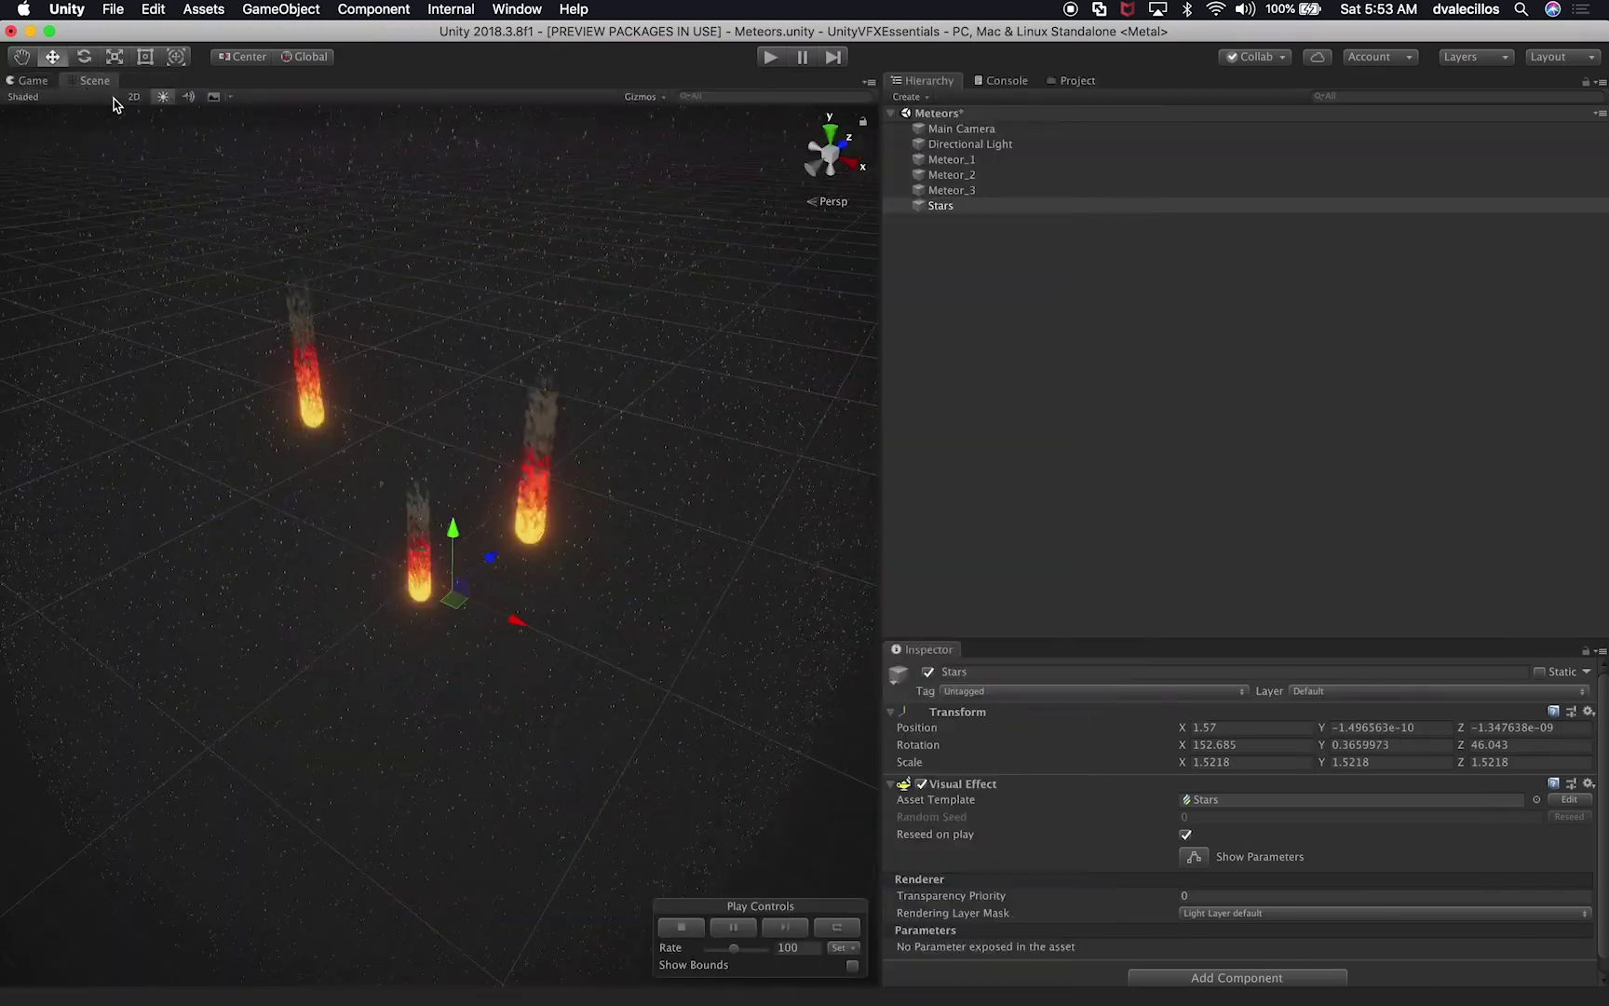
{"action": "left_click", "coordinate": [40, 81]}
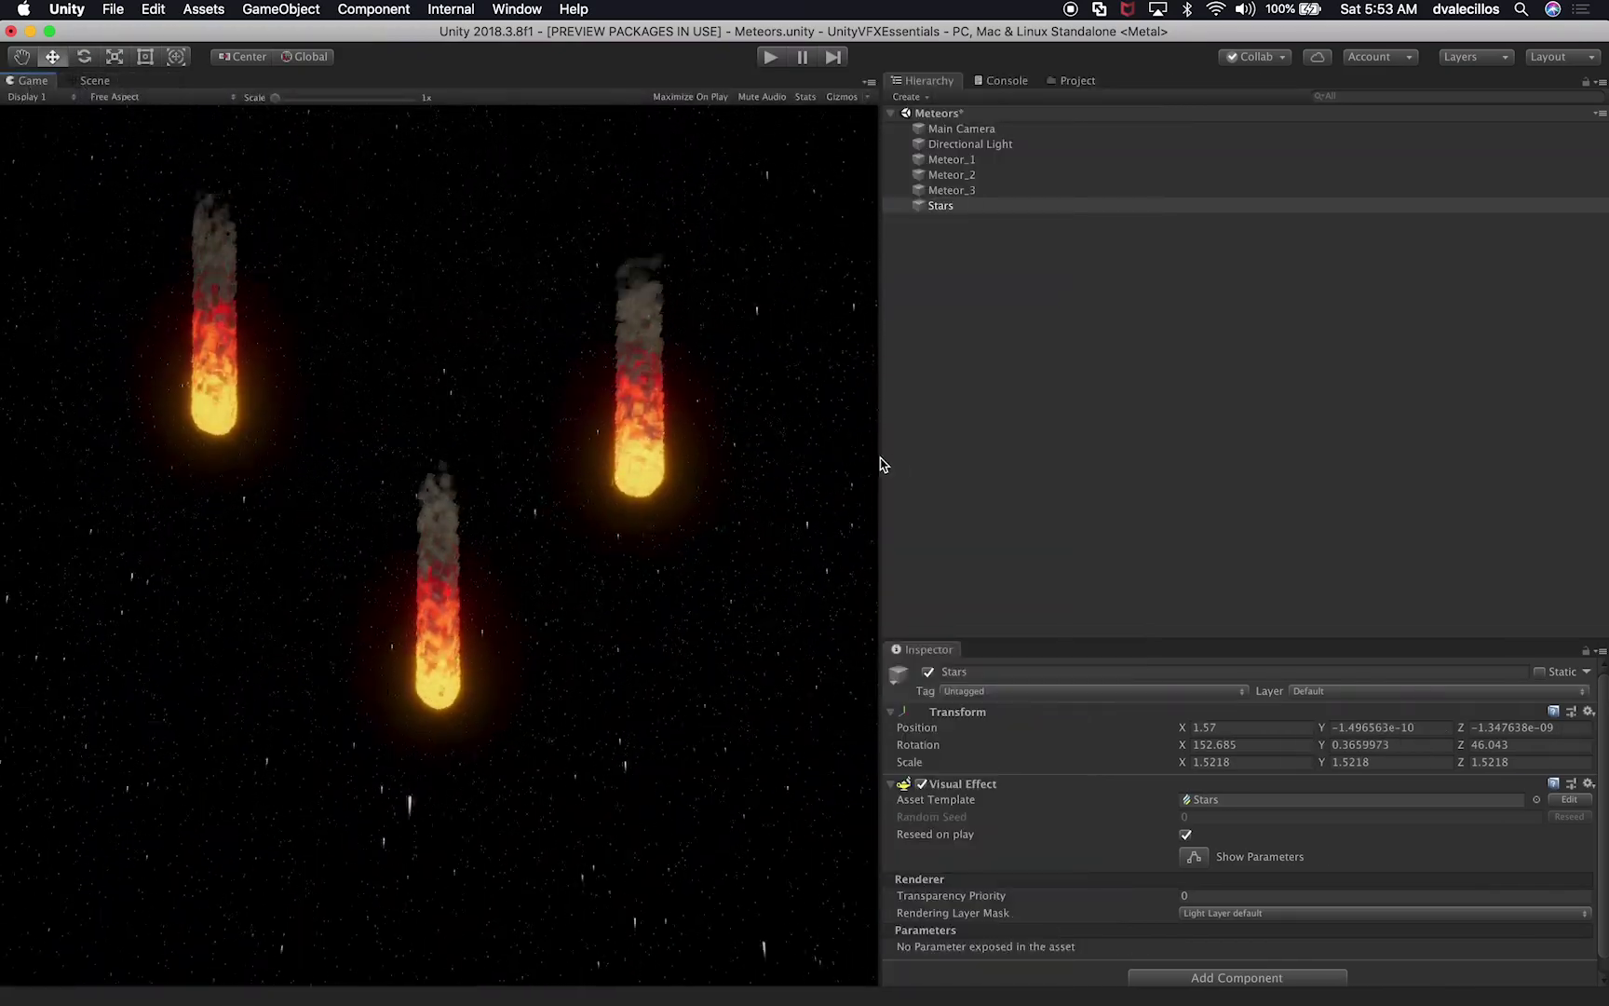
{"action": "left_click_drag", "start_coordinate": [883, 463], "coordinate": [1130, 503]}
Step: Move Meteor_3 to about X -4.55, Y 5.62
{"action": "left_click", "coordinate": [1197, 190]}
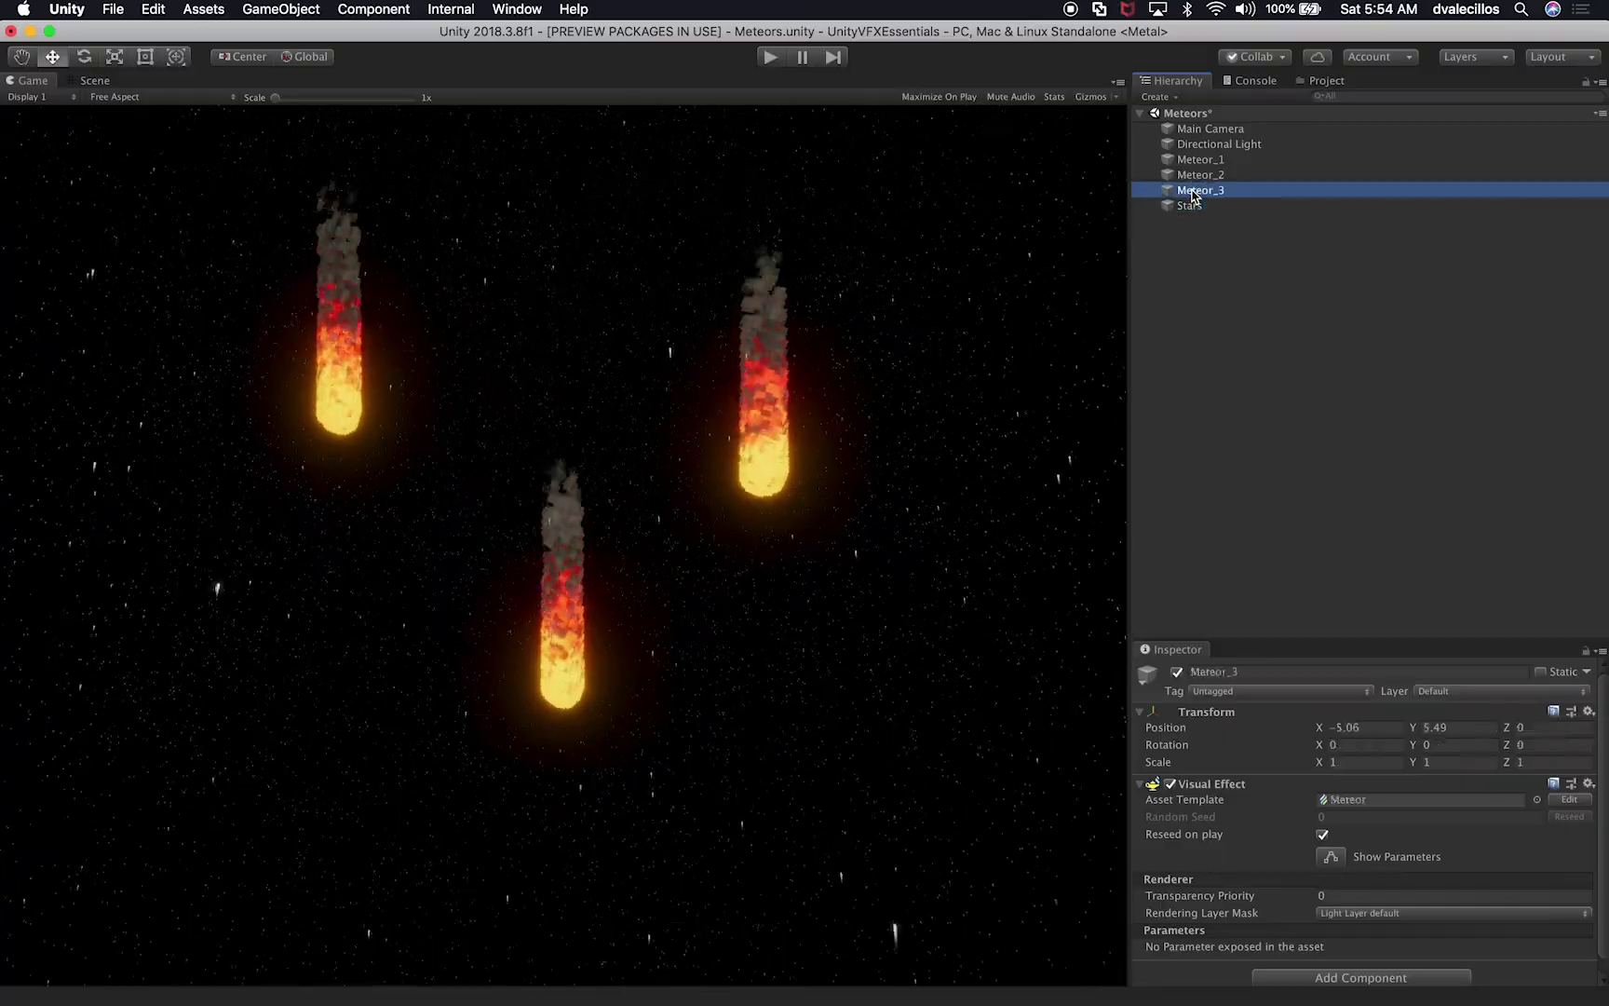
{"action": "left_click_drag", "start_coordinate": [1319, 728], "coordinate": [1409, 713]}
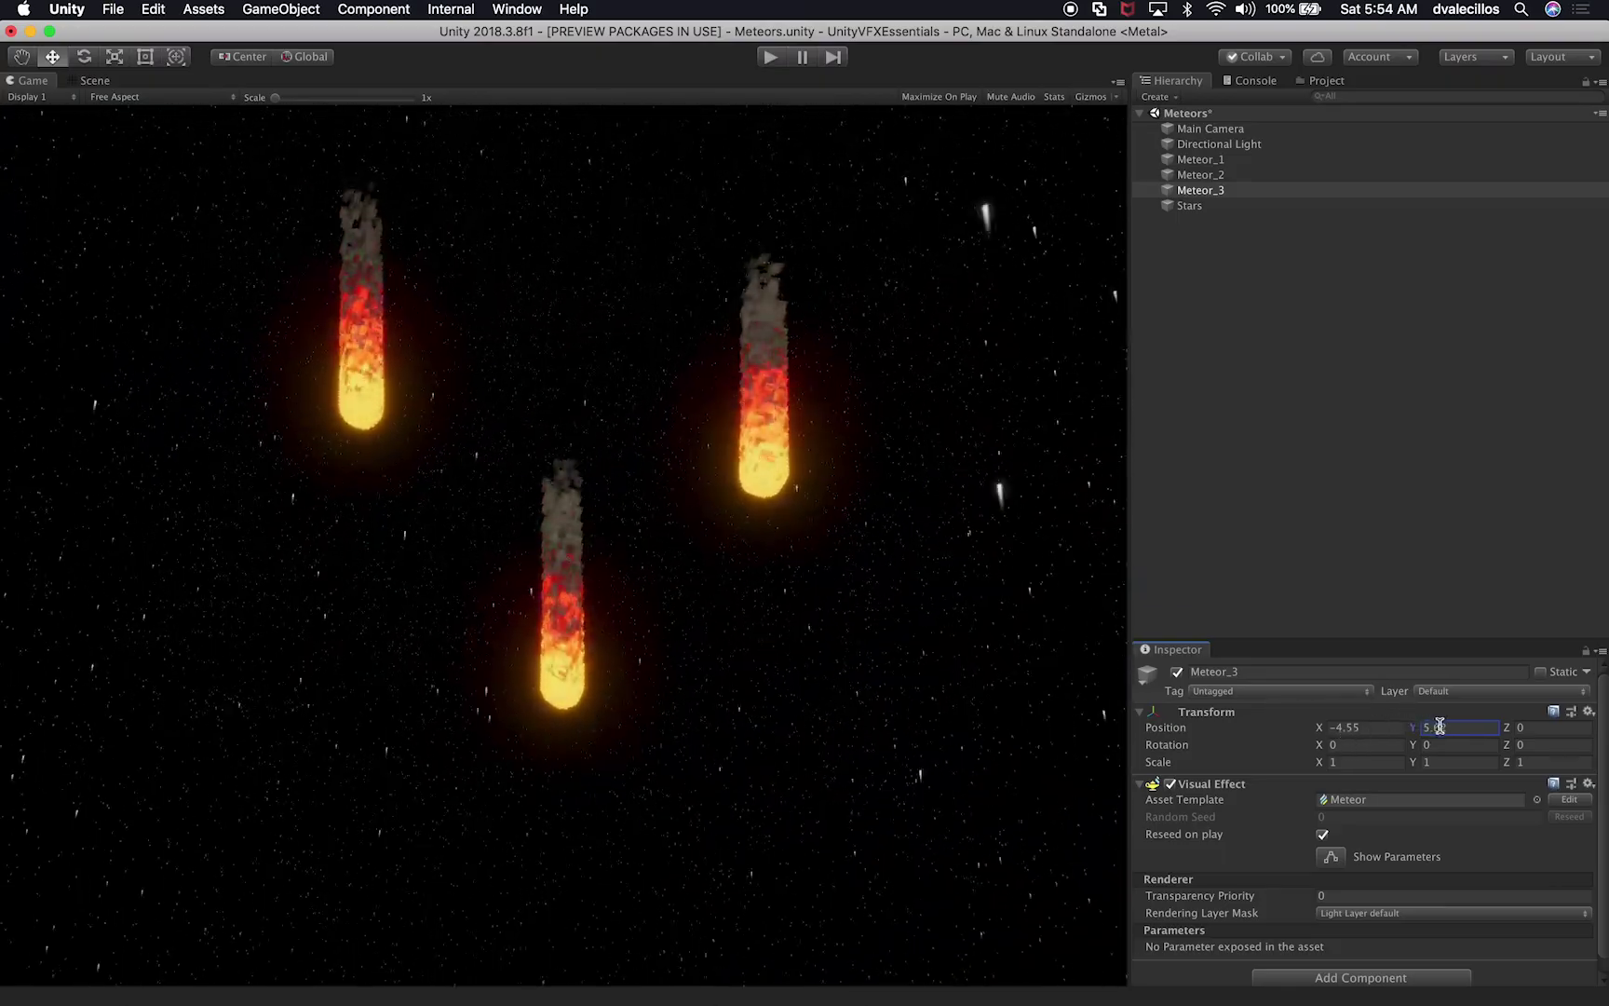
{"action": "left_click_drag", "start_coordinate": [1425, 728], "coordinate": [1466, 727]}
Step: Scale Meteor_3 uniformly to 0.7 on all three axes
{"action": "left_click", "coordinate": [1366, 763]}
{"action": "type", "text": "0.7"}
{"action": "key", "text": "Tab"}
{"action": "type", "text": "0.7"}
{"action": "key", "text": "Tab"}
{"action": "type", "text": "0.7"}
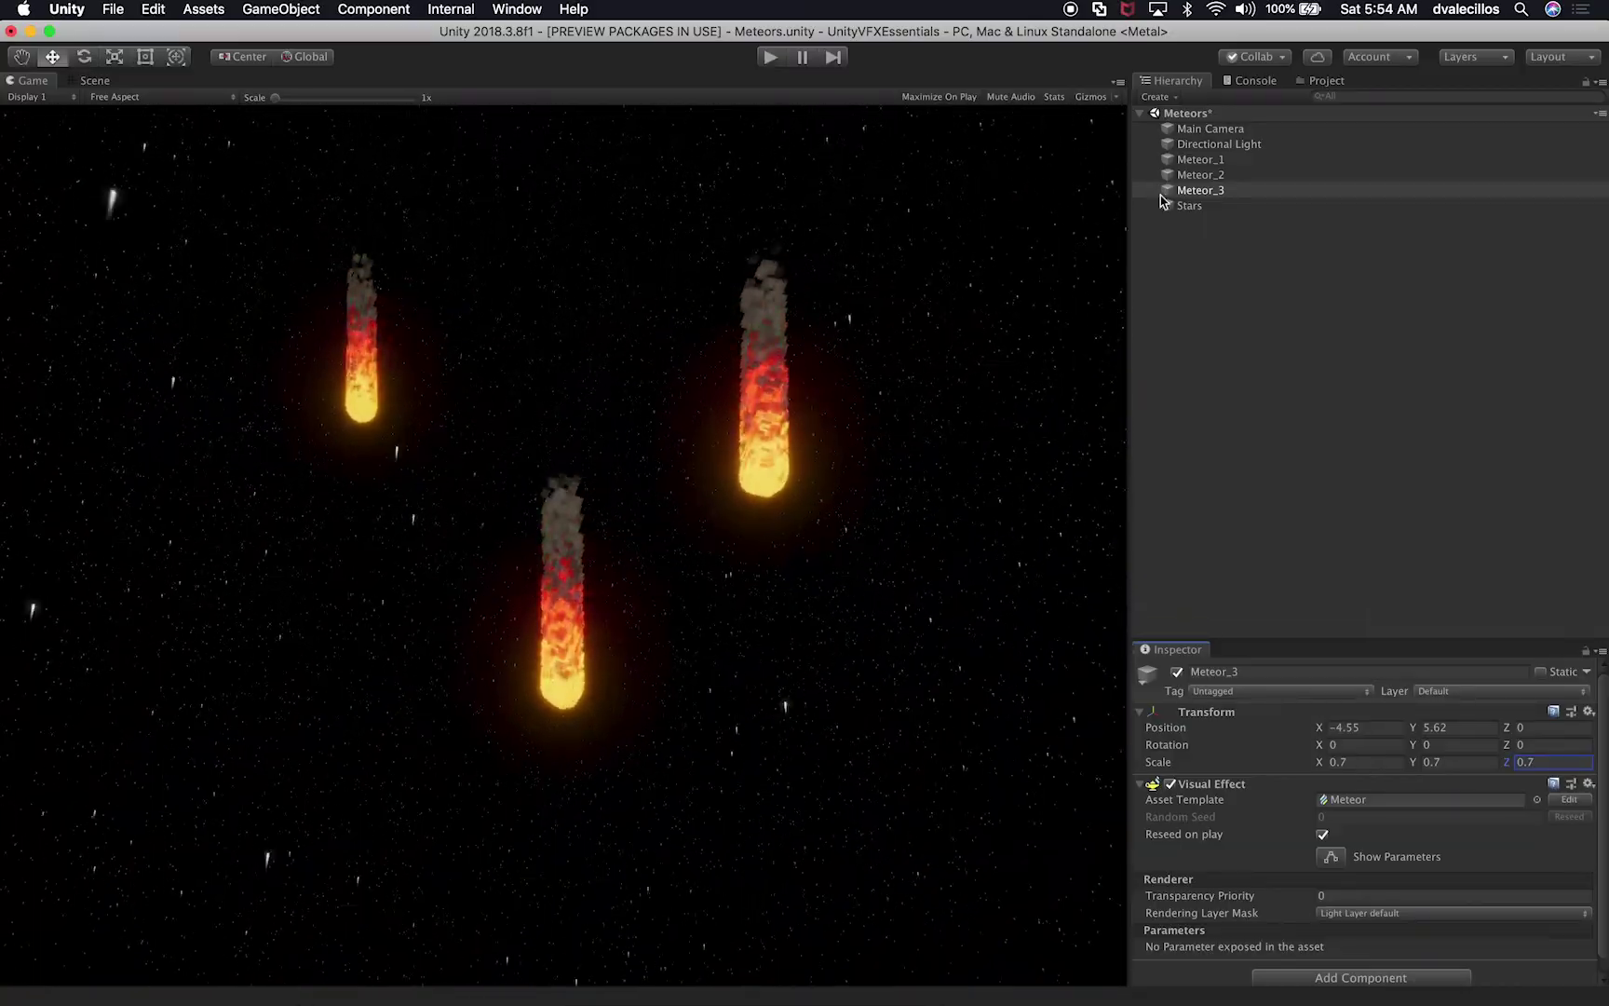
Step: Try a uniform scale of 1.2 on Meteor_2
{"action": "left_click", "coordinate": [1200, 176]}
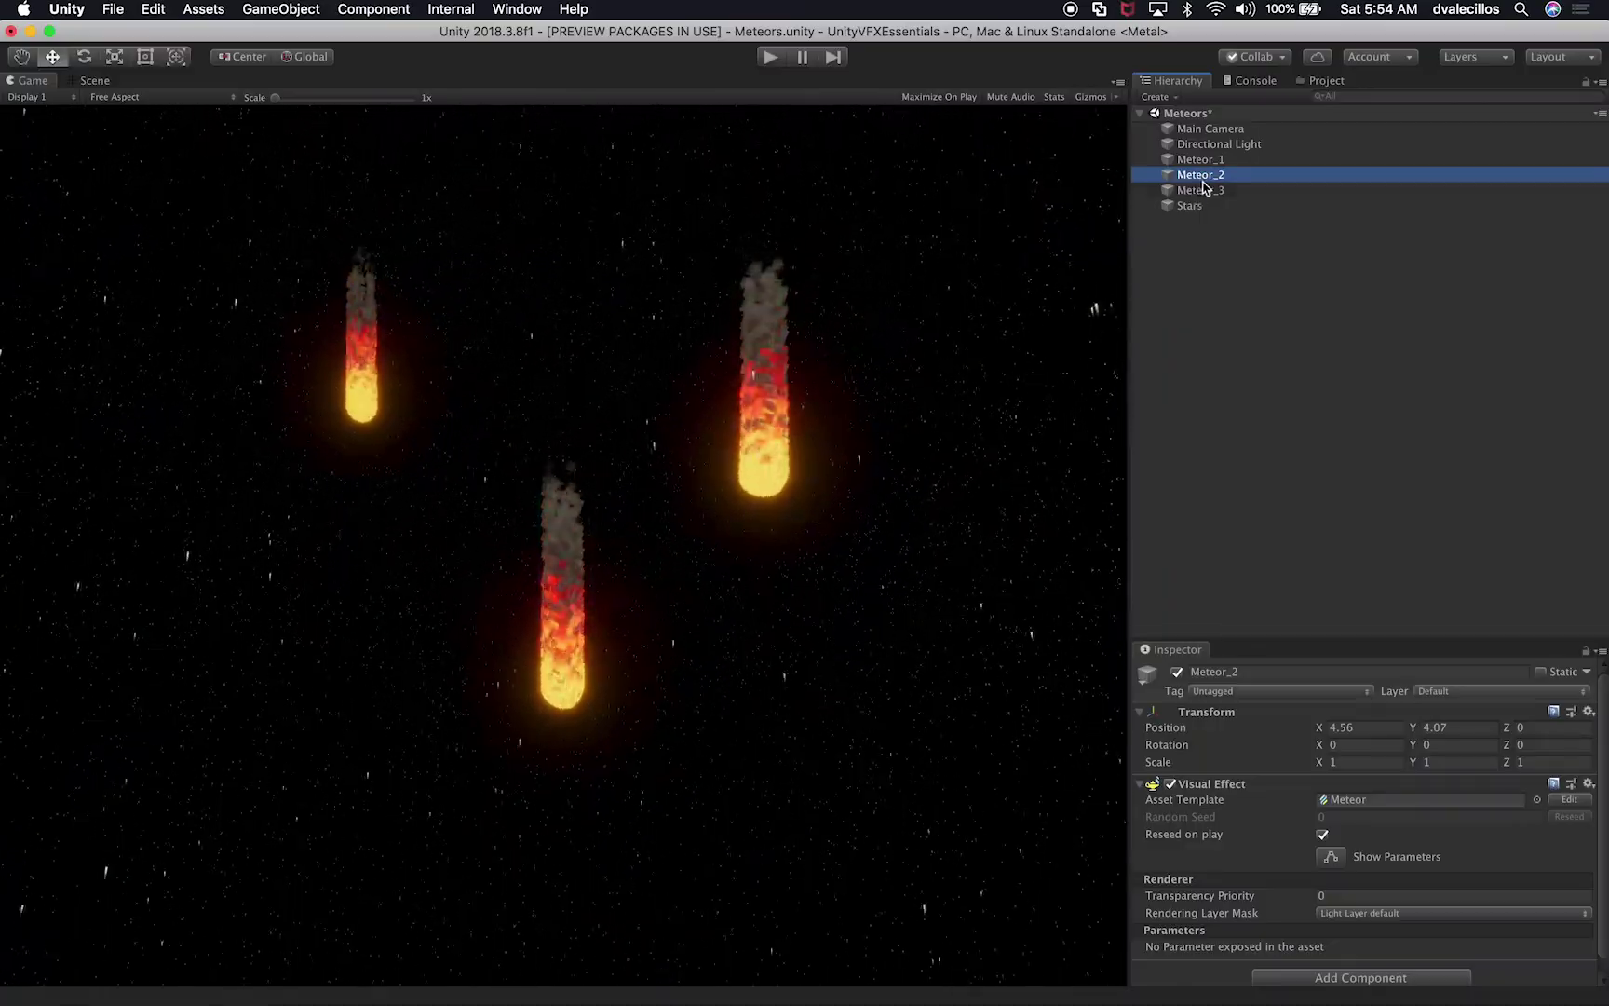
{"action": "left_click", "coordinate": [1366, 764]}
{"action": "type", "text": "1.2"}
{"action": "key", "text": "Tab"}
{"action": "type", "text": "1.2"}
{"action": "key", "text": "Tab"}
{"action": "type", "text": "1."}
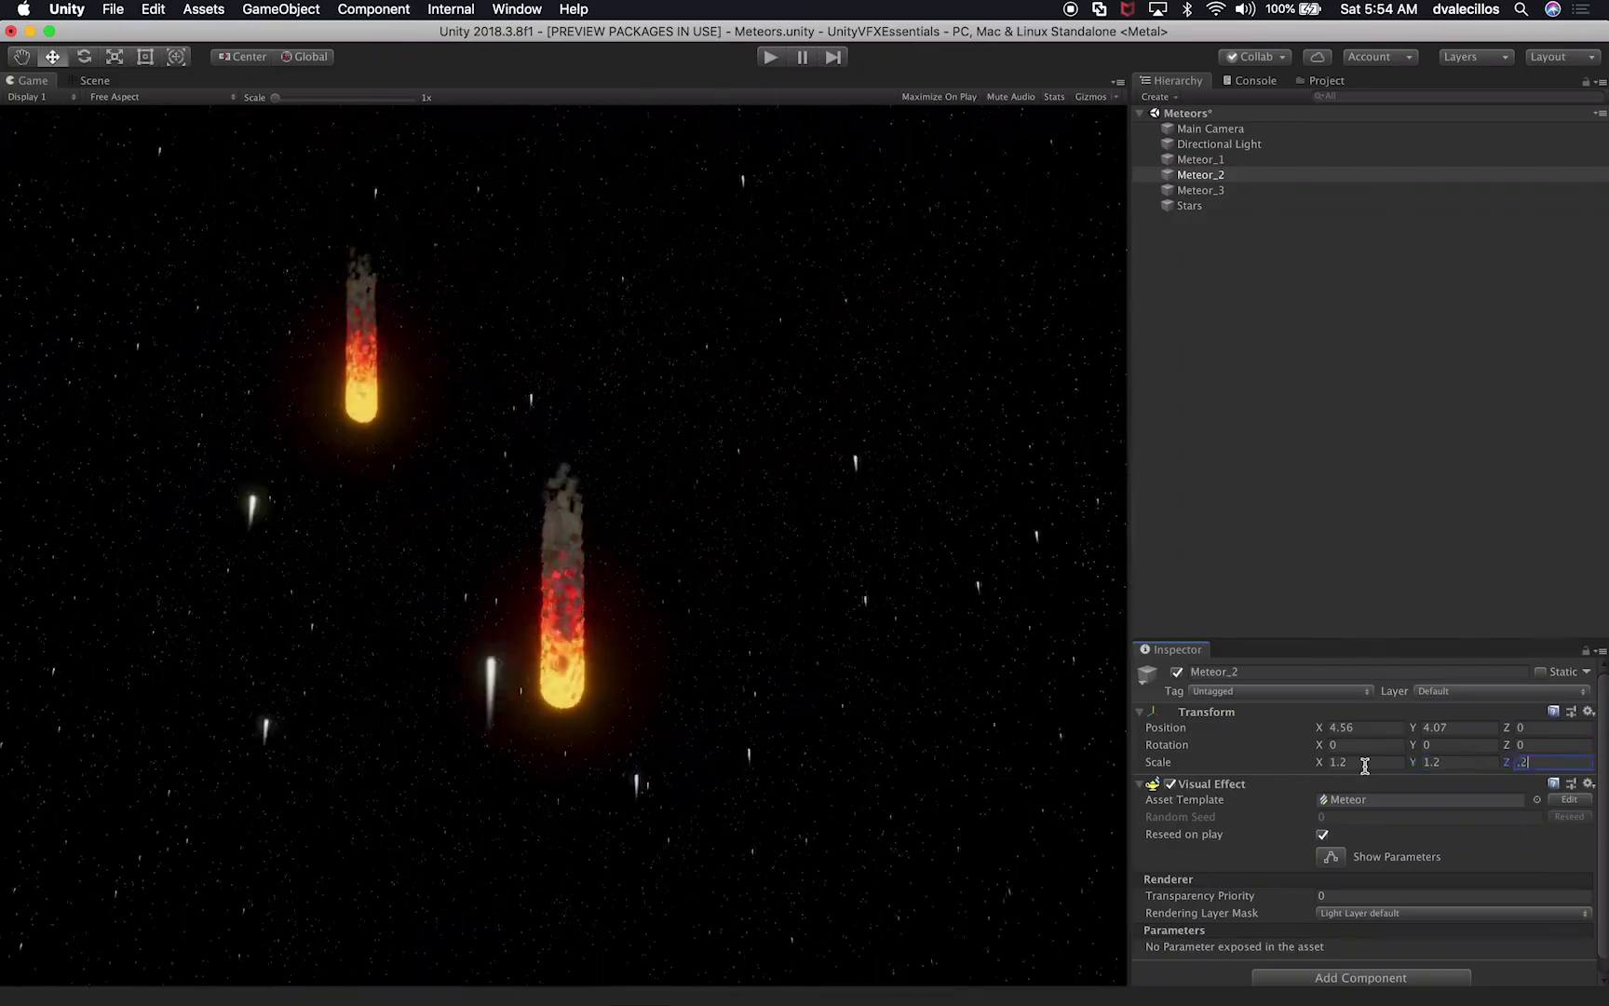
{"action": "type", "text": "2"}
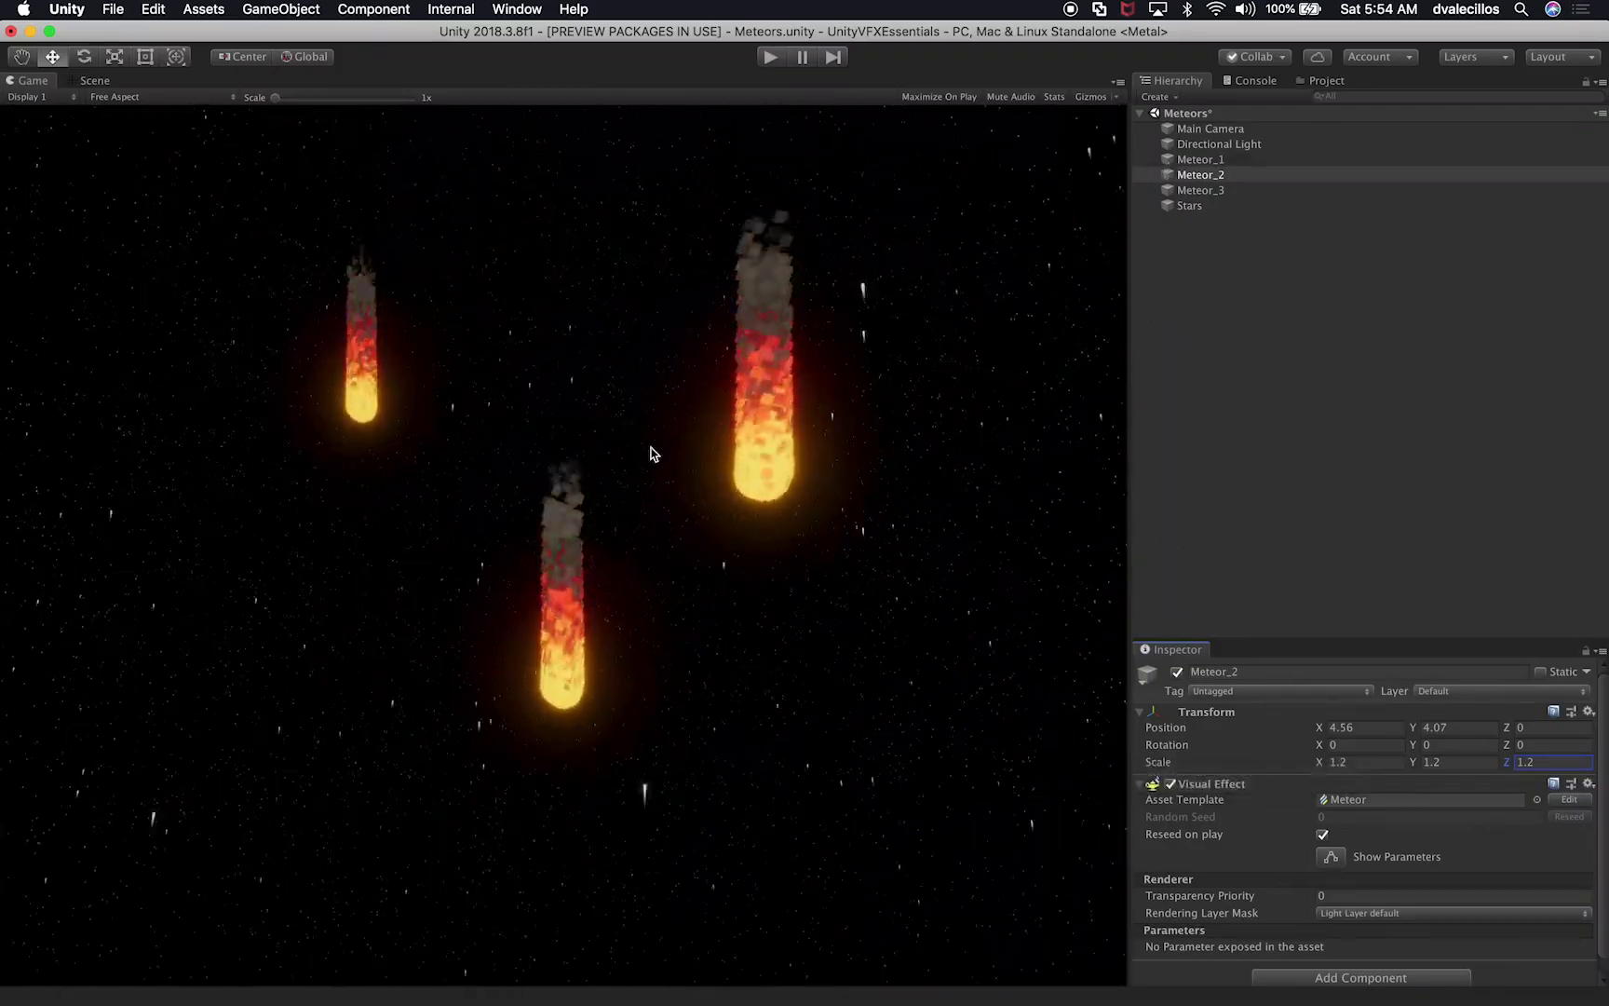
Step: Set the scale of Meteor_2 to 0.9 on the X, Y and Z axes
{"action": "left_click", "coordinate": [1385, 762]}
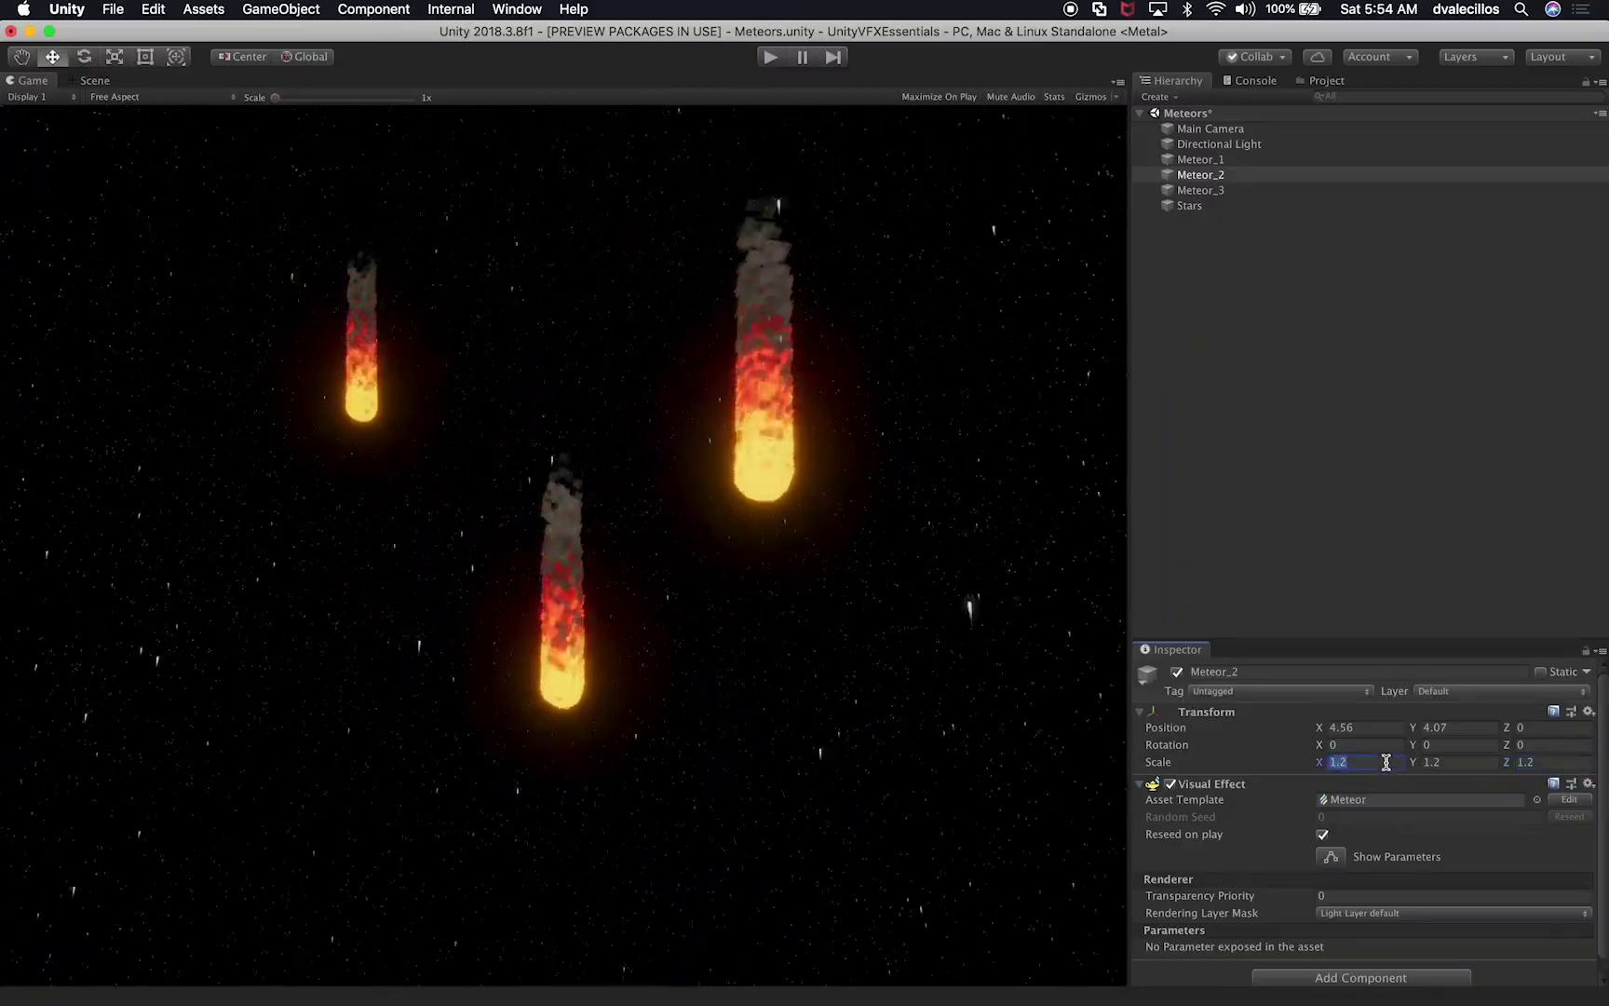
{"action": "type", "text": "0.9"}
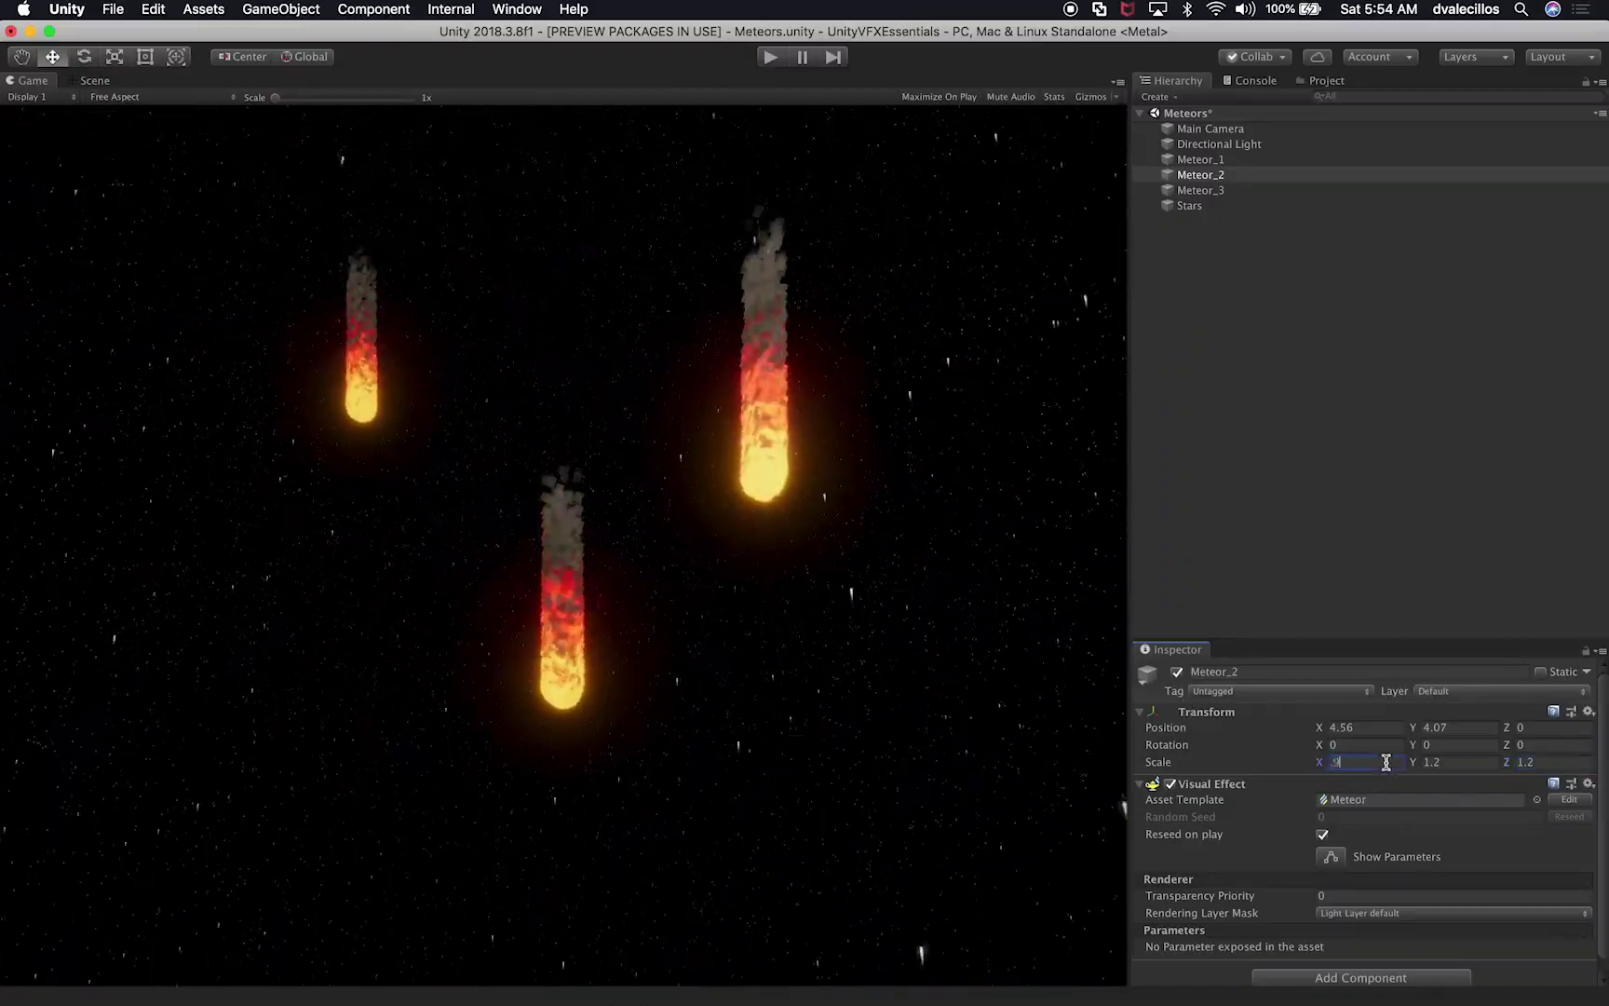
{"action": "key", "text": "Tab"}
{"action": "key", "text": "BackSpace"}
{"action": "type", "text": "0.9"}
{"action": "key", "text": "Tab"}
{"action": "type", "text": "0.9"}
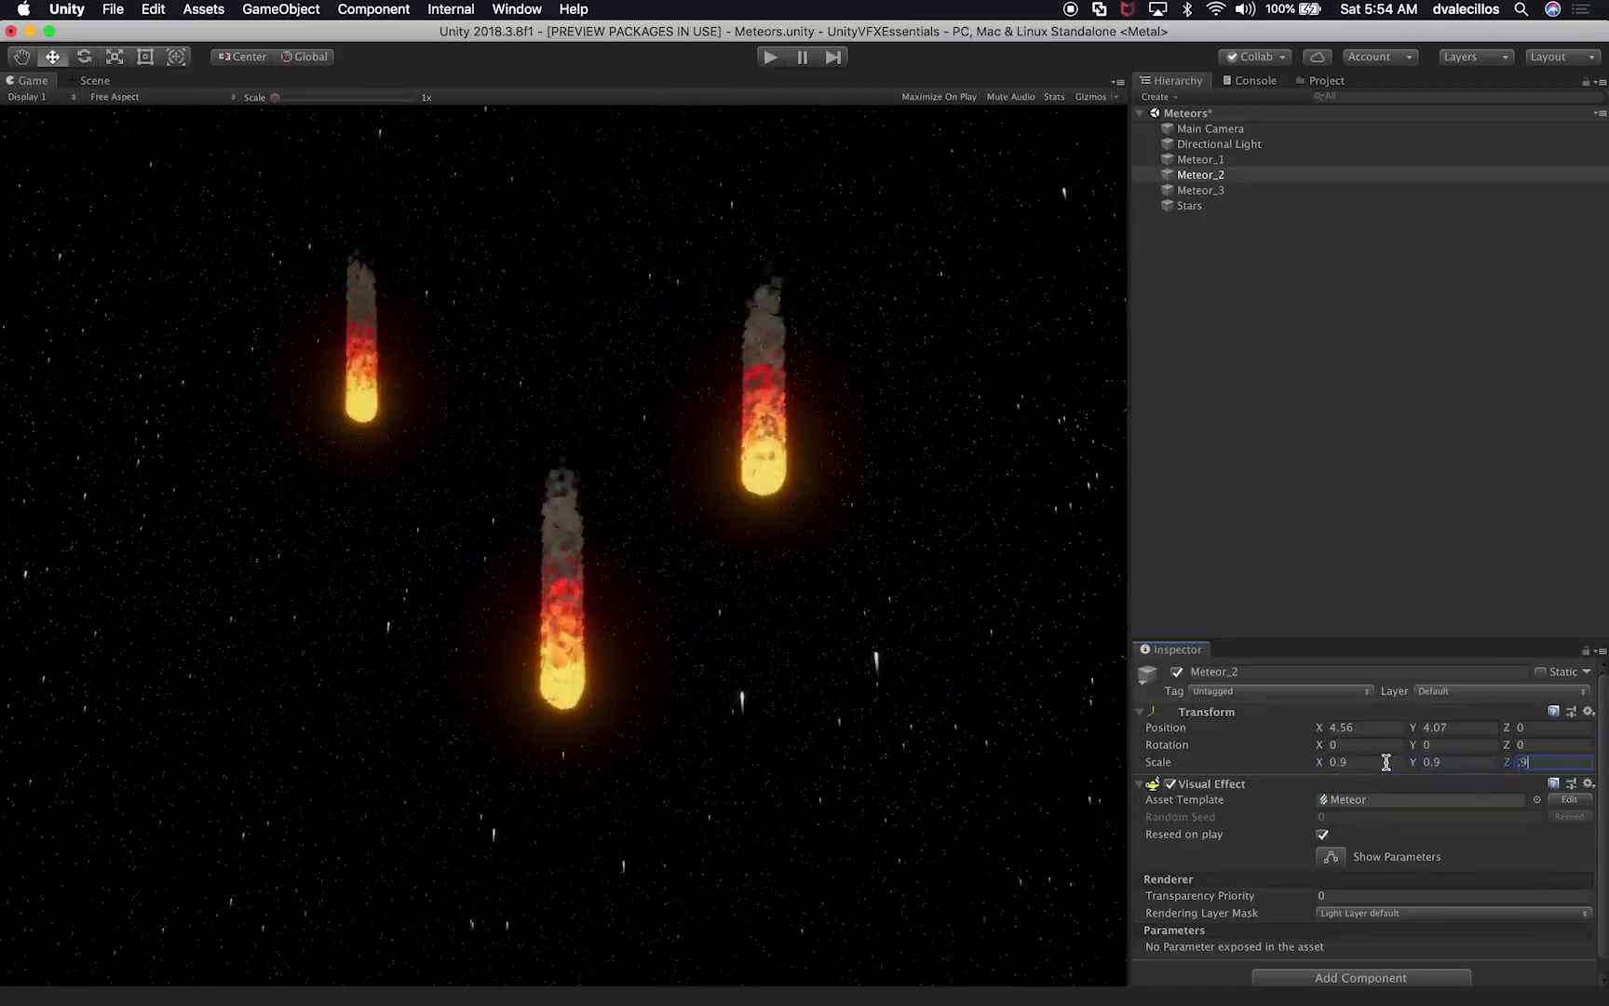